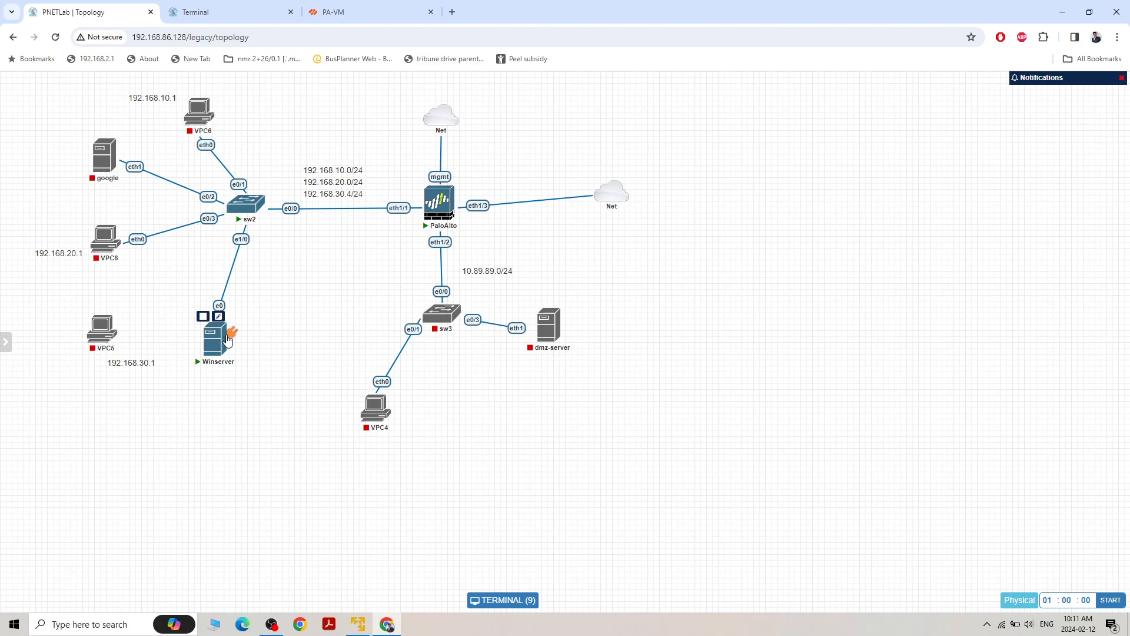
# Dismiss the completed commit status in the PA-VM firewall interface and return to the PNETLab topology
pyautogui.moveTo(337, 86)
pyautogui.moveTo(220, 337)
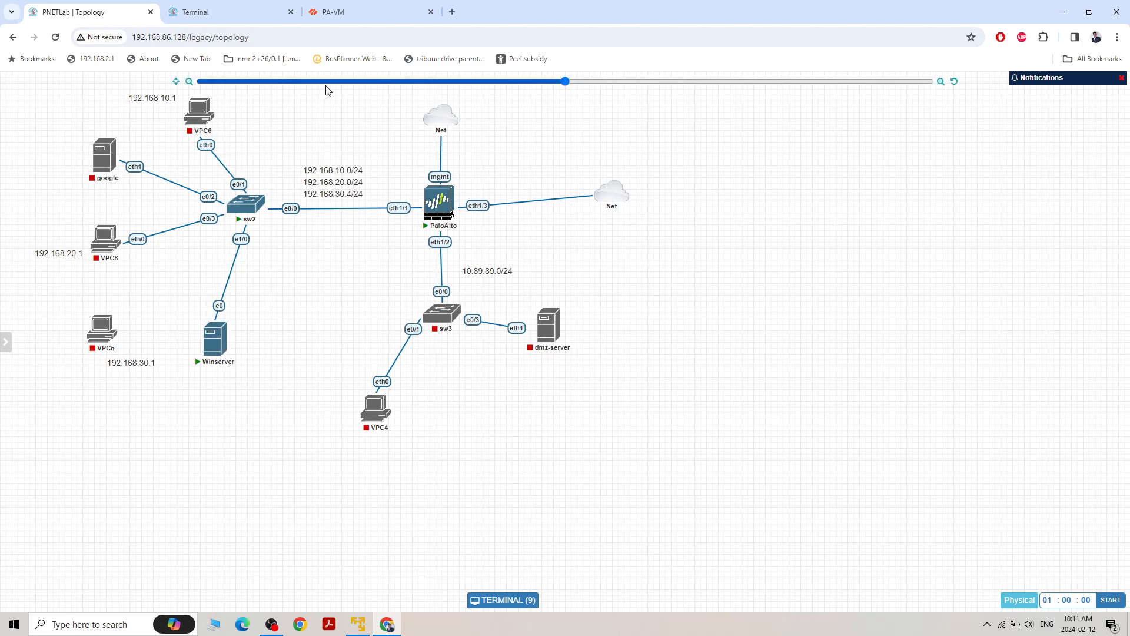
pyautogui.click(353, 13)
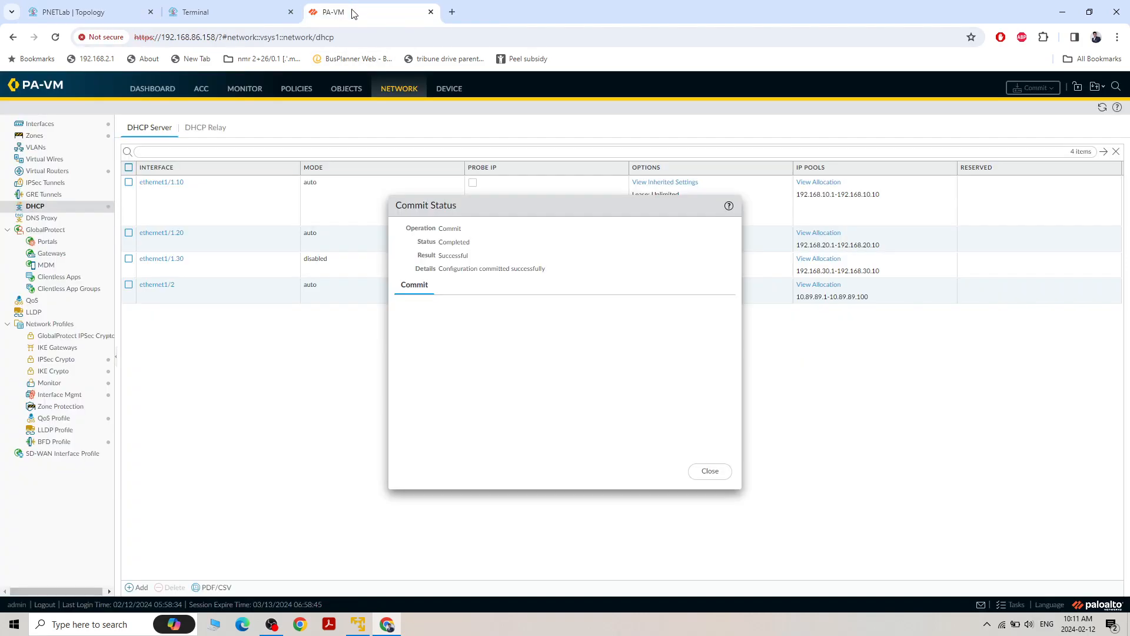
pyautogui.click(718, 474)
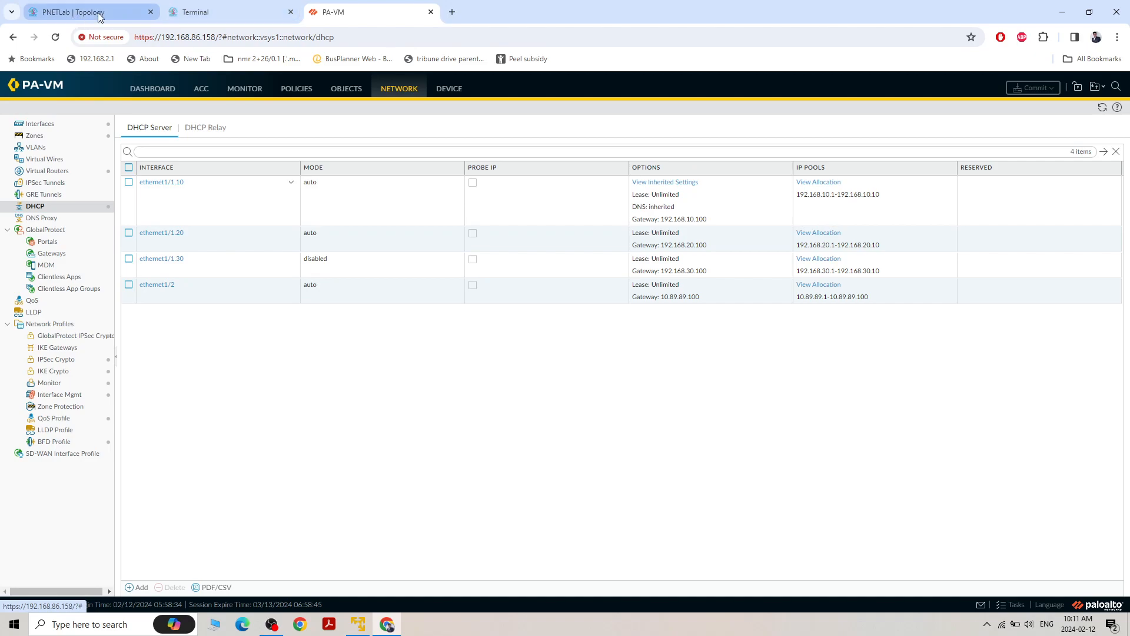
pyautogui.click(89, 12)
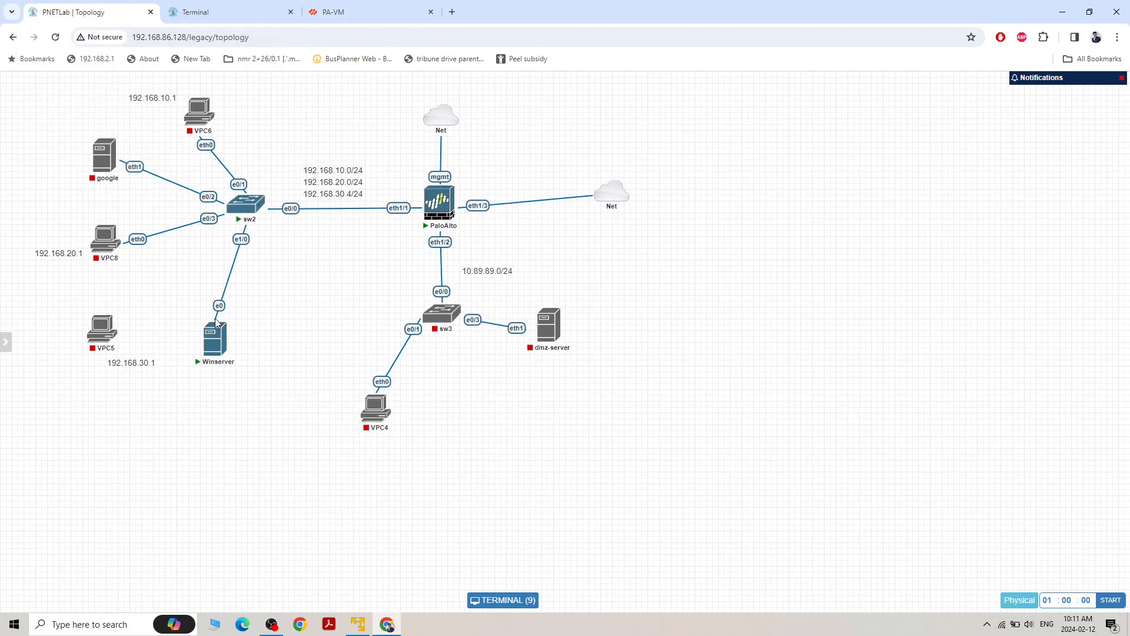
# Open the Winserver console and bring up the IPv4 properties of its Ethernet adapter from Server Manager's Local Server page
pyautogui.click(216, 352)
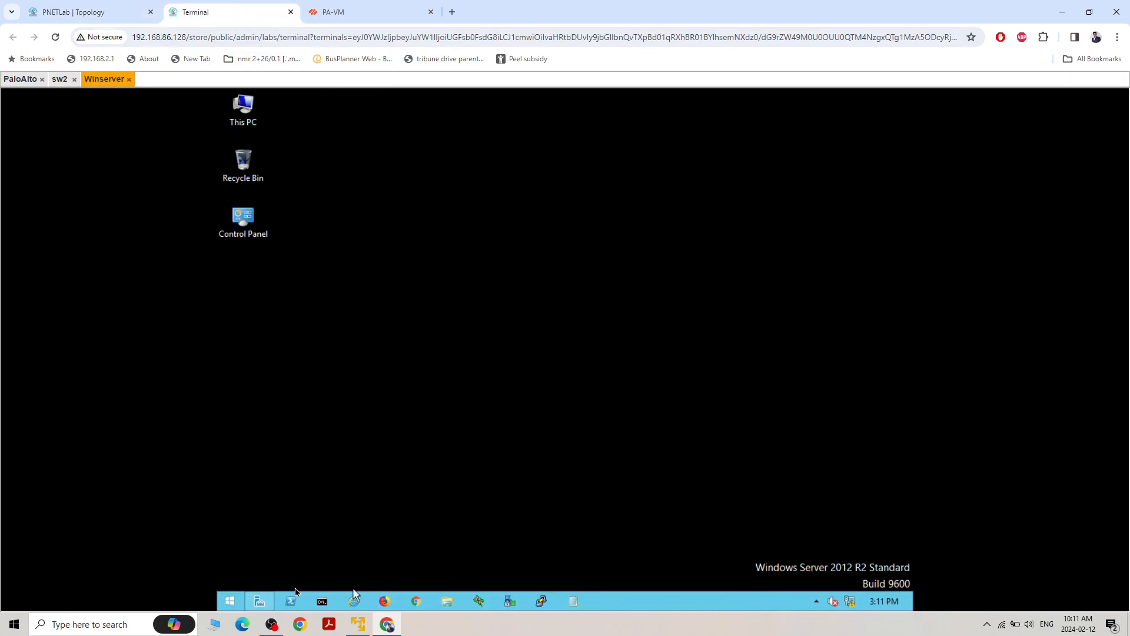
pyautogui.click(259, 601)
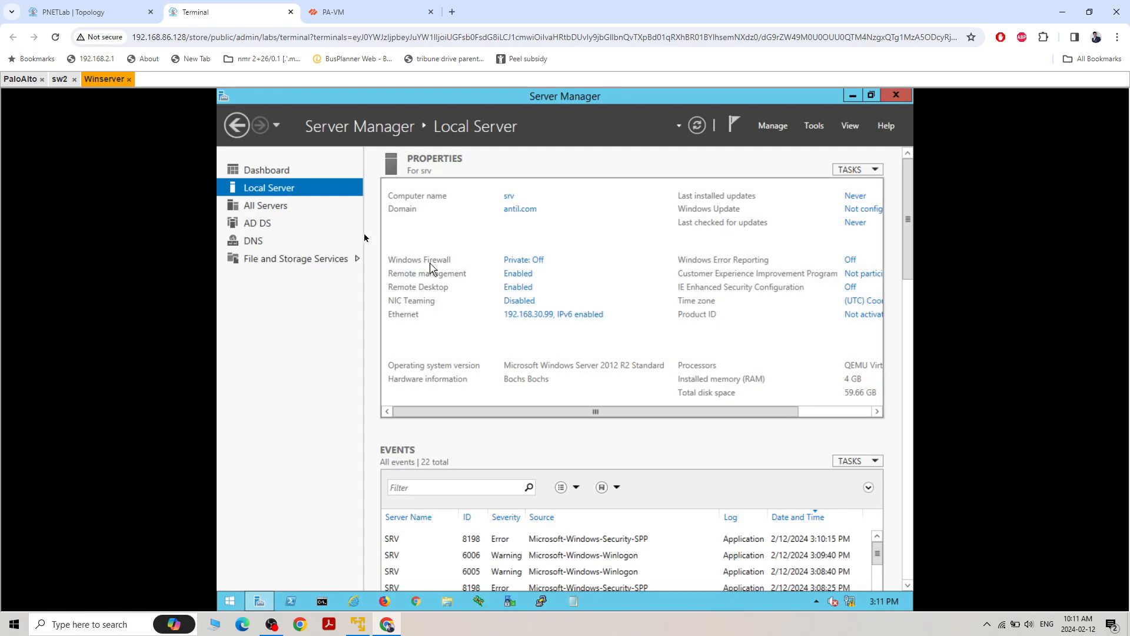
pyautogui.click(520, 319)
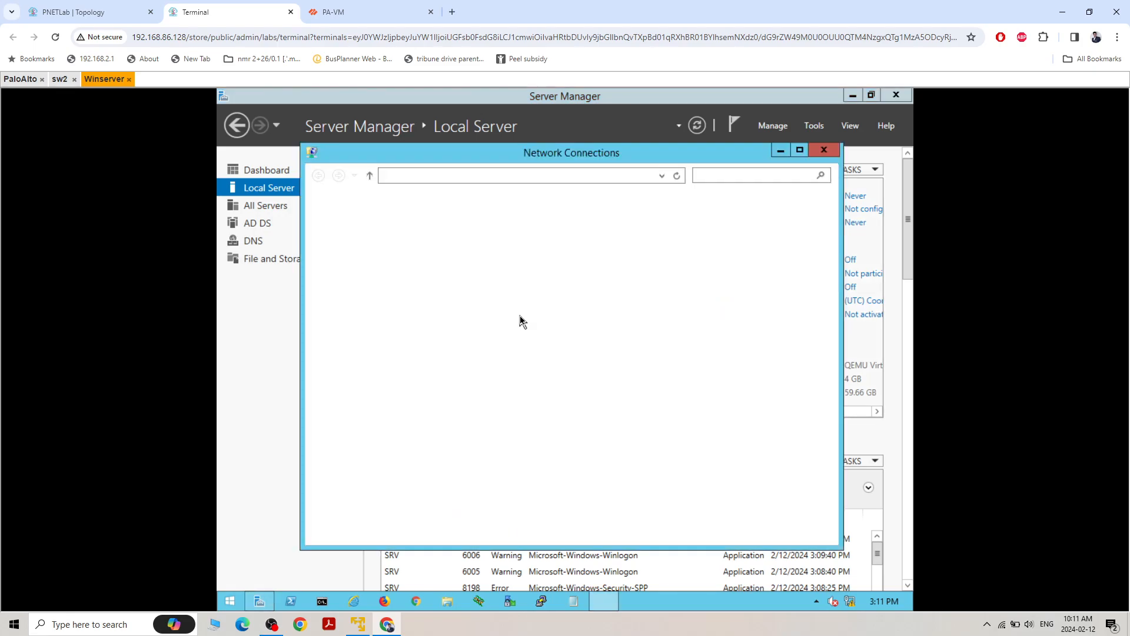
pyautogui.click(385, 238)
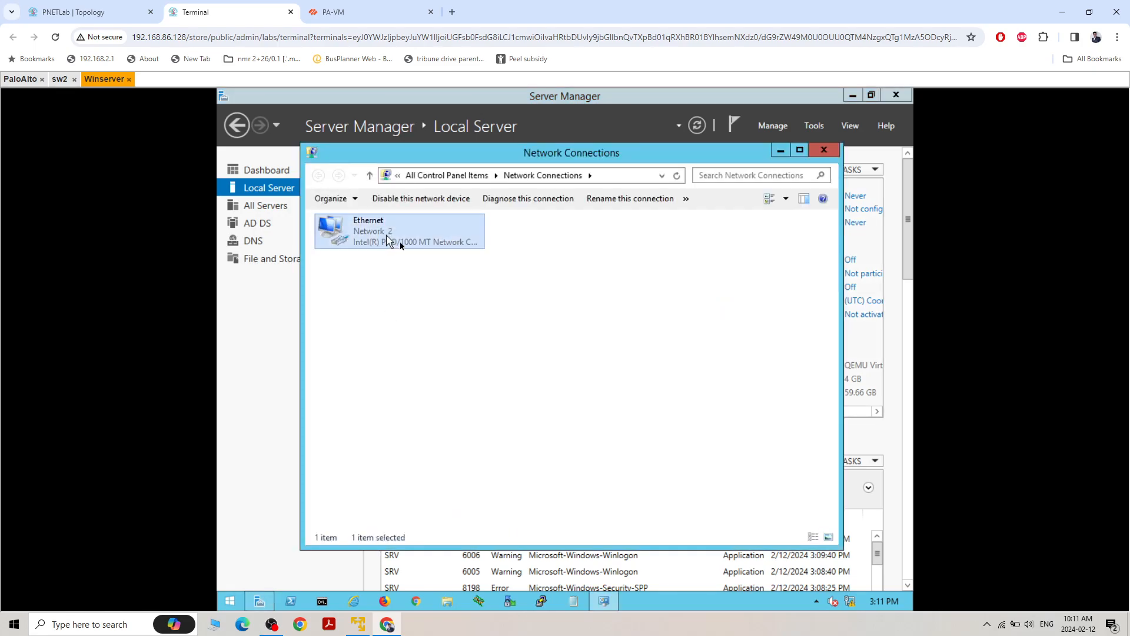
pyautogui.rightClick(394, 235)
pyautogui.click(403, 356)
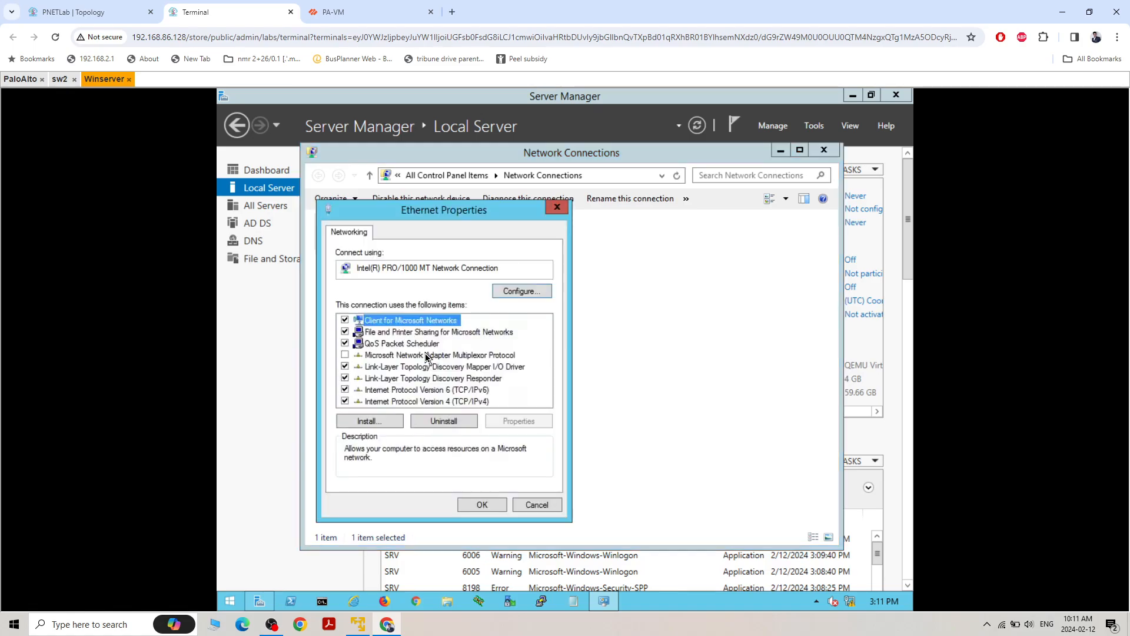
pyautogui.doubleClick(412, 402)
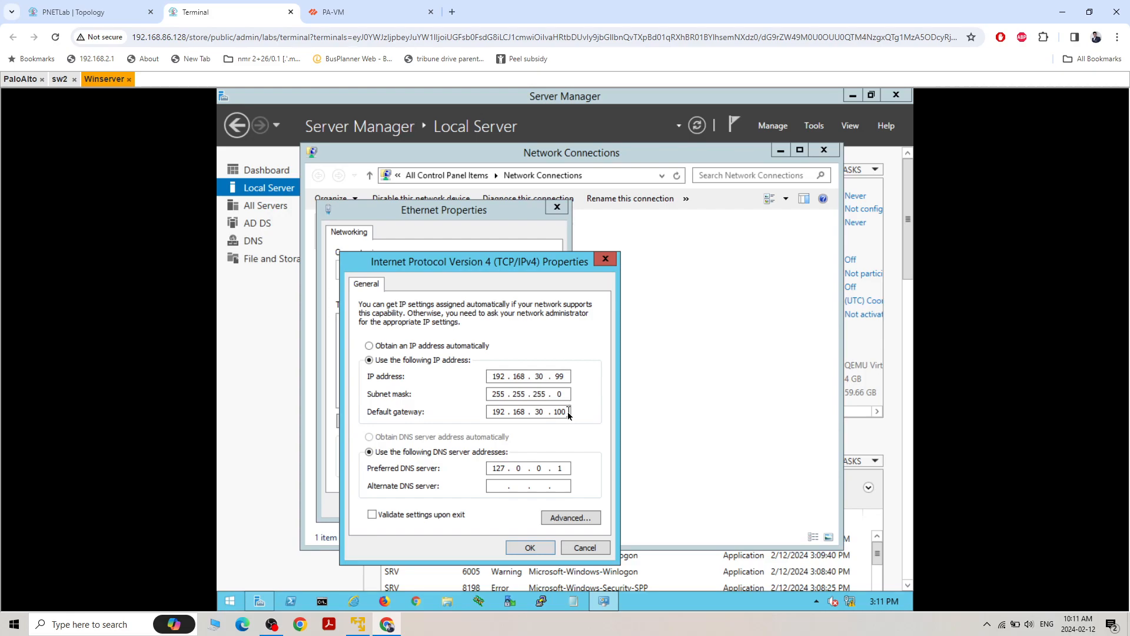
pyautogui.click(117, 12)
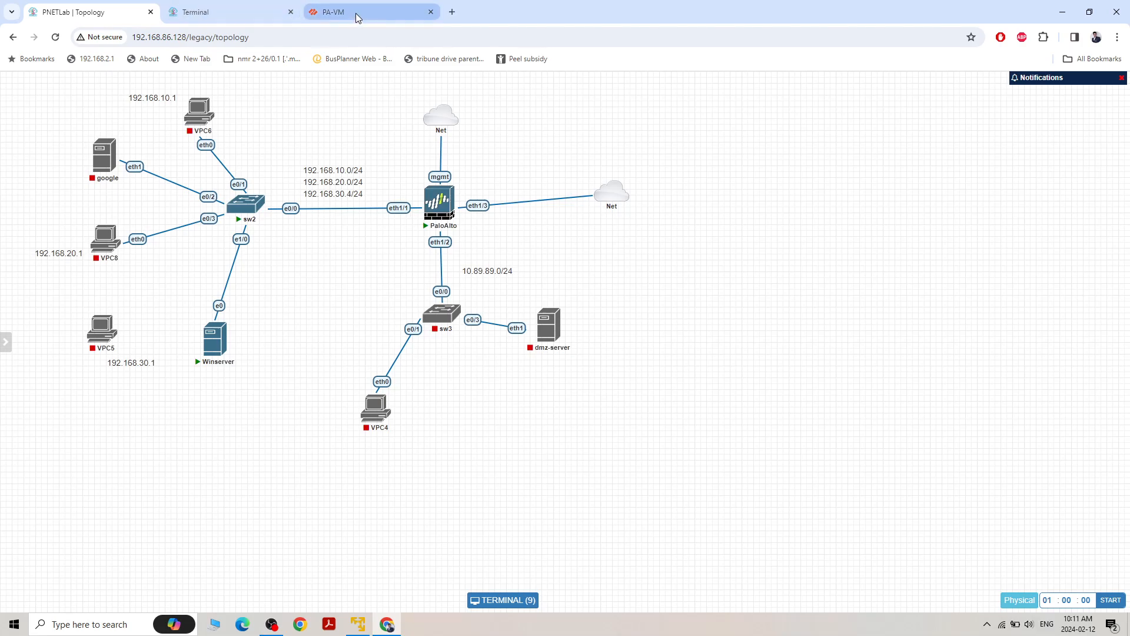
pyautogui.click(253, 18)
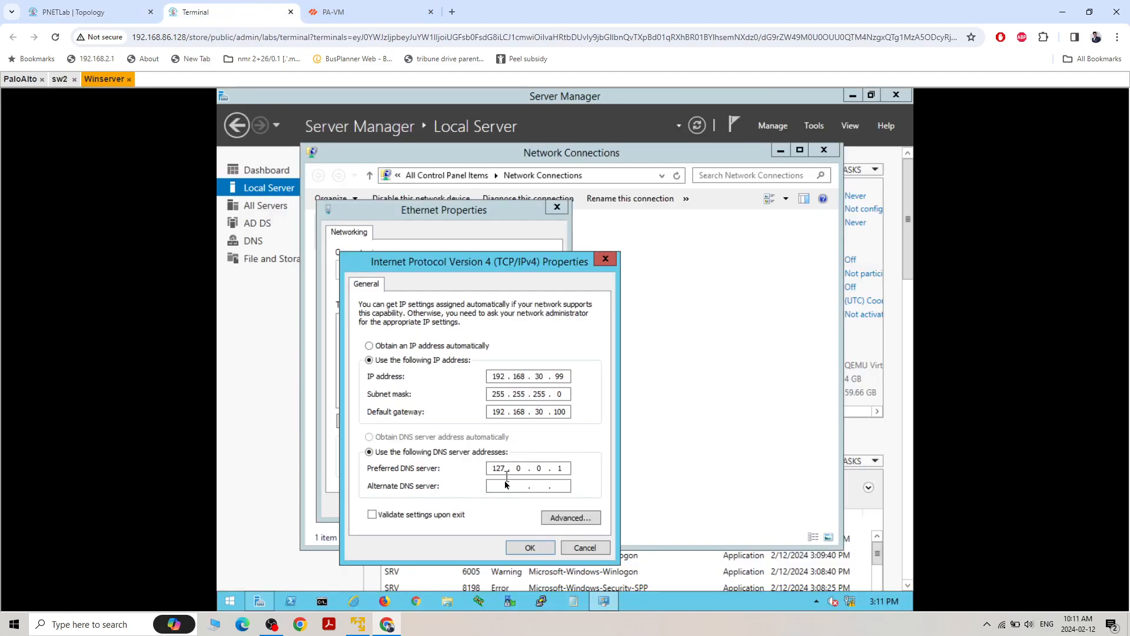
# Replace the preferred DNS server address in the IPv4 properties, apply the adapter settings and minimise Network Connections
pyautogui.doubleClick(560, 468)
pyautogui.press('BackSpace')
pyautogui.press('BackSpace')
pyautogui.press('BackSpace')
pyautogui.press('BackSpace')
pyautogui.press('BackSpace')
pyautogui.press('BackSpace')
pyautogui.press('BackSpace')
pyautogui.press('BackSpace')
pyautogui.write('192 . 168 .')
pyautogui.write('8.8')
pyautogui.click(540, 550)
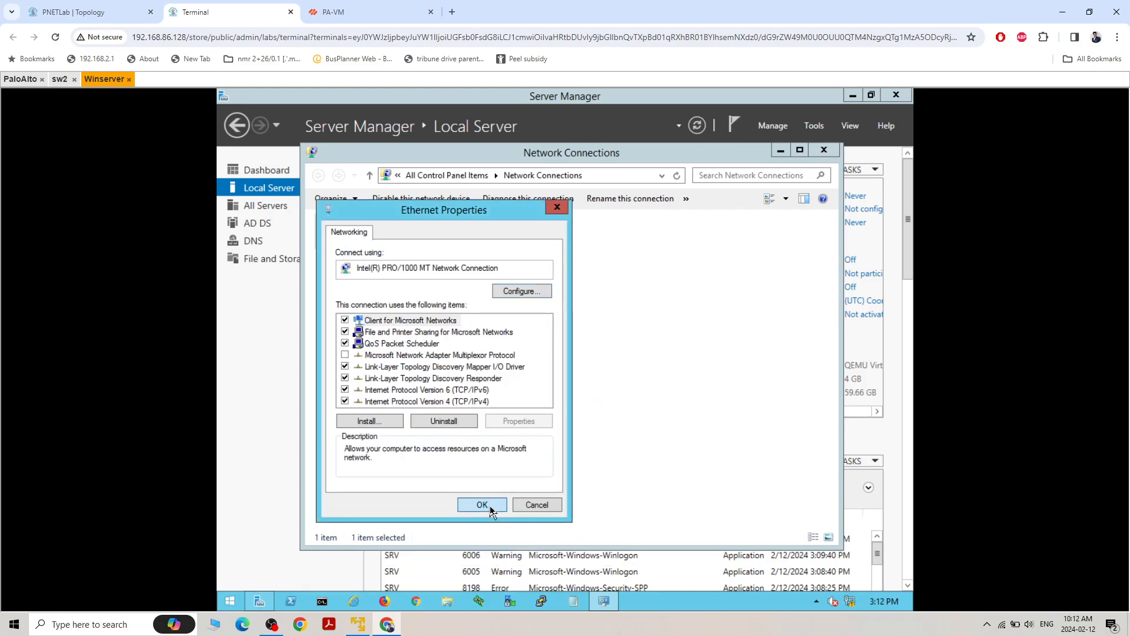
pyautogui.click(481, 505)
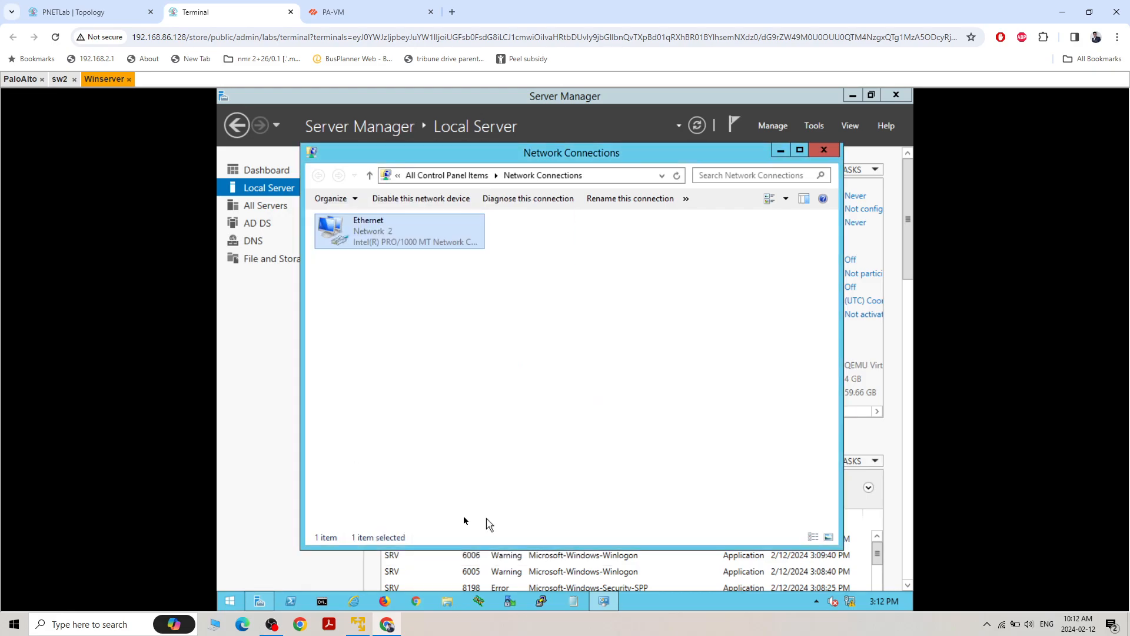
pyautogui.click(781, 151)
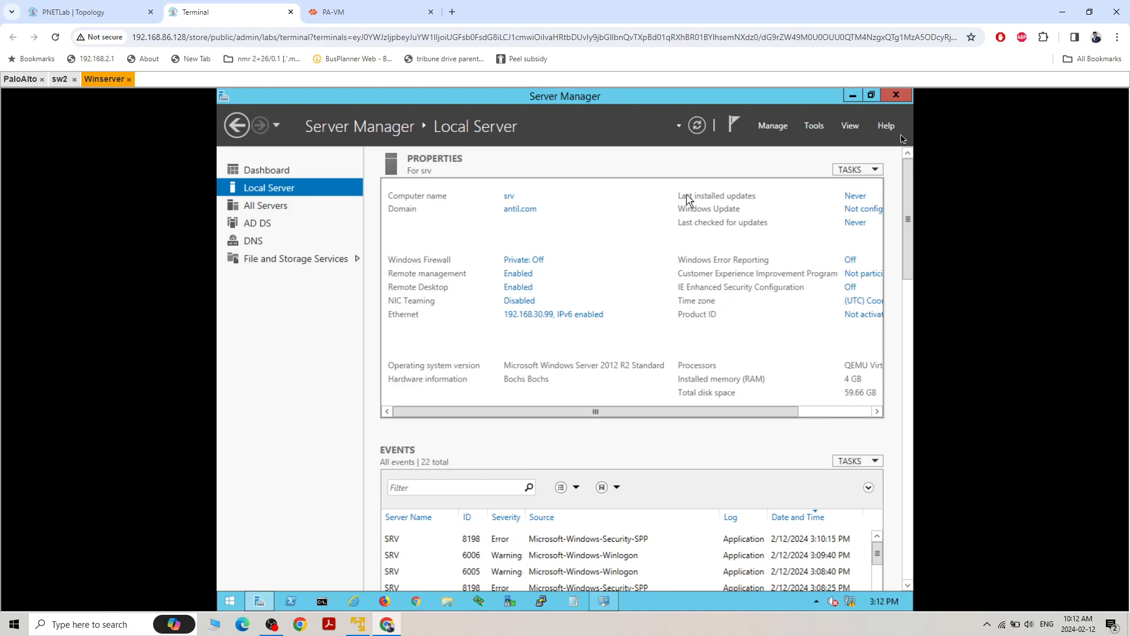
# Open DNS Manager and expand the SRV server to show the records of the antil.com forward lookup zone
pyautogui.click(817, 136)
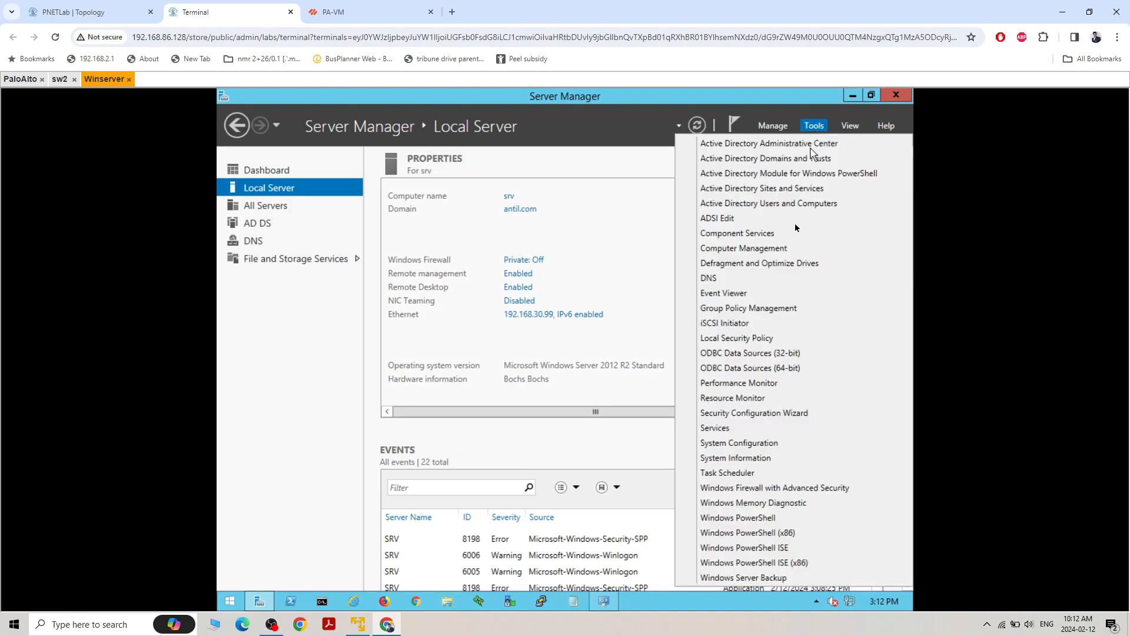
pyautogui.click(753, 278)
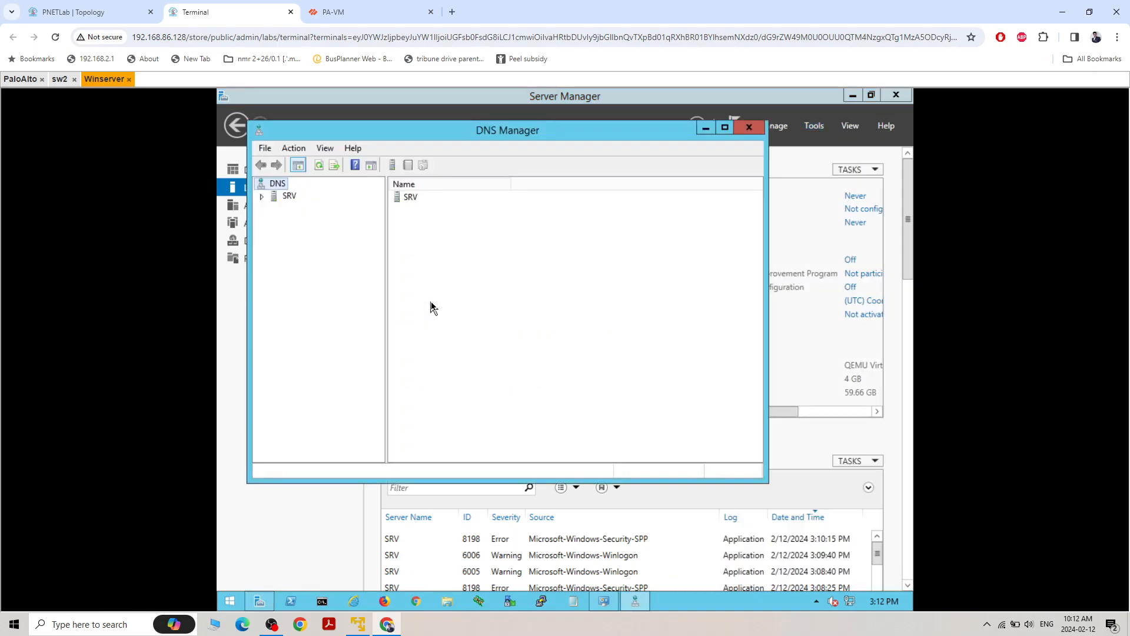
pyautogui.click(262, 197)
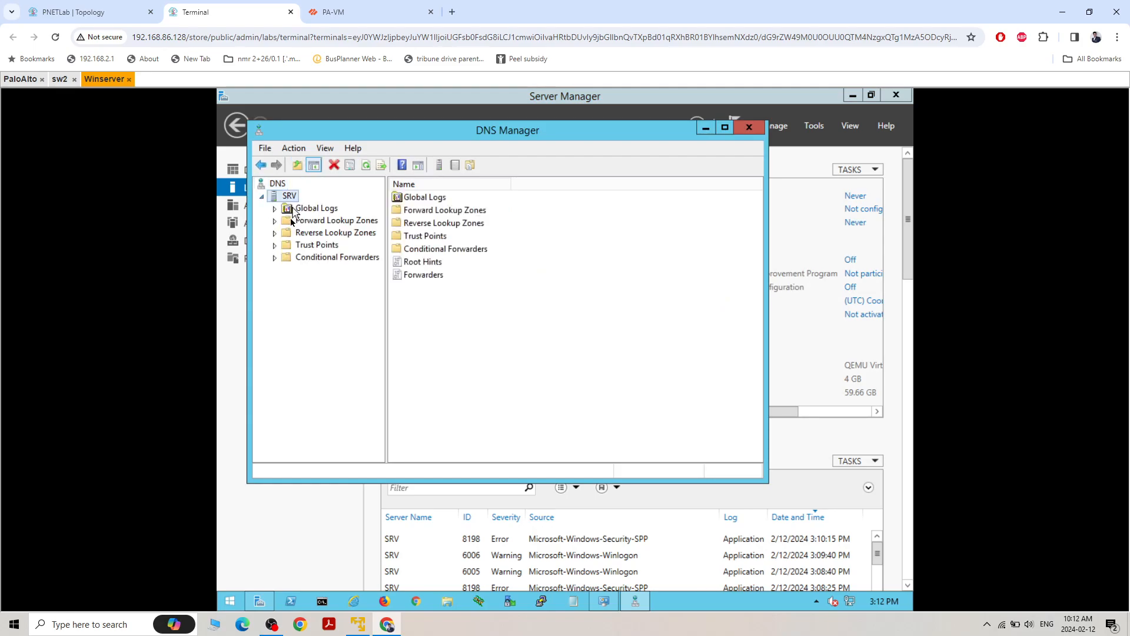
pyautogui.click(275, 222)
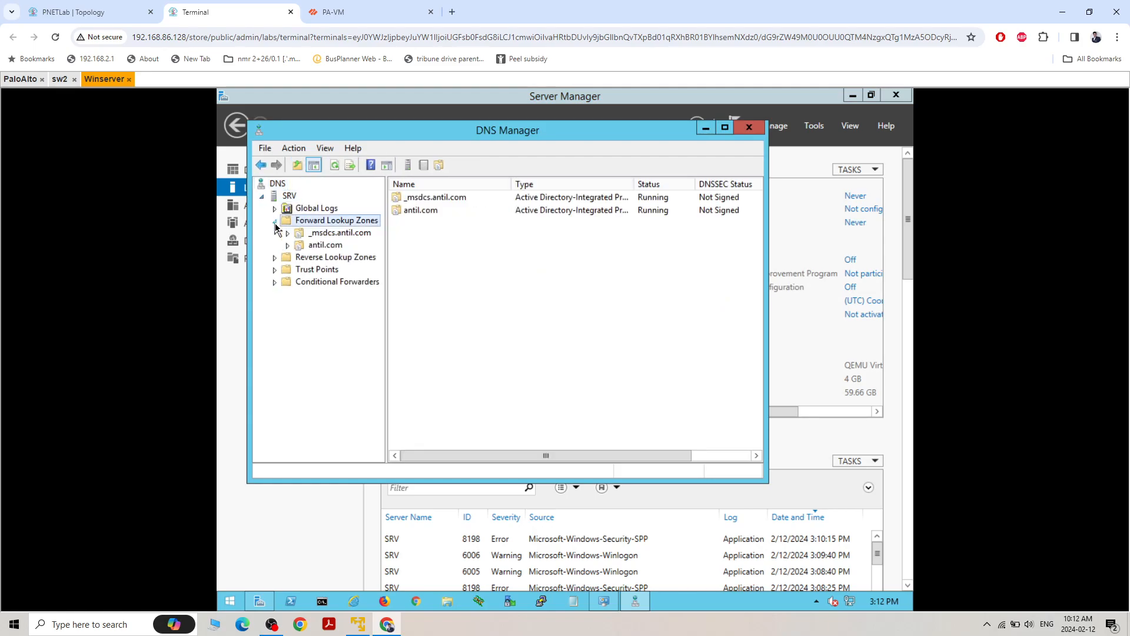
pyautogui.click(303, 246)
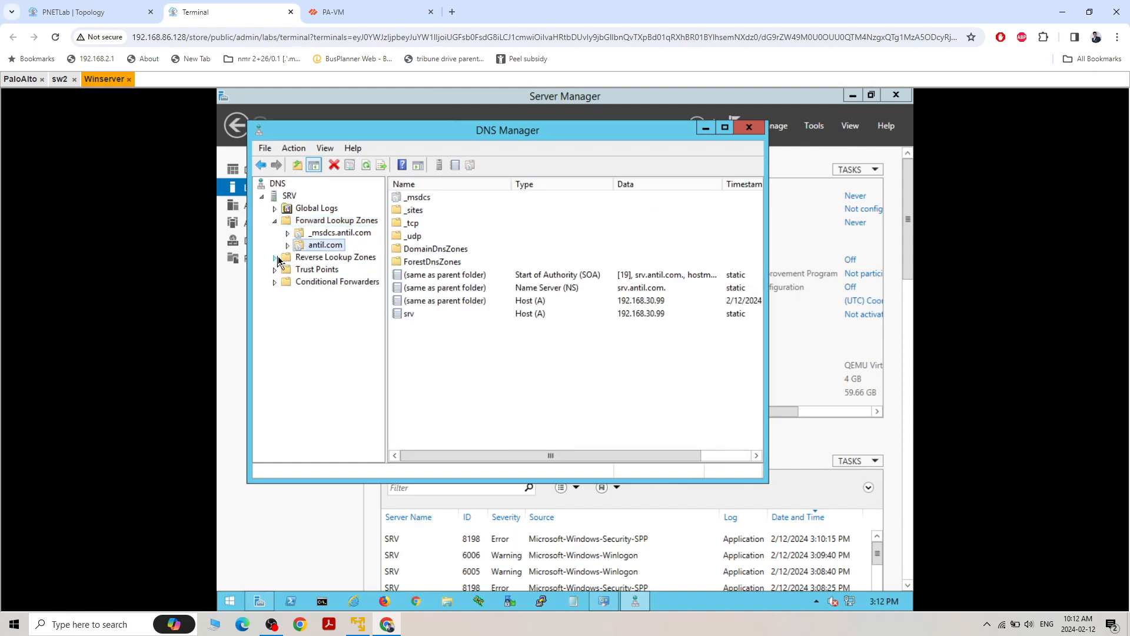
pyautogui.click(284, 258)
pyautogui.click(310, 246)
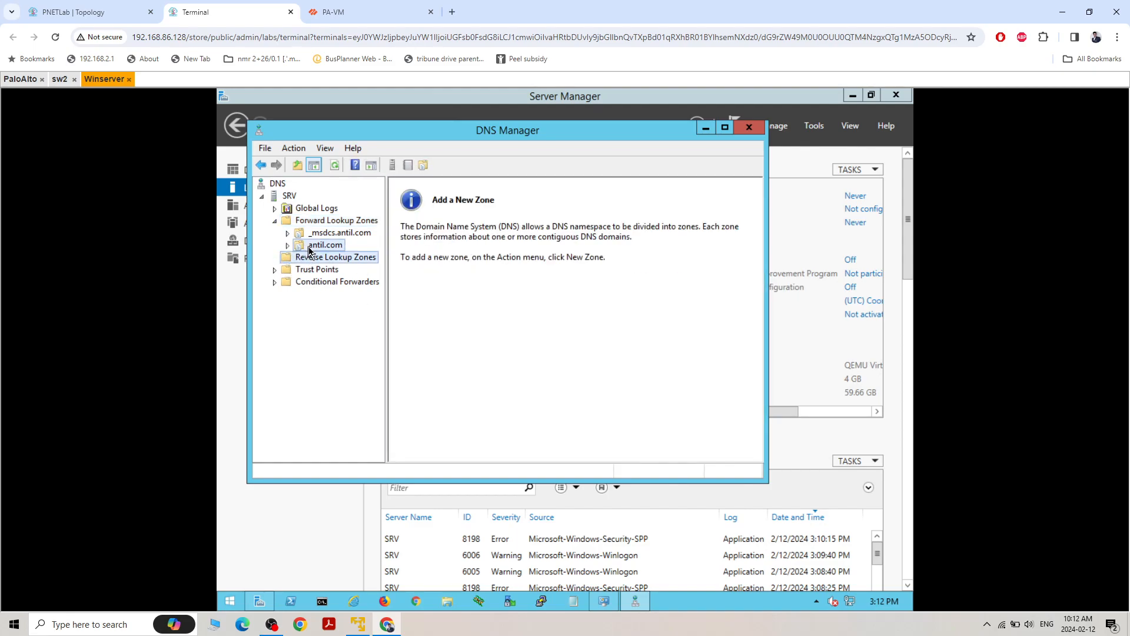
# Inspect the srv host record's fully qualified domain name and IP address, and close its properties without changes
pyautogui.doubleClick(415, 313)
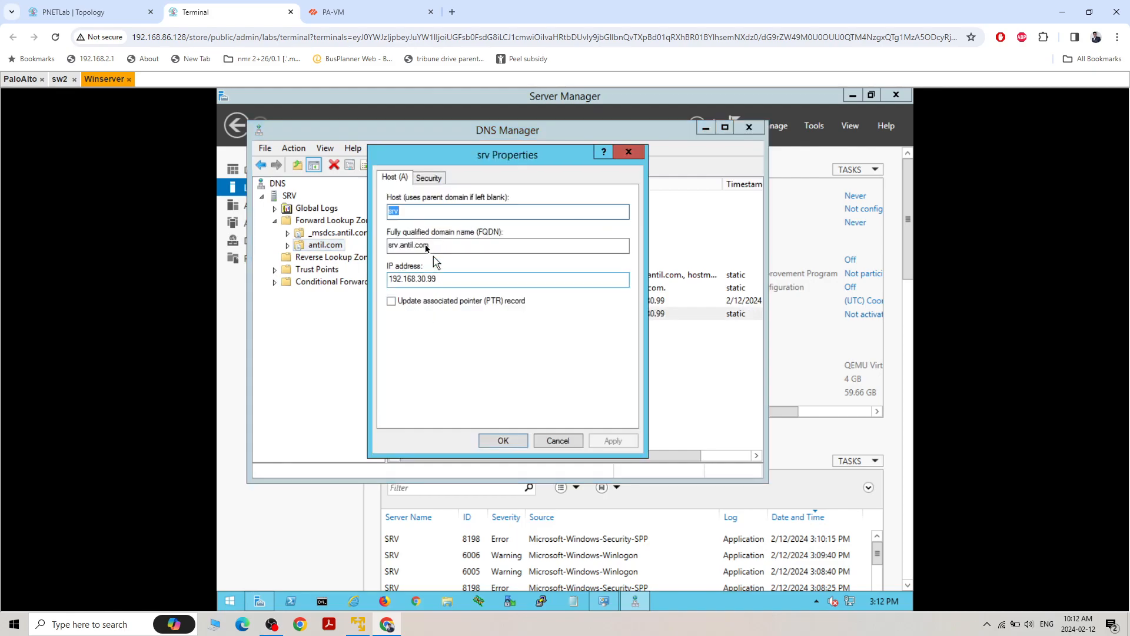
pyautogui.moveTo(447, 281); pyautogui.dragTo(383, 247)
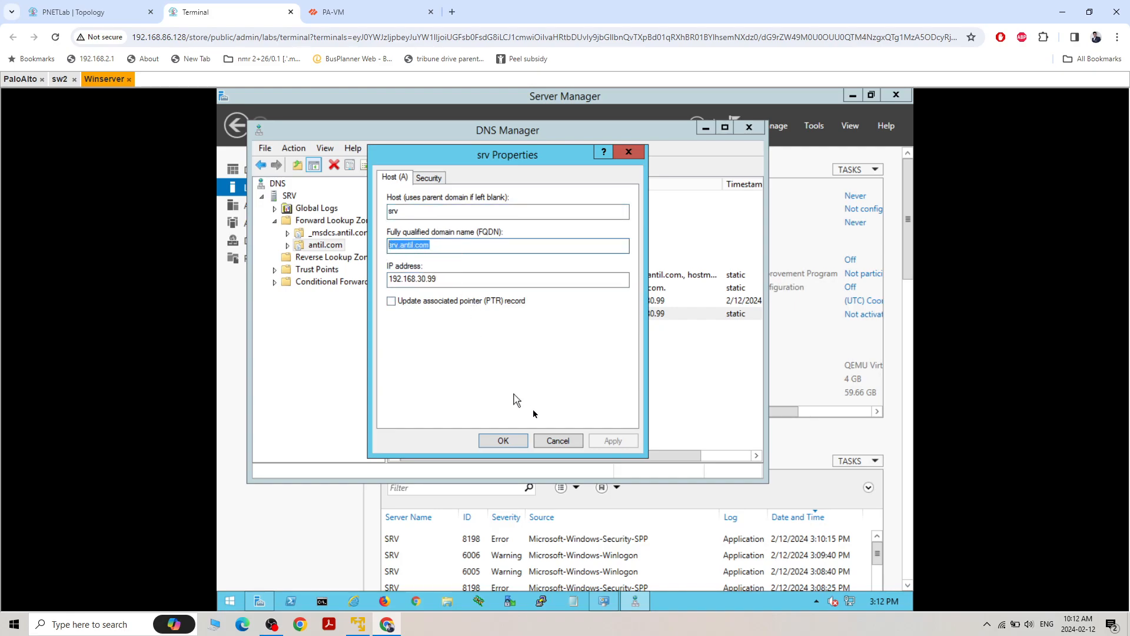
pyautogui.click(557, 441)
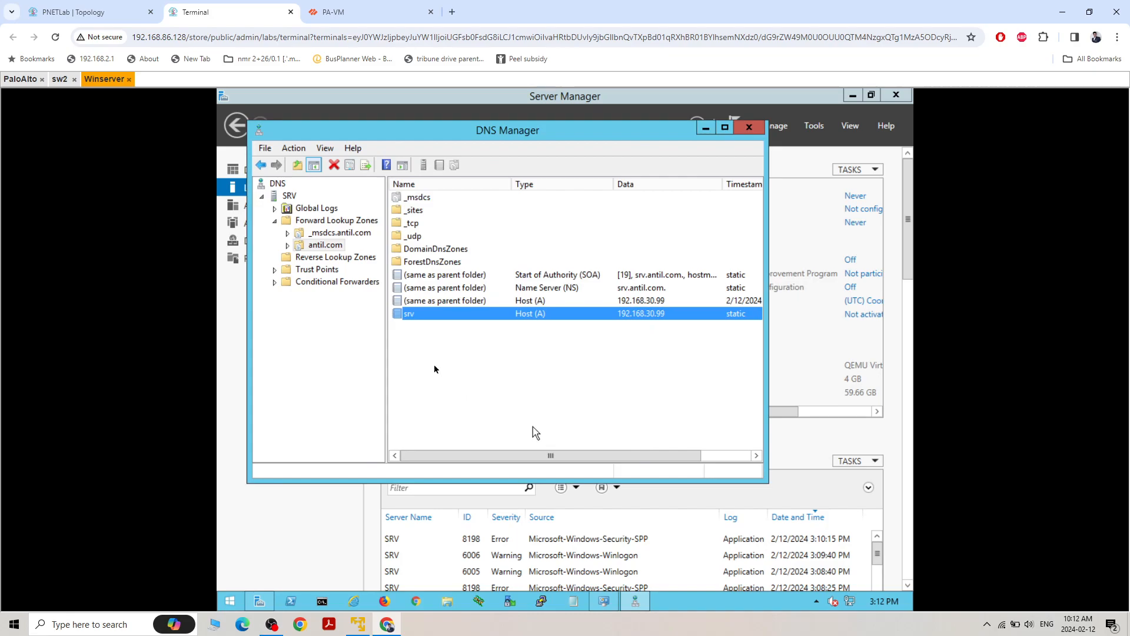
# Launch nslookup for the SRV DNS server, query antil.com and close the lookup window
pyautogui.click(283, 199)
pyautogui.rightClick(283, 199)
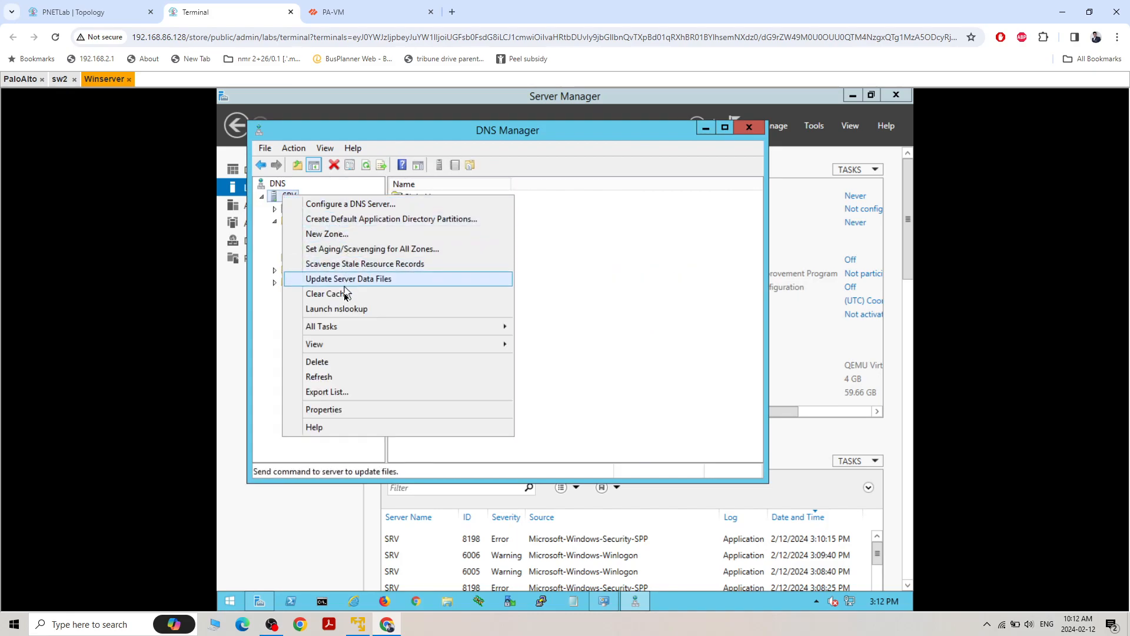
pyautogui.click(346, 309)
pyautogui.write('antil.com')
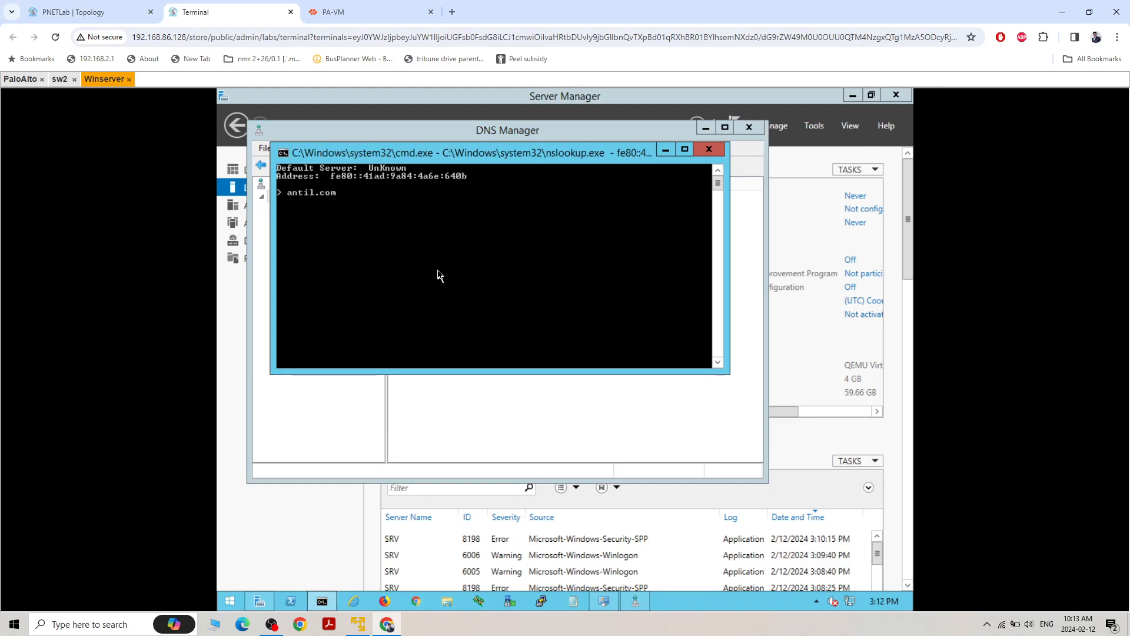
pyautogui.press('Return')
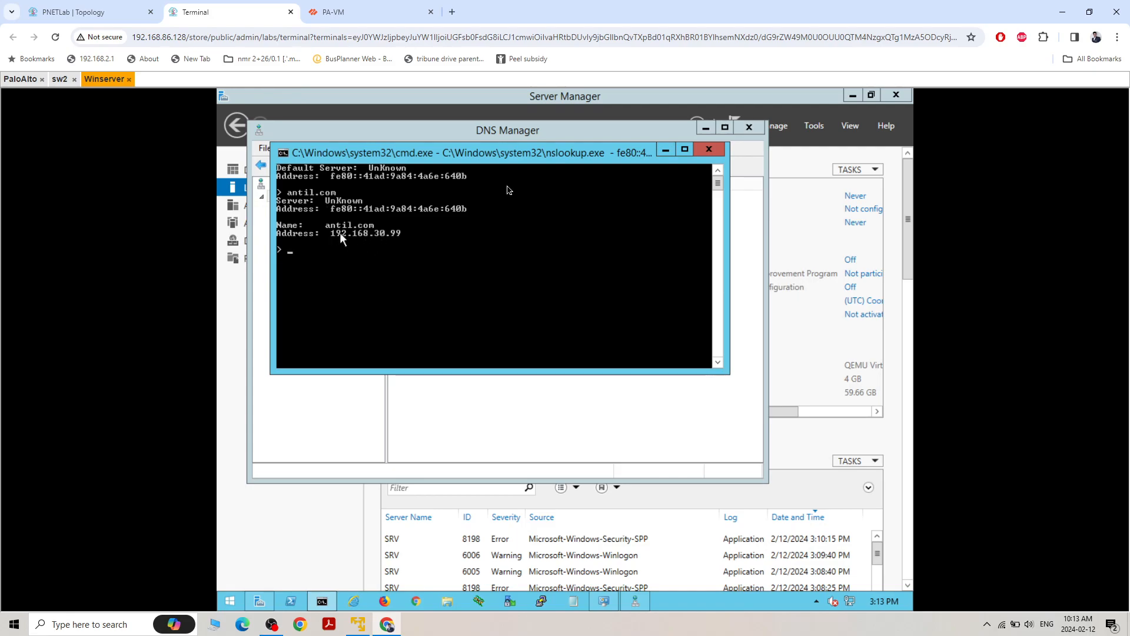
pyautogui.click(708, 151)
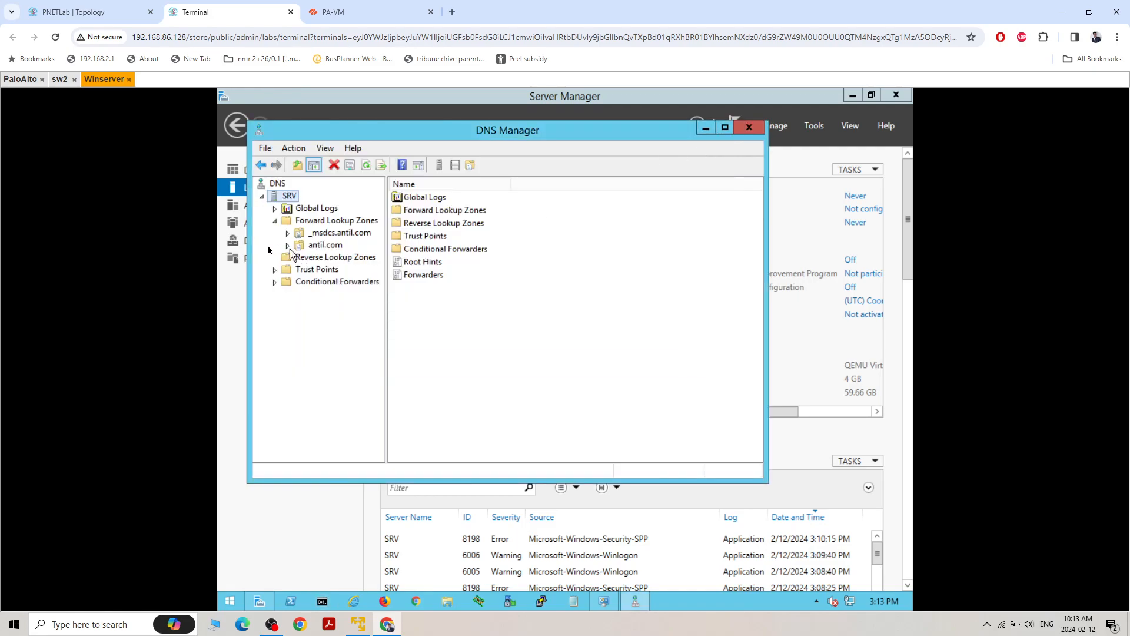
# Start a new reverse lookup zone as an Active Directory-stored primary zone, replicated to all DNS servers on domain controllers in the antil.com domain
pyautogui.rightClick(289, 198)
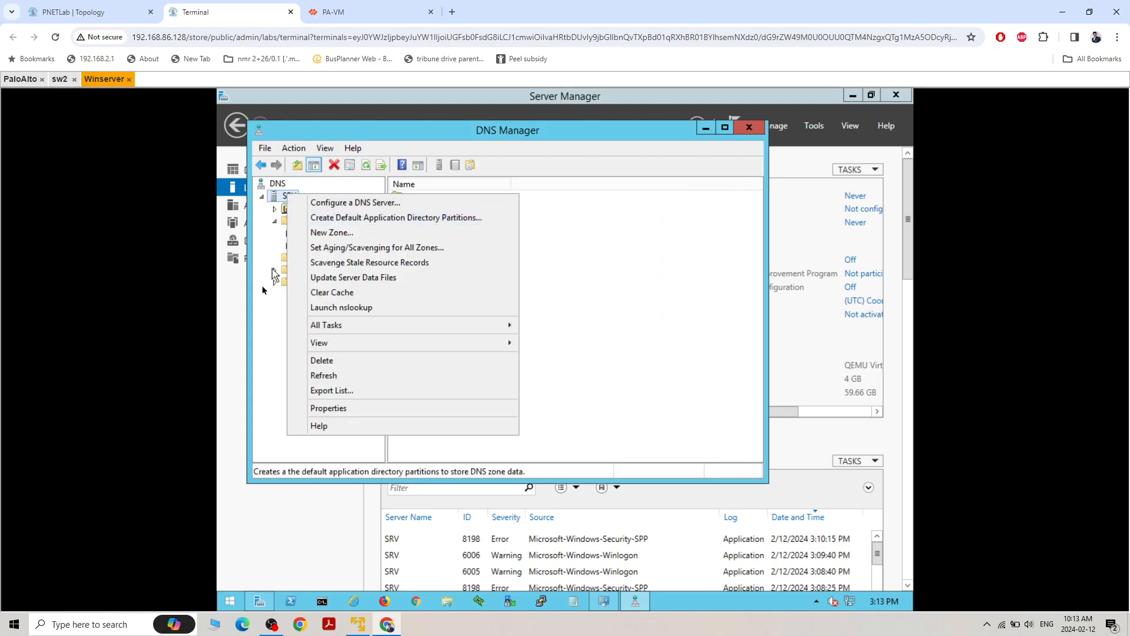
pyautogui.click(261, 333)
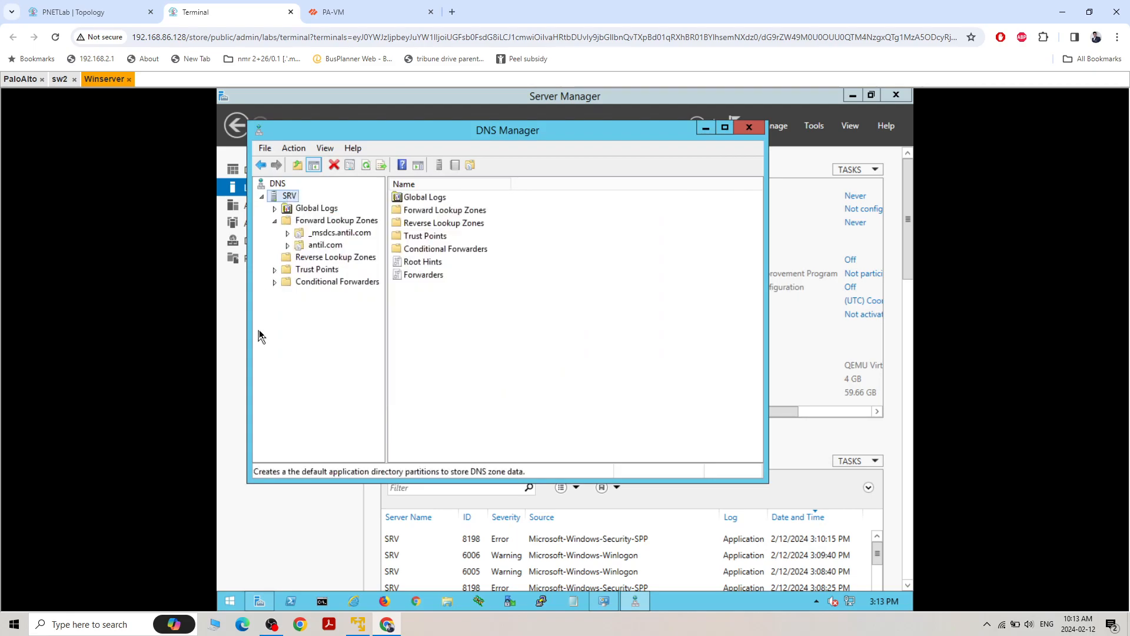
pyautogui.click(287, 258)
pyautogui.rightClick(286, 259)
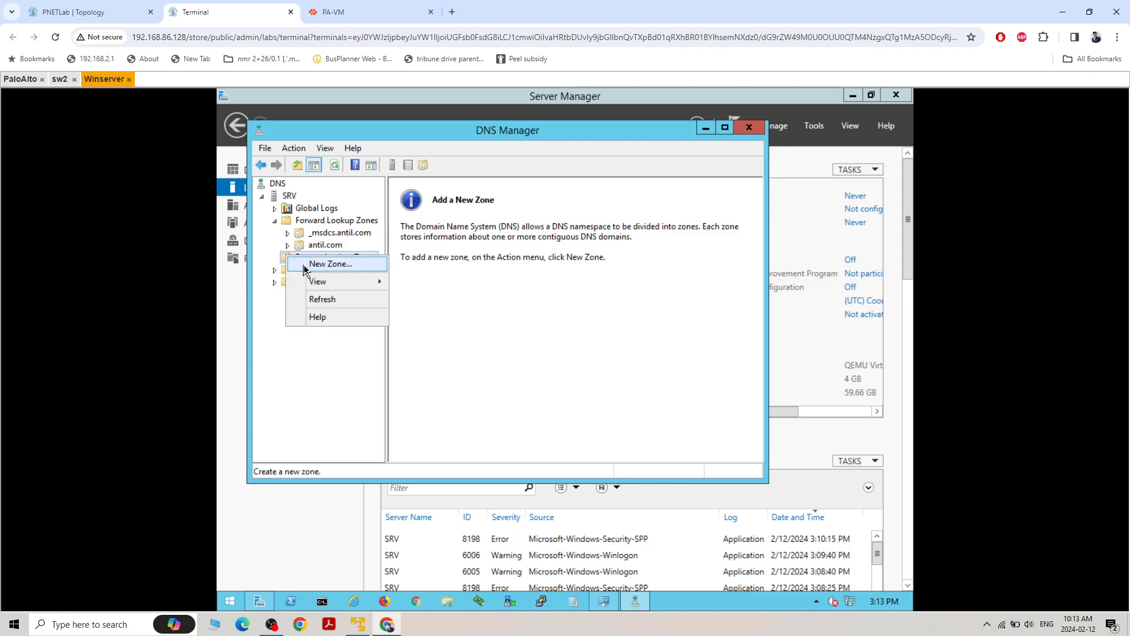
pyautogui.click(306, 263)
pyautogui.click(509, 388)
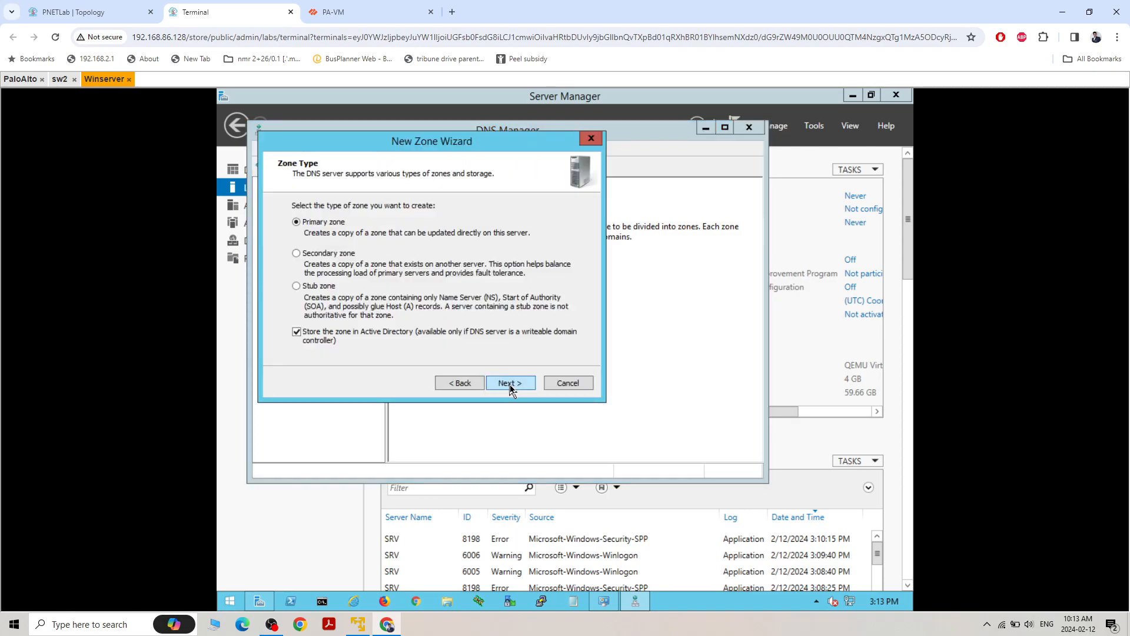
pyautogui.click(510, 388)
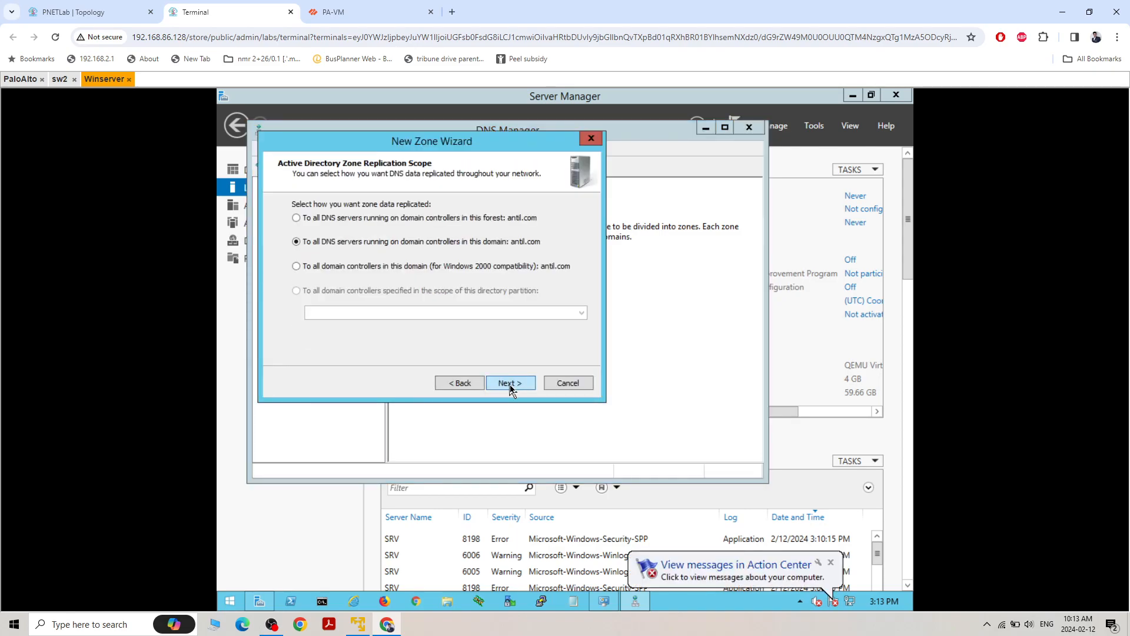
pyautogui.click(510, 383)
pyautogui.click(510, 384)
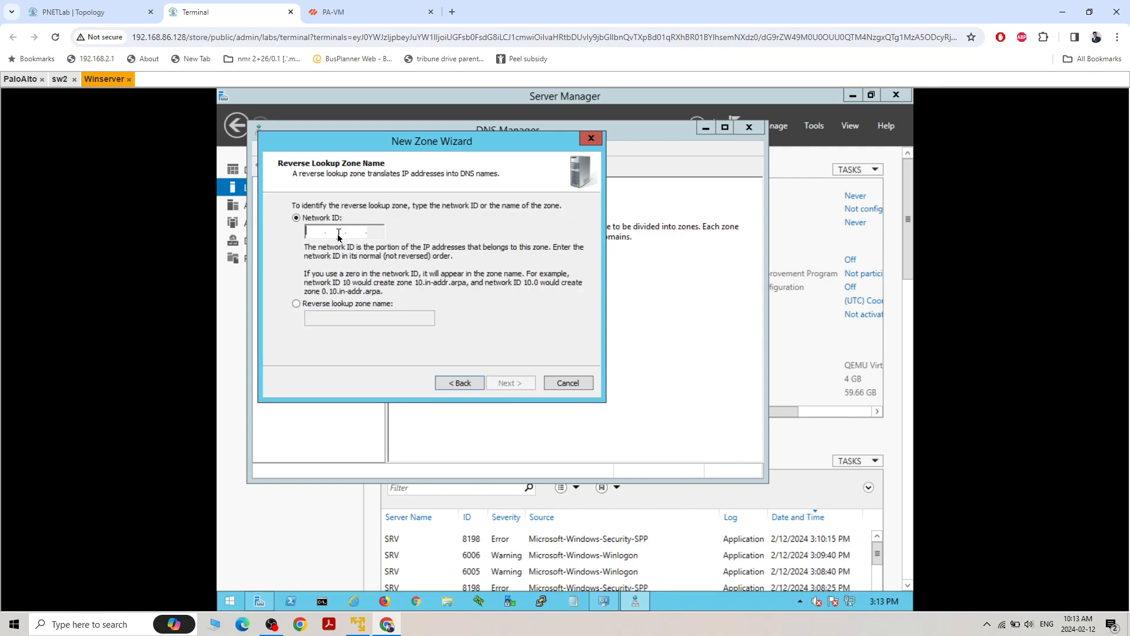
# Set the reverse zone's network ID to 192.168.30, allow only secure dynamic updates and finish creating the zone
pyautogui.write('192 .168 .30 .')
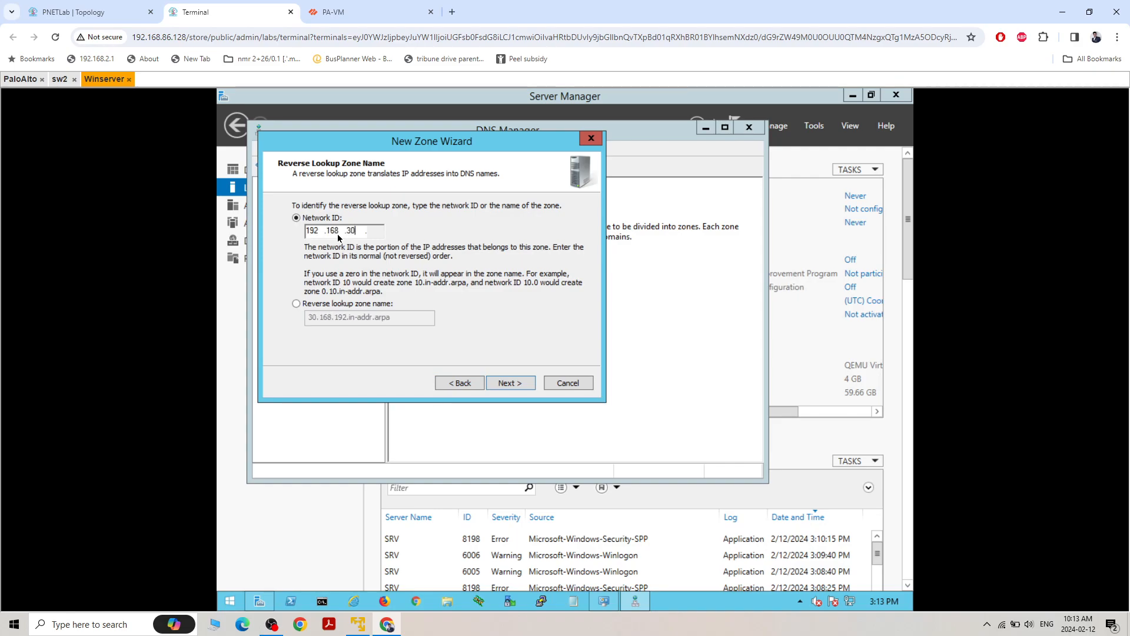
pyautogui.click(512, 385)
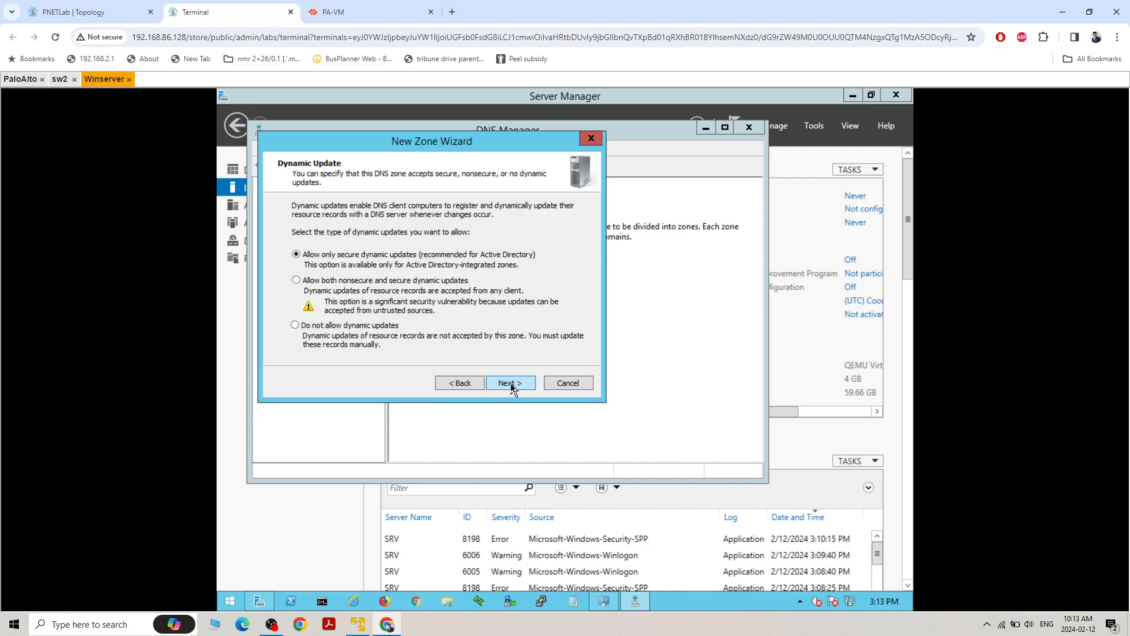
pyautogui.click(511, 384)
pyautogui.click(510, 383)
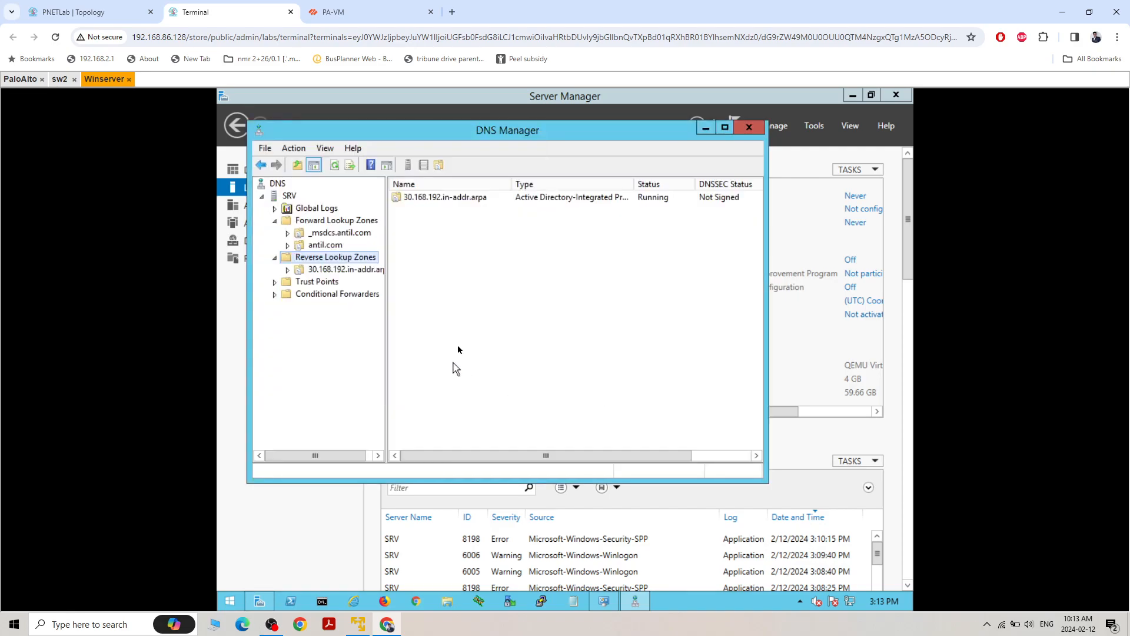
# Create a pointer (PTR) record in the 30.168.192.in-addr.arpa zone for 192.168.30.99, choosing the srv host from the antil.com forward zone
pyautogui.click(297, 270)
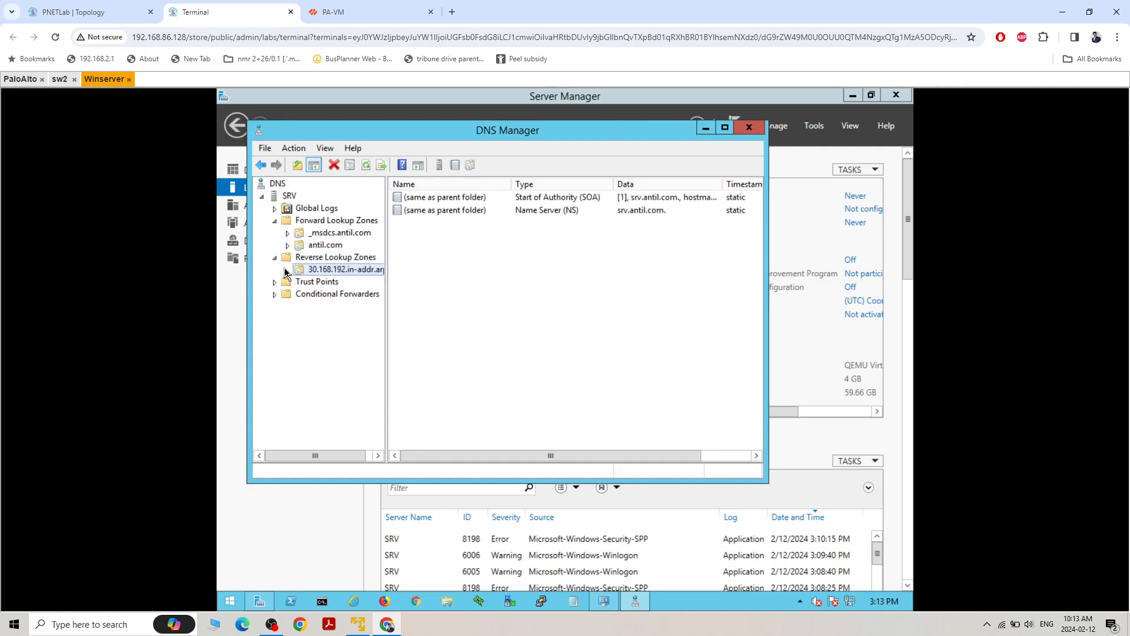
pyautogui.rightClick(446, 253)
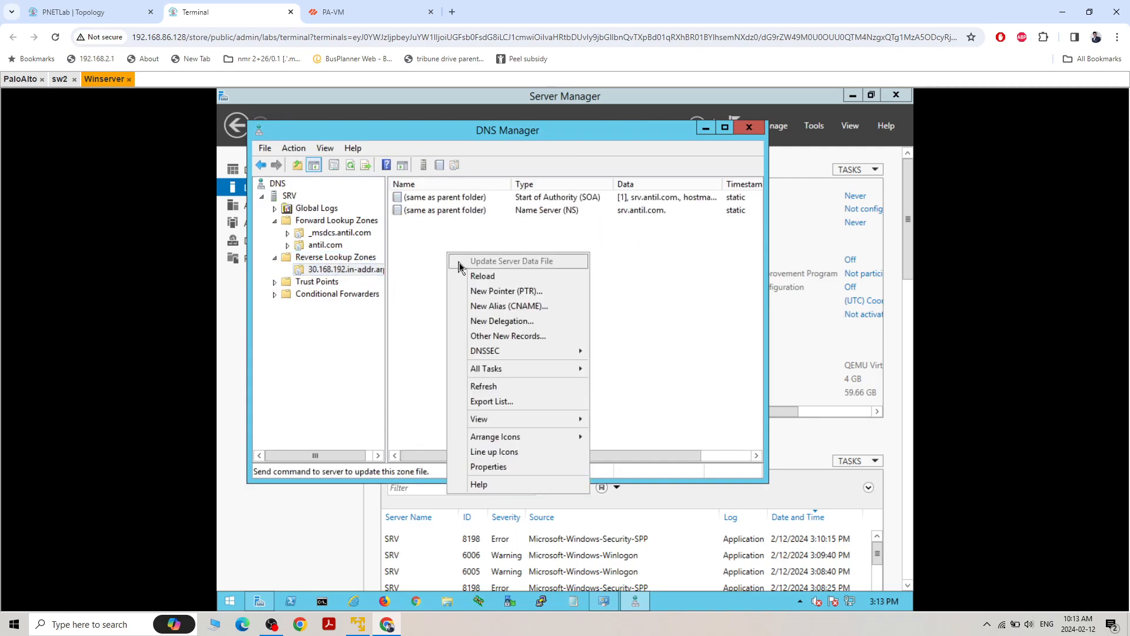
pyautogui.click(488, 292)
pyautogui.click(603, 281)
pyautogui.click(410, 260)
pyautogui.doubleClick(411, 260)
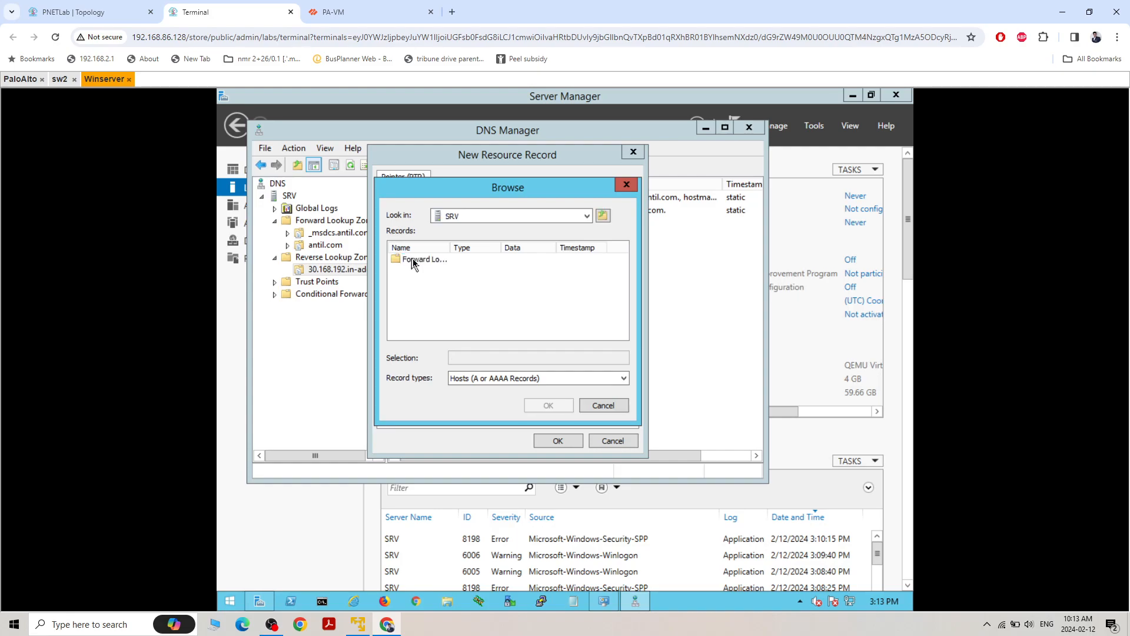
pyautogui.doubleClick(416, 262)
pyautogui.doubleClick(407, 270)
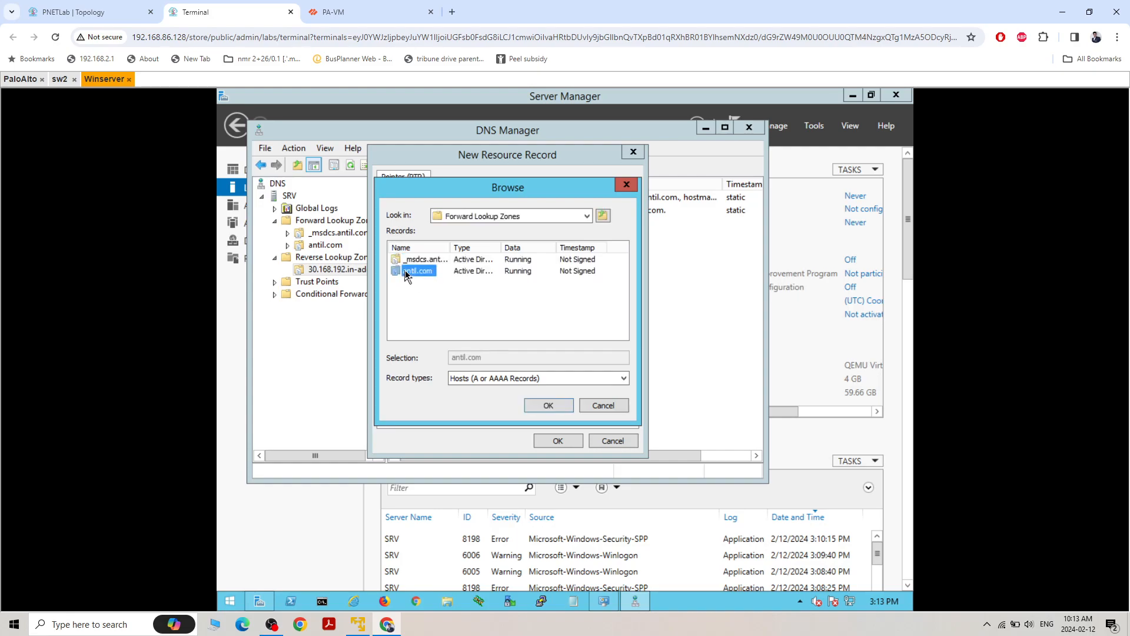
pyautogui.scroll(-1, 449, 315)
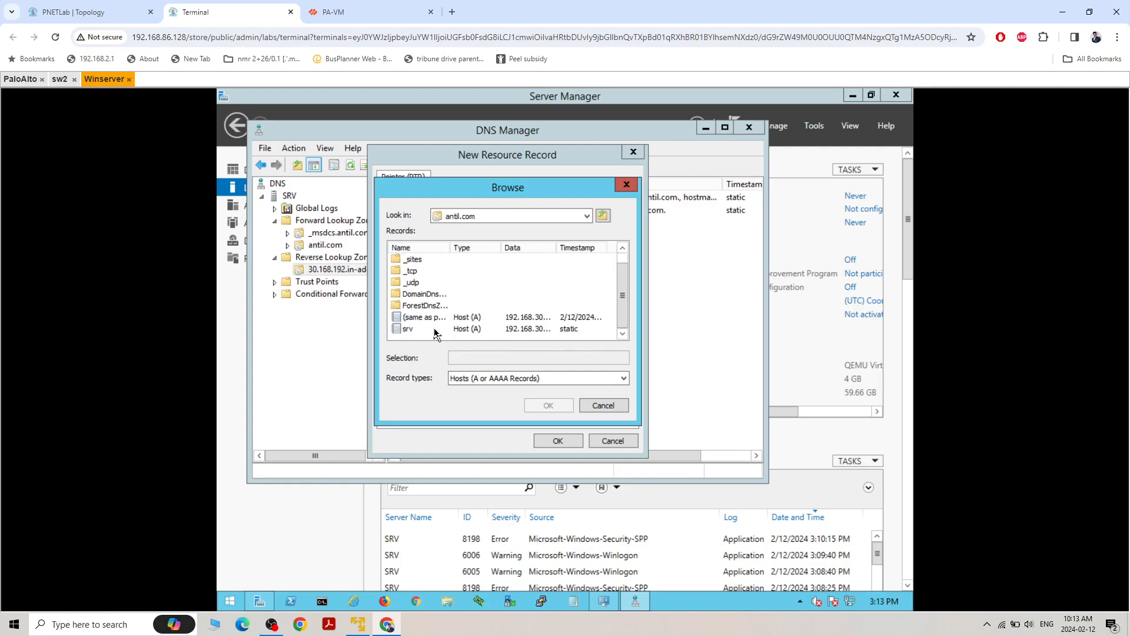
pyautogui.doubleClick(410, 329)
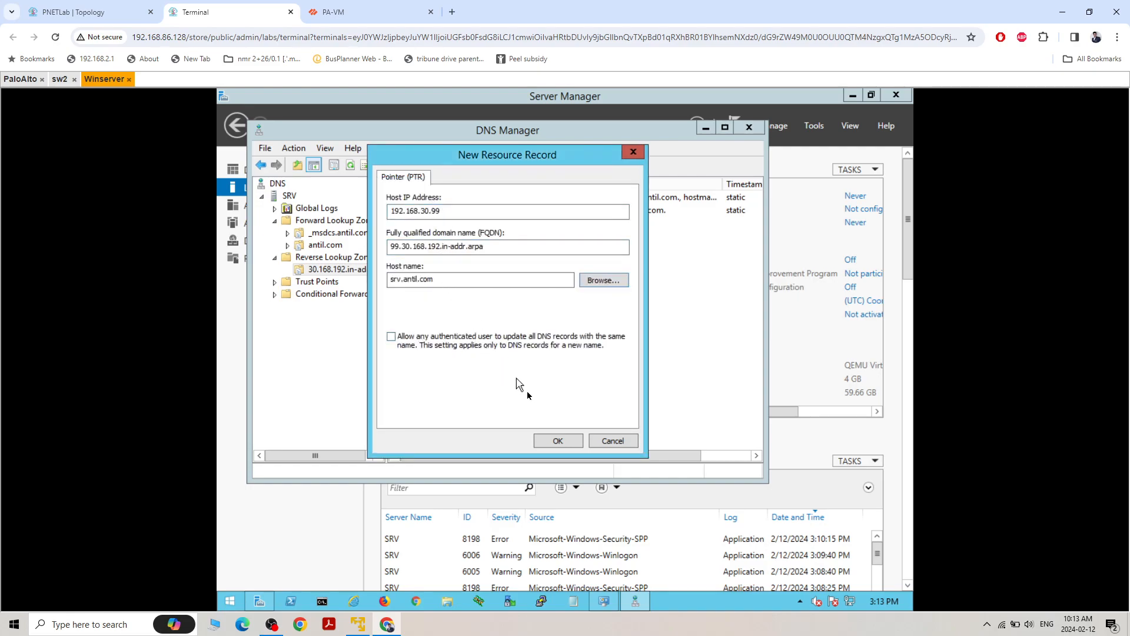
pyautogui.click(558, 442)
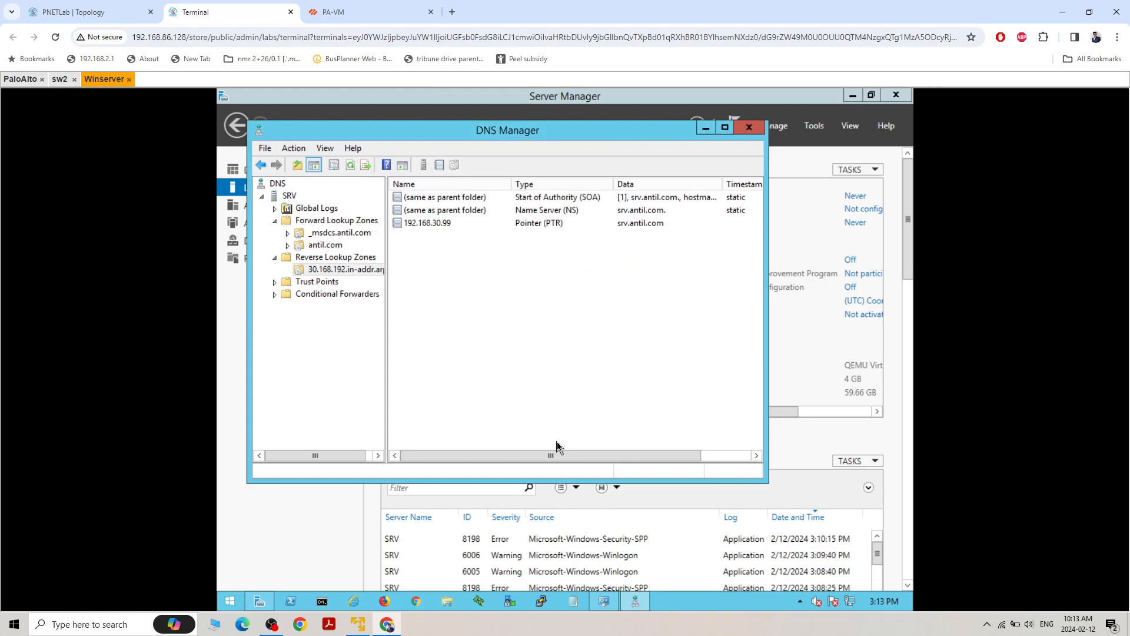
pyautogui.rightClick(522, 325)
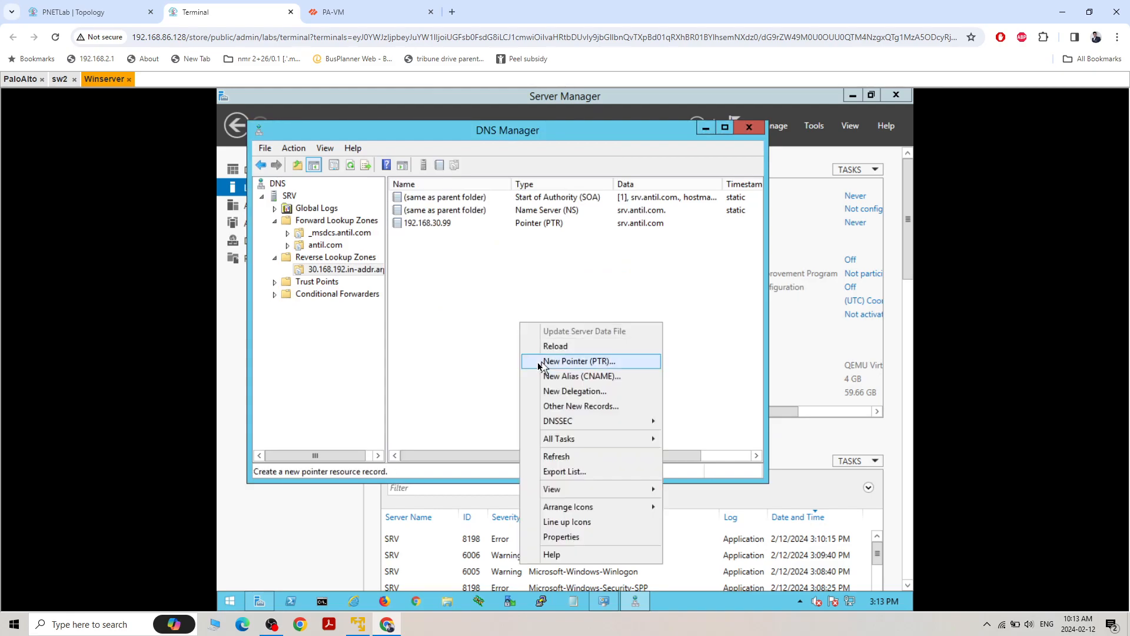
pyautogui.click(462, 297)
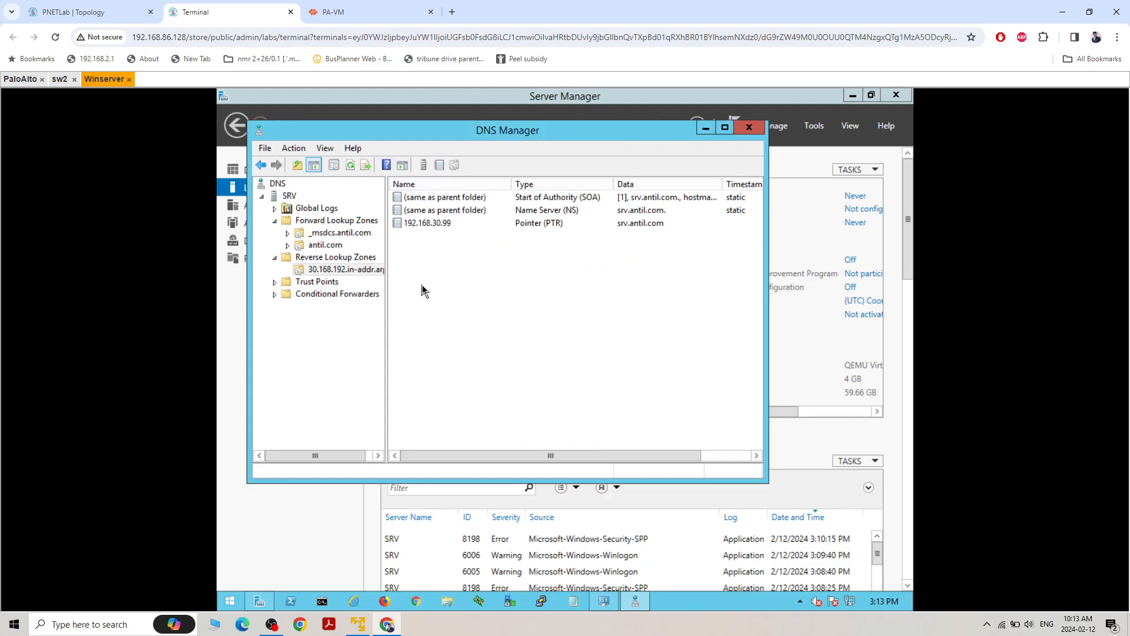
# Launch nslookup for the SRV DNS server, query 192.168.30.99, and close the lookup window and DNS Manager
pyautogui.rightClick(278, 195)
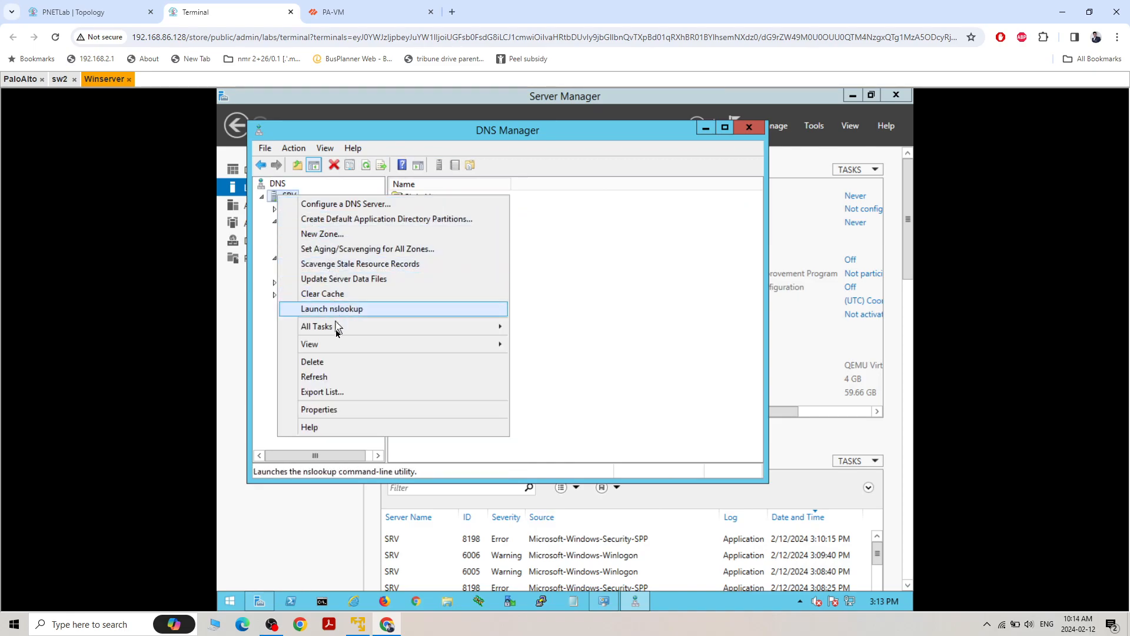
pyautogui.click(340, 308)
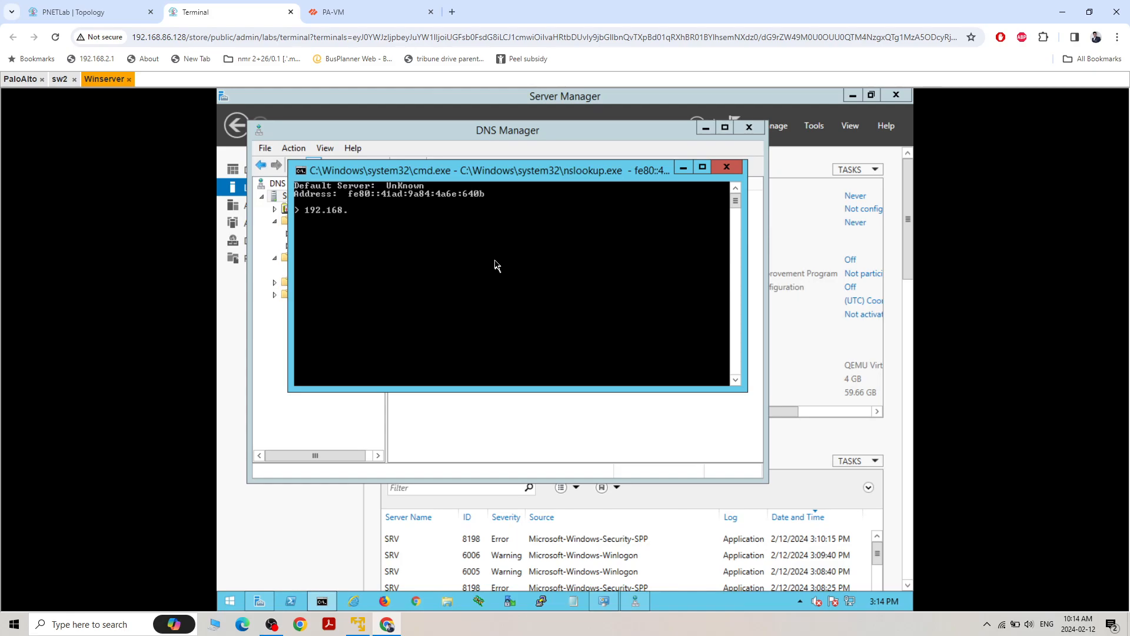
pyautogui.write('192.168.30.99')
pyautogui.press('Return')
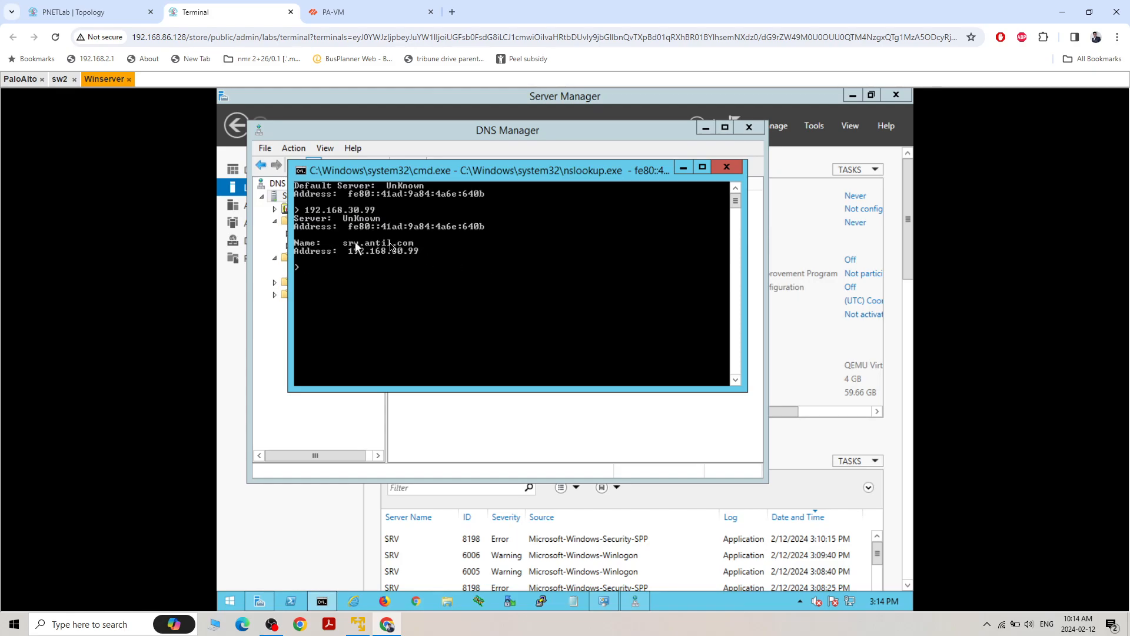
pyautogui.click(726, 167)
pyautogui.click(750, 129)
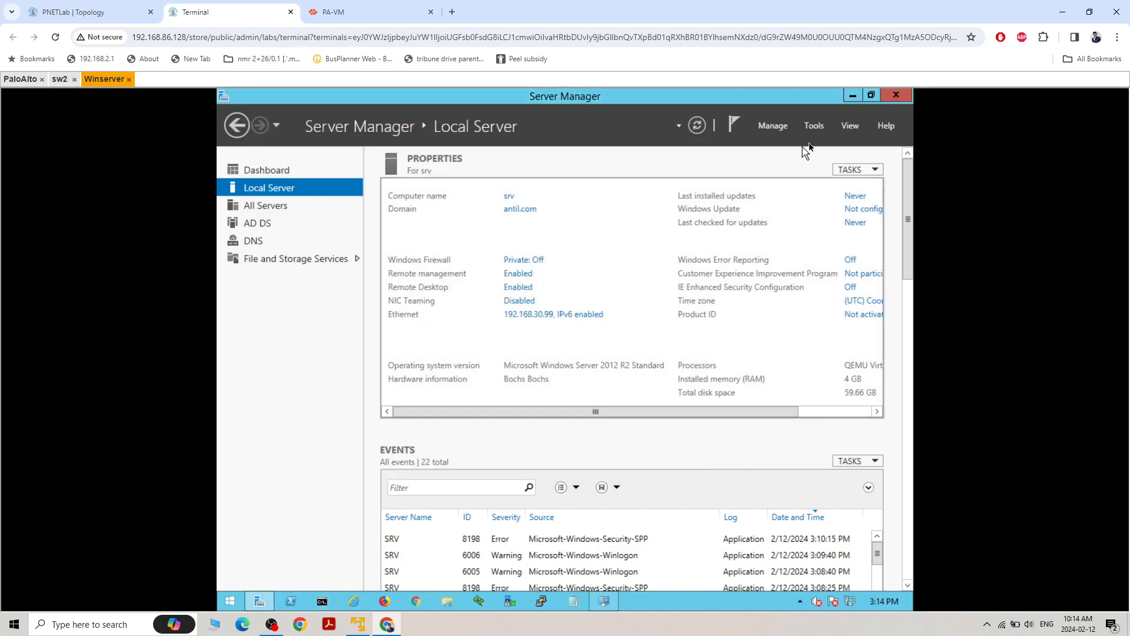
# Open Active Directory Users and Computers and expand the antil.com domain
pyautogui.click(812, 126)
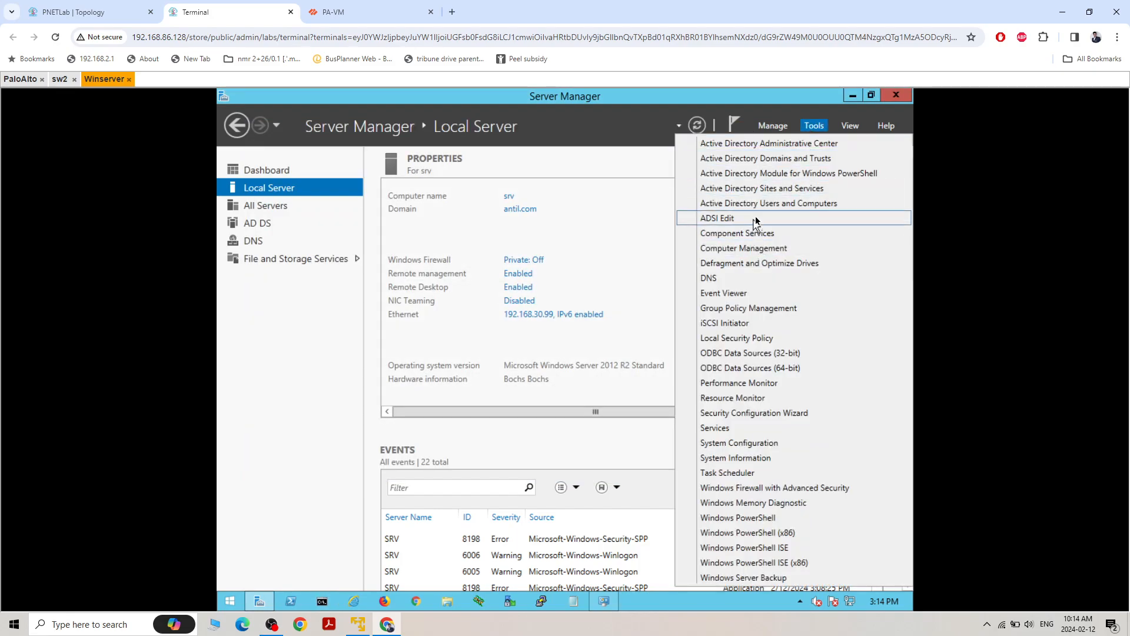
pyautogui.click(763, 204)
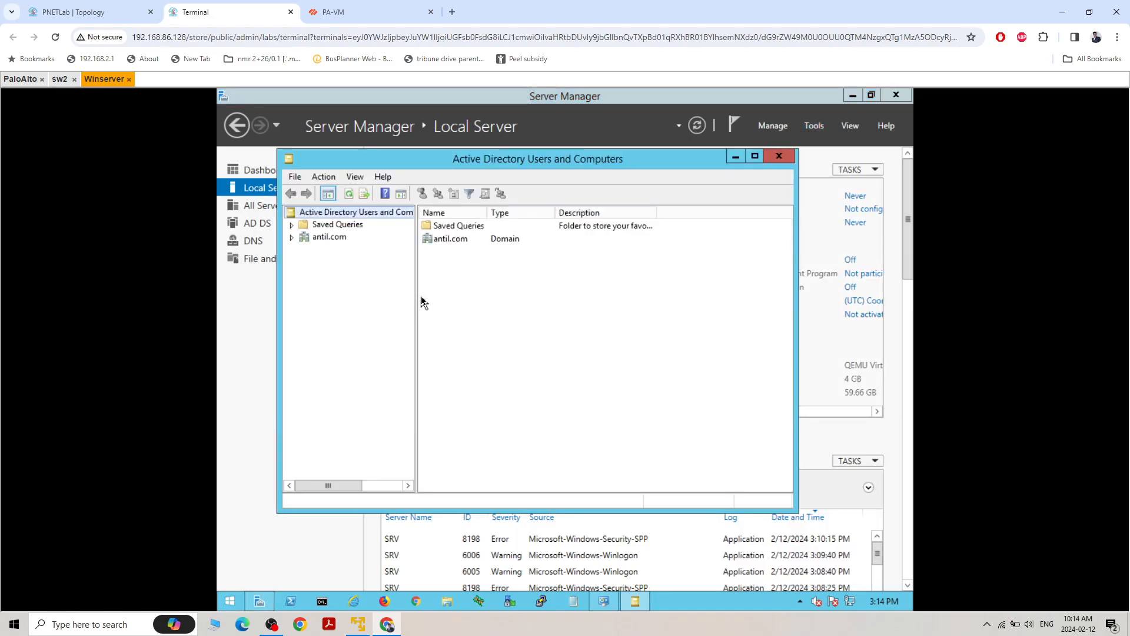
pyautogui.click(291, 237)
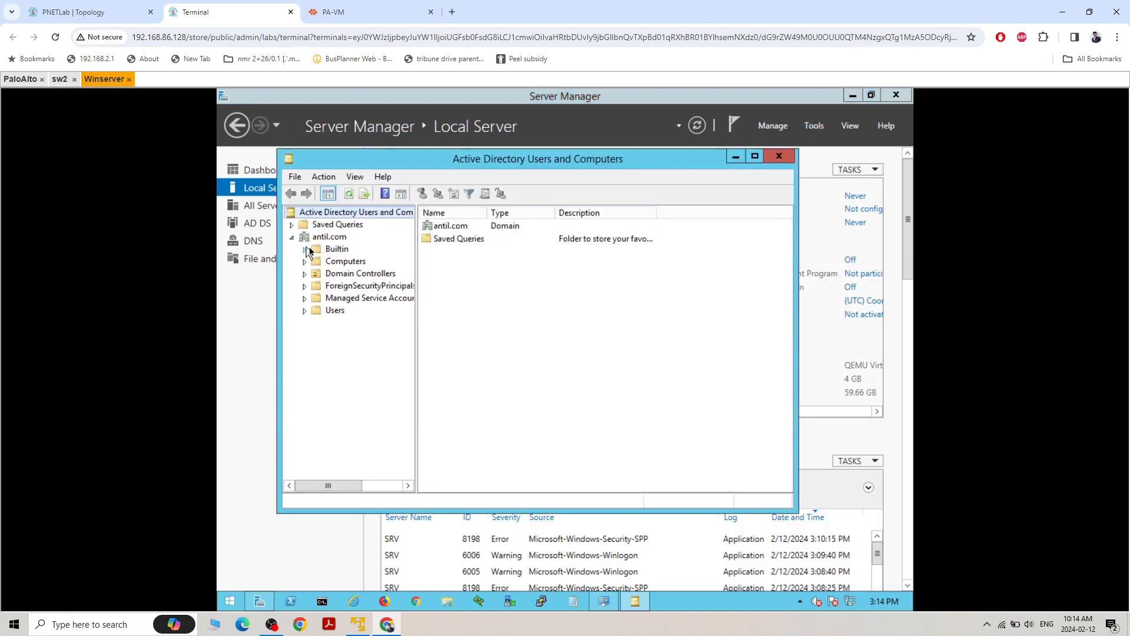
# Create an organizational unit named Palo-alto users in antil.com, then show the contents of the Users container
pyautogui.rightClick(322, 238)
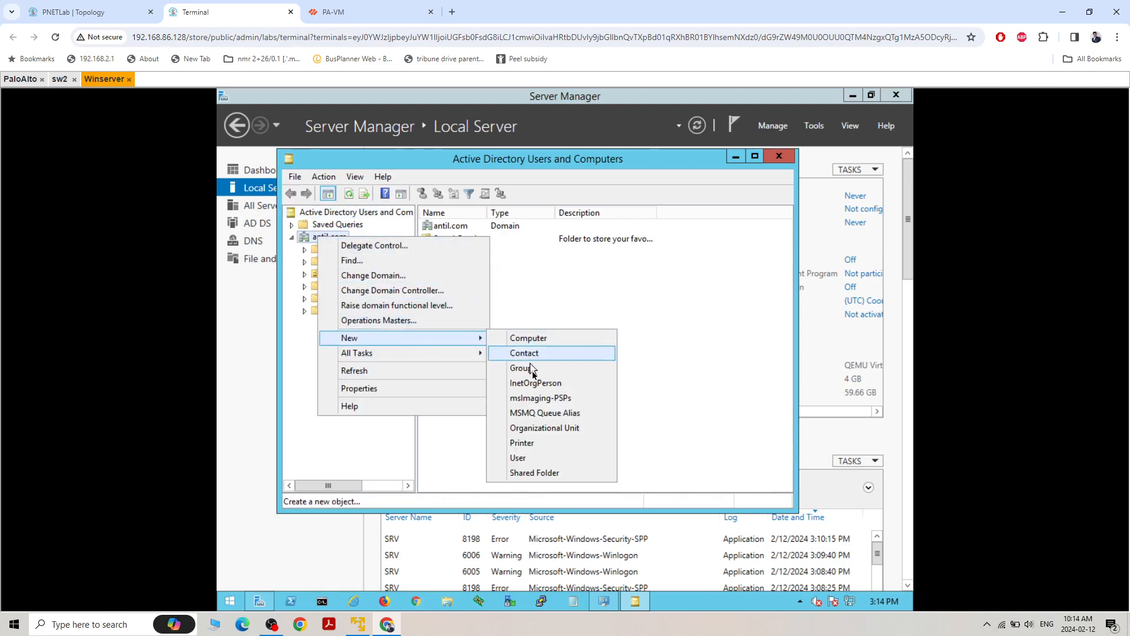
pyautogui.click(547, 428)
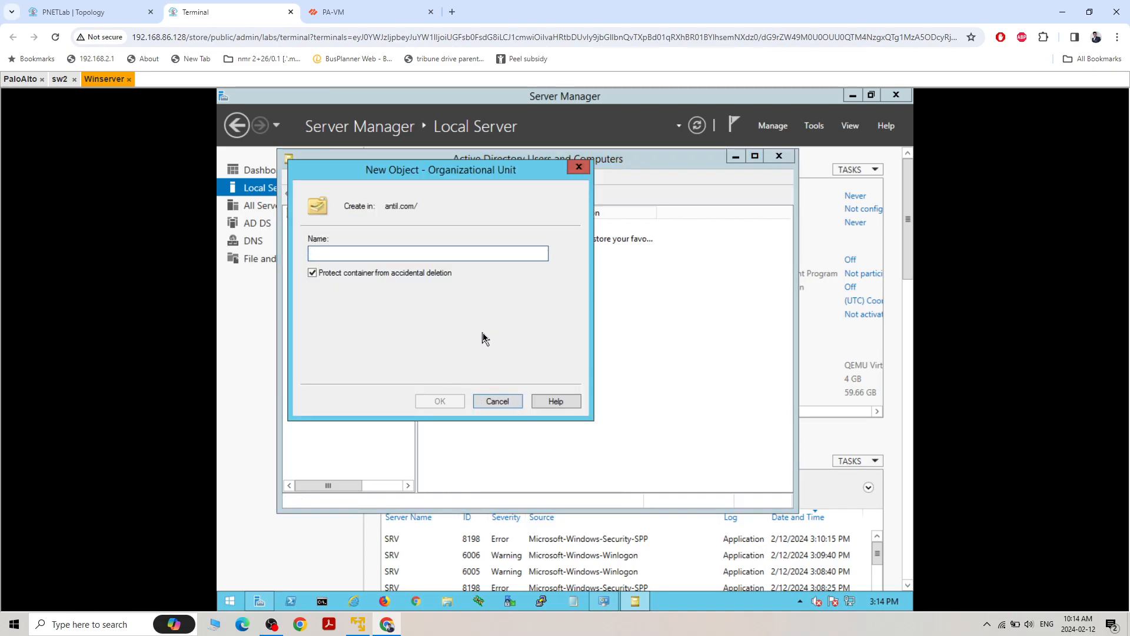
pyautogui.write('Palo-altou')
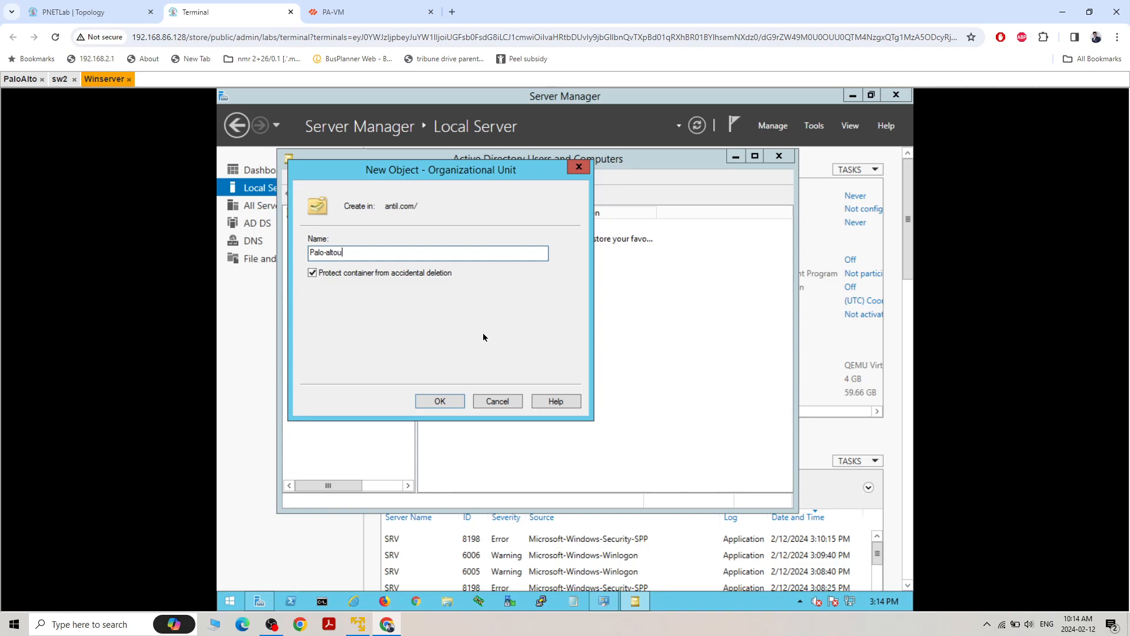
pyautogui.write('sers')
pyautogui.click(451, 402)
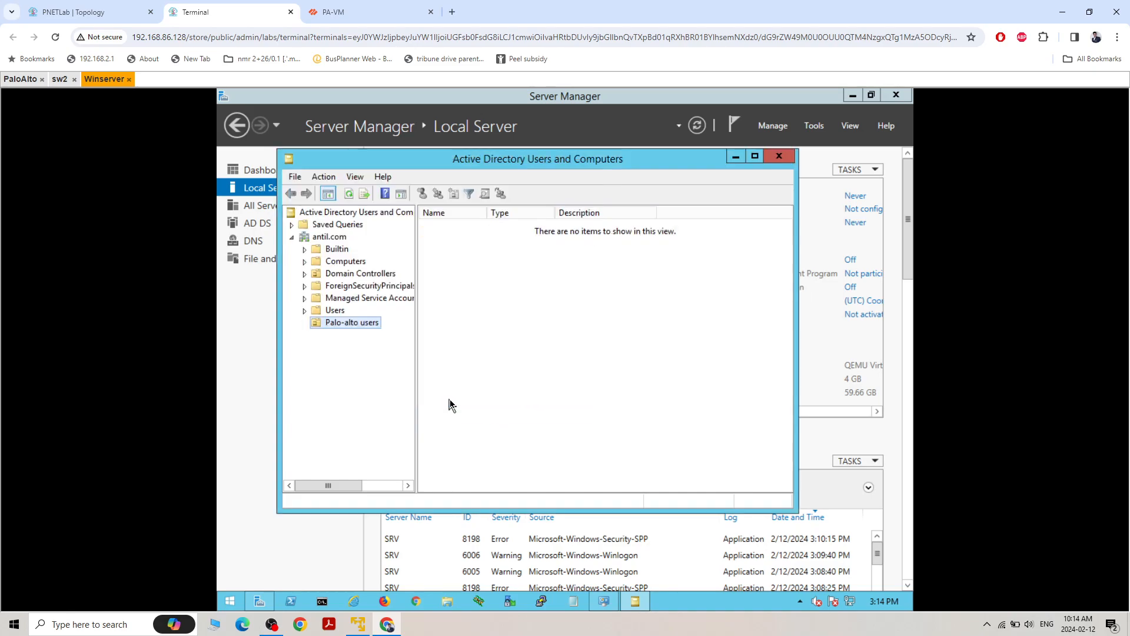
pyautogui.click(333, 312)
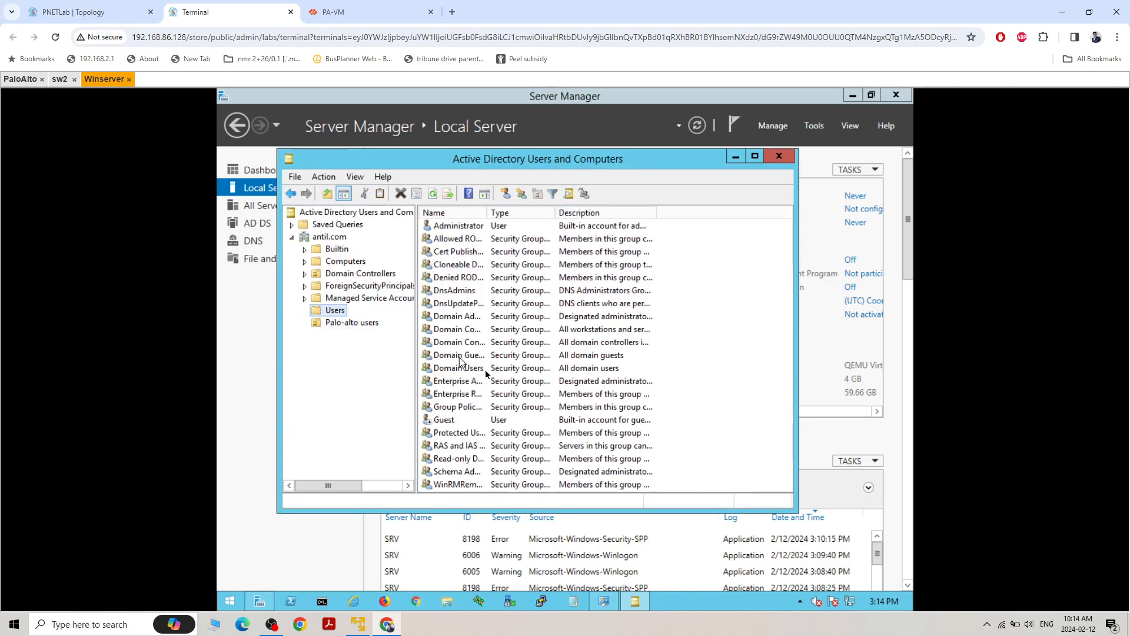
pyautogui.rightClick(725, 299)
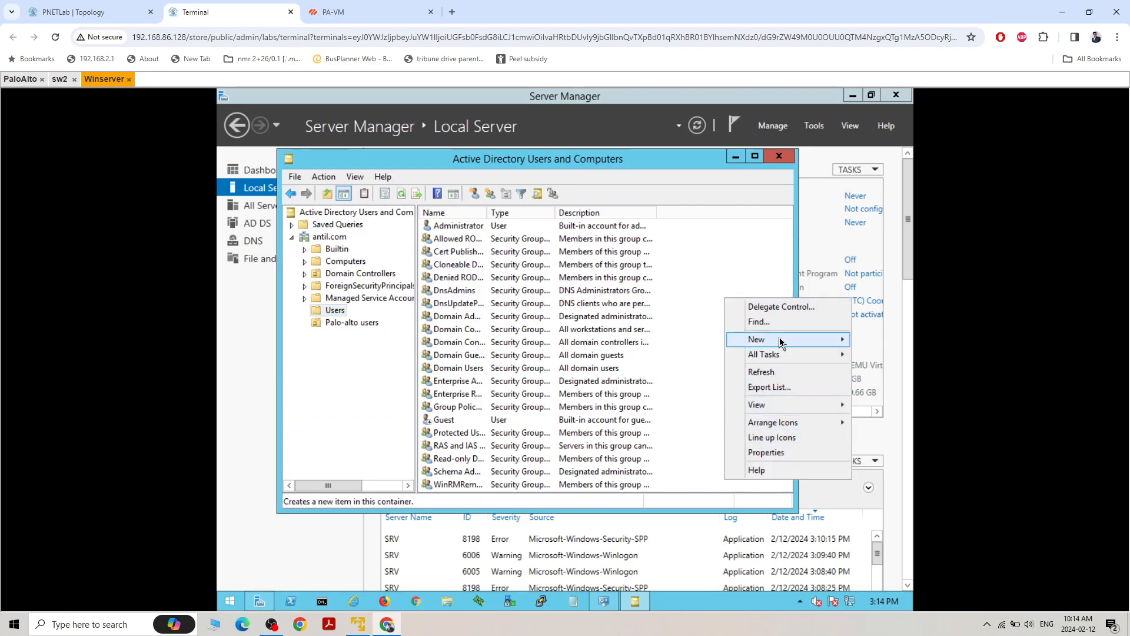
pyautogui.moveTo(779, 340)
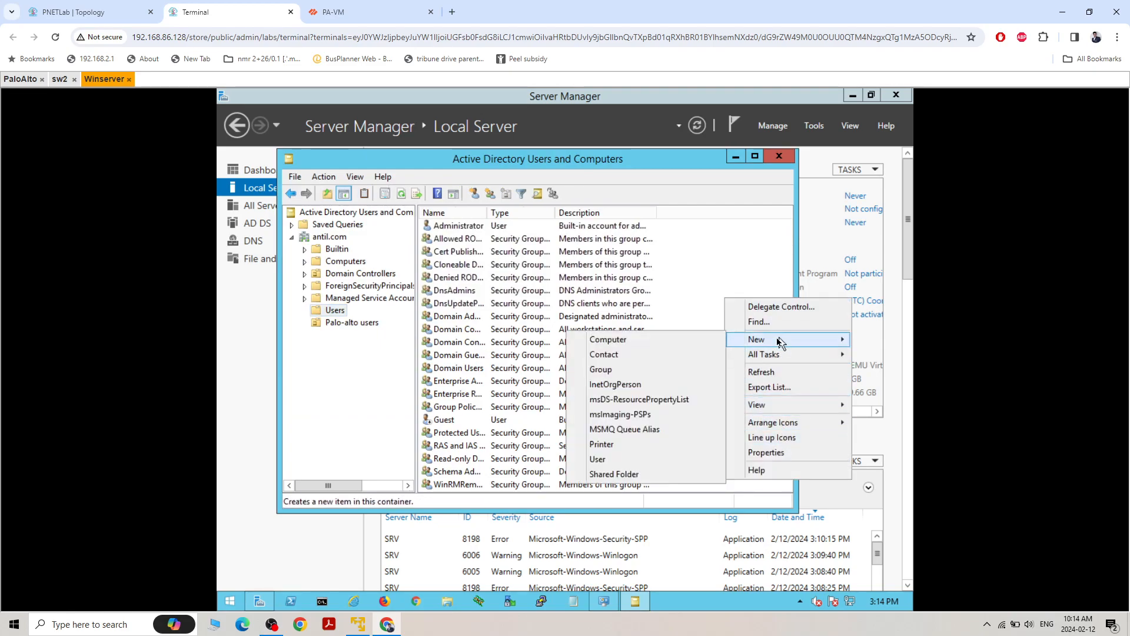
pyautogui.click(629, 354)
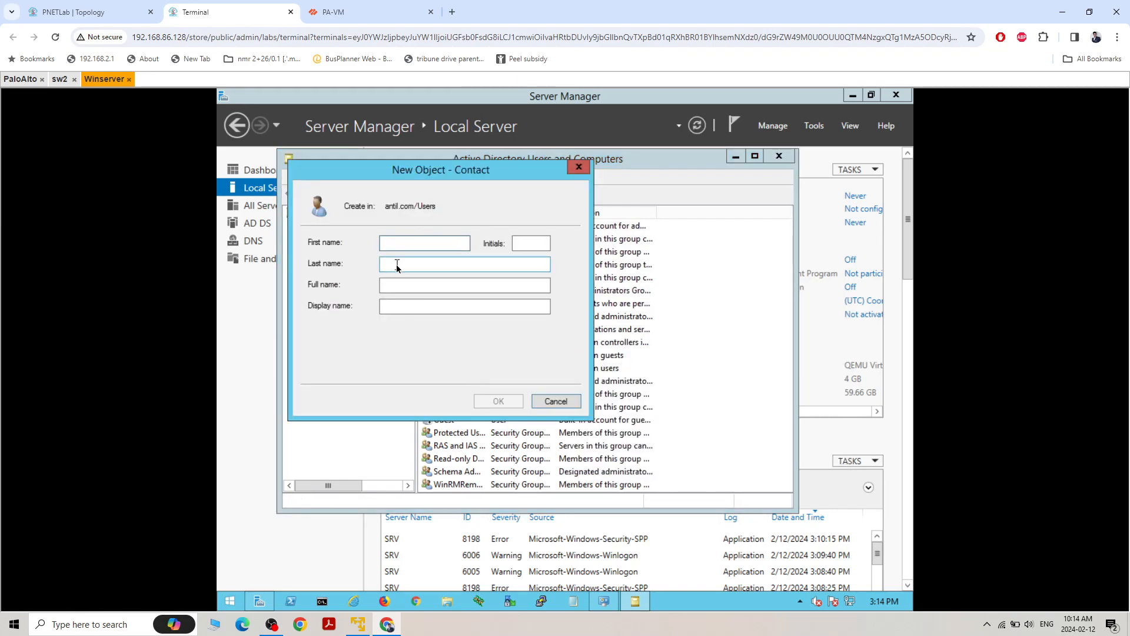
pyautogui.write('paloaltoadmin')
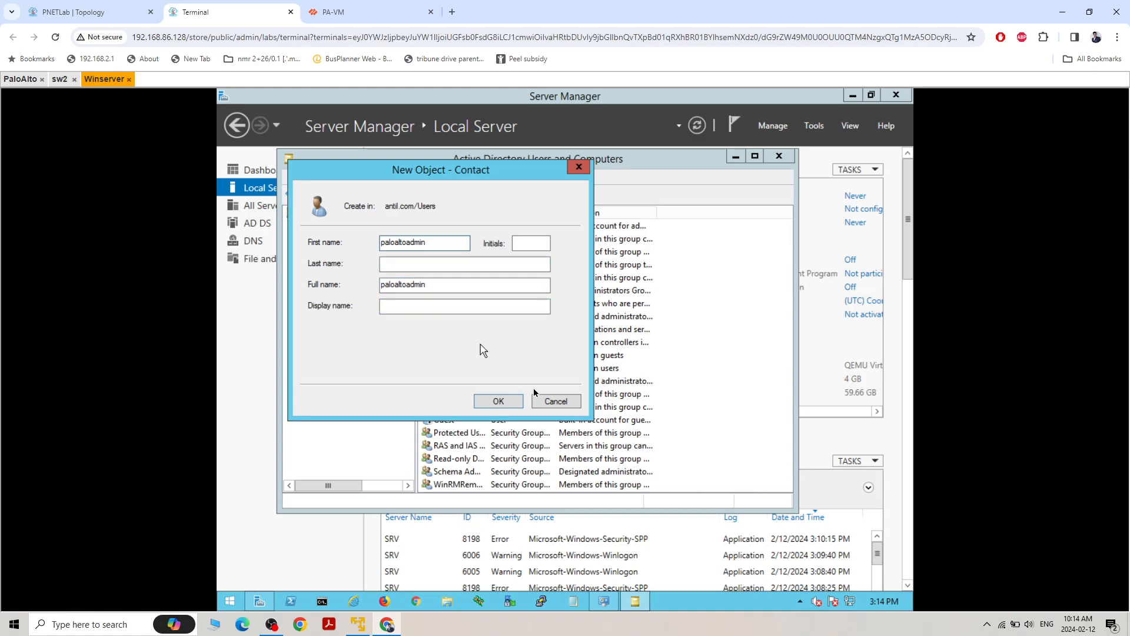
pyautogui.click(558, 401)
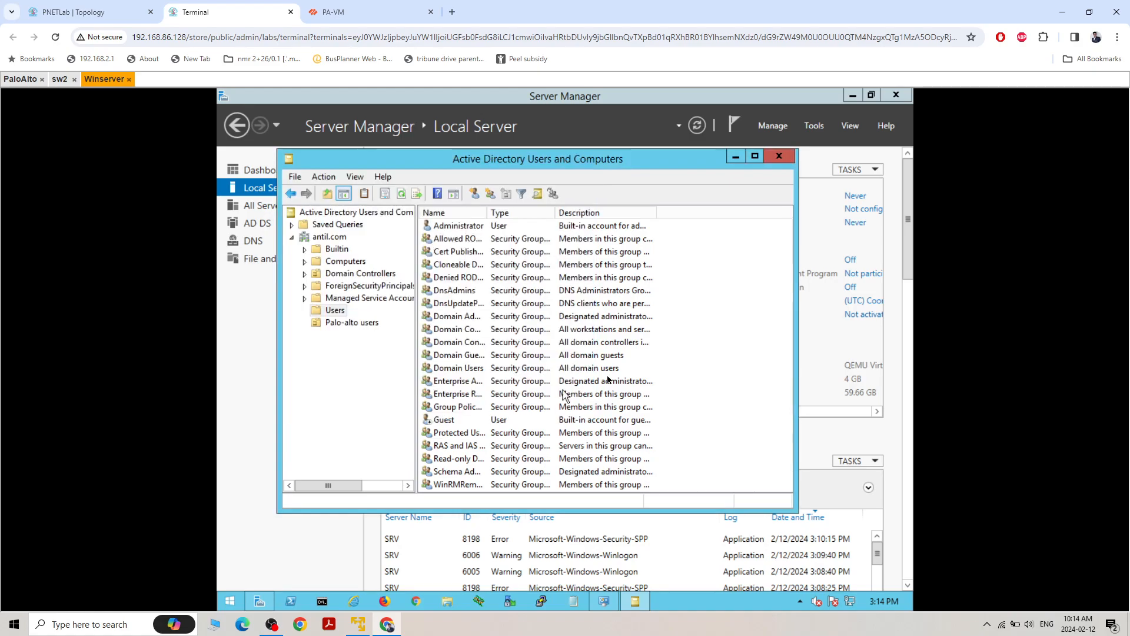
pyautogui.rightClick(712, 290)
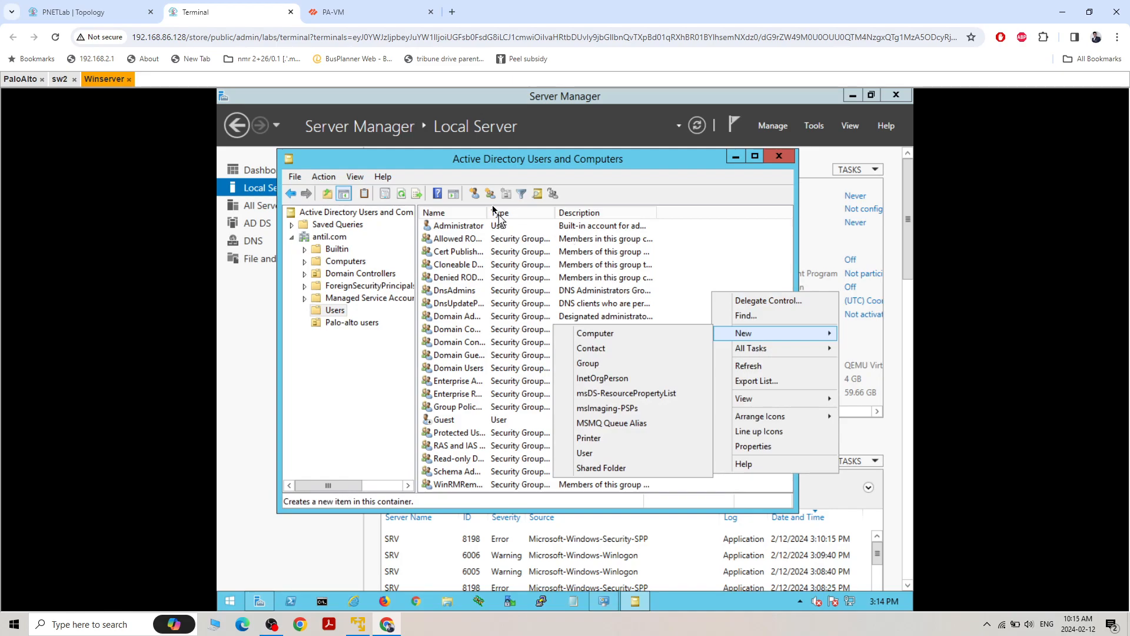
pyautogui.click(476, 193)
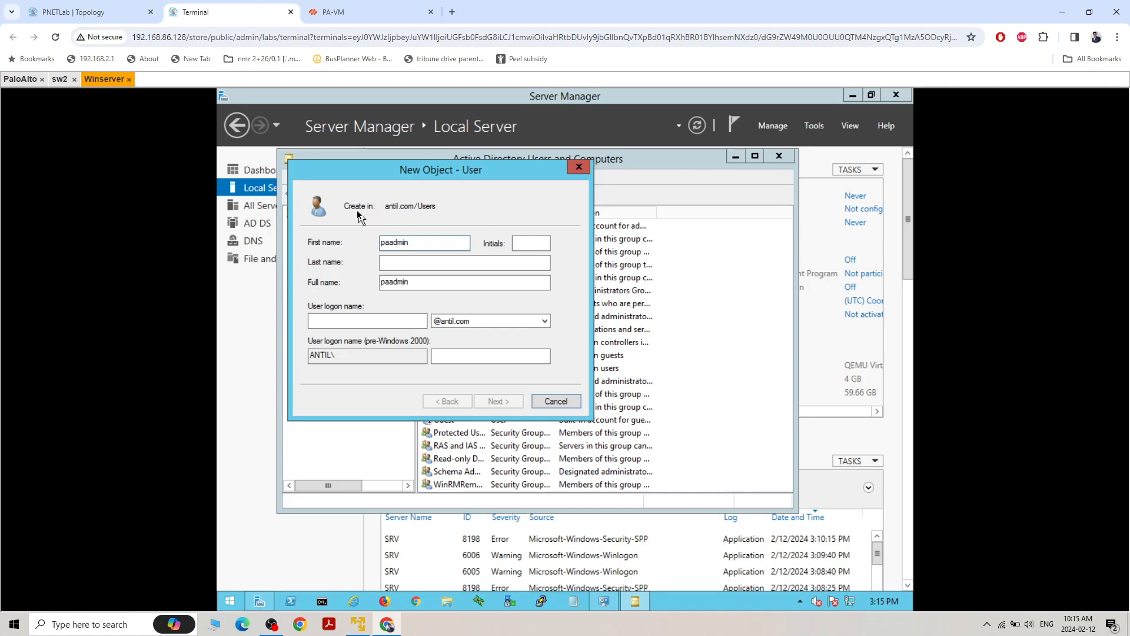
pyautogui.click(362, 321)
pyautogui.write('paadmin')
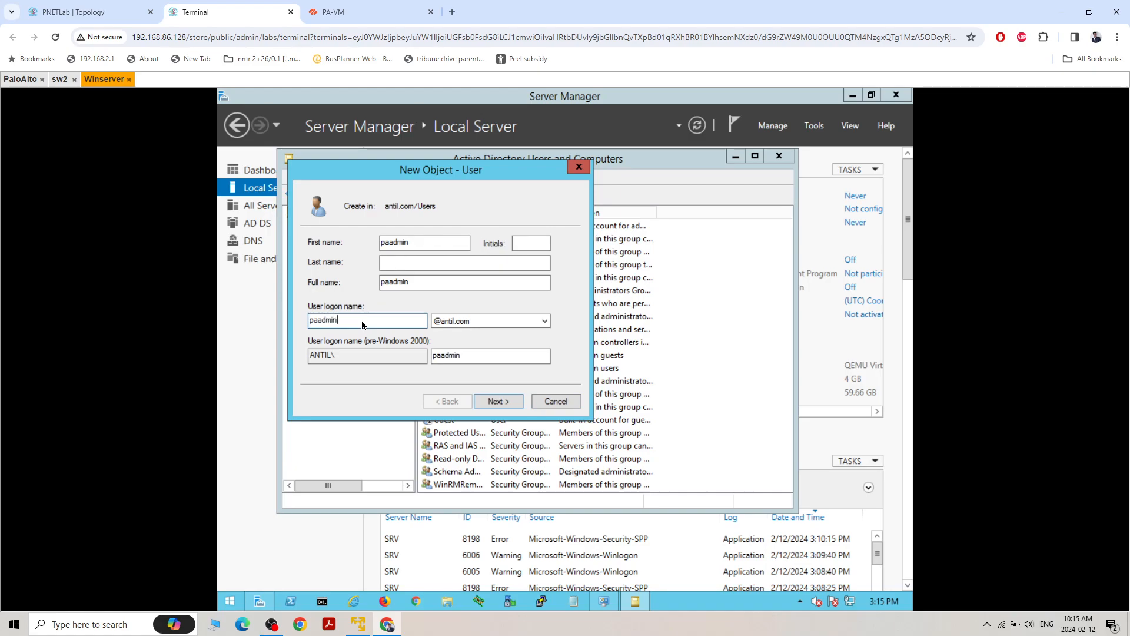
pyautogui.click(502, 402)
# Set and confirm paadmin's password, with user cannot change password and password never expires instead of a forced change, and finish creating the user
pyautogui.click(312, 287)
pyautogui.click(312, 304)
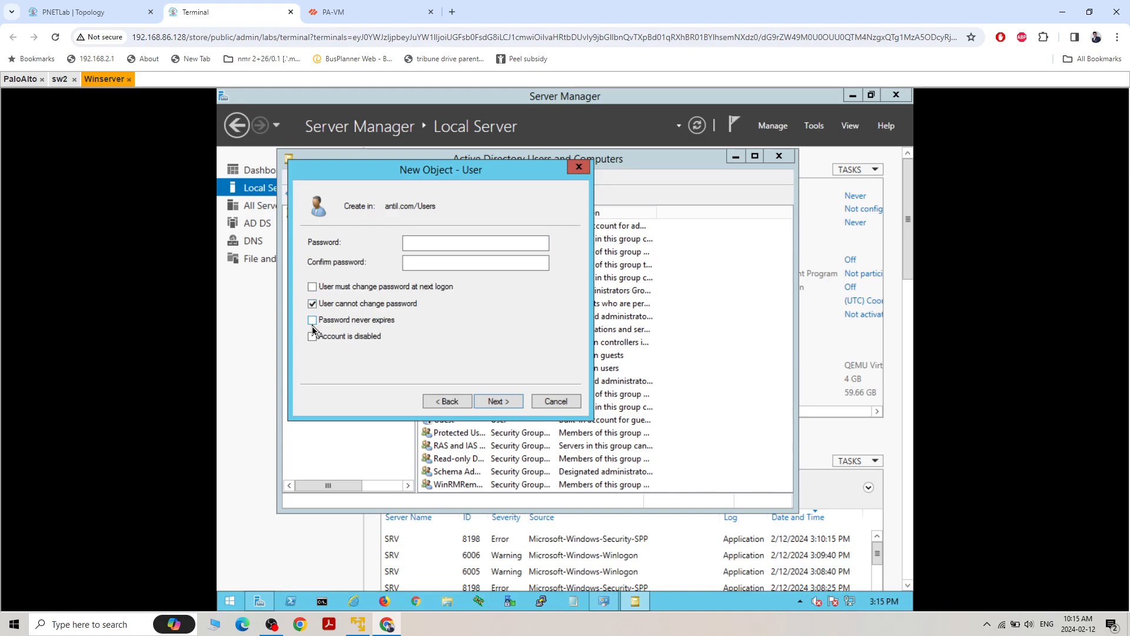
pyautogui.click(312, 320)
pyautogui.click(434, 245)
pyautogui.write('•••••••••')
pyautogui.press('Tab')
pyautogui.write('•••••••••')
pyautogui.click(497, 401)
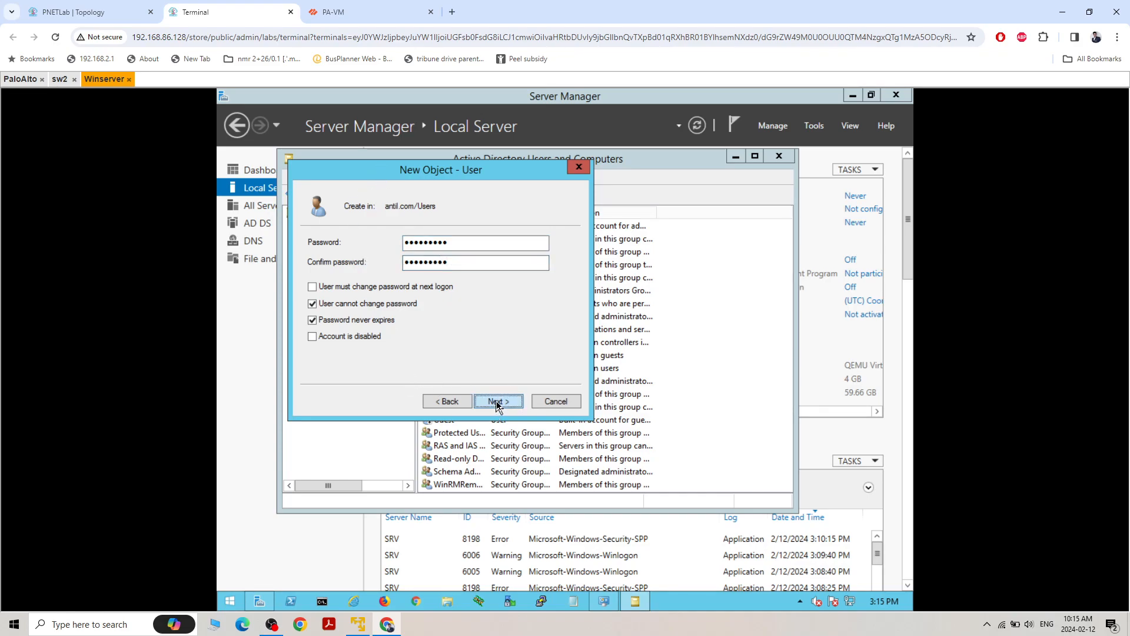
pyautogui.click(497, 400)
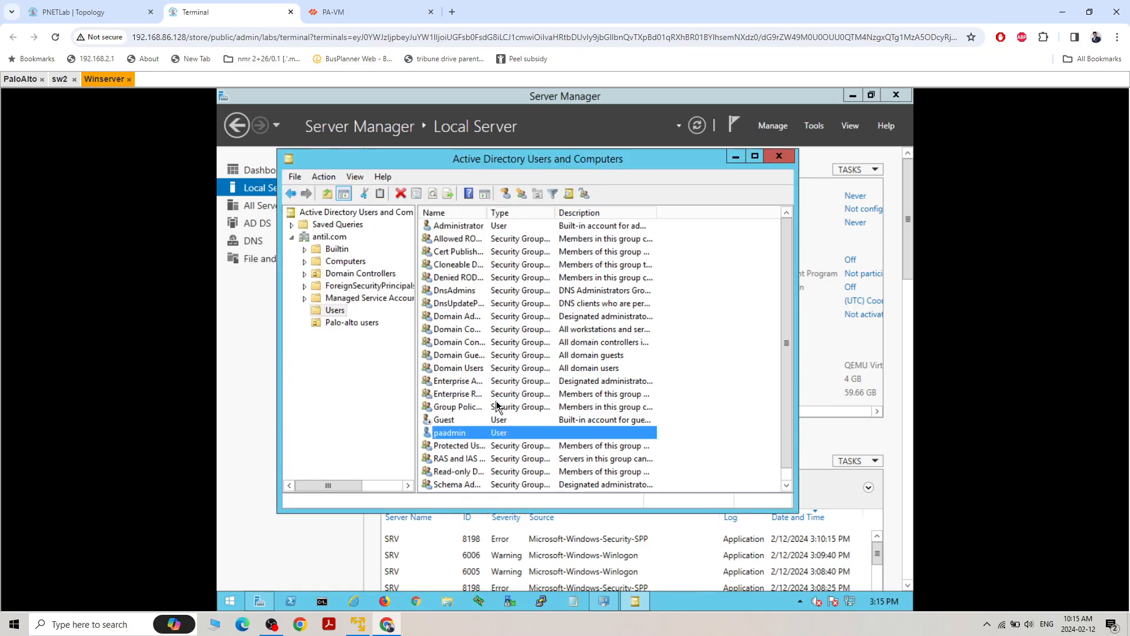
# In paadmin's group memberships, begin adding groups and resolve the Distributed COM Users group by name
pyautogui.rightClick(463, 436)
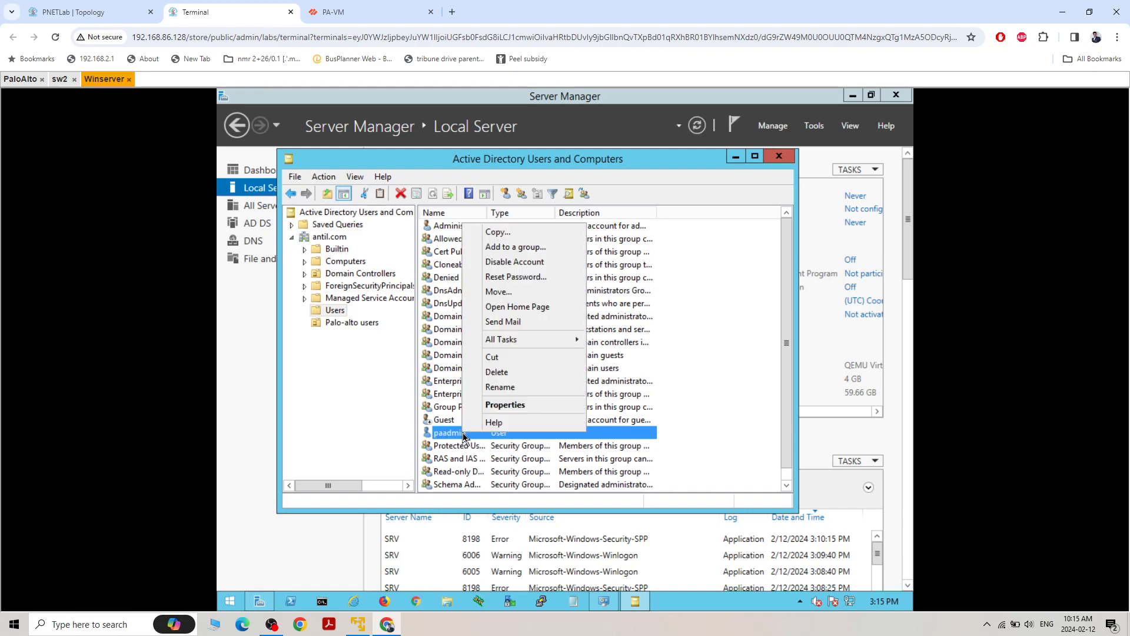
pyautogui.click(518, 406)
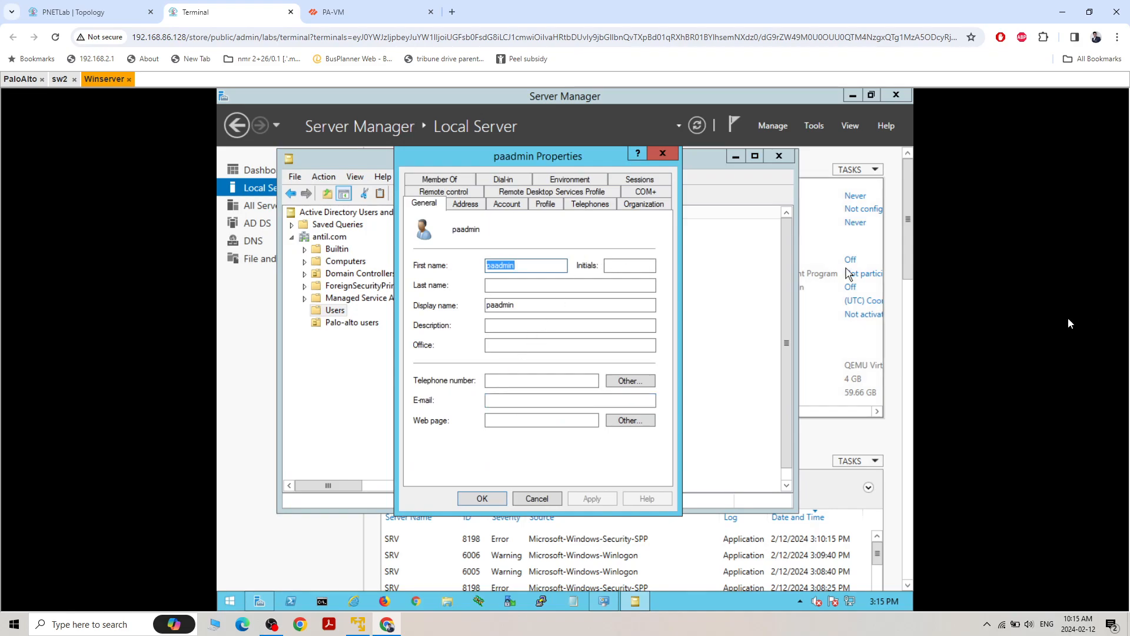
pyautogui.click(460, 181)
pyautogui.click(446, 371)
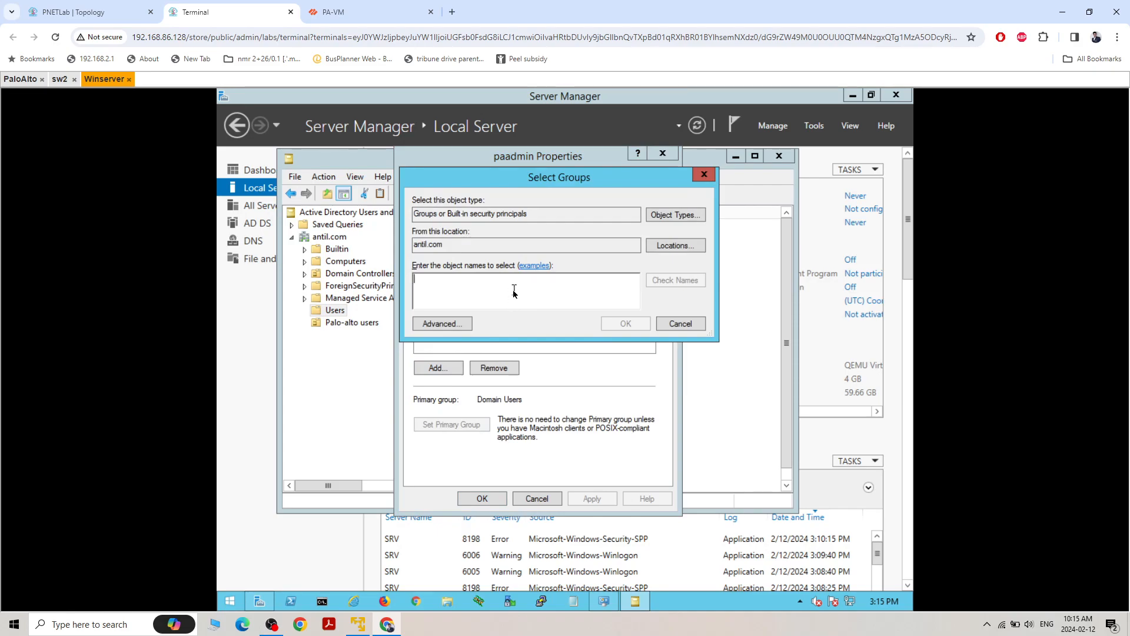
pyautogui.write('dist')
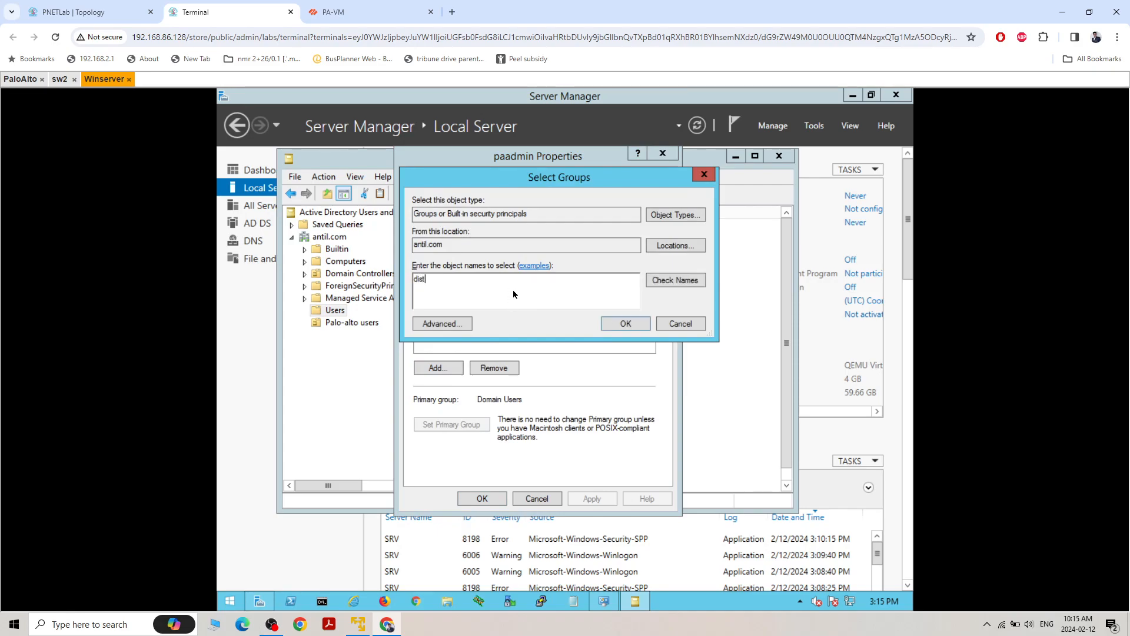
pyautogui.write('r')
pyautogui.click(674, 282)
# Add Event Log Readers and Server Operators to paadmin's group selection, and apply the memberships
pyautogui.write('event')
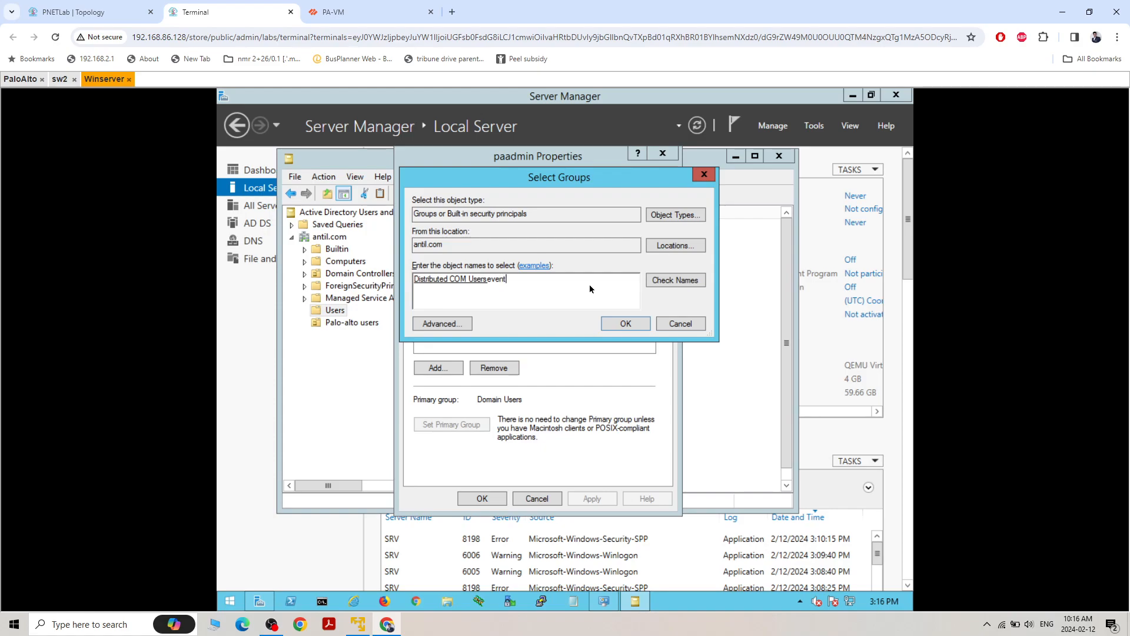
pyautogui.click(676, 281)
pyautogui.write('server')
pyautogui.click(677, 283)
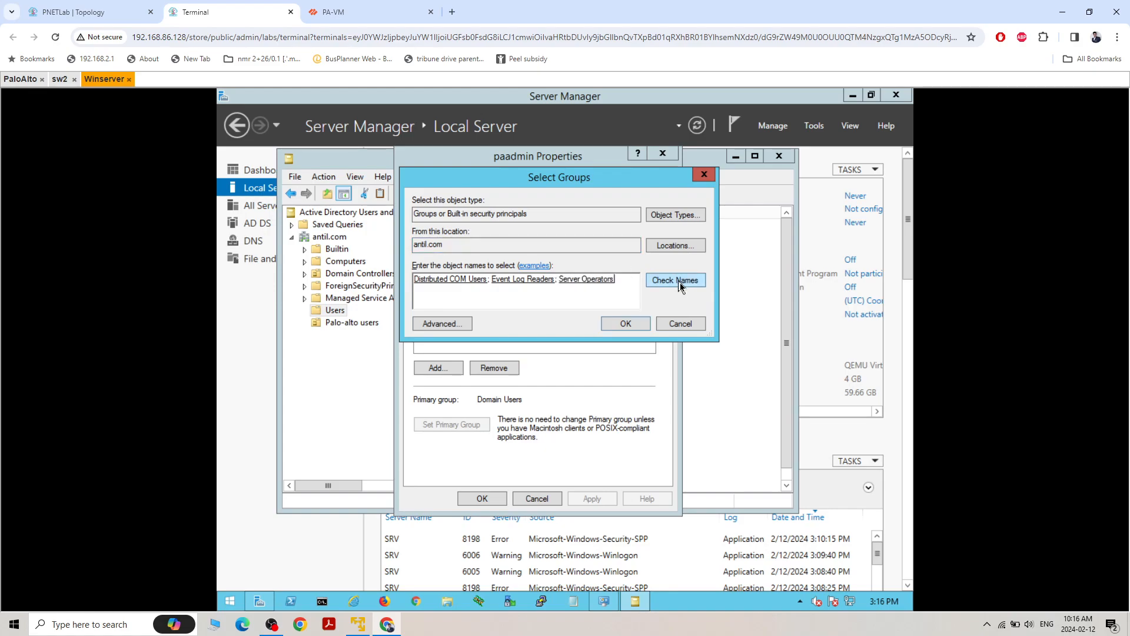
pyautogui.click(628, 324)
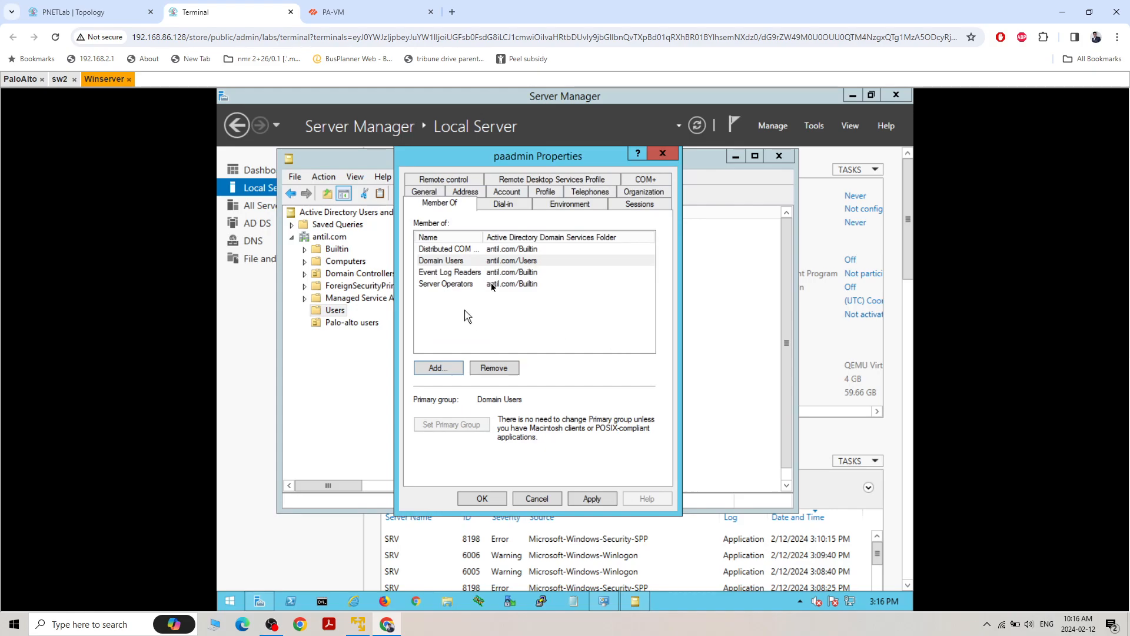
pyautogui.click(593, 499)
pyautogui.click(482, 499)
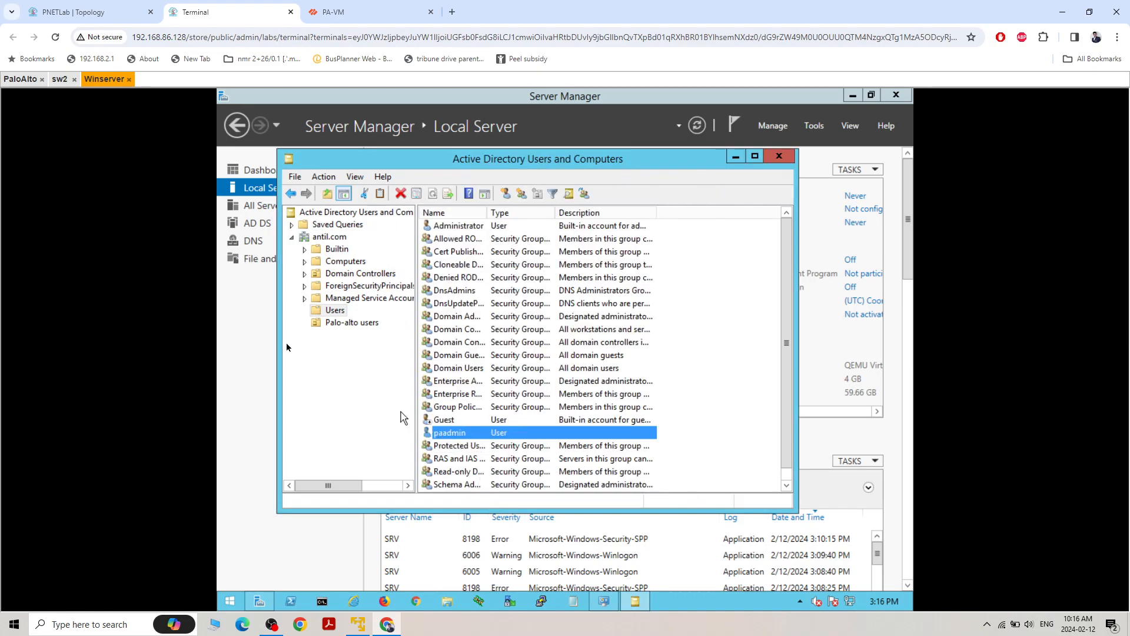
# Create a global security group named admin in the Palo-alto users organizational unit
pyautogui.click(333, 325)
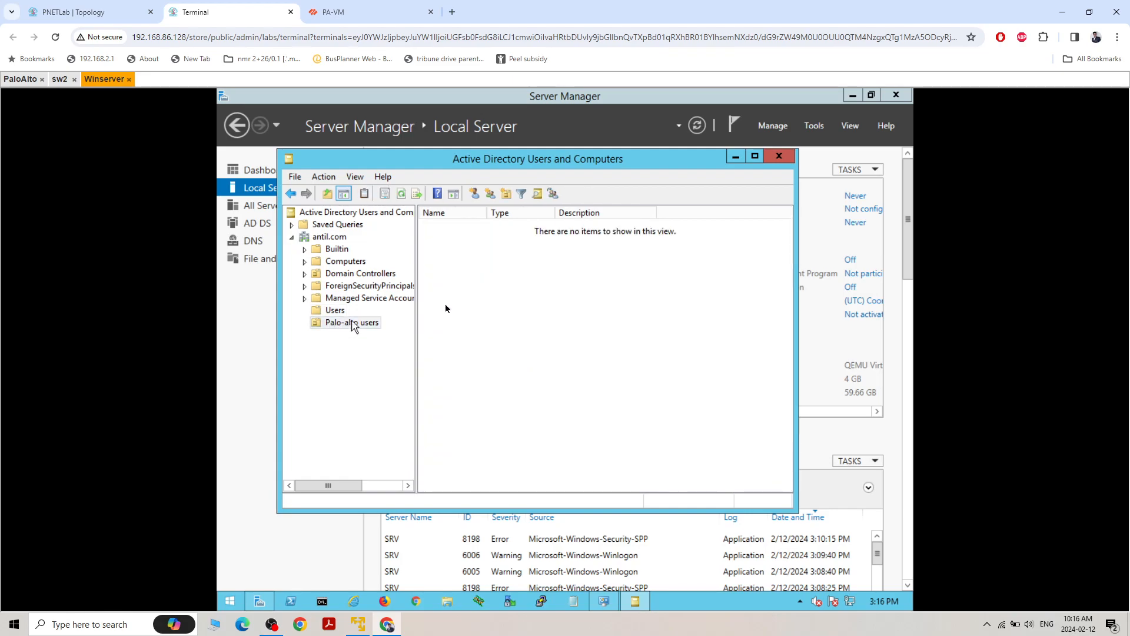
pyautogui.rightClick(487, 281)
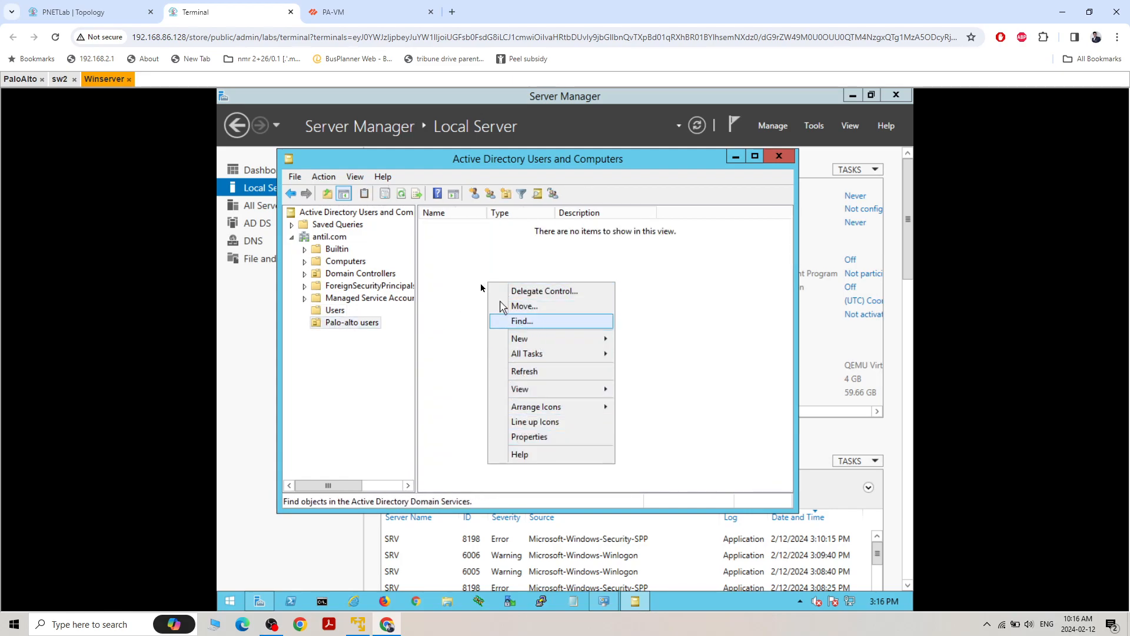
pyautogui.click(464, 240)
pyautogui.click(490, 194)
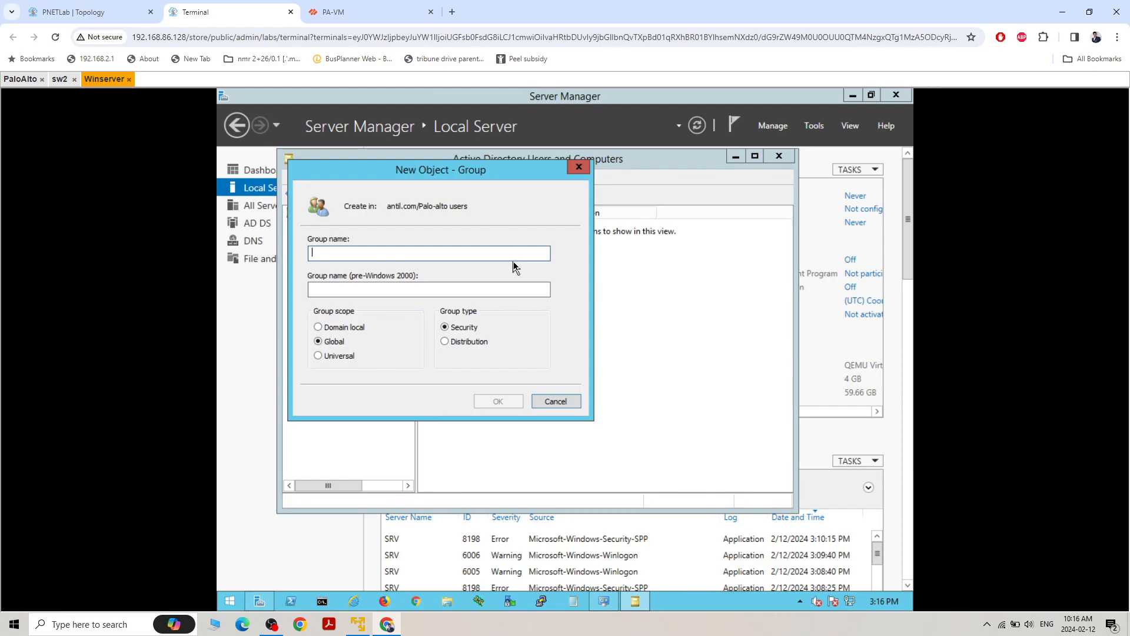
pyautogui.write('admin')
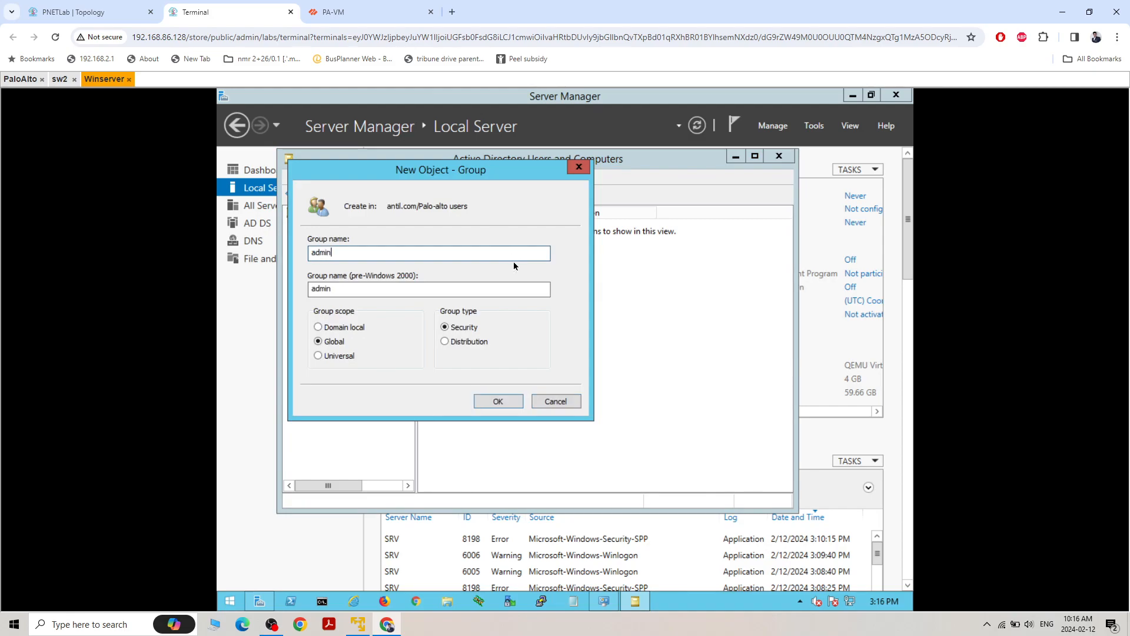
pyautogui.click(498, 401)
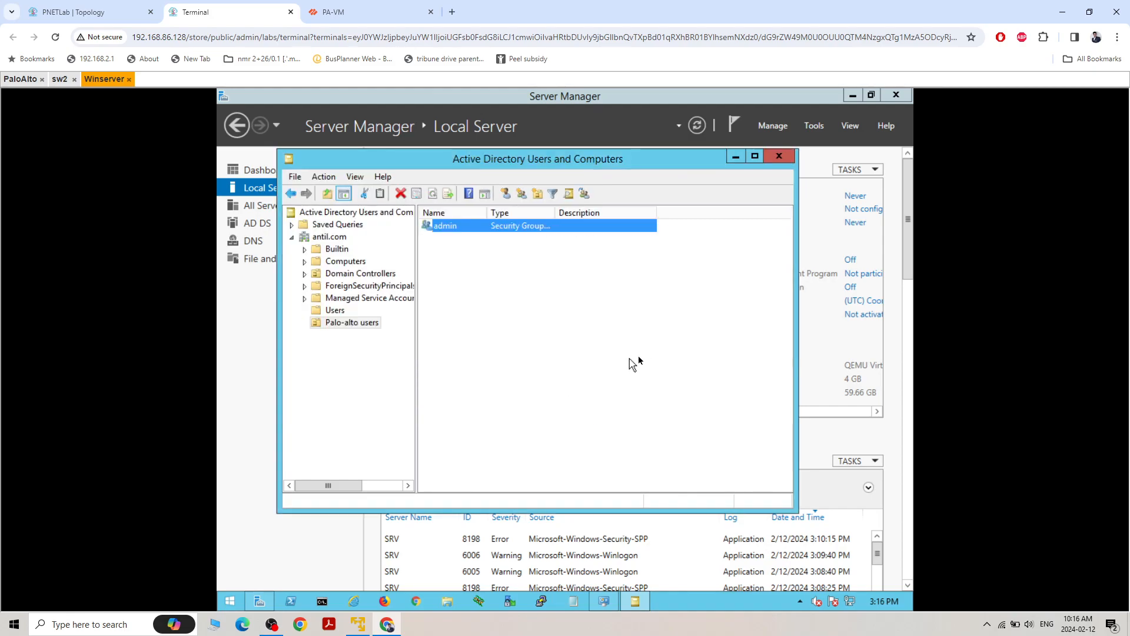
# Create a global security group named intern in the Palo-alto users organizational unit
pyautogui.click(490, 195)
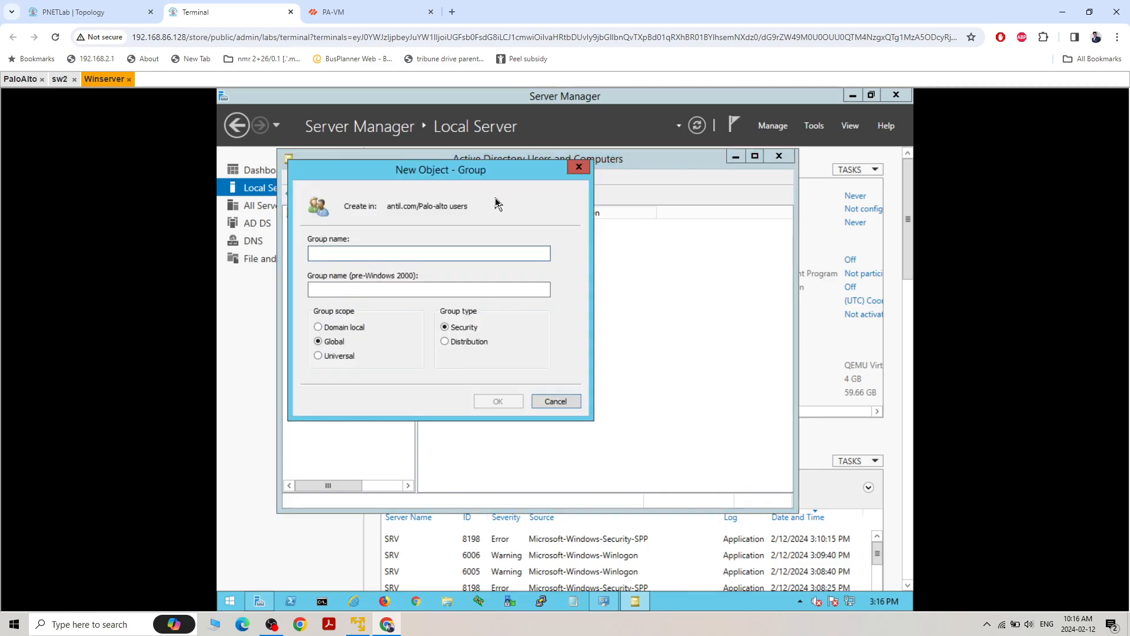
pyautogui.write('intern')
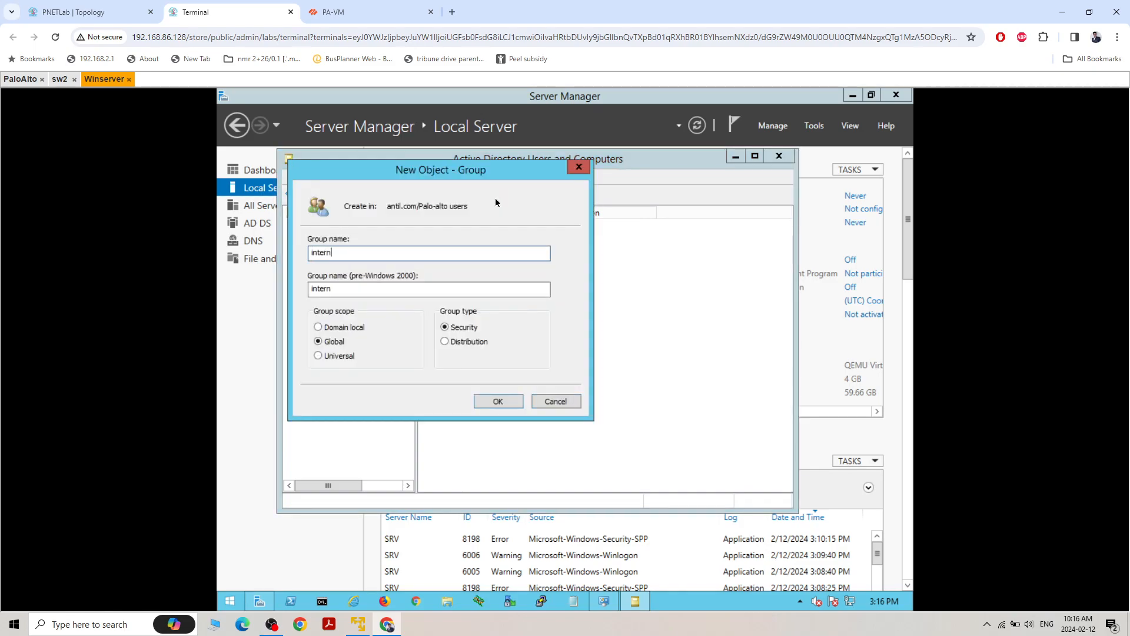
pyautogui.click(498, 401)
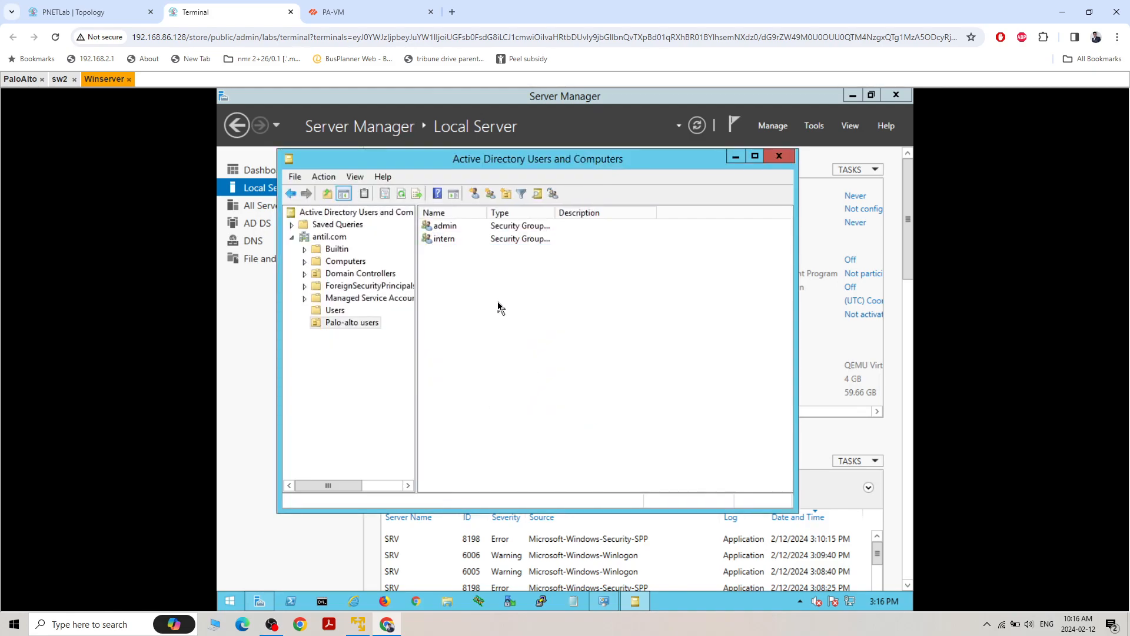
pyautogui.click(474, 195)
pyautogui.write('admin')
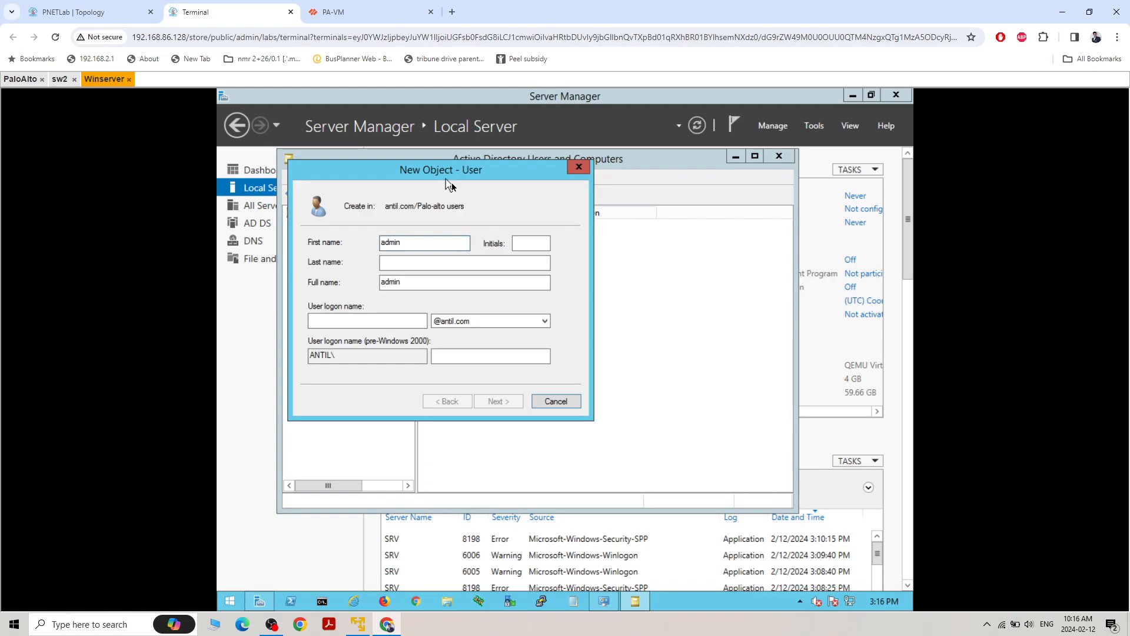
pyautogui.write('1')
pyautogui.click(352, 321)
pyautogui.write('admin1')
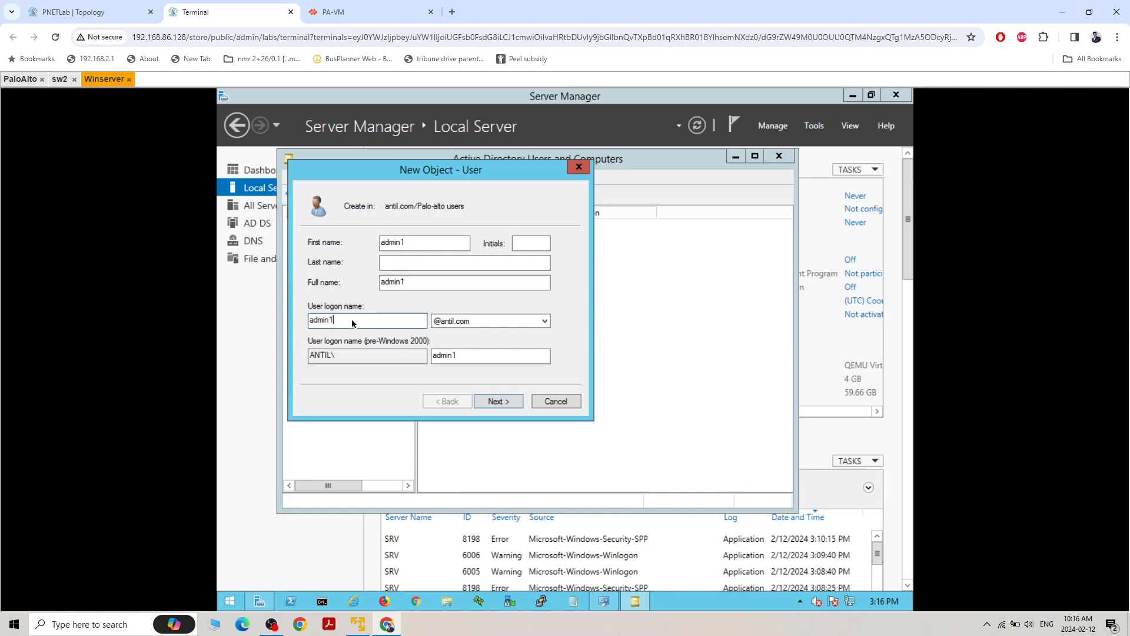
pyautogui.click(499, 401)
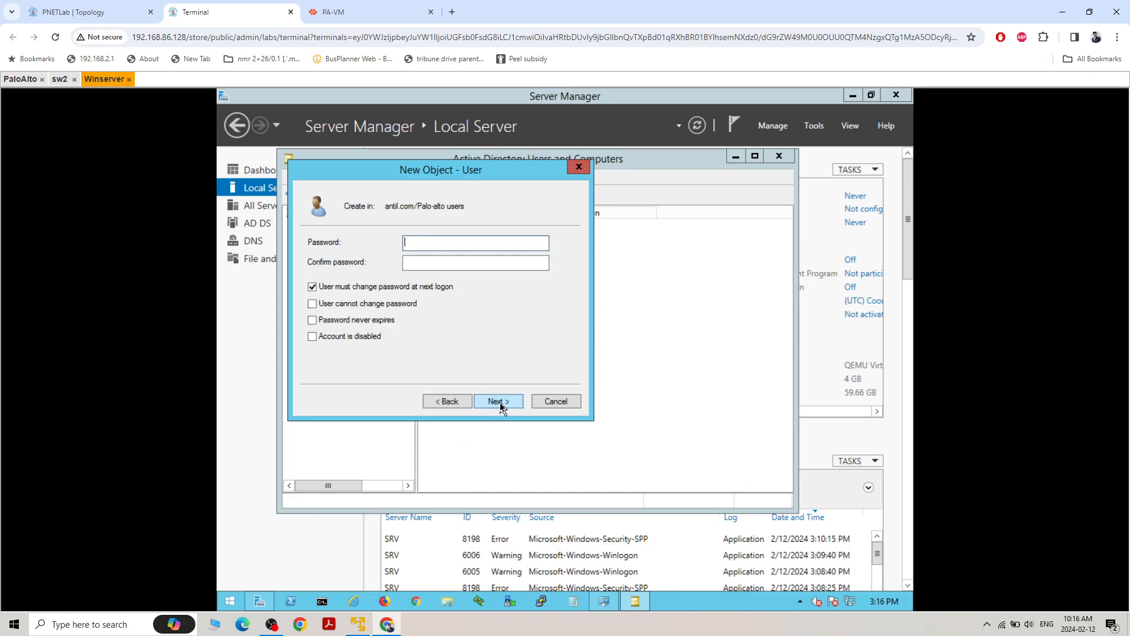
# Set and confirm admin1's password, with user cannot change password and password never expires instead of a forced change, and finish creating the user
pyautogui.click(312, 287)
pyautogui.click(311, 304)
pyautogui.click(311, 320)
pyautogui.click(419, 247)
pyautogui.write('P')
pyautogui.press('Tab')
pyautogui.write('Password1')
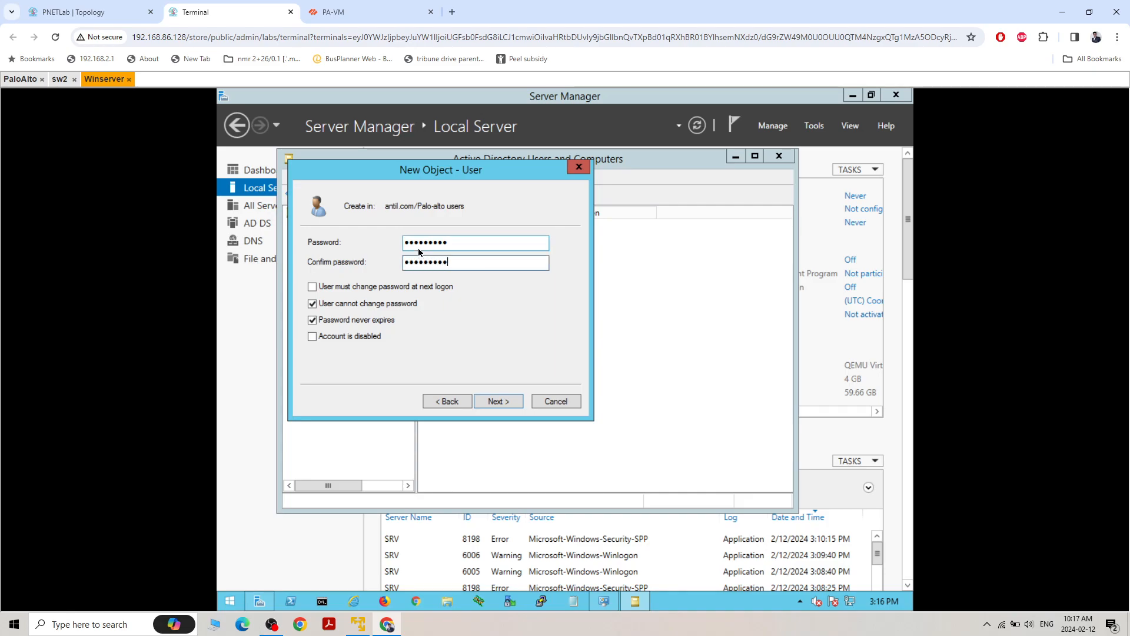
pyautogui.click(500, 405)
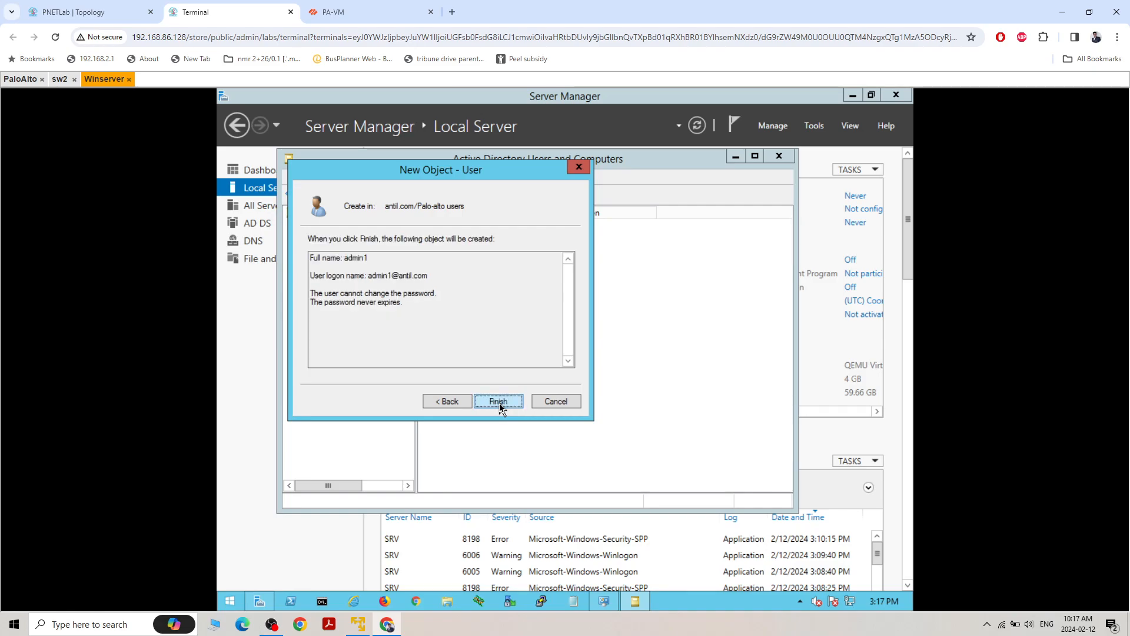
pyautogui.click(498, 402)
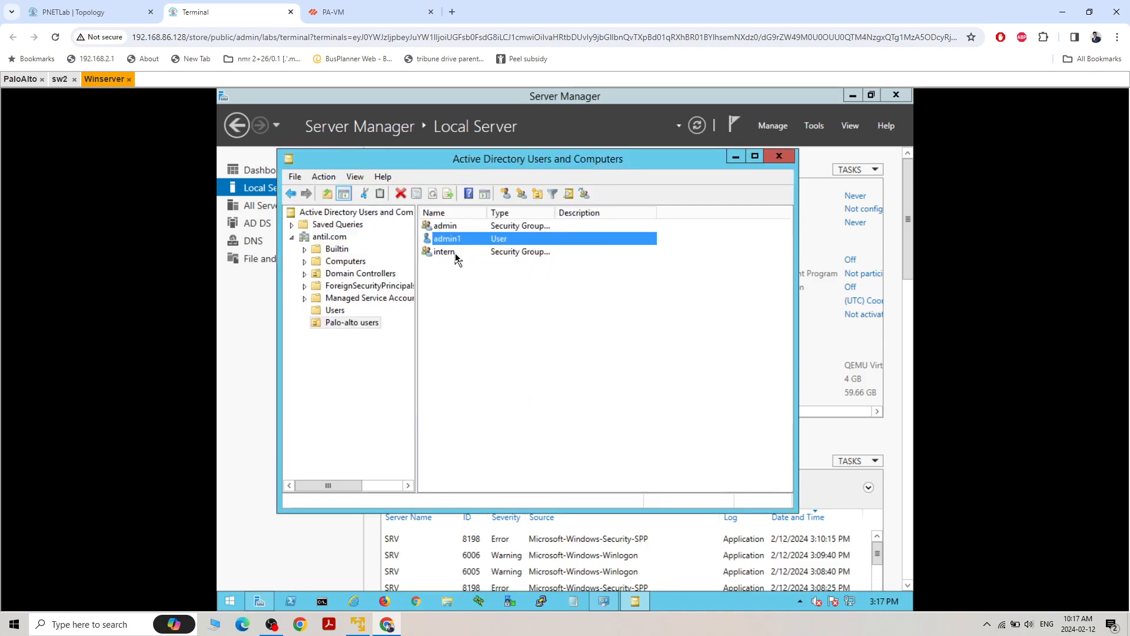
pyautogui.rightClick(459, 283)
pyautogui.click(564, 253)
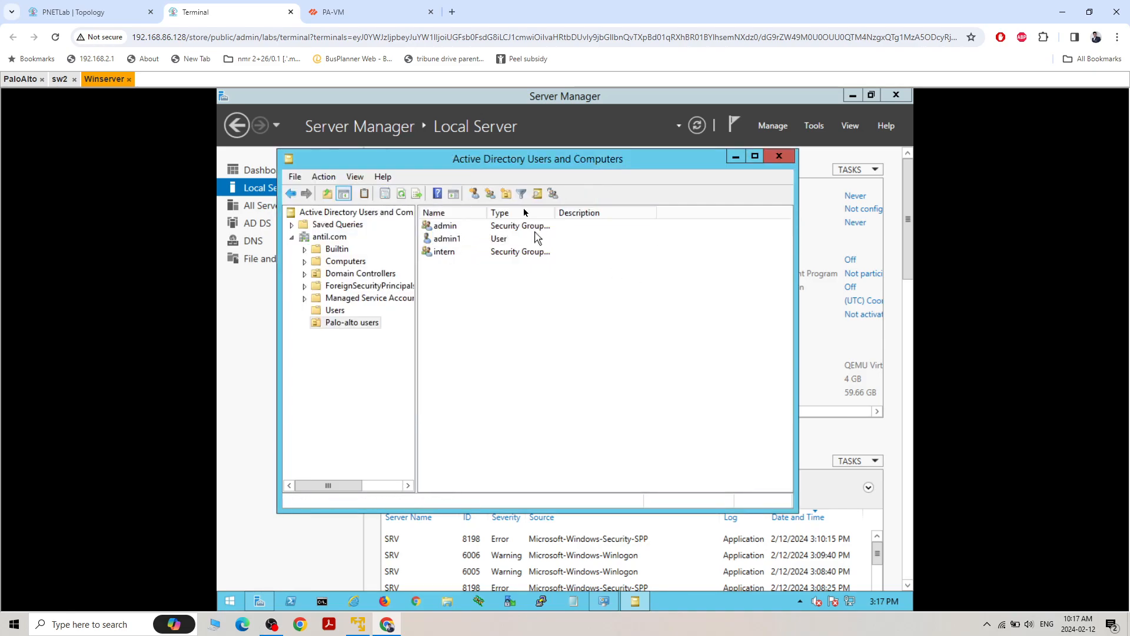
pyautogui.click(474, 194)
pyautogui.write('intern1')
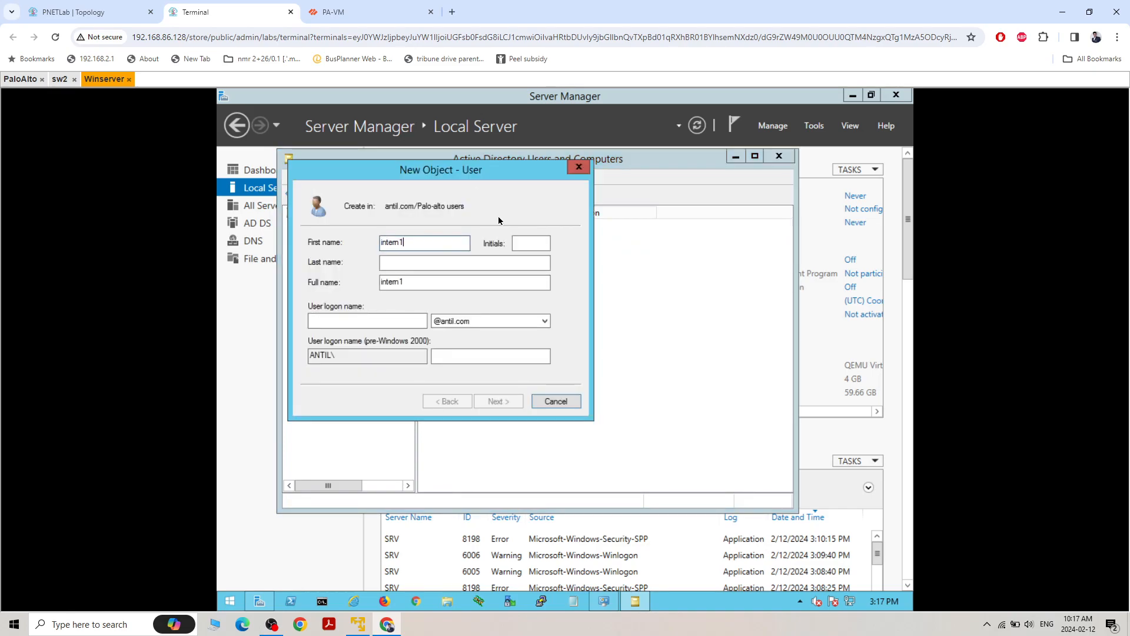
pyautogui.click(362, 319)
pyautogui.write('int')
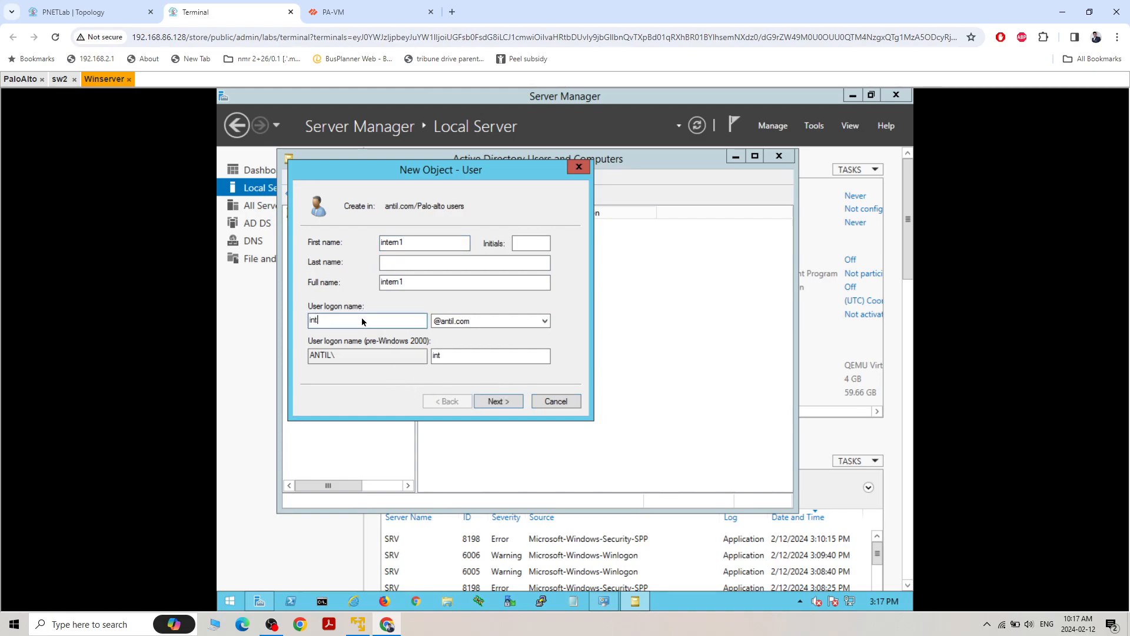
pyautogui.write('ern1')
pyautogui.click(494, 402)
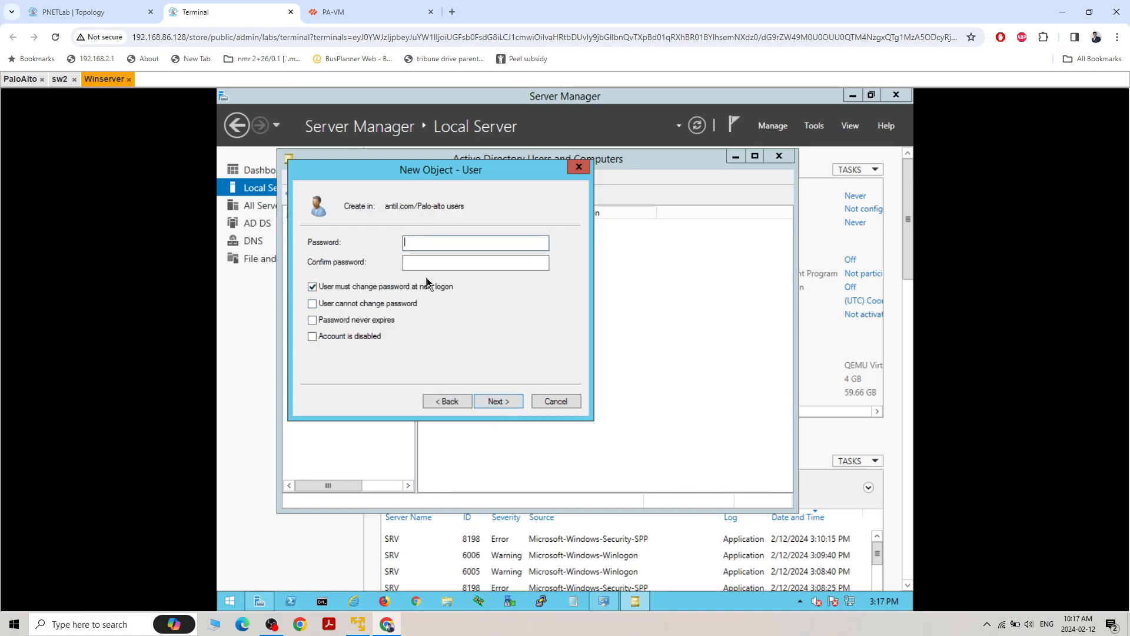
# Create intern1 with a confirmed password that cannot be changed and never expires, without a forced change, and minimize Active Directory Users and Computers
pyautogui.write('••••••••')
pyautogui.press('Tab')
pyautogui.write('••••••••')
pyautogui.click(312, 286)
pyautogui.click(312, 304)
pyautogui.click(312, 320)
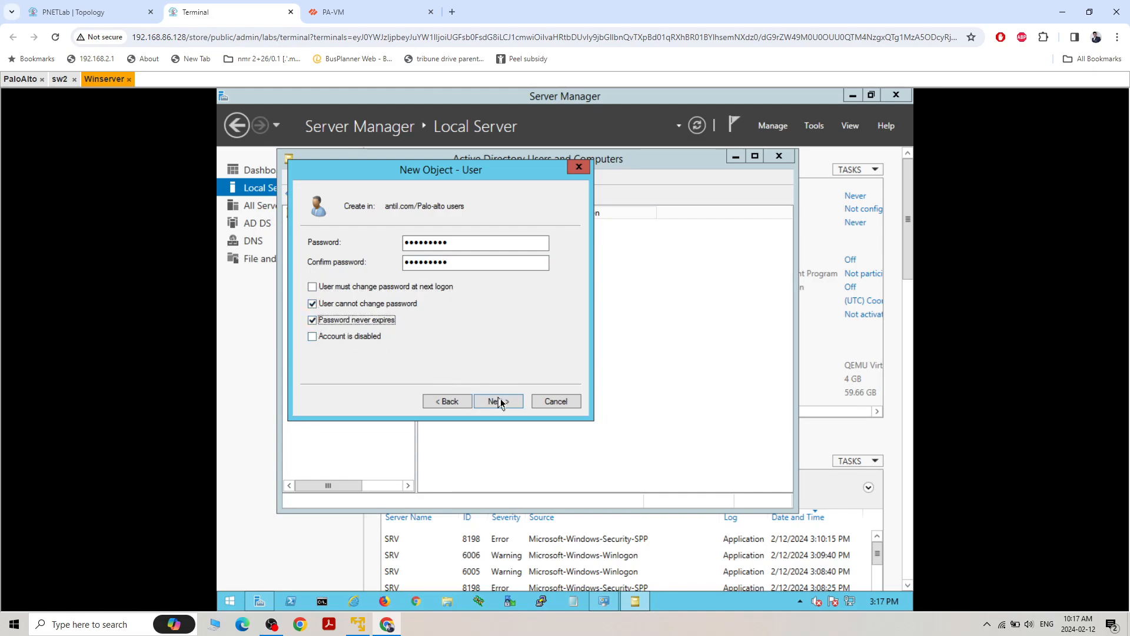
pyautogui.click(498, 401)
pyautogui.click(503, 400)
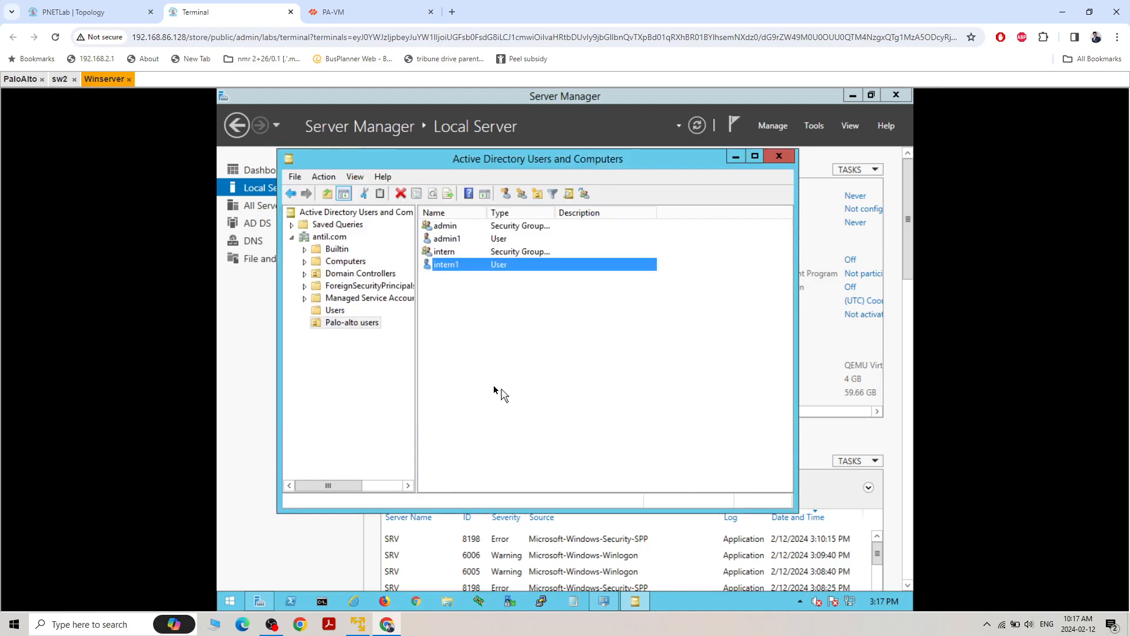
pyautogui.click(497, 389)
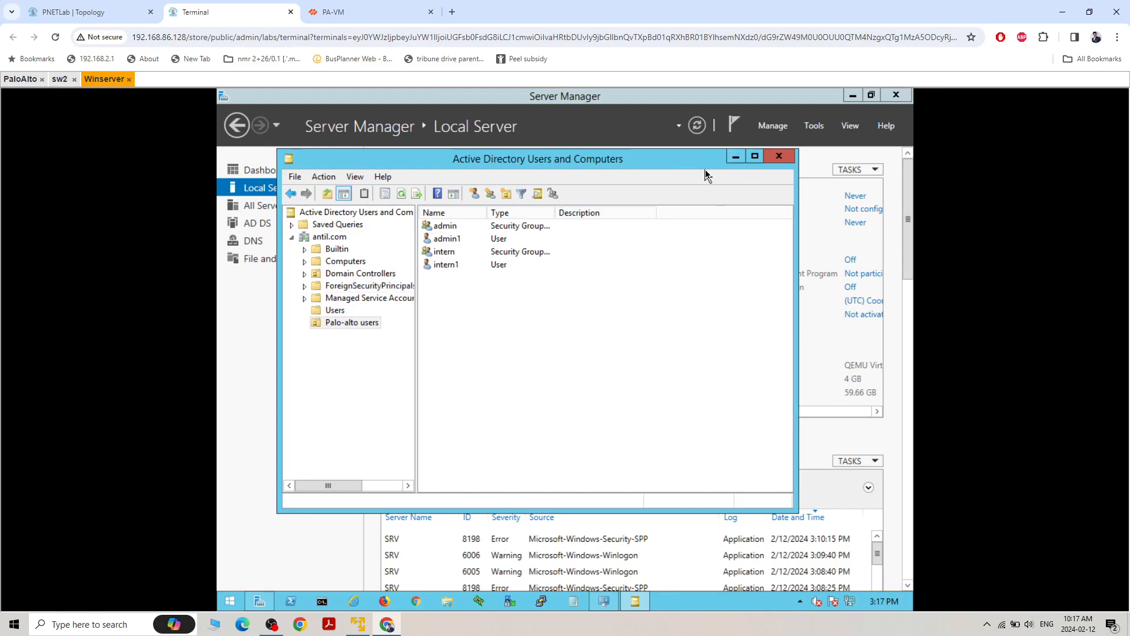
pyautogui.click(734, 158)
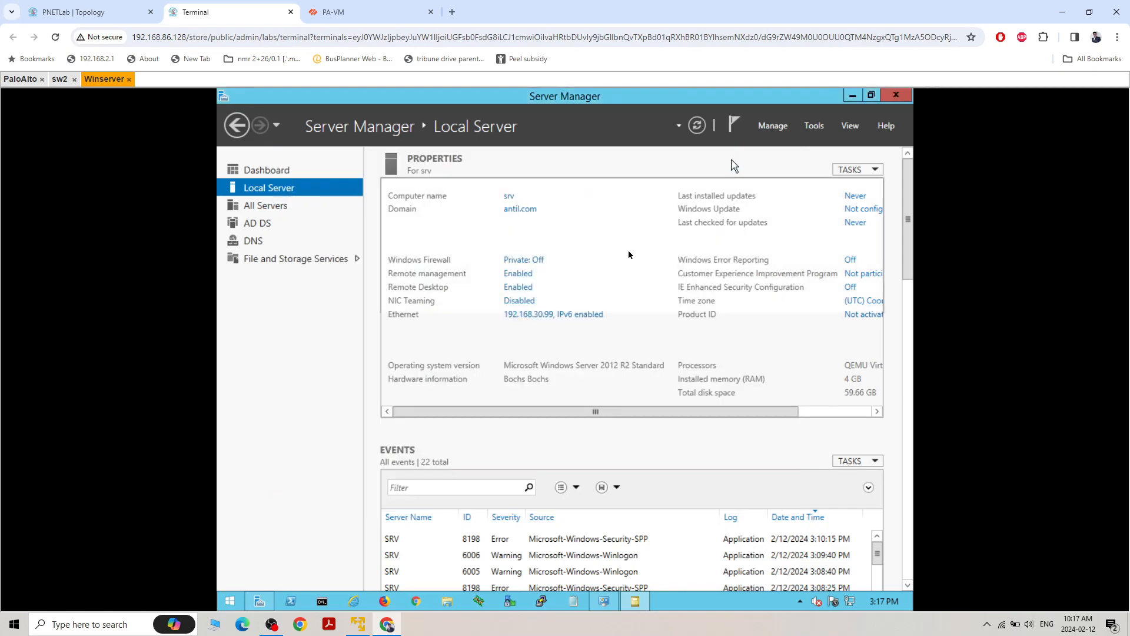
pyautogui.click(229, 604)
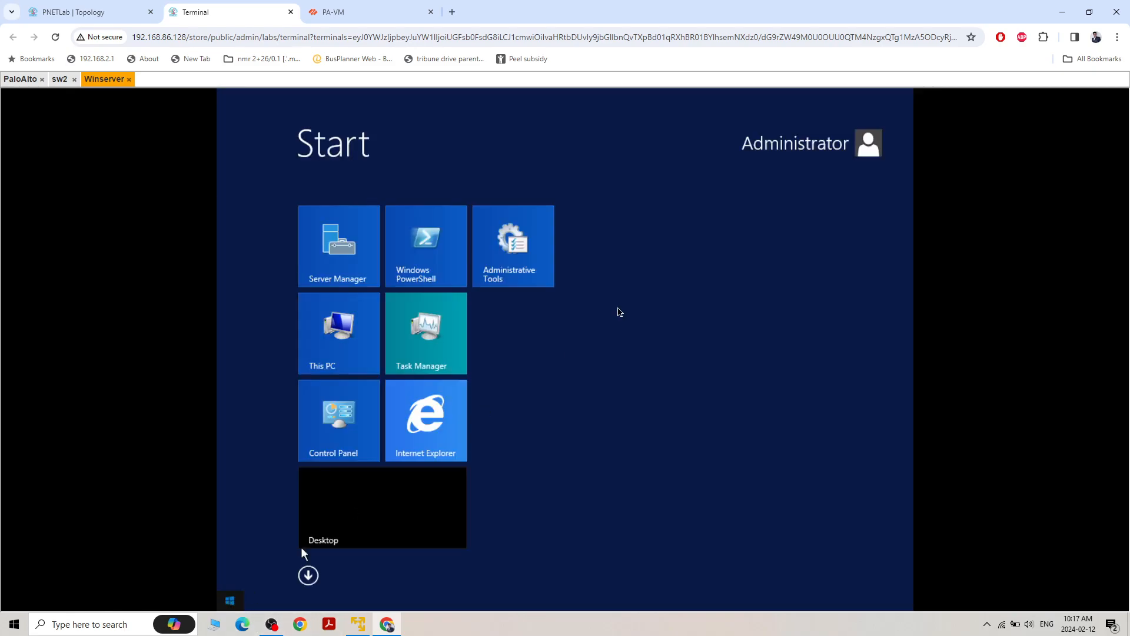
pyautogui.click(858, 149)
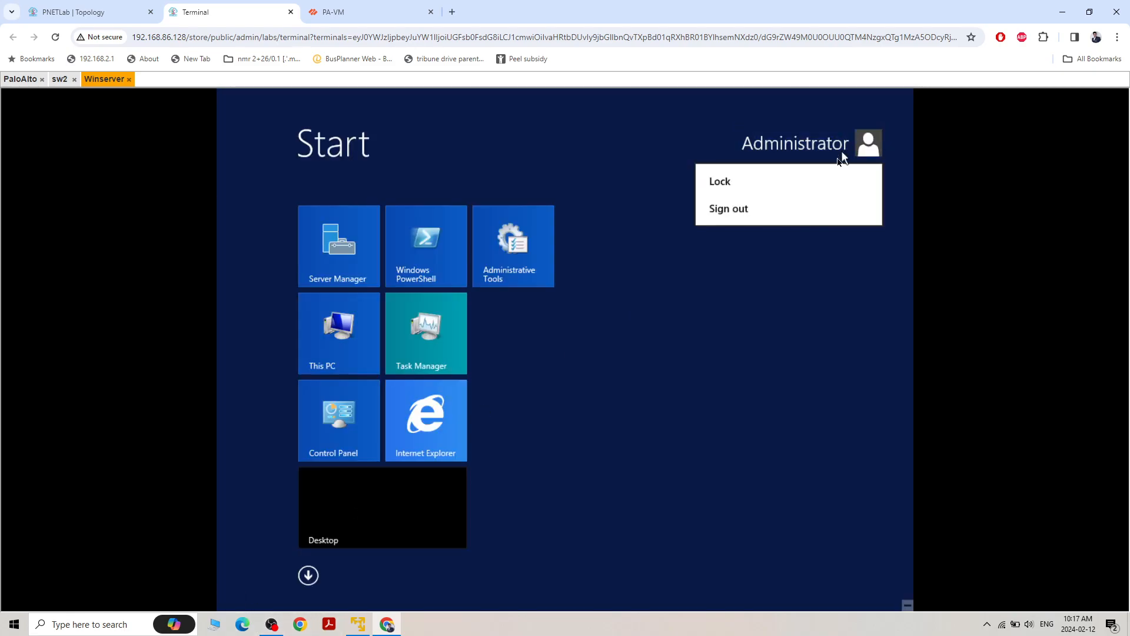
pyautogui.click(739, 260)
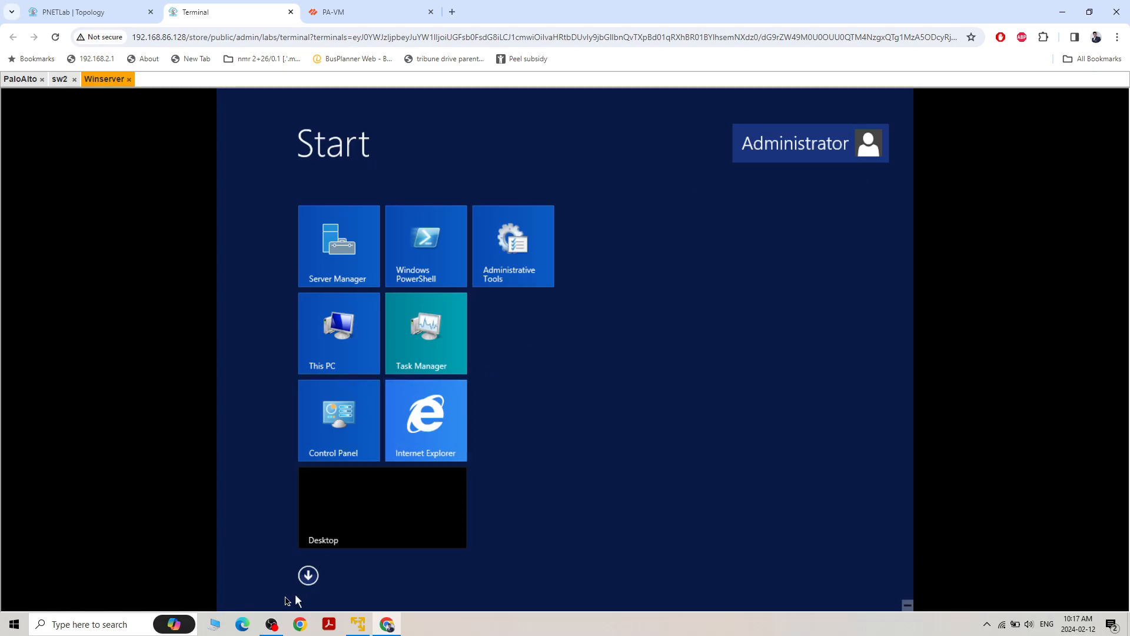
pyautogui.click(459, 517)
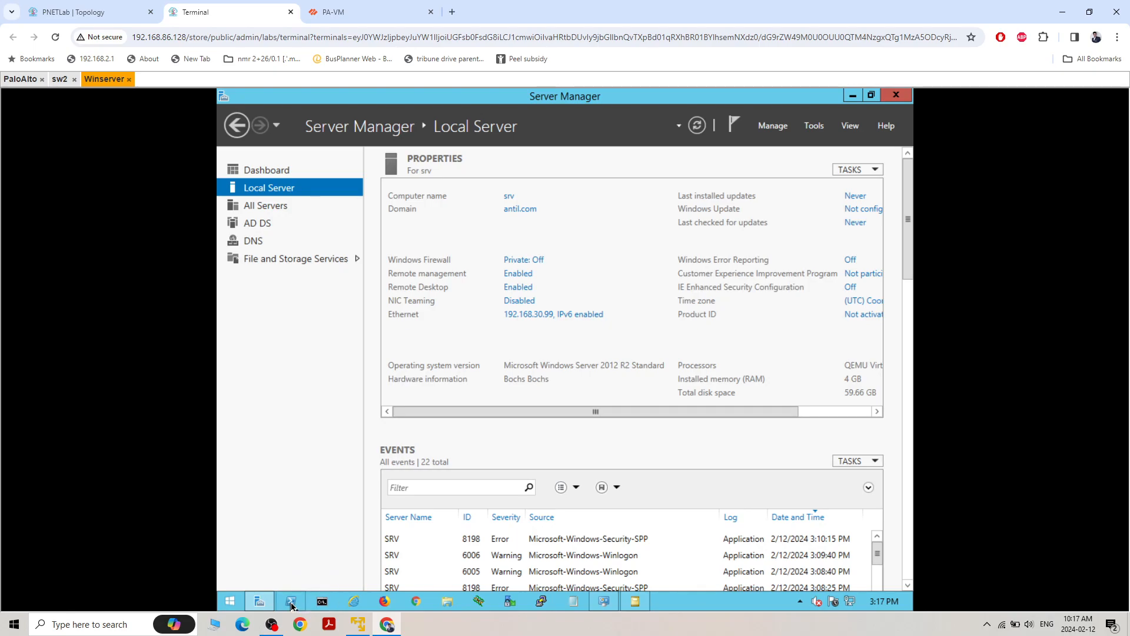
pyautogui.click(229, 600)
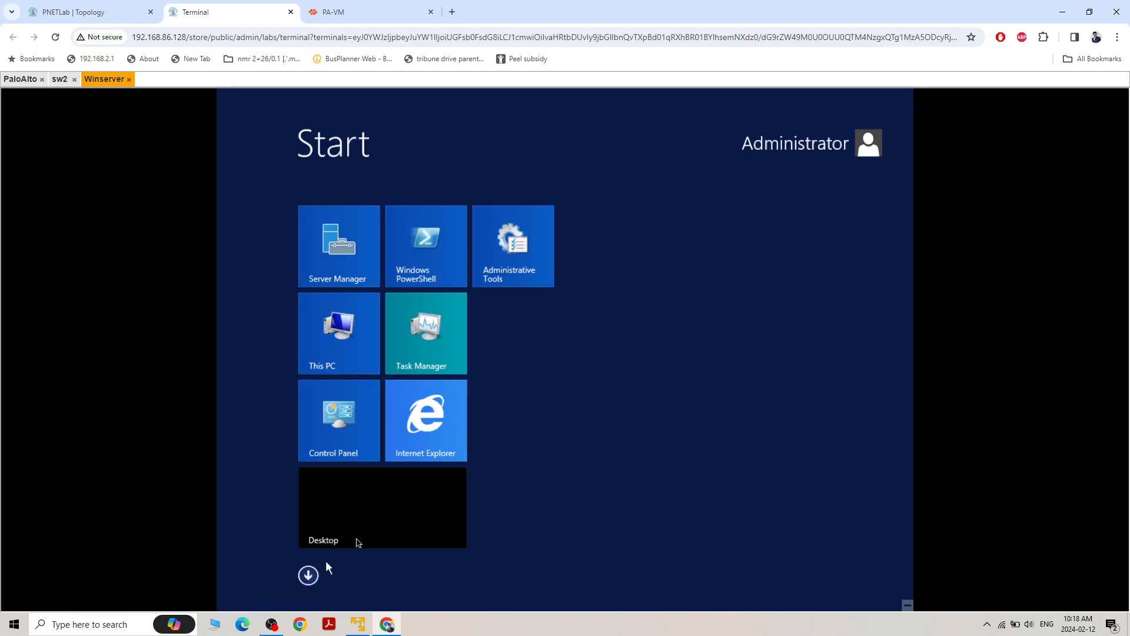
pyautogui.click(360, 535)
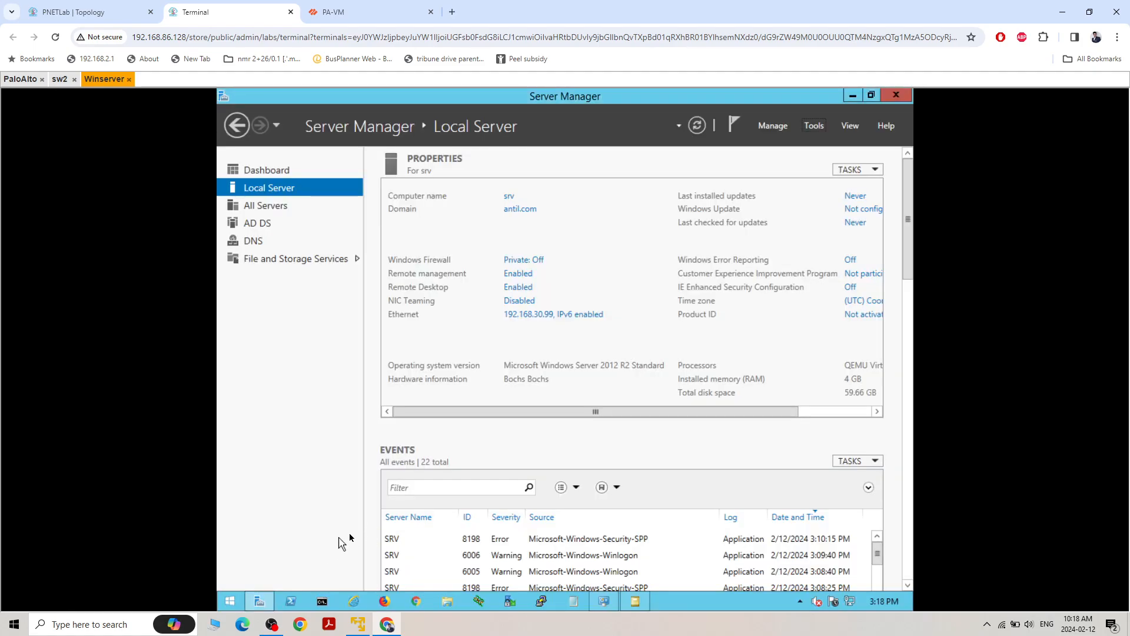
# Minimize Server Manager and find and launch the wmimgmt.msc console on the server
pyautogui.click(852, 95)
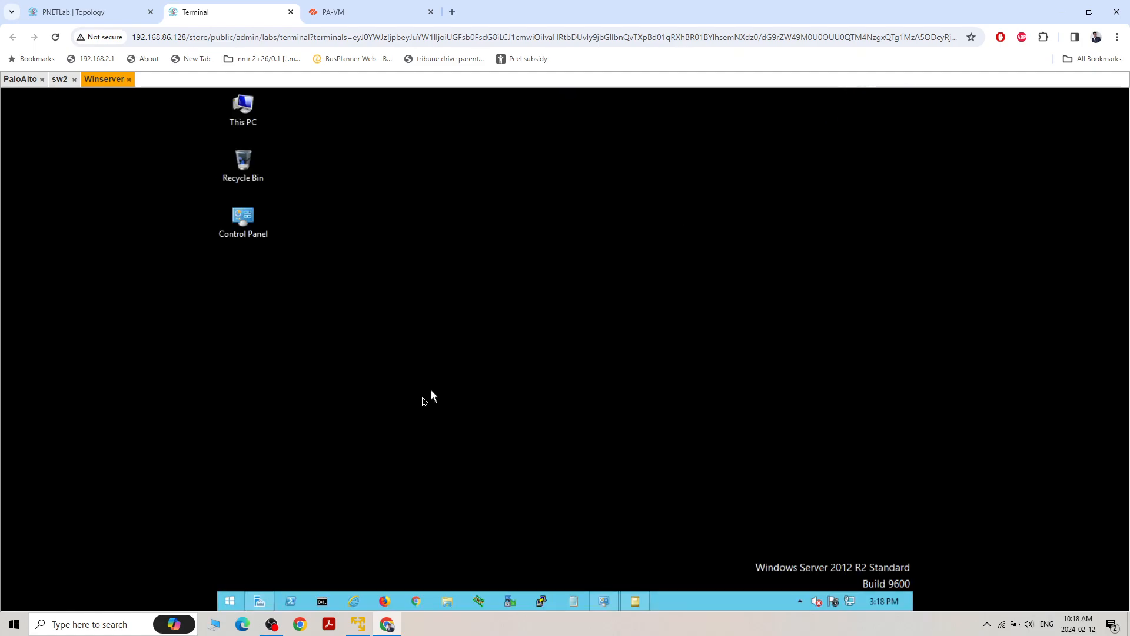
pyautogui.click(230, 600)
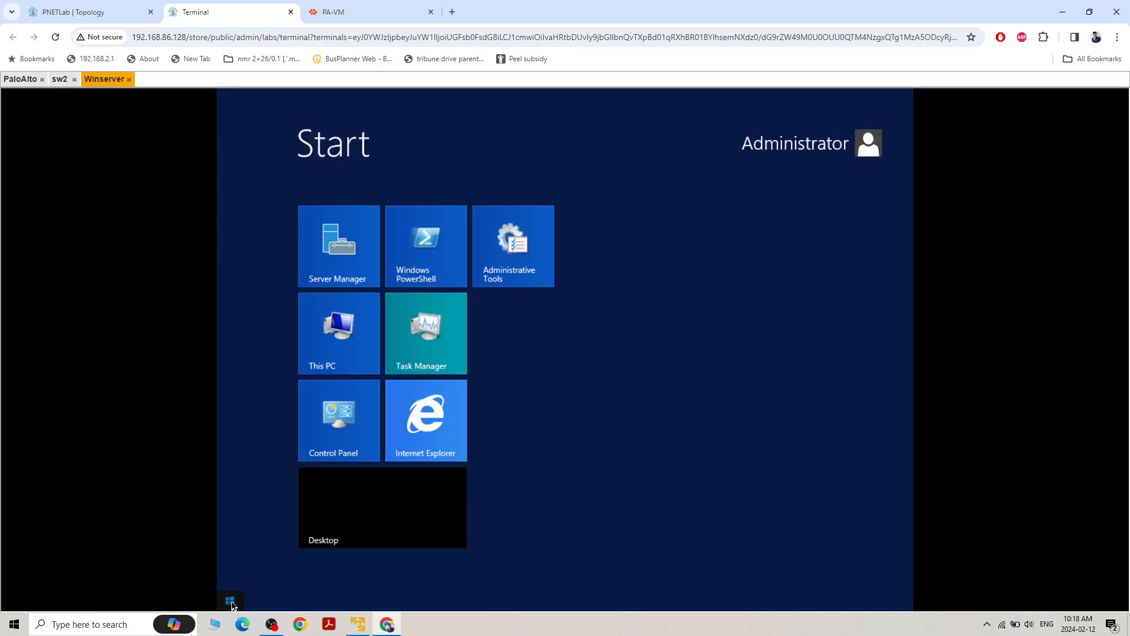
pyautogui.click(230, 601)
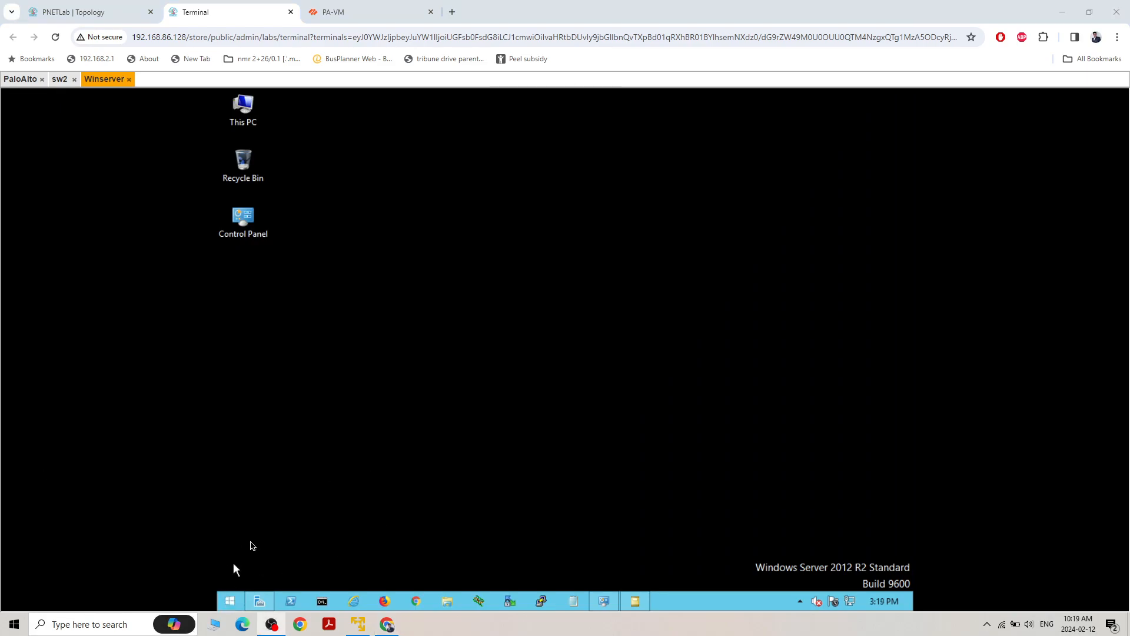
pyautogui.click(230, 601)
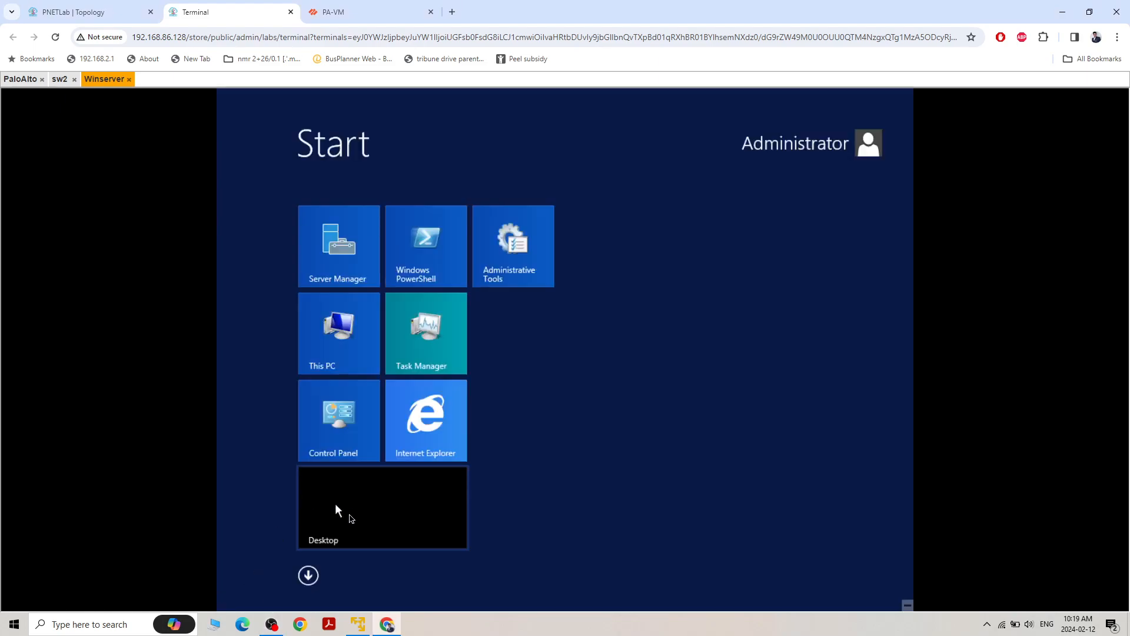
pyautogui.click(308, 576)
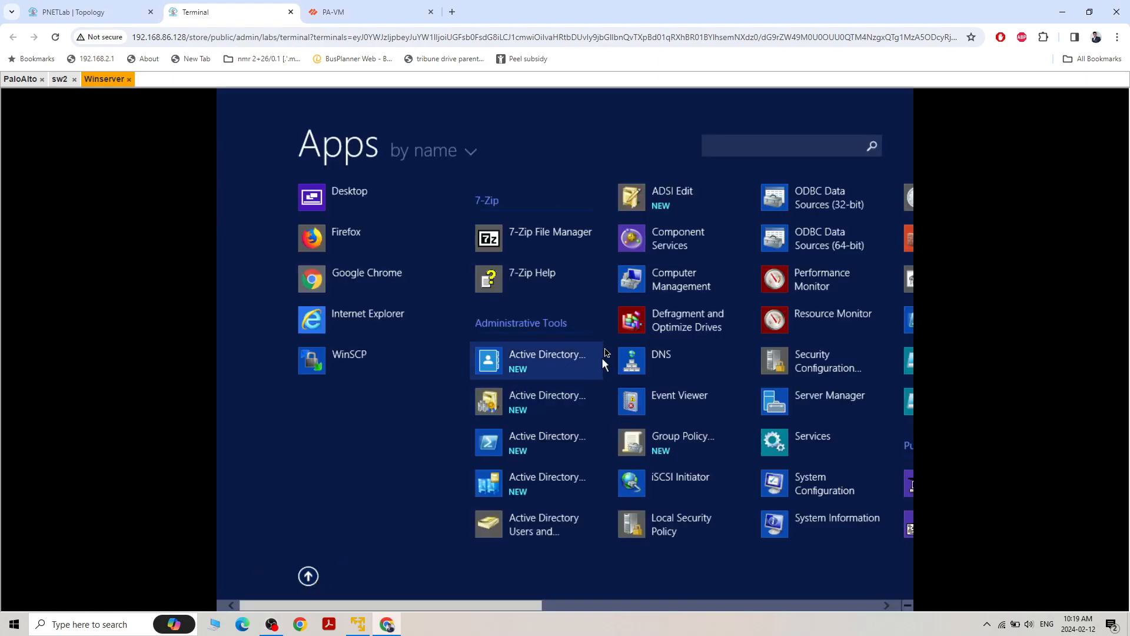
pyautogui.click(789, 147)
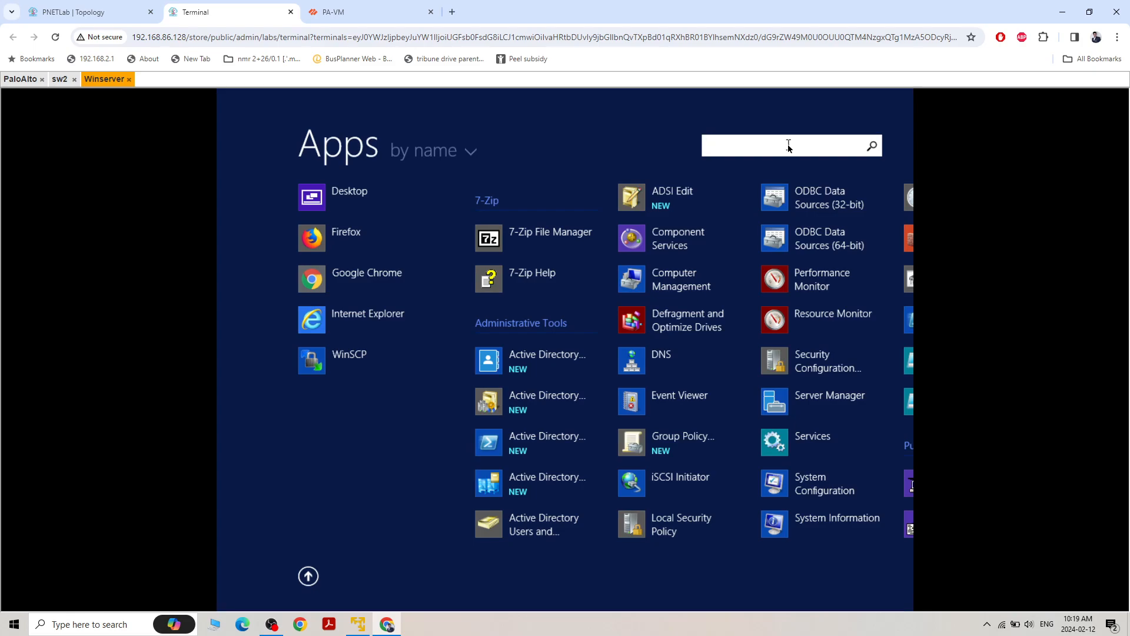
pyautogui.write('wmi')
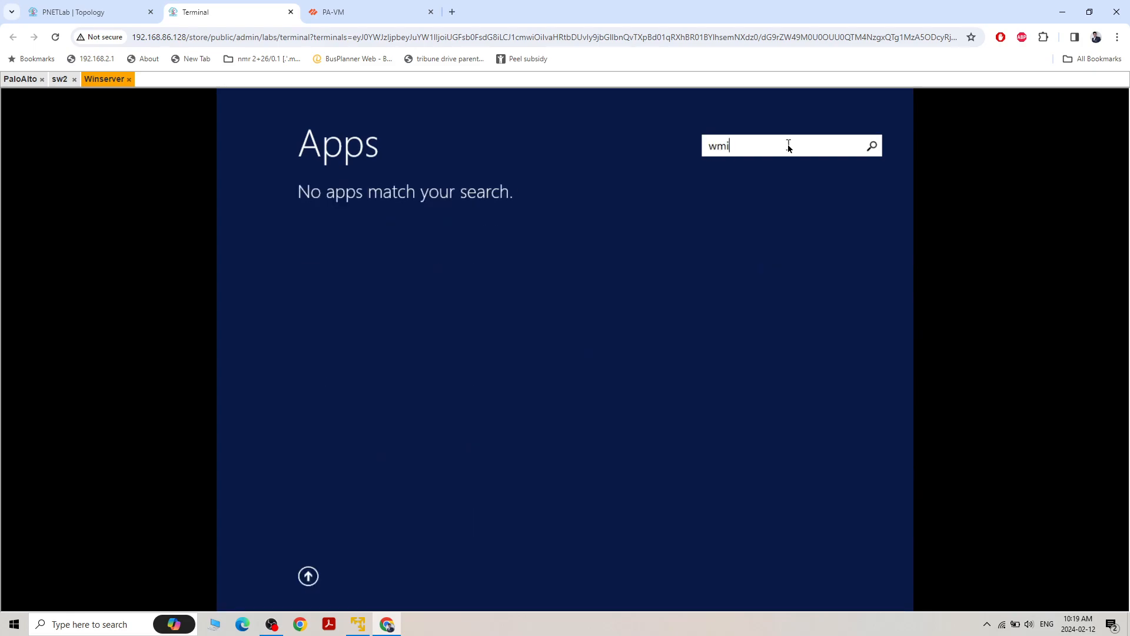
pyautogui.write('mgm')
pyautogui.write('t.msc')
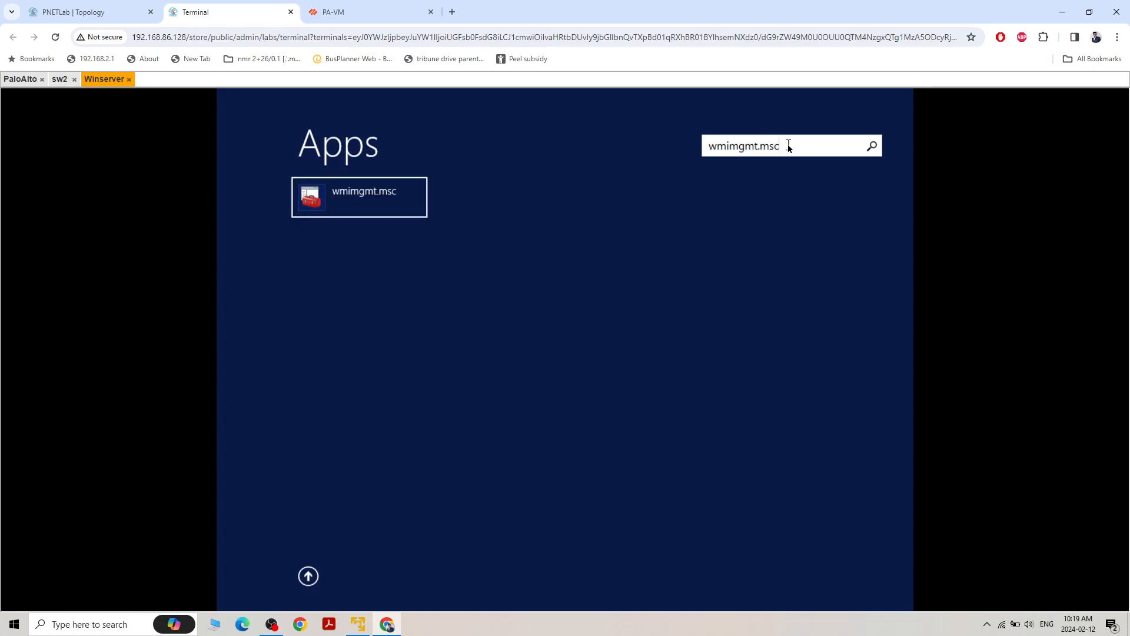
pyautogui.press('Return')
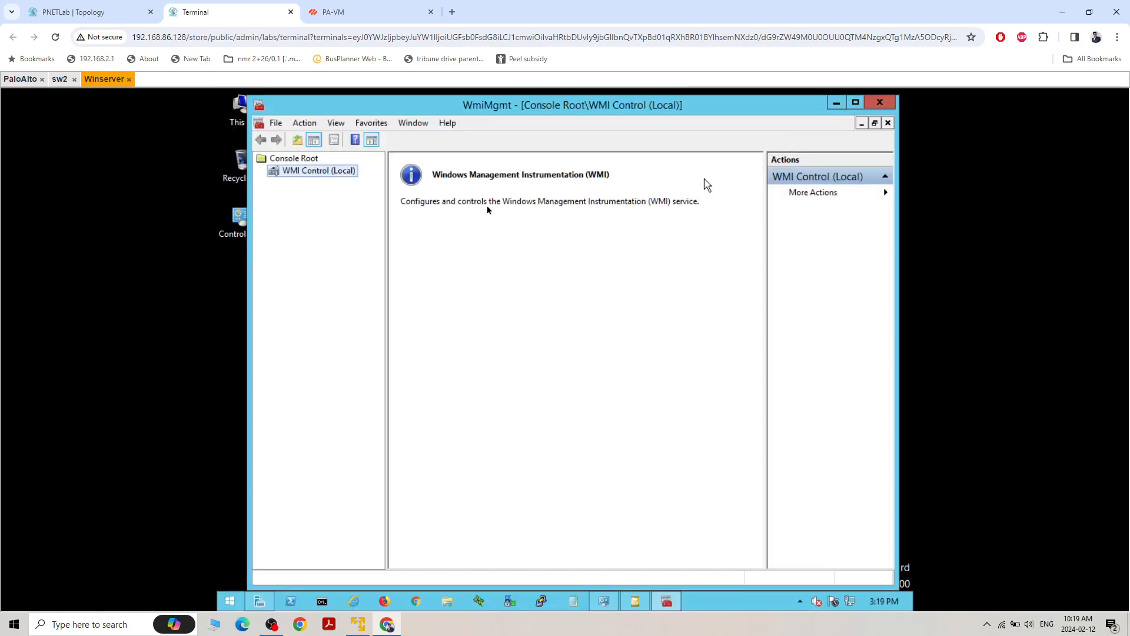
# Open the security settings of the Root\CIMV2 namespace from the WMI Control (Local) properties
pyautogui.rightClick(294, 172)
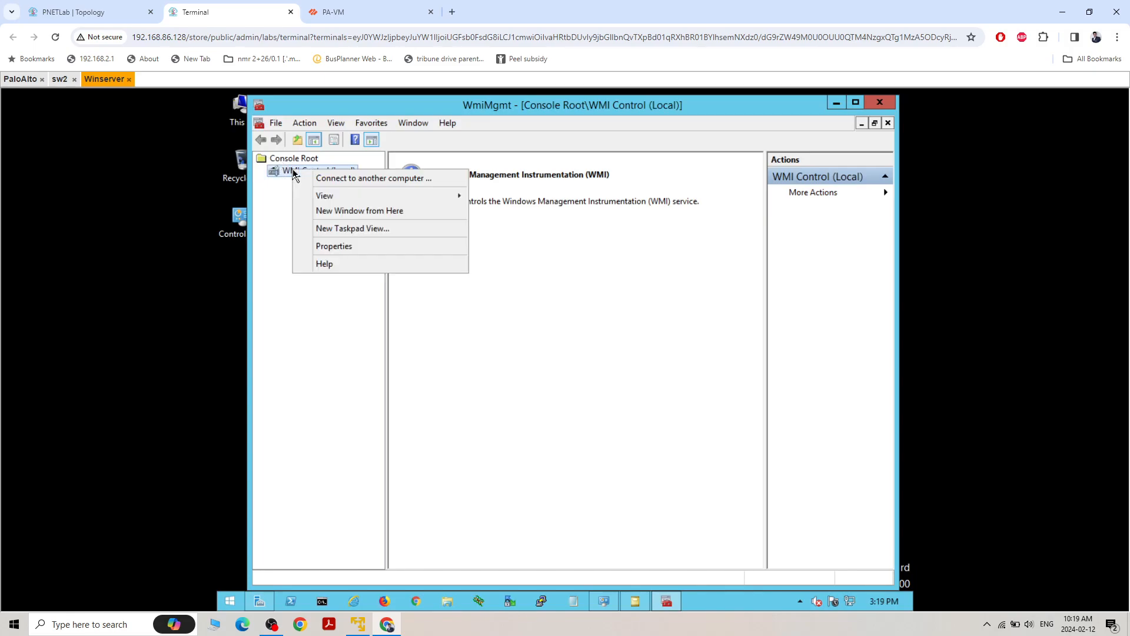
pyautogui.click(333, 244)
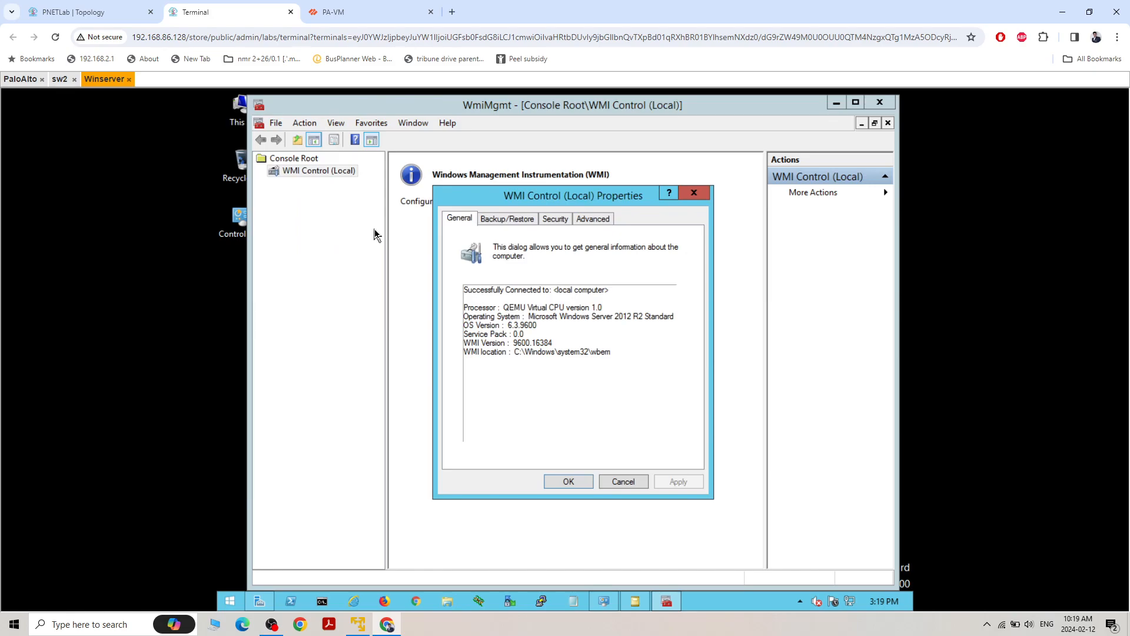
pyautogui.click(563, 222)
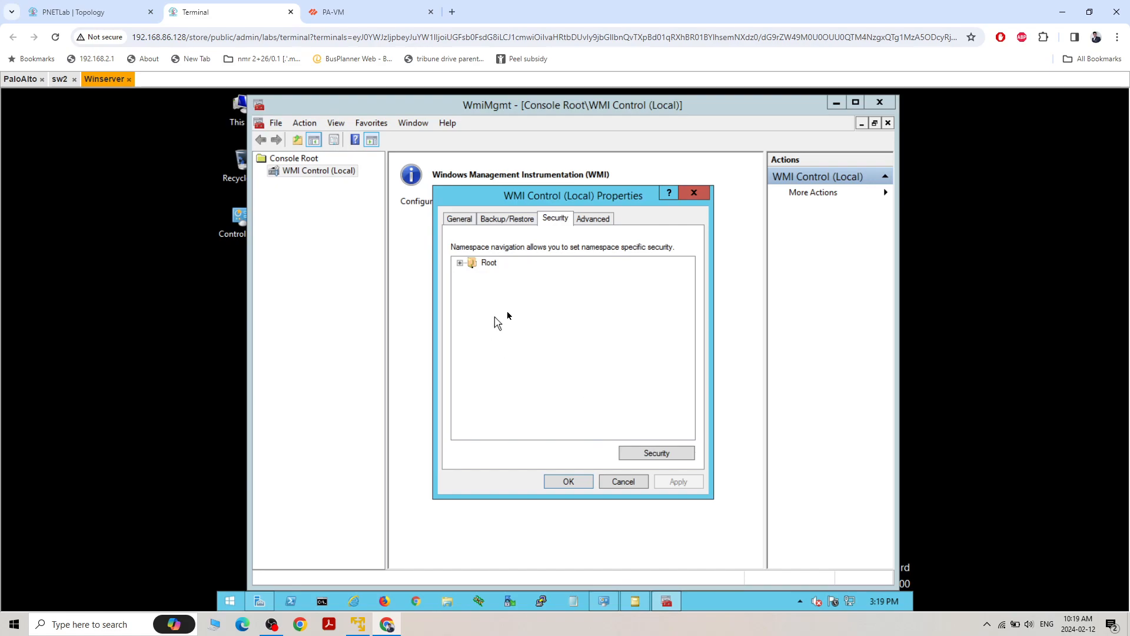
pyautogui.click(460, 264)
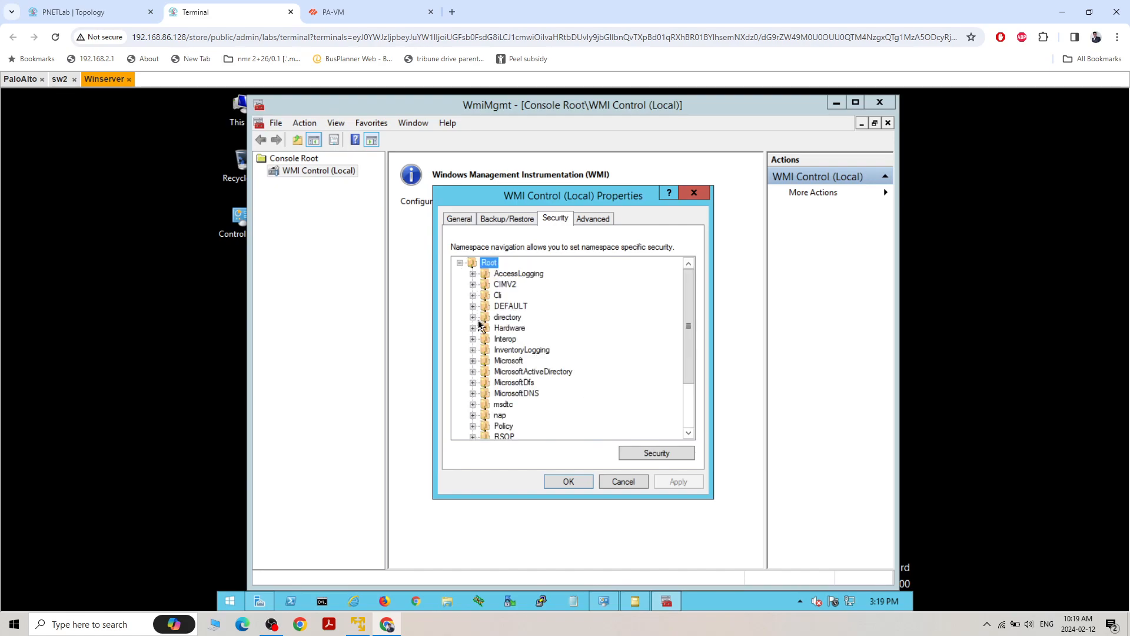
pyautogui.click(501, 284)
pyautogui.click(644, 454)
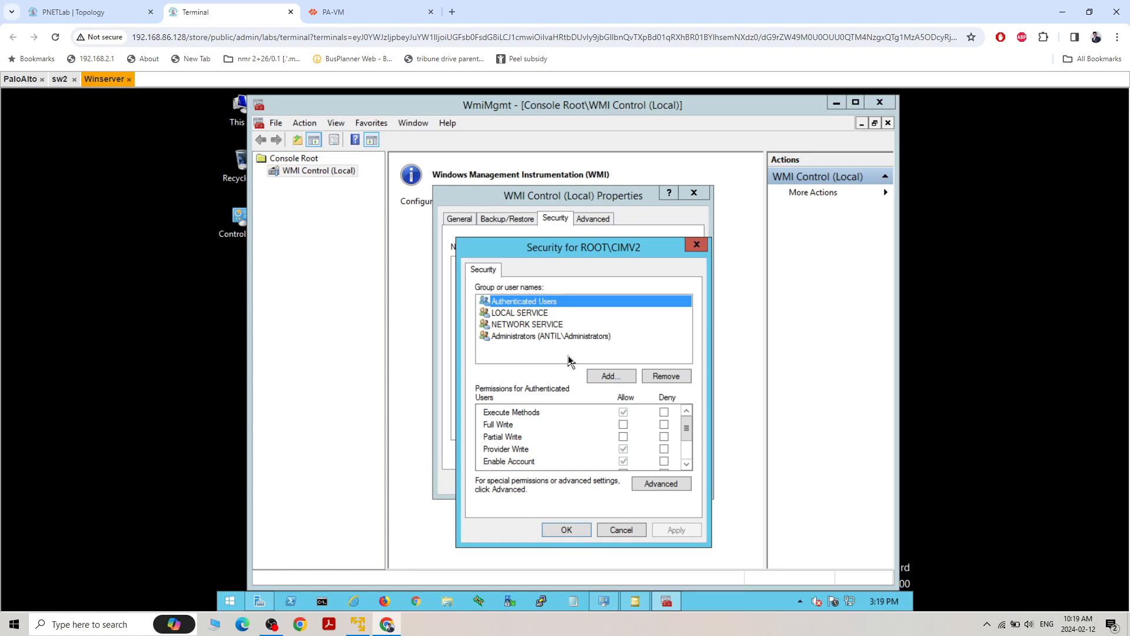
# Add the paadmin account to the CIMV2 namespace's security list, checking the name against the domain
pyautogui.click(612, 379)
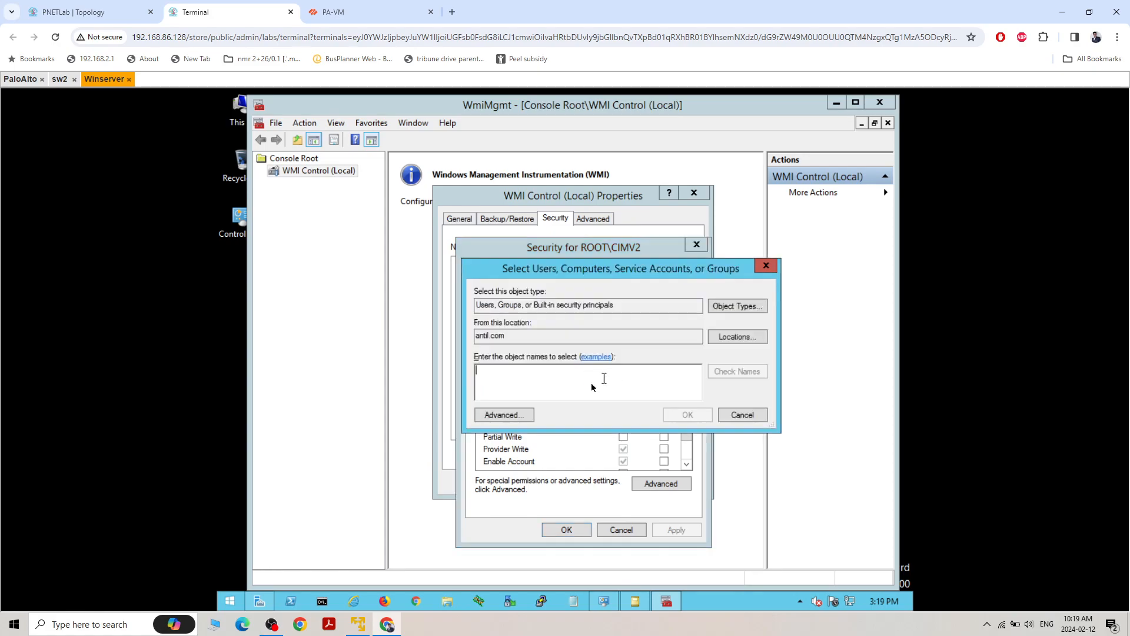
pyautogui.write('pa')
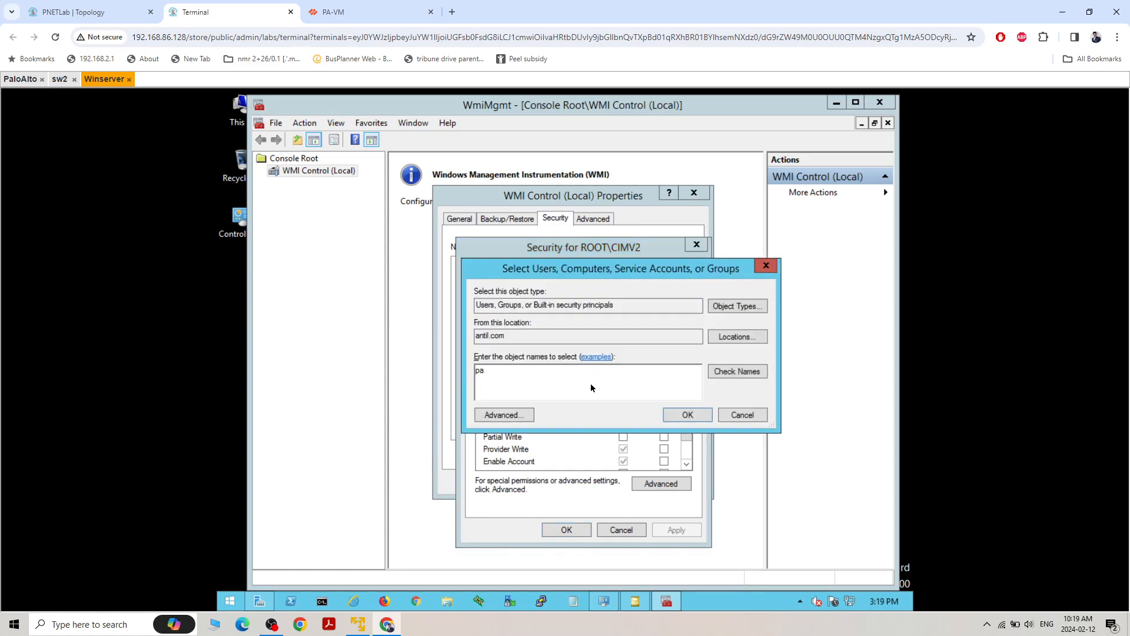
pyautogui.write('admin')
pyautogui.click(732, 370)
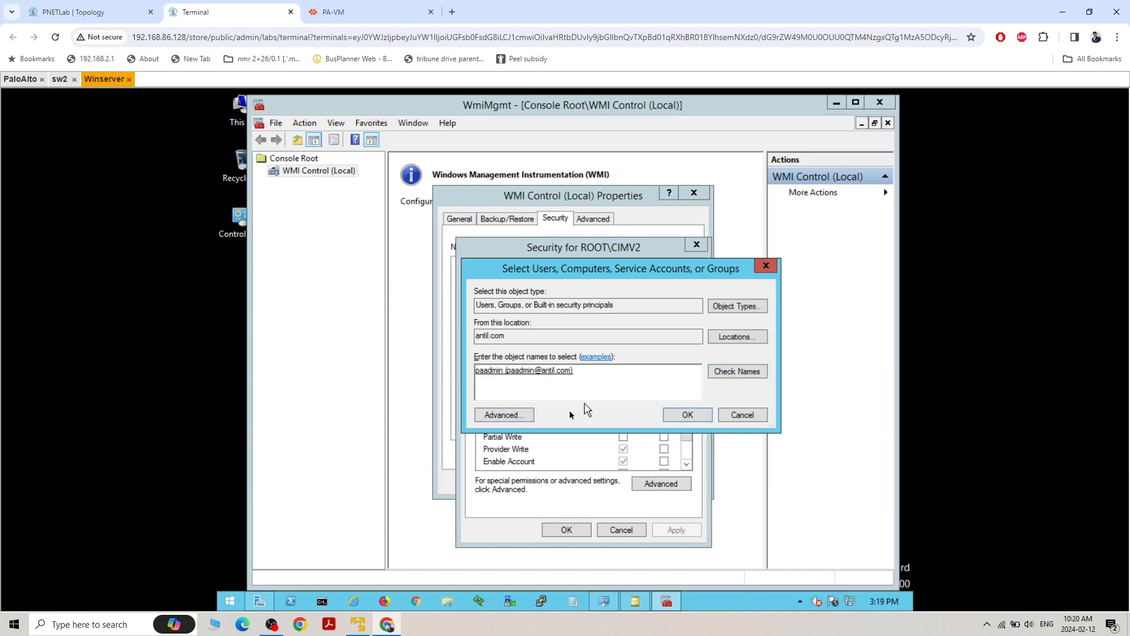
pyautogui.click(685, 416)
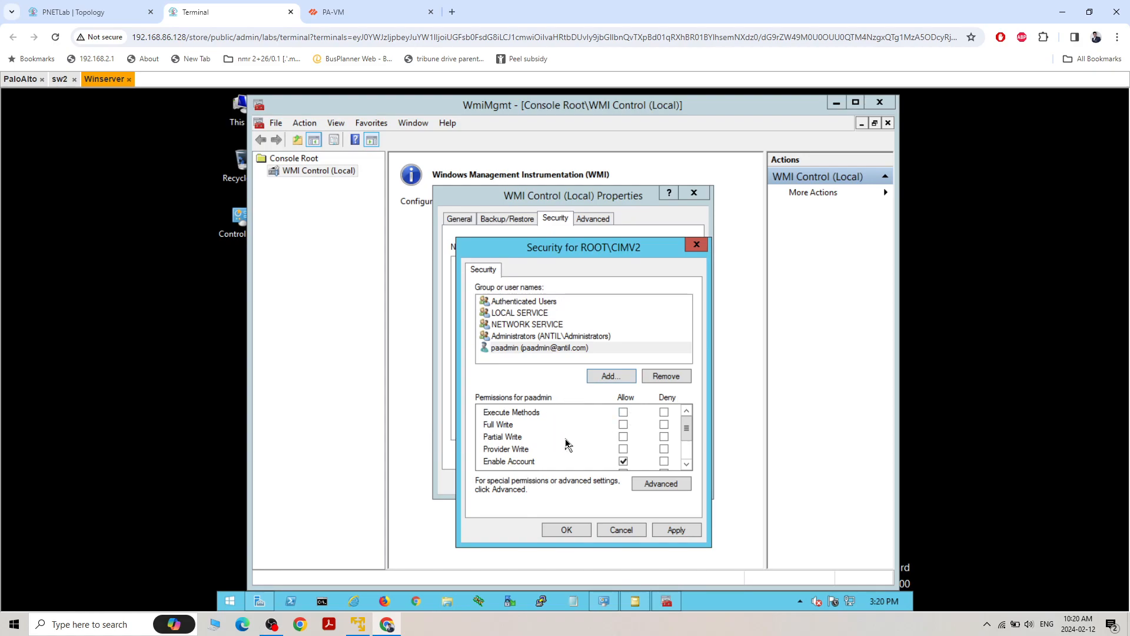
# Allow paadmin Remote Enable, Read Security and Edit Security on CIMV2, apply the permissions, and close the WMI console
pyautogui.click(687, 465)
pyautogui.click(686, 464)
pyautogui.click(686, 465)
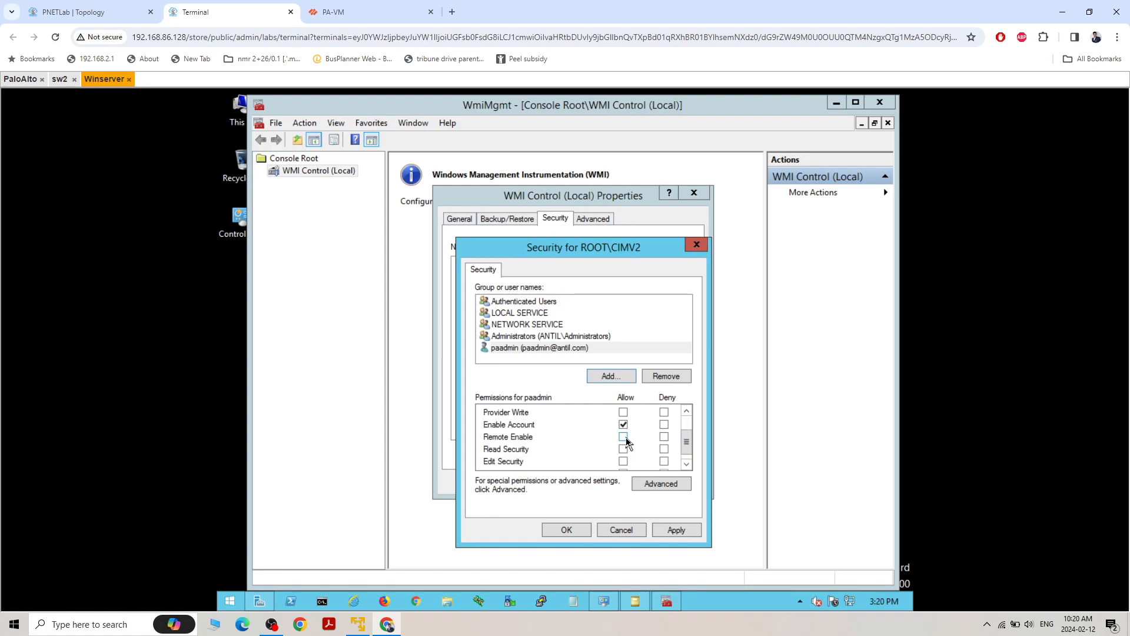
pyautogui.click(624, 438)
pyautogui.click(624, 449)
pyautogui.click(624, 462)
pyautogui.scroll(-1, 625, 439)
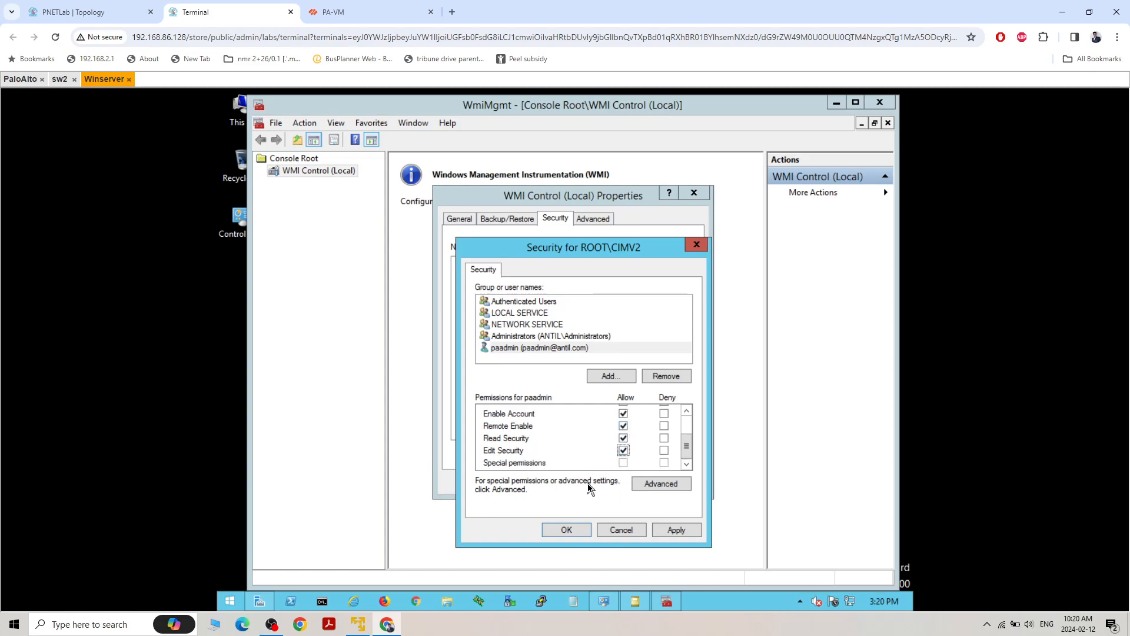
pyautogui.click(675, 529)
pyautogui.click(569, 530)
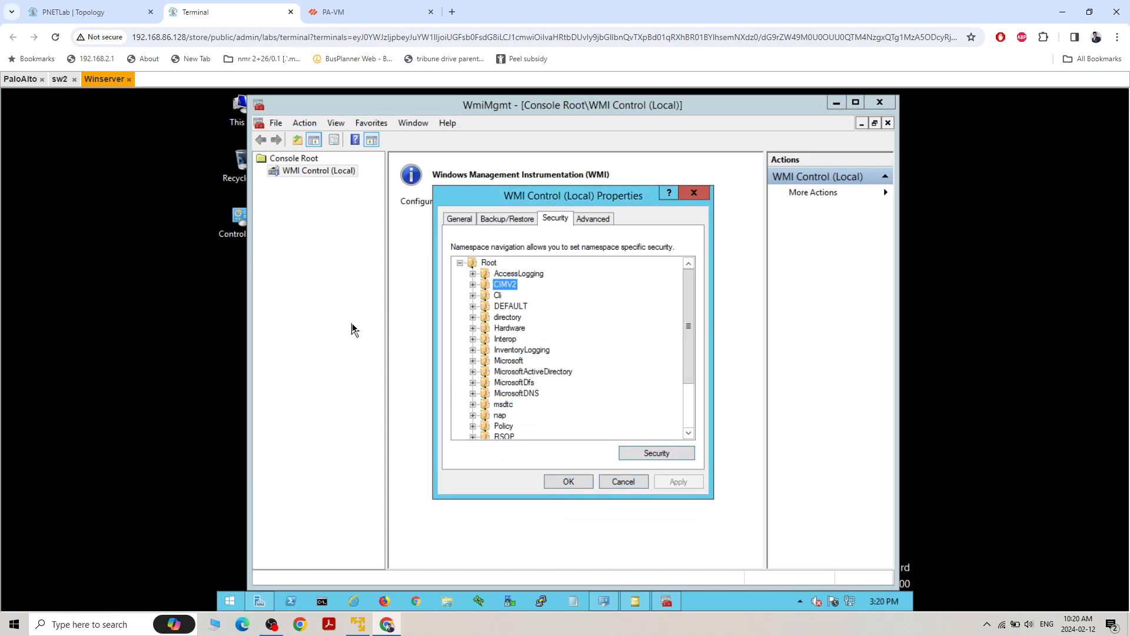
pyautogui.click(566, 483)
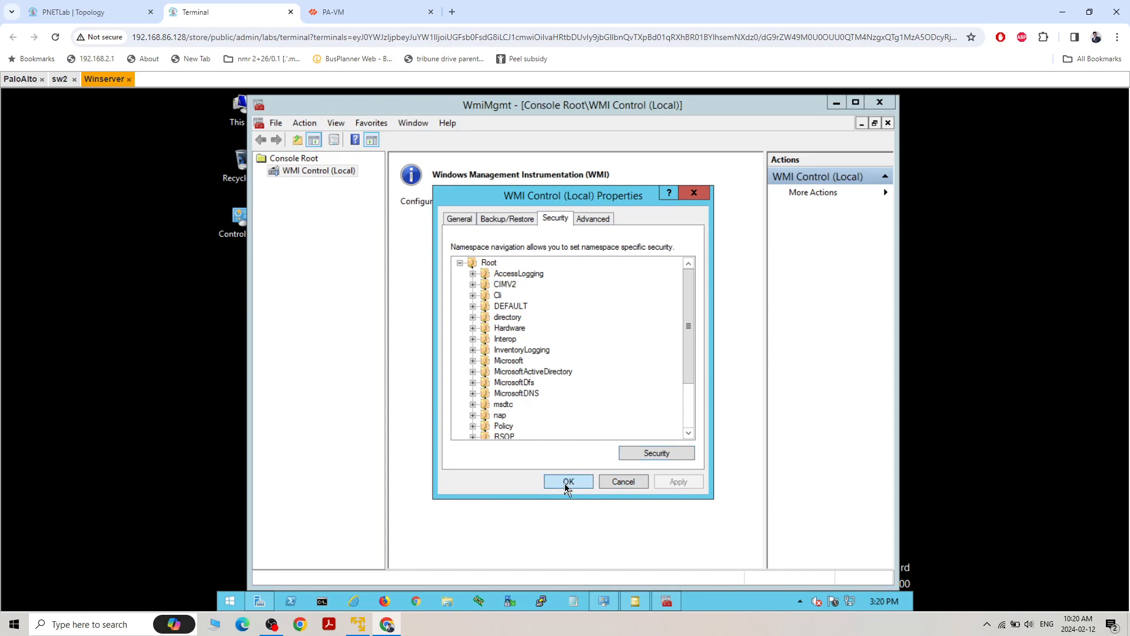
pyautogui.click(878, 104)
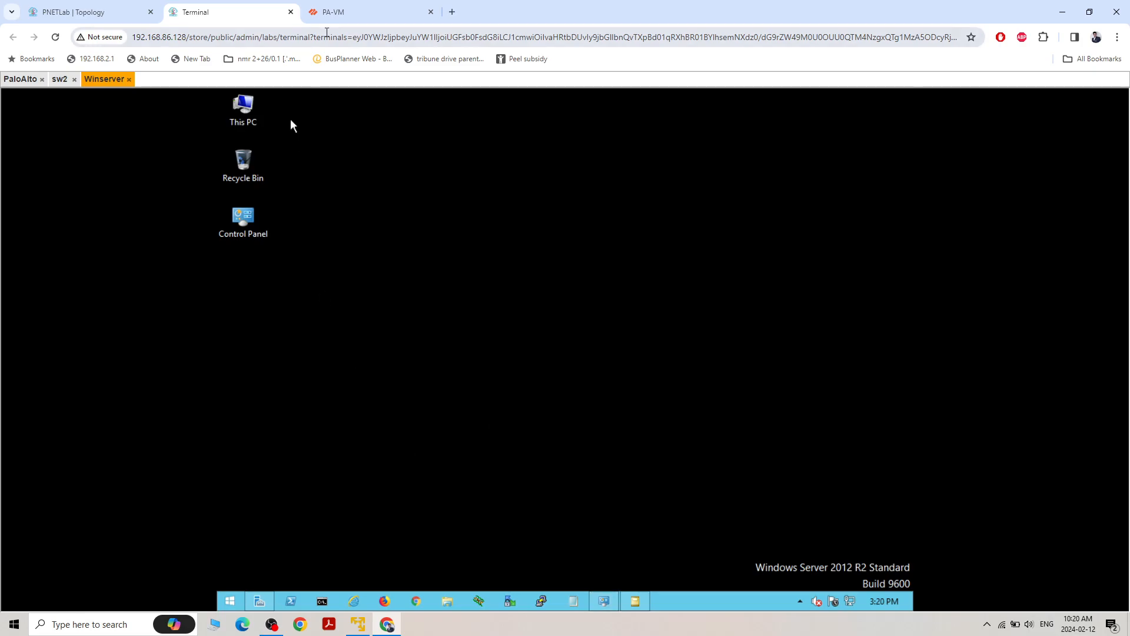
# Switch to the PA-VM firewall and set the device's Service Route Configuration to Customize
pyautogui.click(351, 18)
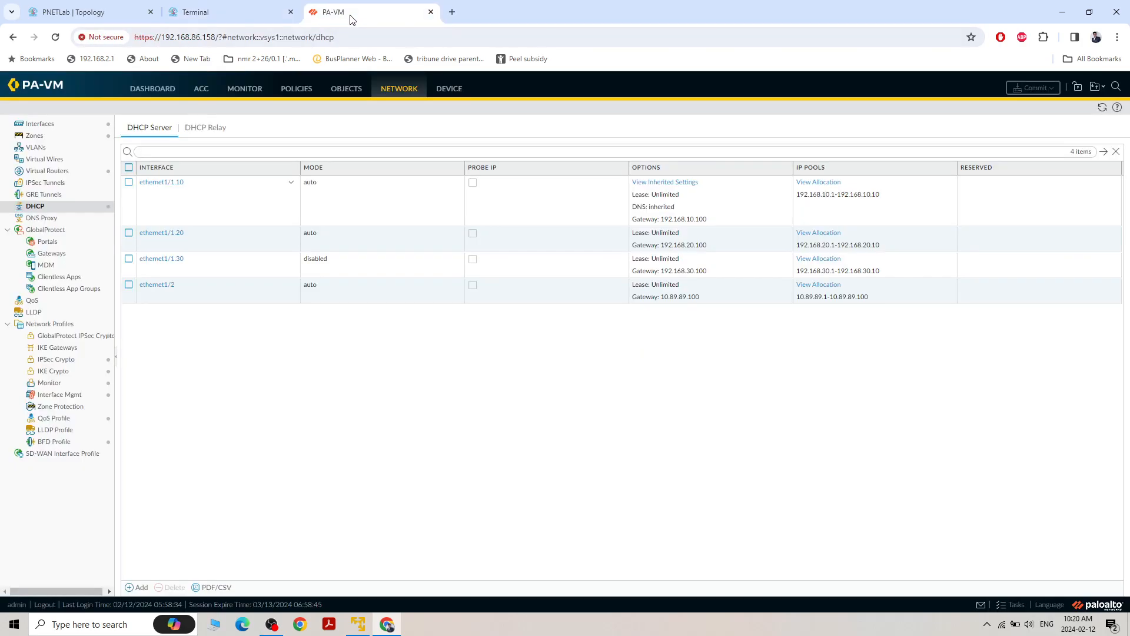
pyautogui.click(441, 96)
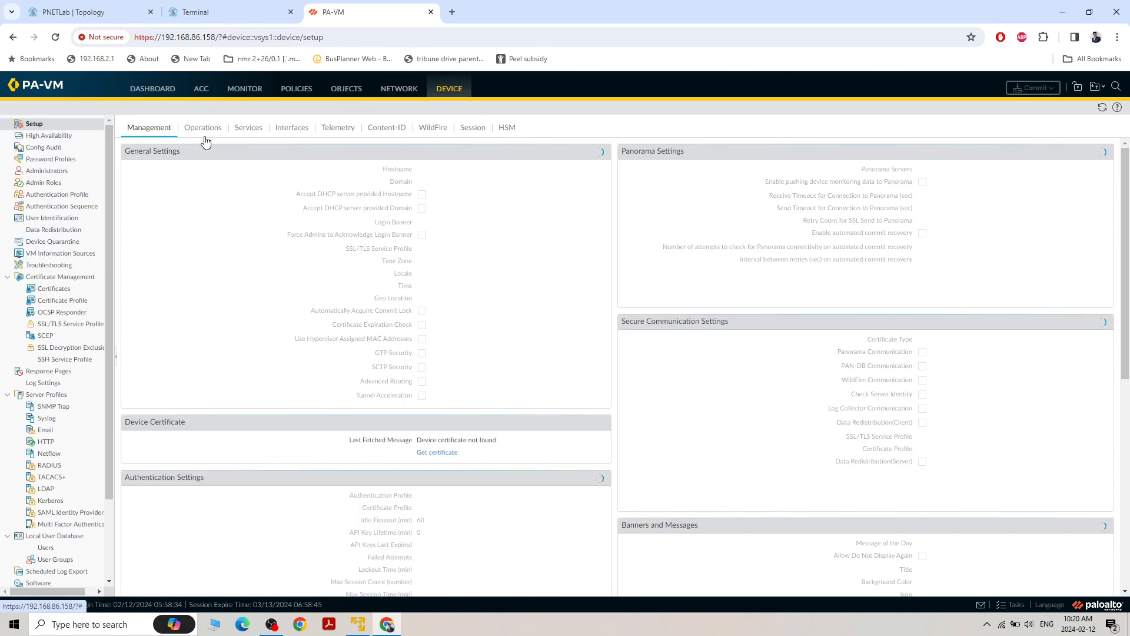
pyautogui.click(247, 129)
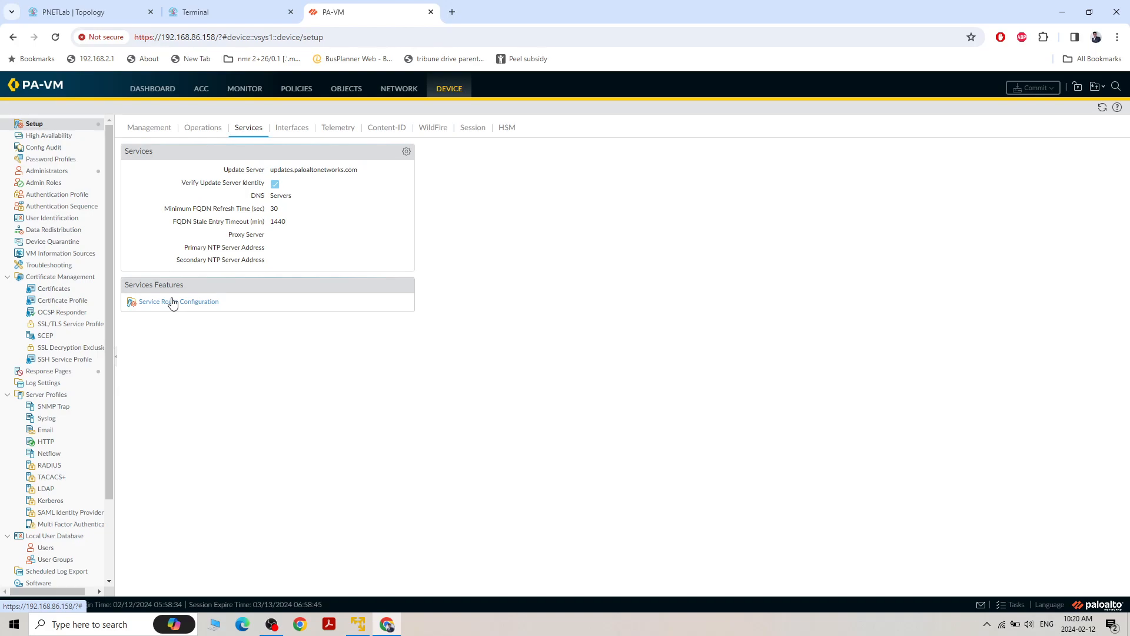
pyautogui.click(154, 303)
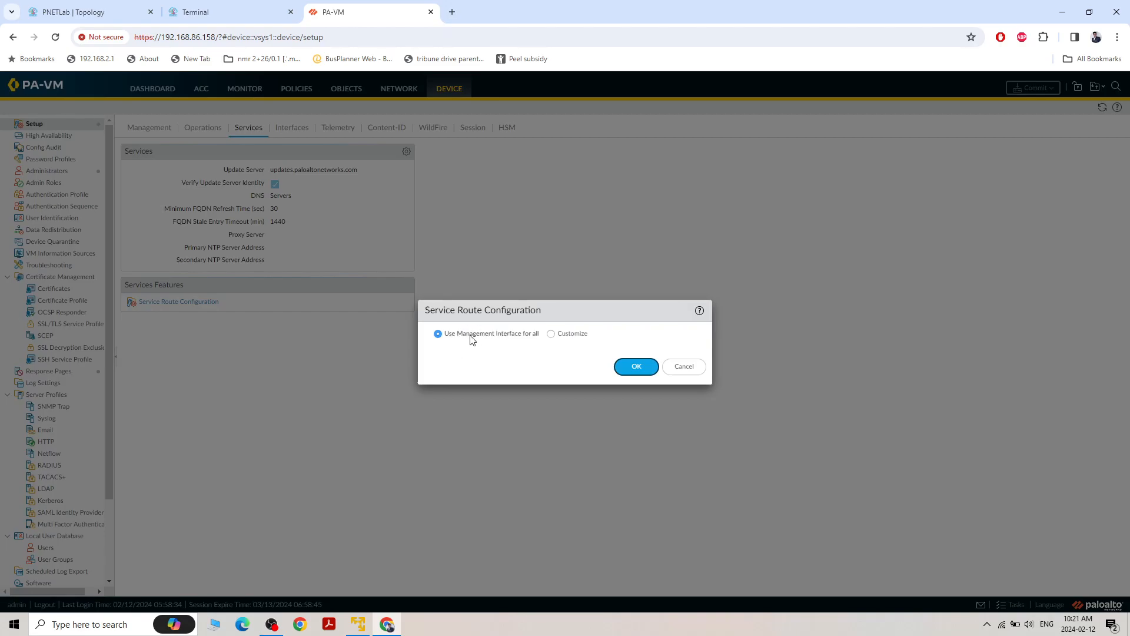
pyautogui.click(551, 334)
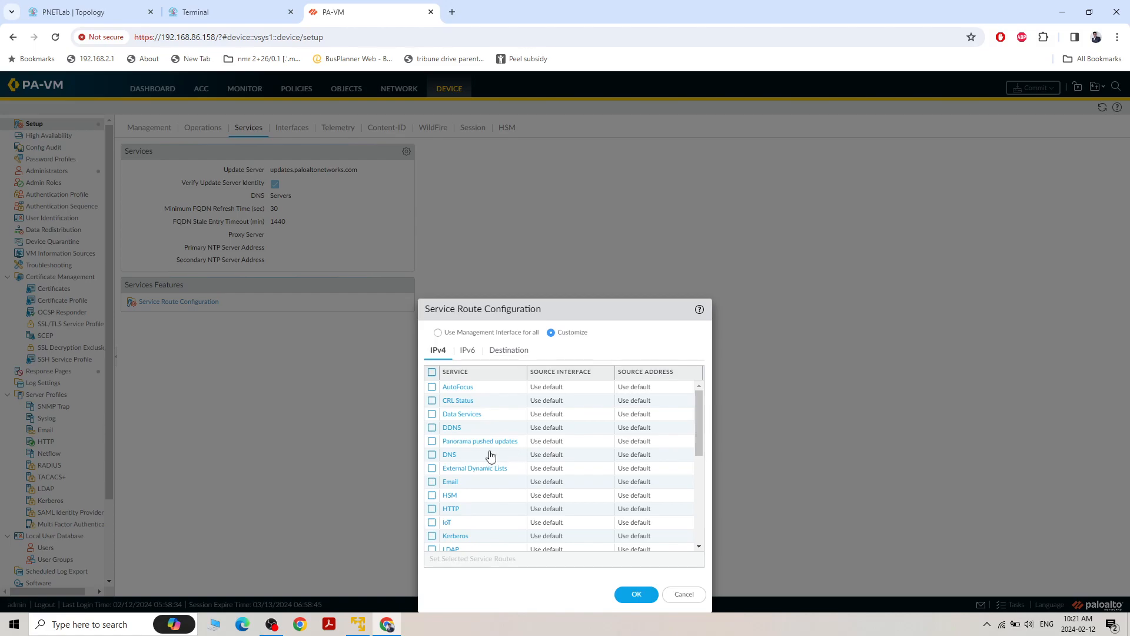
# Route the DNS service through source interface ethernet1/1.30 with source address 192.168.30.100/24, checking the PNETLab topology for the server's connection
pyautogui.click(454, 456)
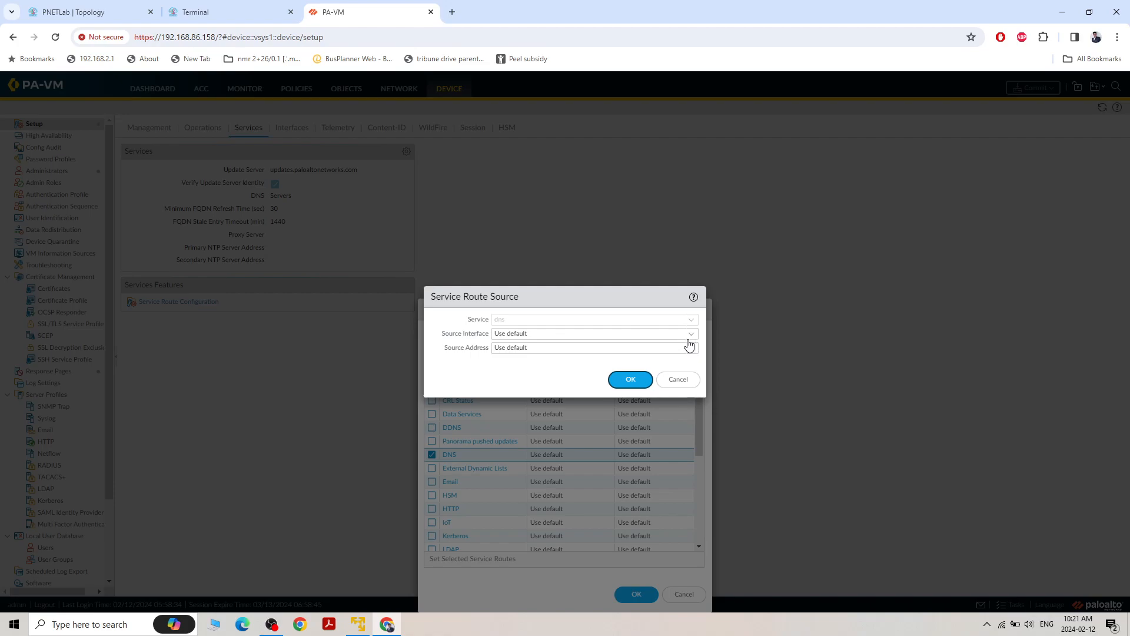
pyautogui.click(94, 12)
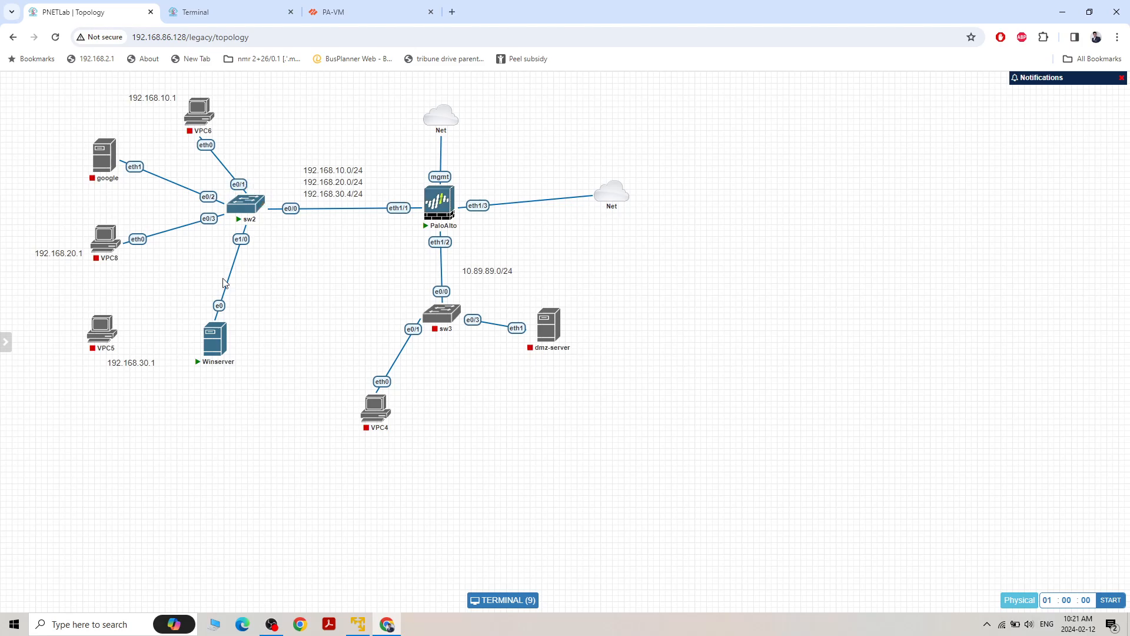
pyautogui.click(361, 12)
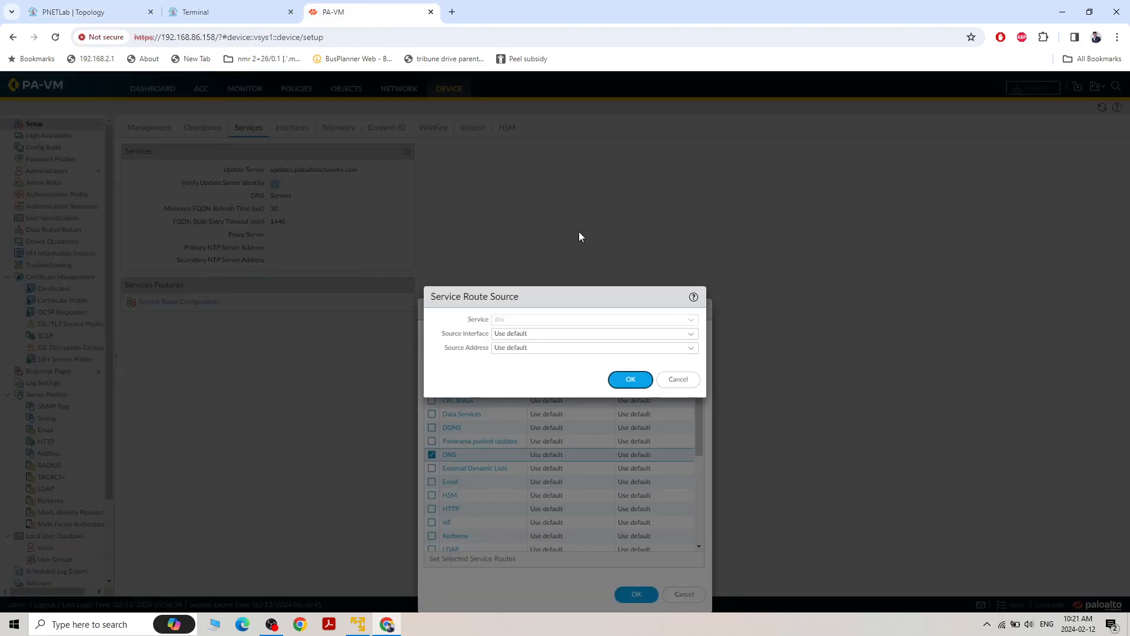
pyautogui.click(688, 333)
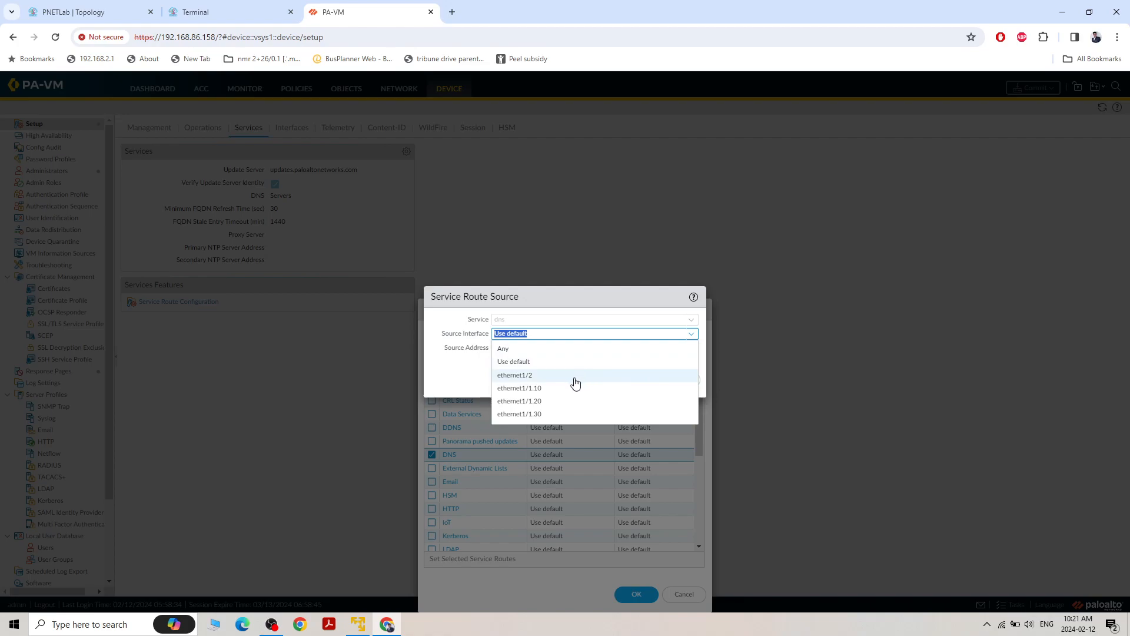
pyautogui.click(548, 414)
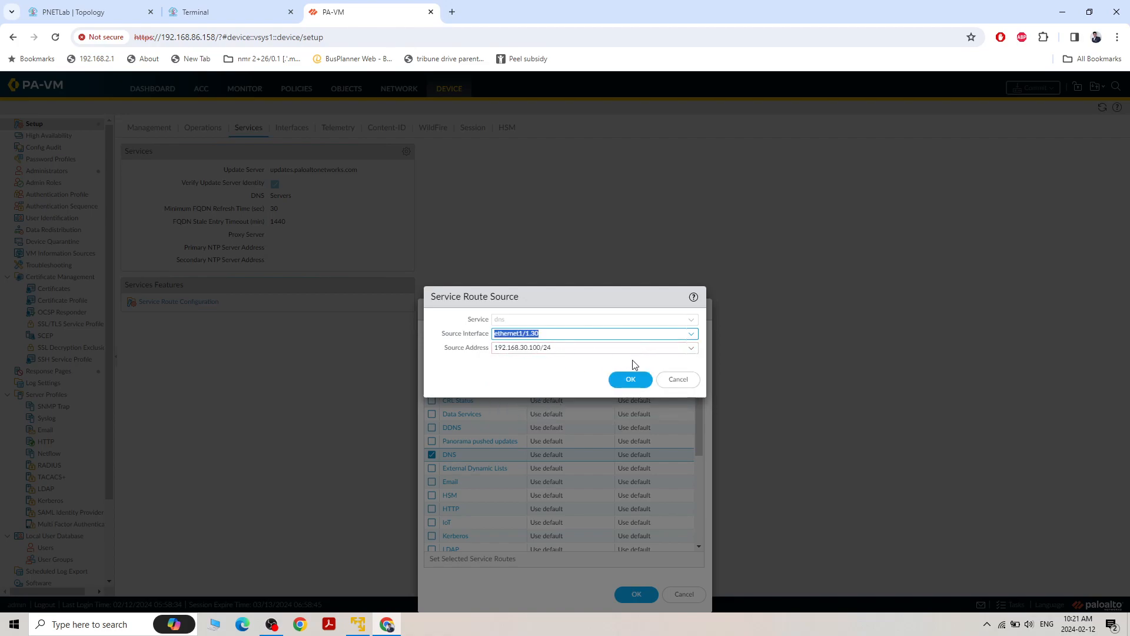
pyautogui.click(630, 380)
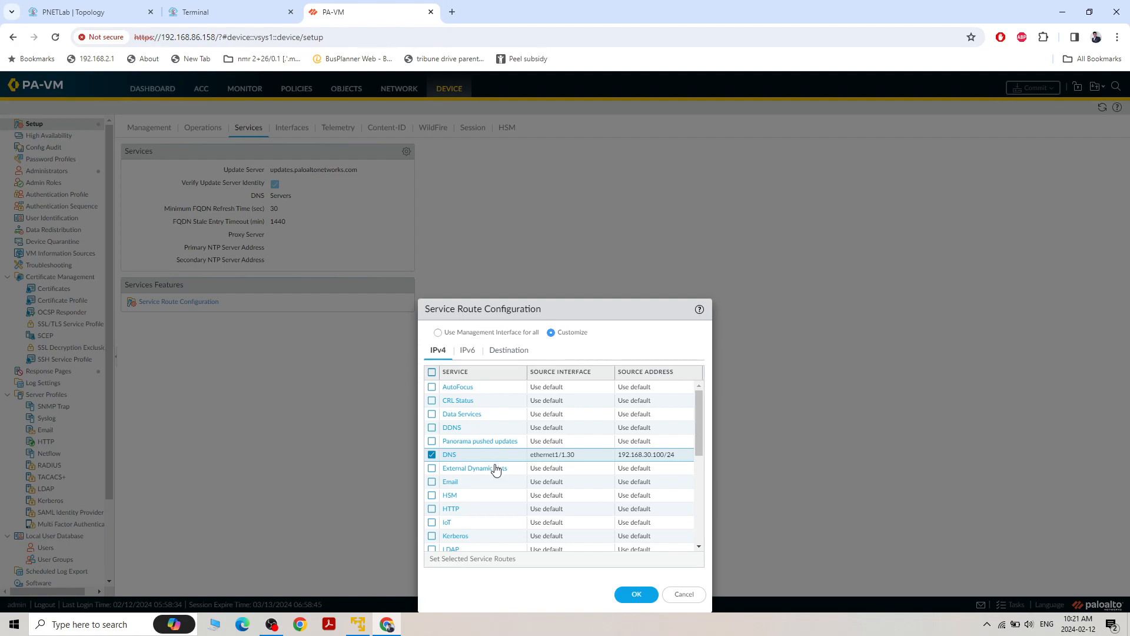
# Route the Kerberos service through source interface ethernet1/1.30 with source address 192.168.30.100/24
pyautogui.click(457, 536)
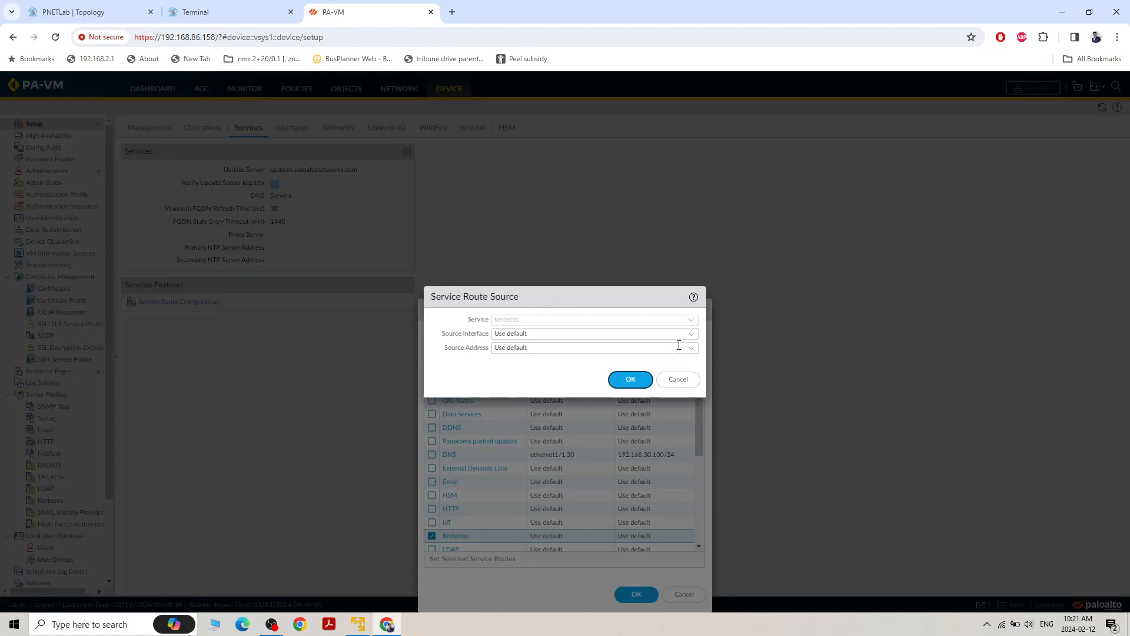
pyautogui.click(690, 349)
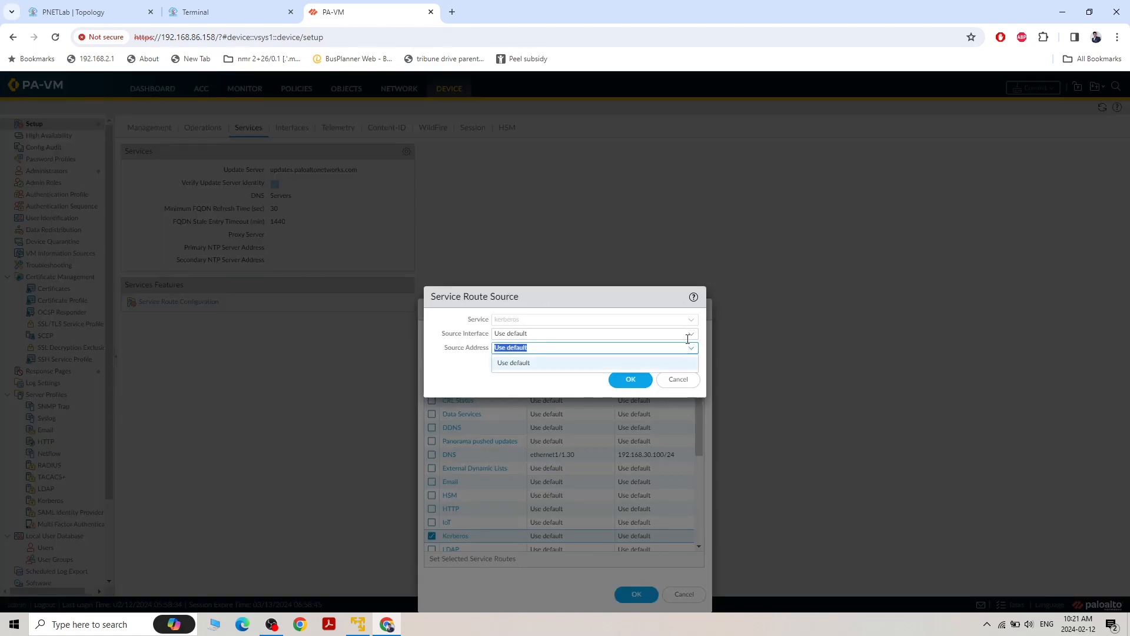
pyautogui.click(687, 335)
pyautogui.click(690, 335)
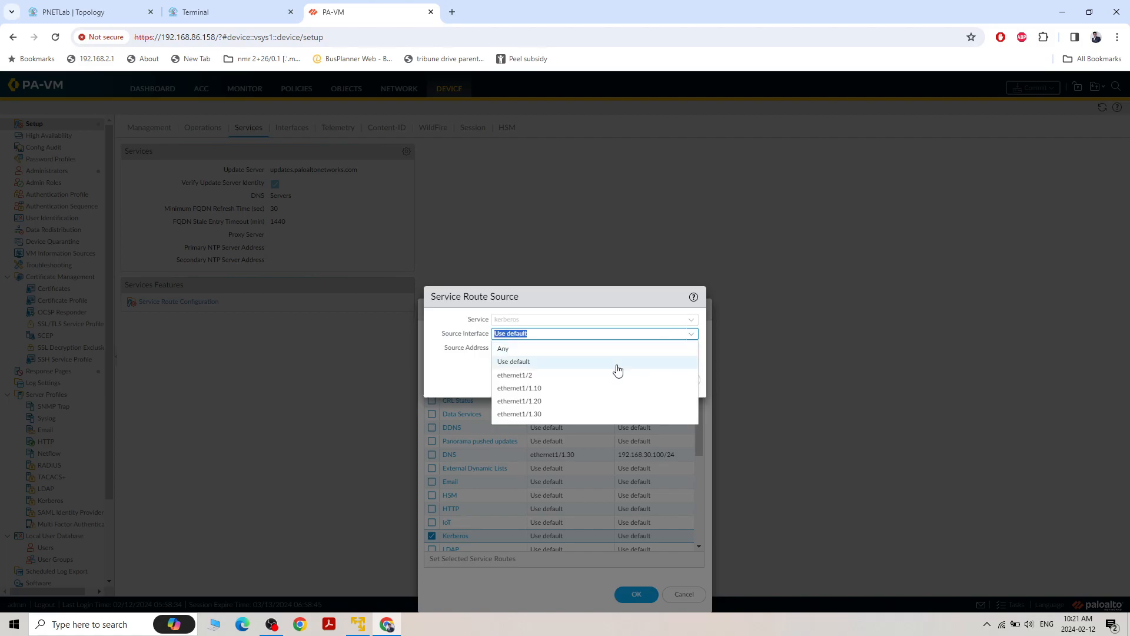
pyautogui.click(572, 414)
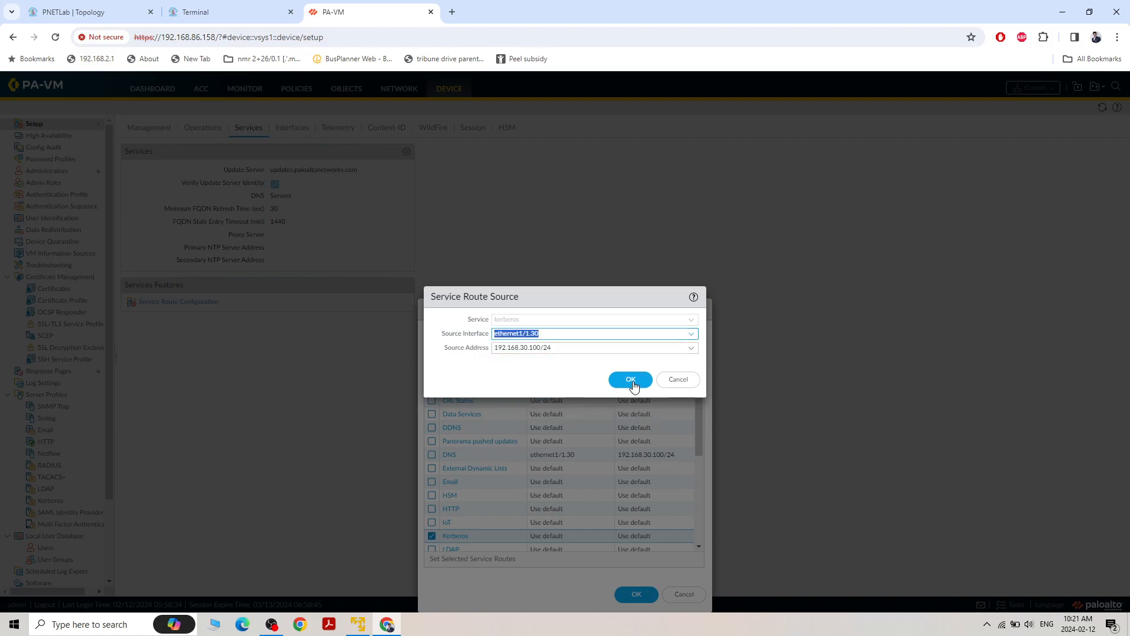
pyautogui.click(627, 381)
# Route the LDAP service through source interface ethernet1/1.30 with source address 192.168.30.100/24
pyautogui.scroll(-2, 551, 462)
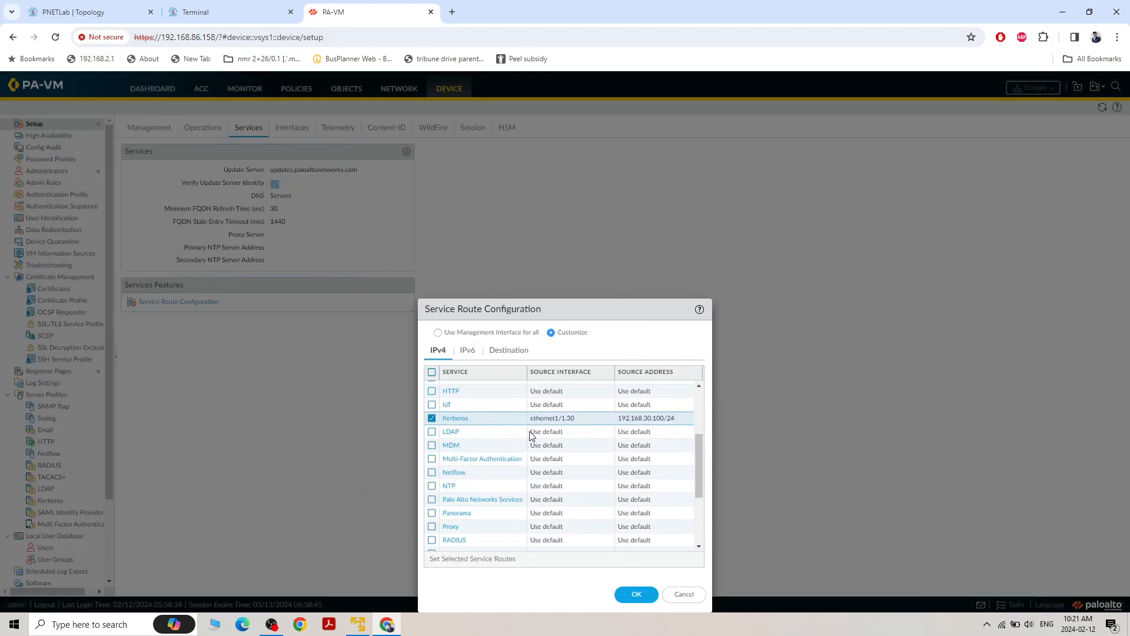
pyautogui.click(469, 433)
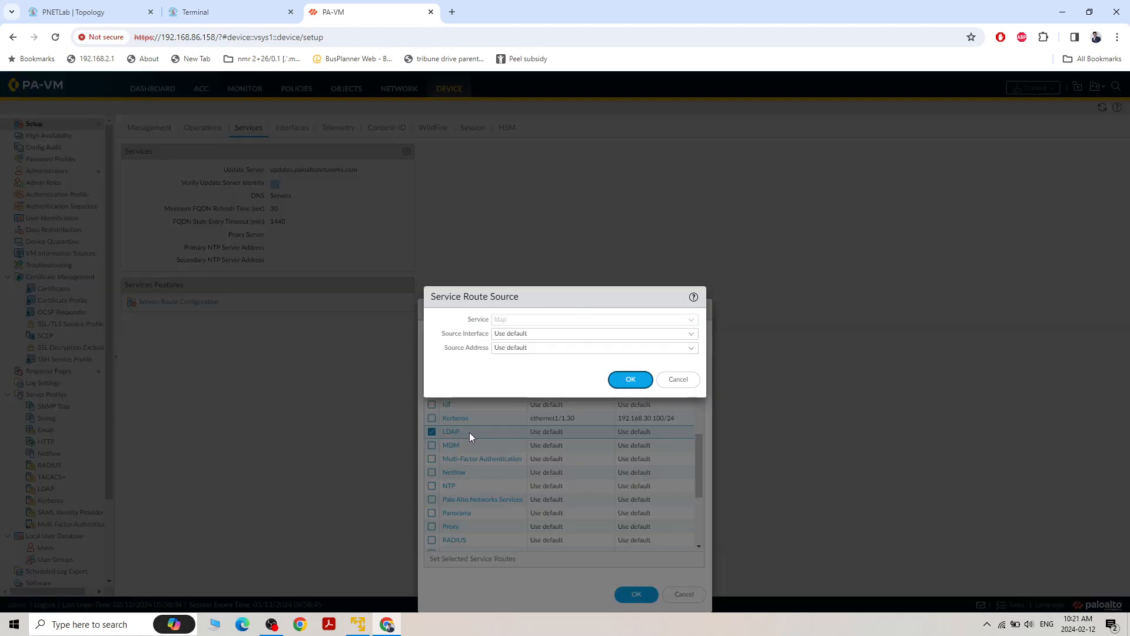
pyautogui.click(693, 334)
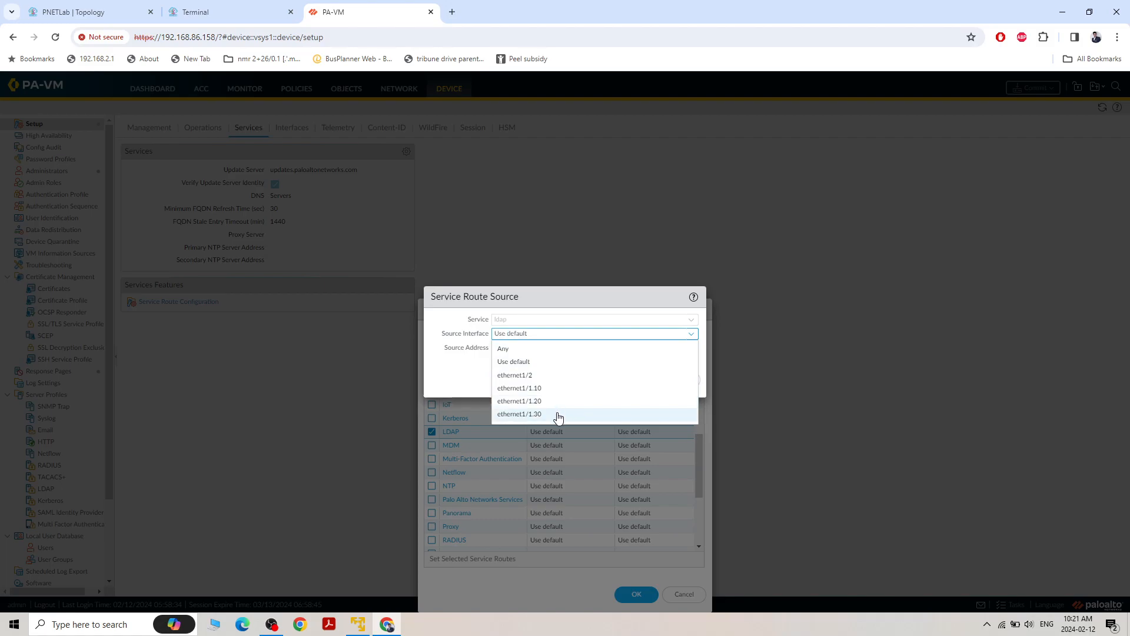
pyautogui.click(555, 414)
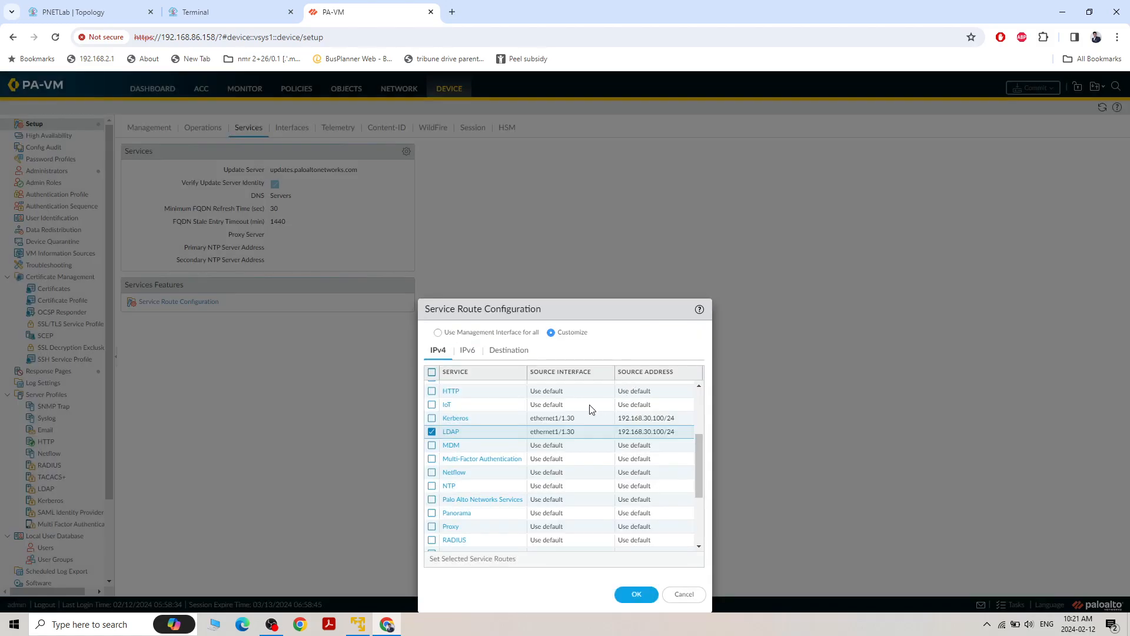
# Route the UID Agent service through ethernet1/1.30 with source address 192.168.30.100/24 and save the service route configuration
pyautogui.scroll(-2, 534, 437)
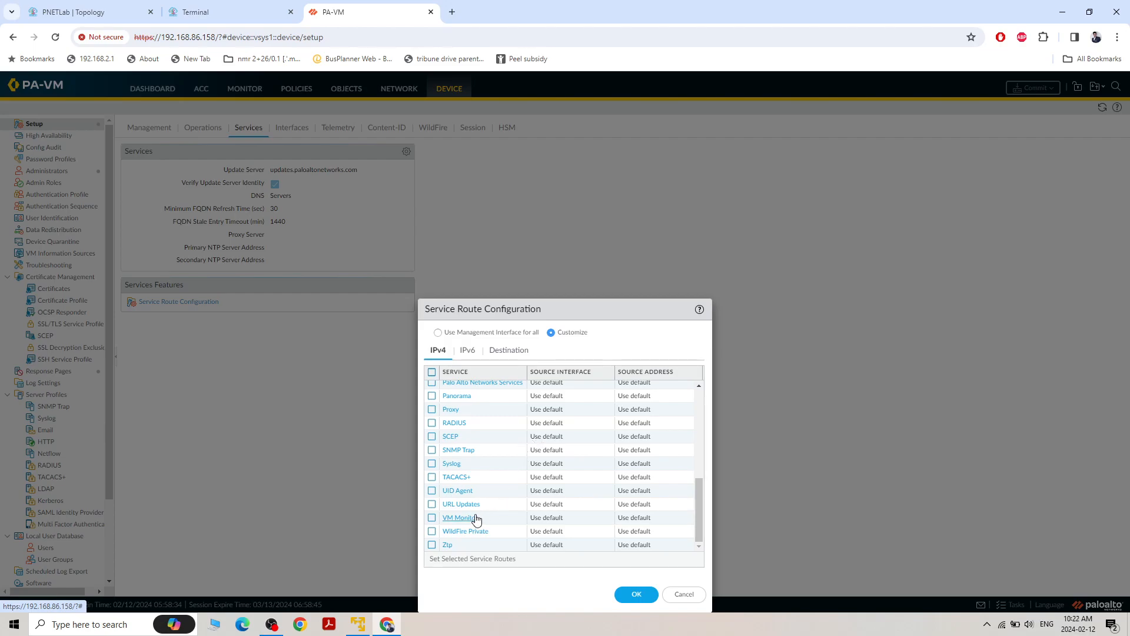
pyautogui.click(477, 492)
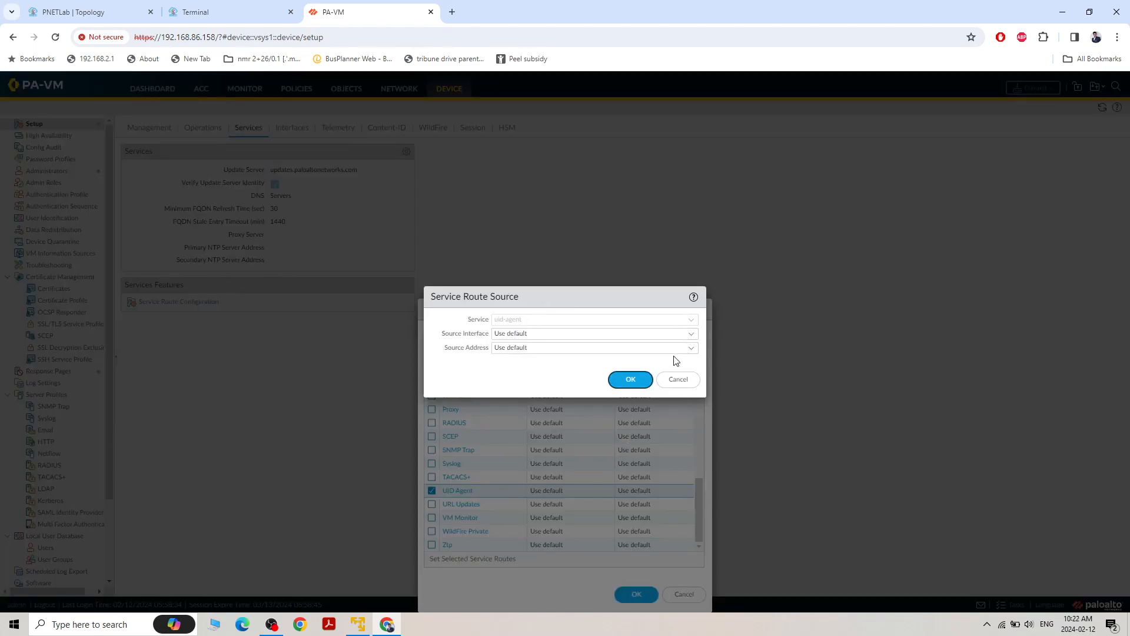
pyautogui.click(691, 335)
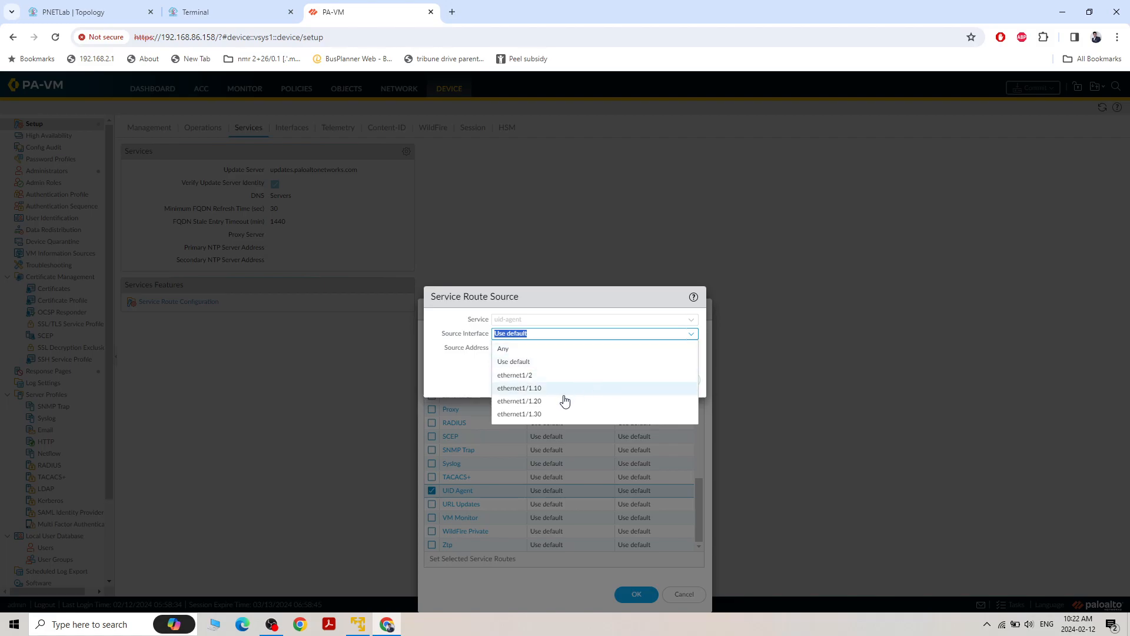
pyautogui.click(555, 415)
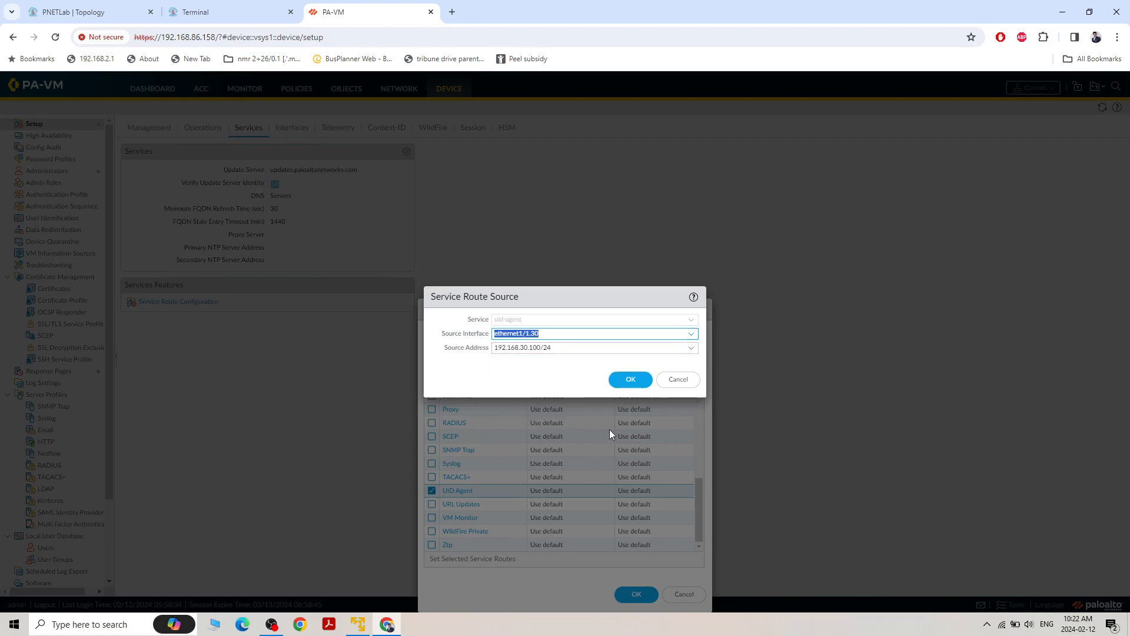
pyautogui.click(629, 382)
pyautogui.click(628, 592)
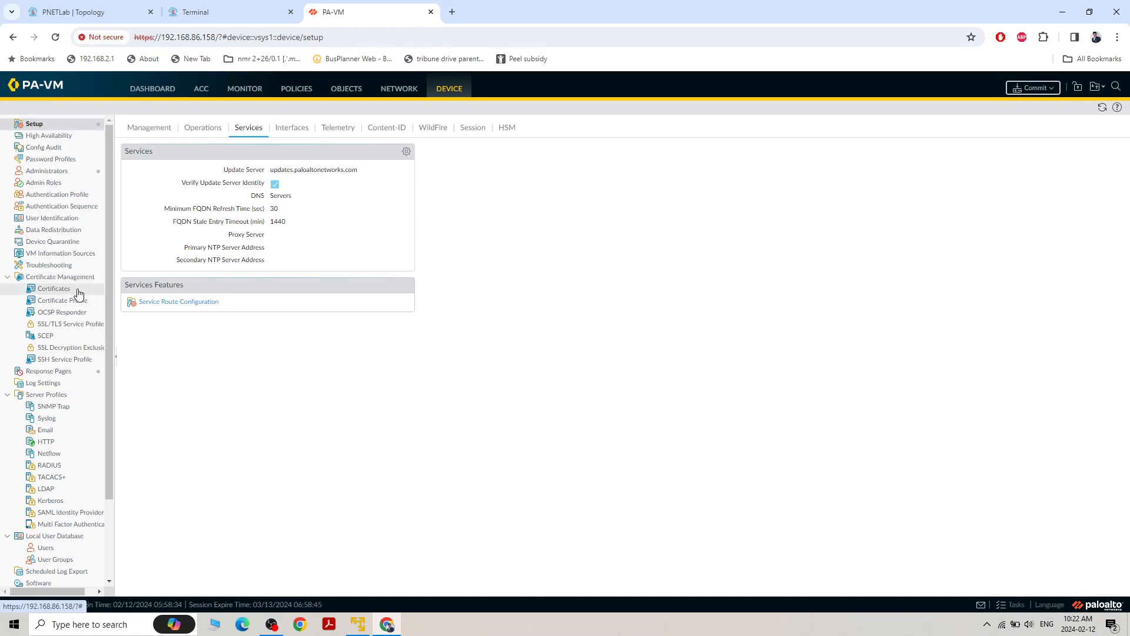
# Start a new LDAP server profile on the firewall and name it LDAP-Server
pyautogui.scroll(-1, 58, 399)
pyautogui.scroll(-2, 59, 399)
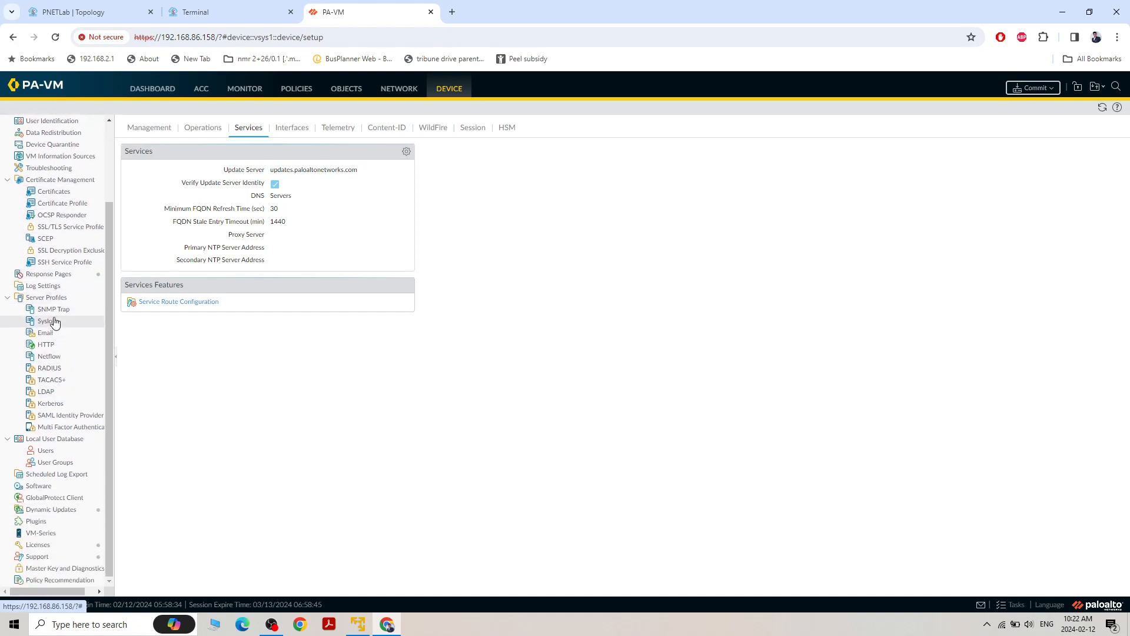
pyautogui.click(52, 394)
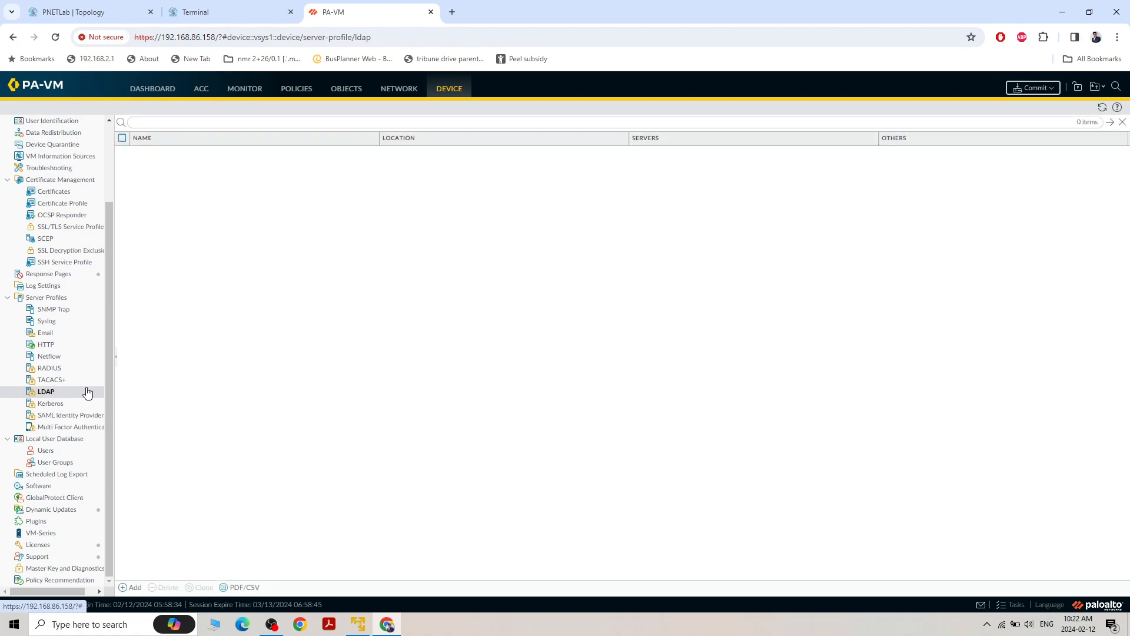
pyautogui.click(130, 588)
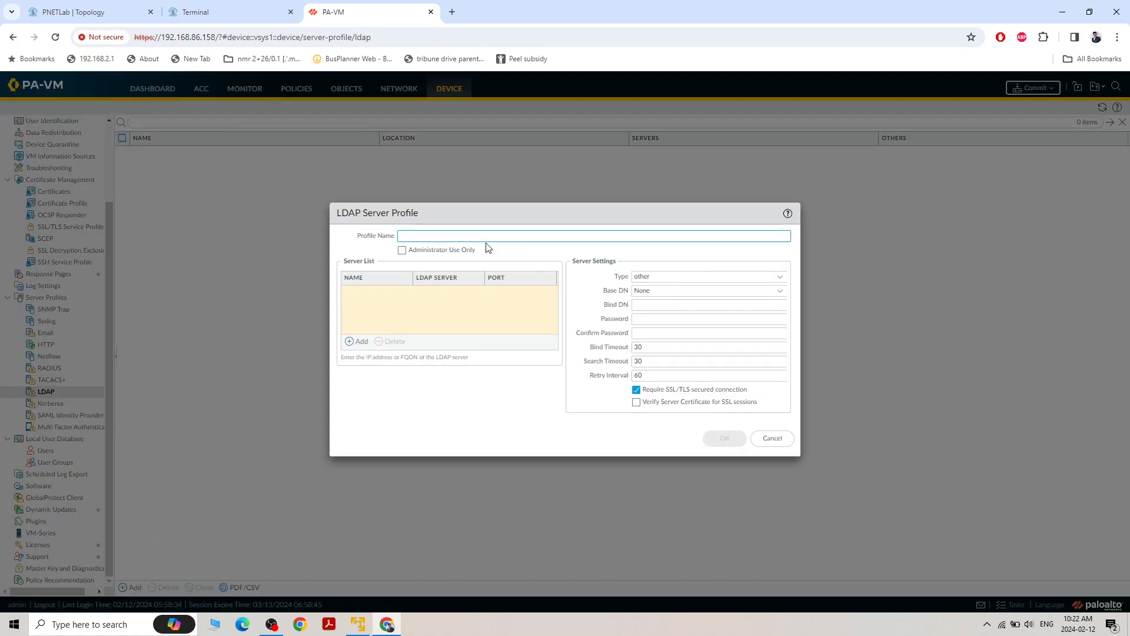
pyautogui.write('LDAP-Server')
# Add server AD with address 192.168.30.99 to the profile's server list and set the server type to active-directory
pyautogui.click(353, 341)
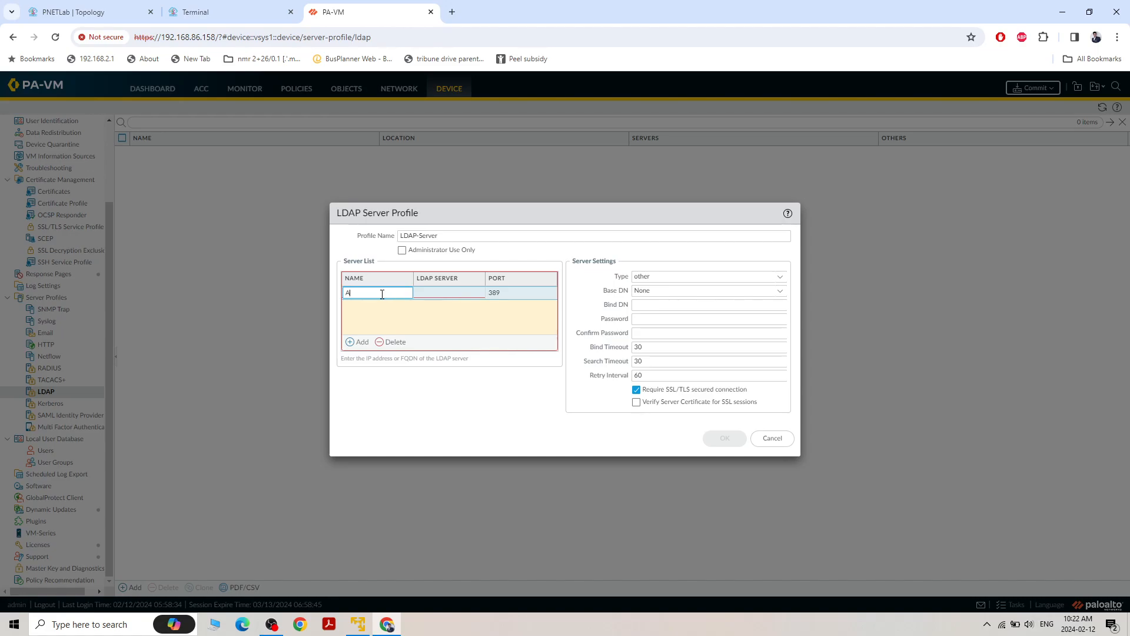
pyautogui.click(444, 292)
pyautogui.click(441, 292)
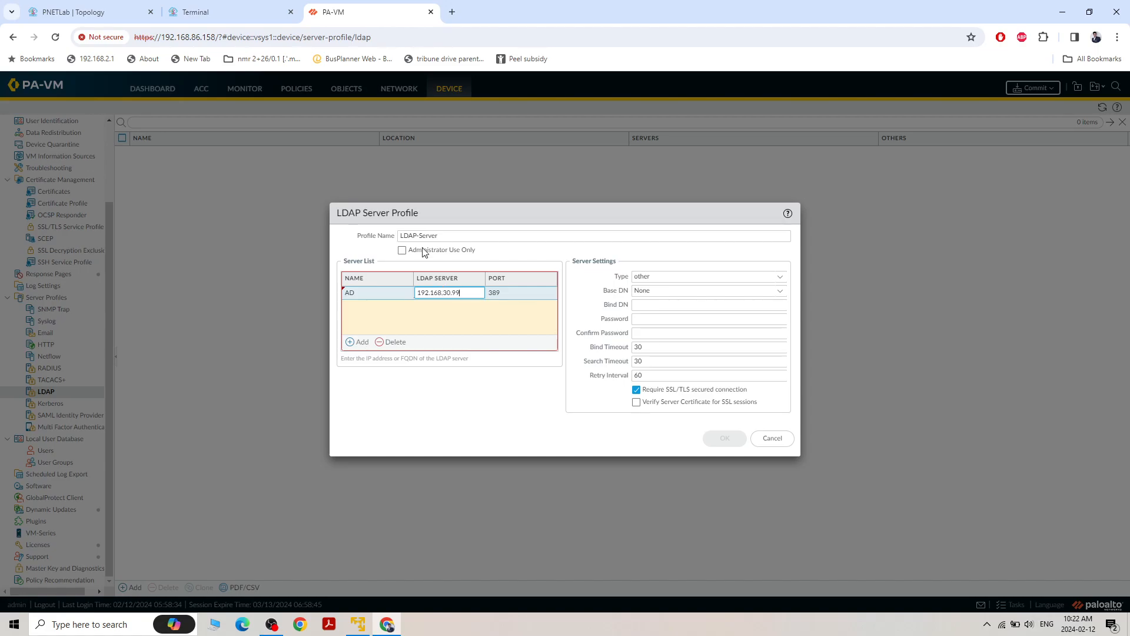
pyautogui.click(523, 322)
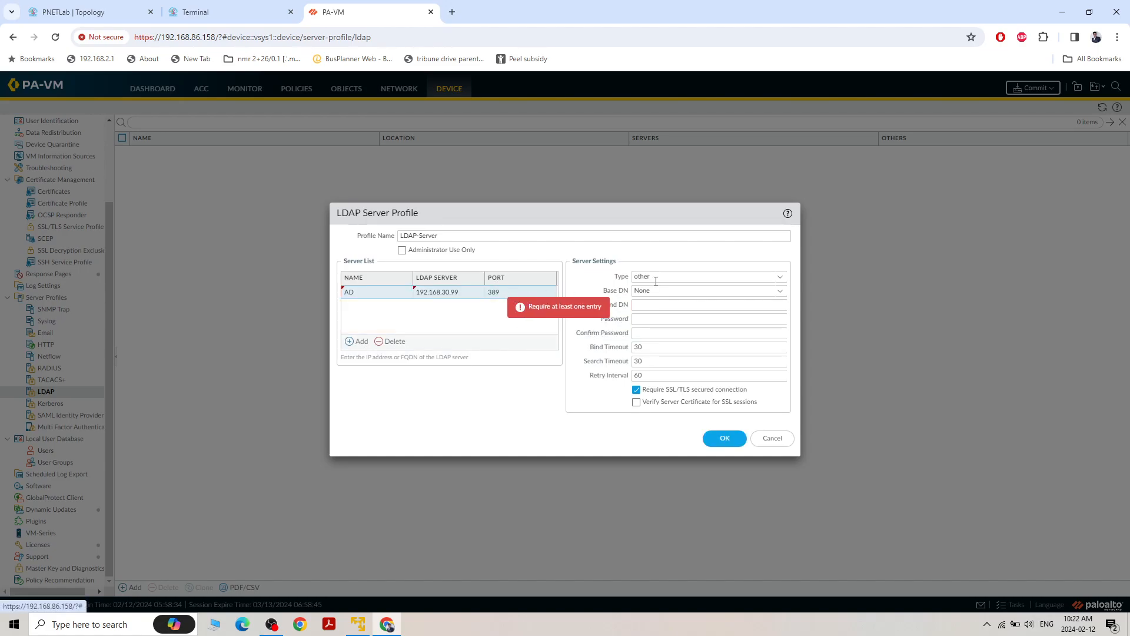
pyautogui.click(779, 278)
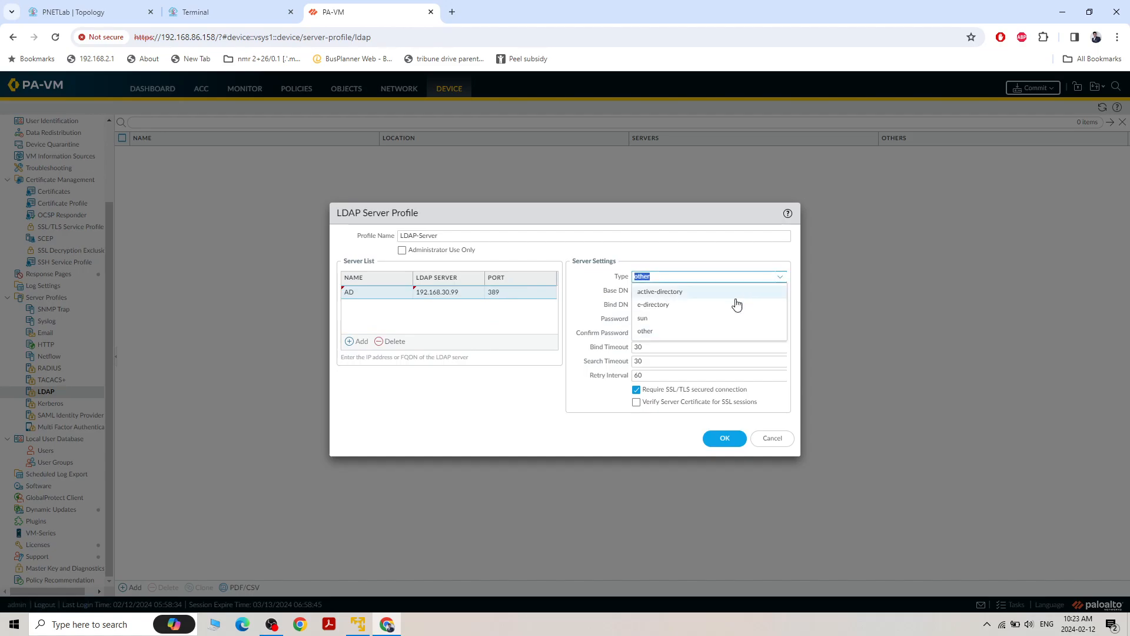
pyautogui.click(696, 292)
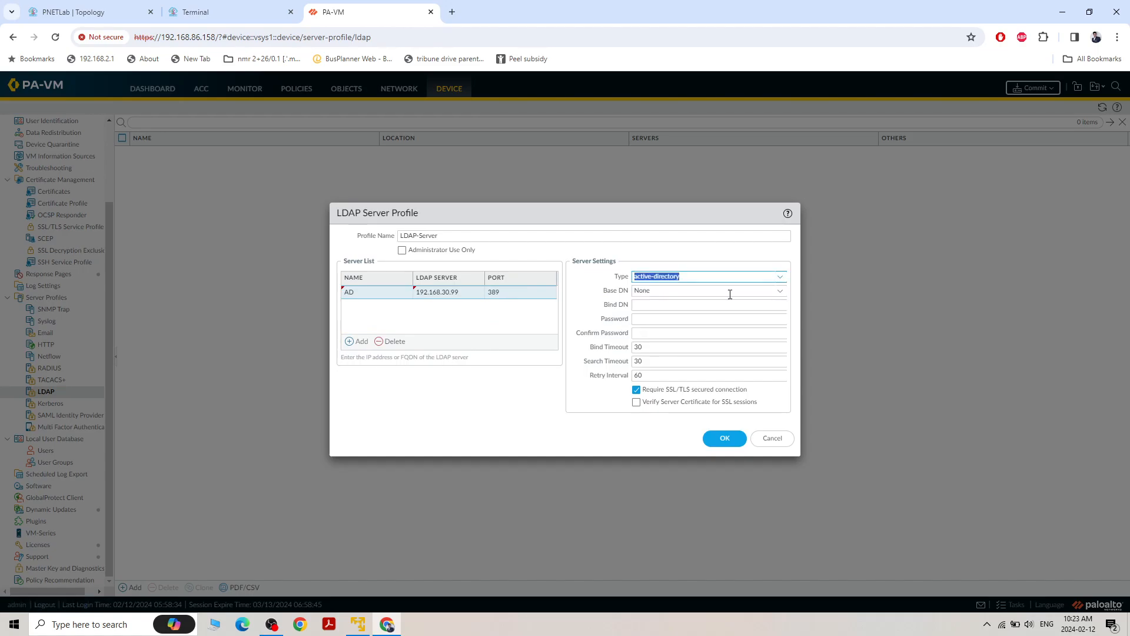
# Check the domain of the Windows server in Server Manager's Local Server properties, and return to the firewall's LDAP server profile
pyautogui.click(779, 290)
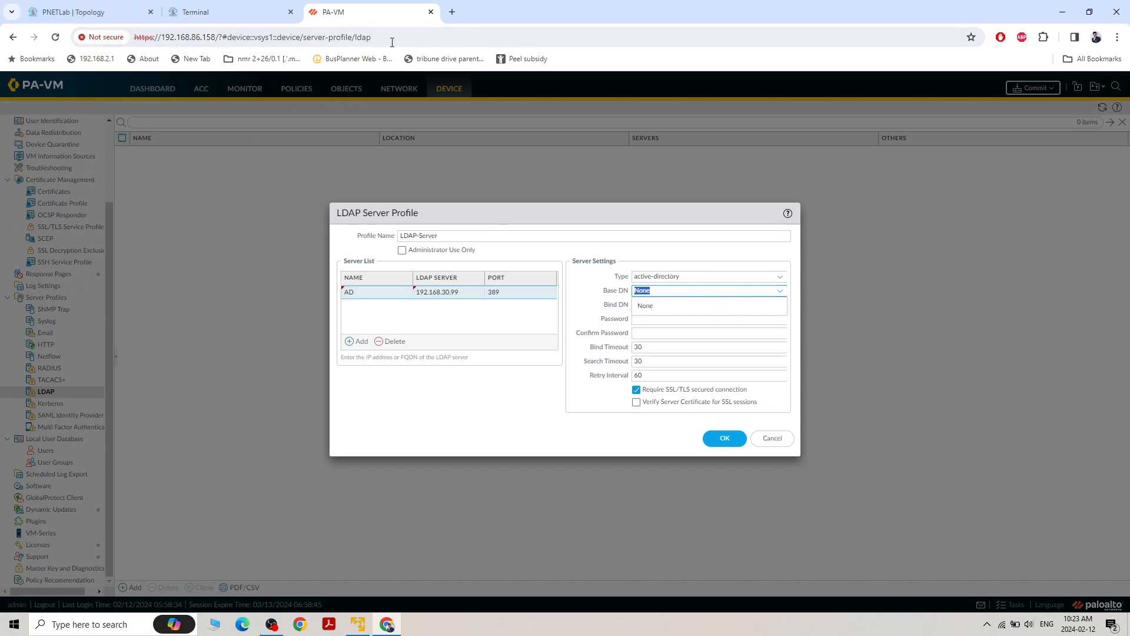
pyautogui.moveTo(104, 11)
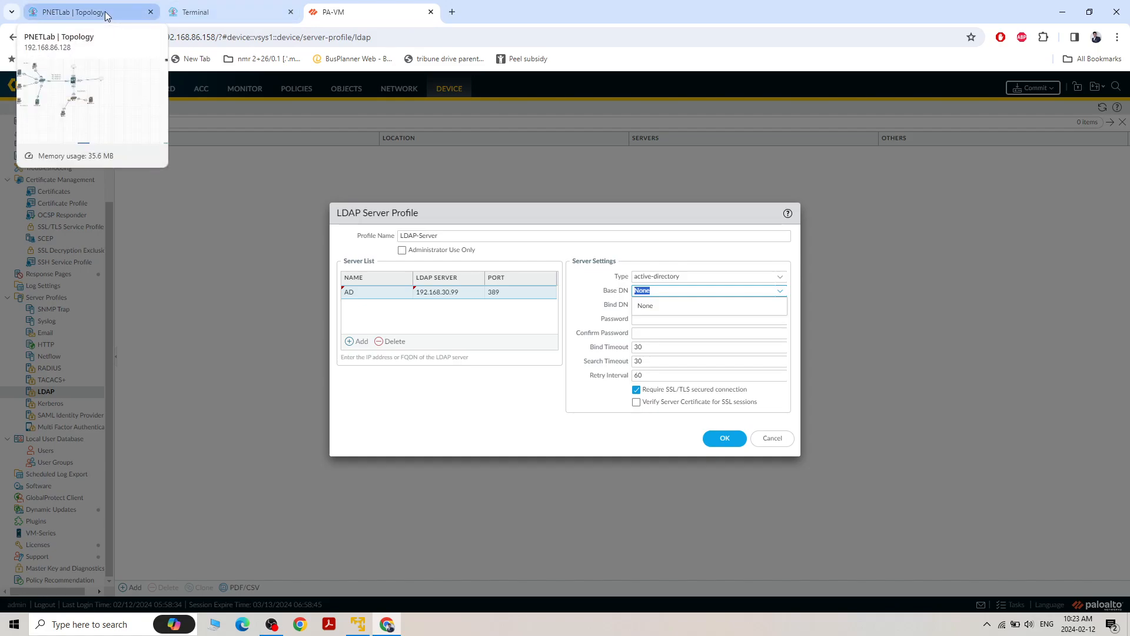
pyautogui.click(105, 11)
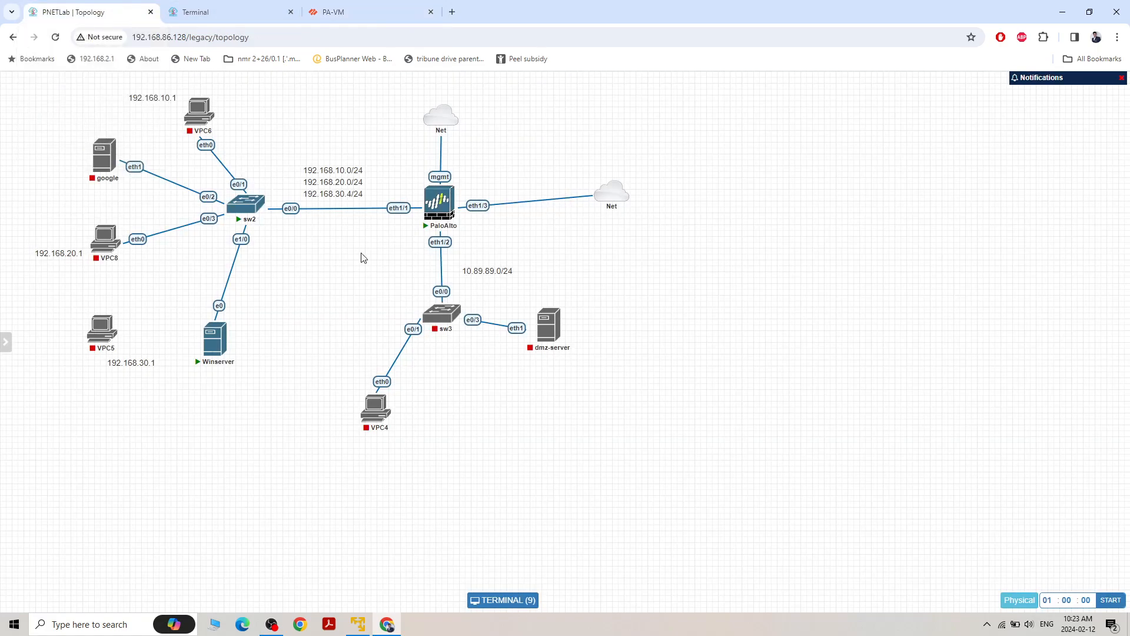
pyautogui.click(218, 18)
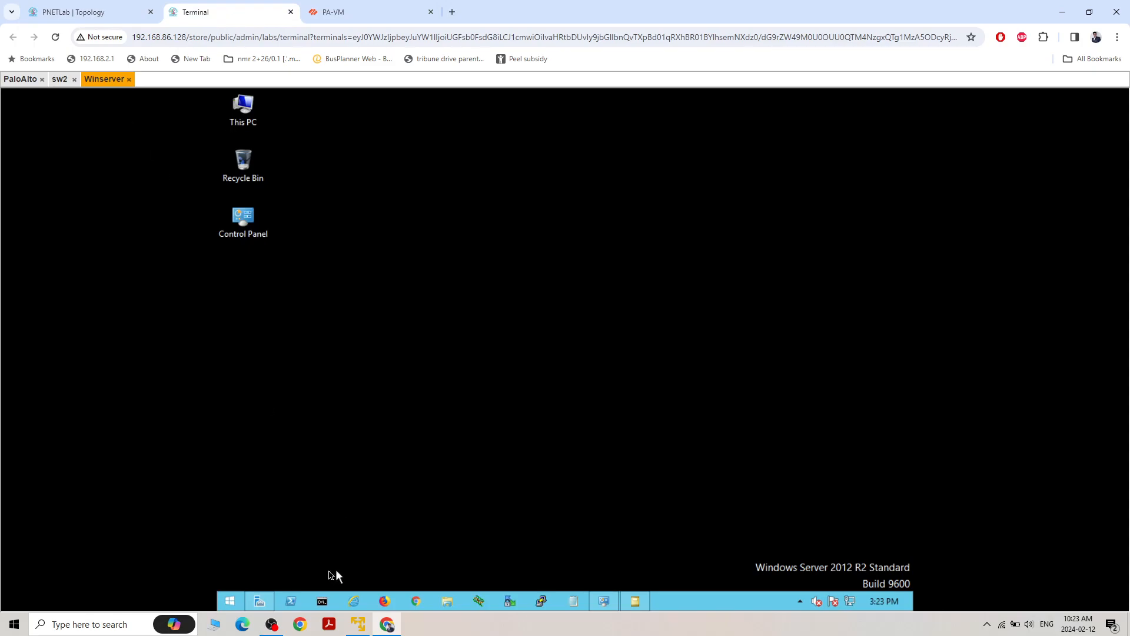
pyautogui.click(260, 601)
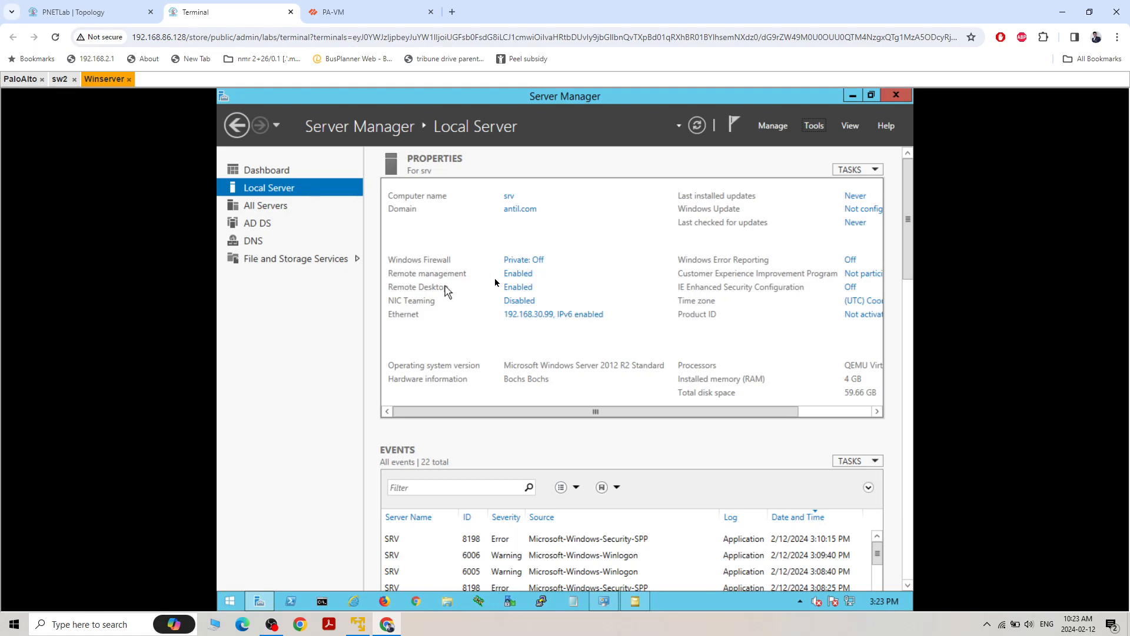
pyautogui.click(371, 12)
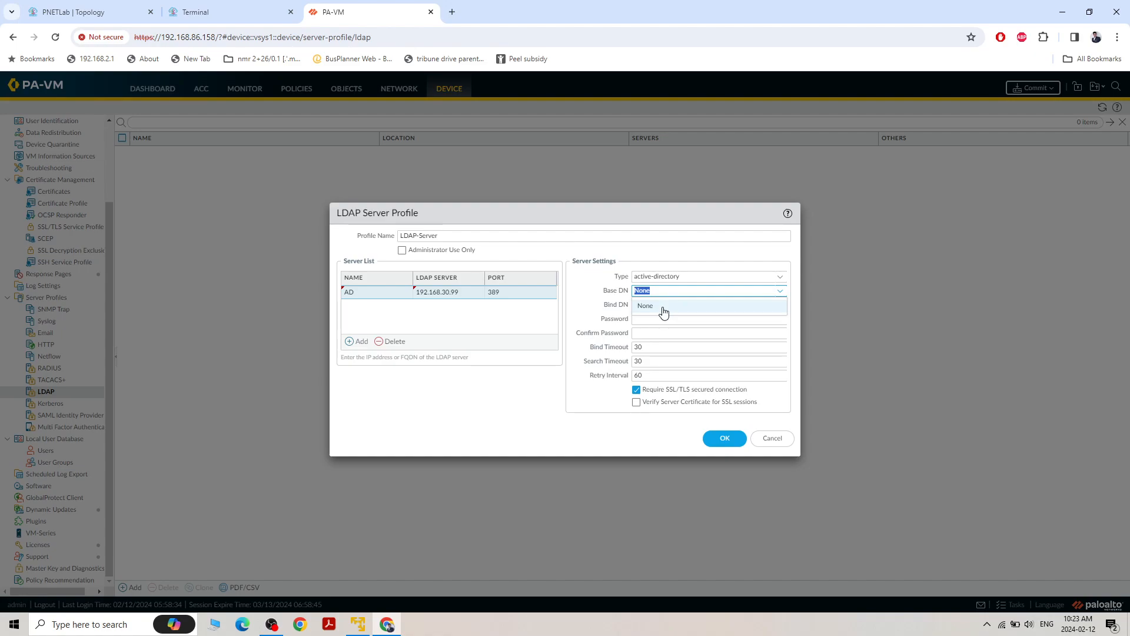
# Try to choose a Base DN for the LDAP server profile from the offered values
pyautogui.click(778, 295)
pyautogui.click(778, 295)
pyautogui.click(676, 308)
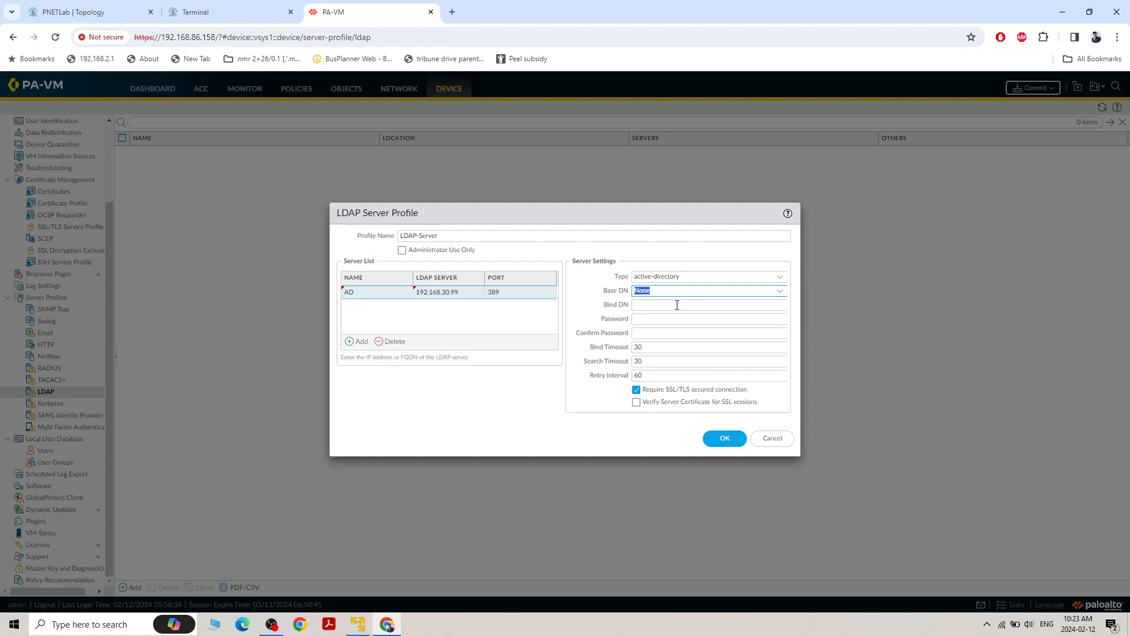
pyautogui.click(778, 291)
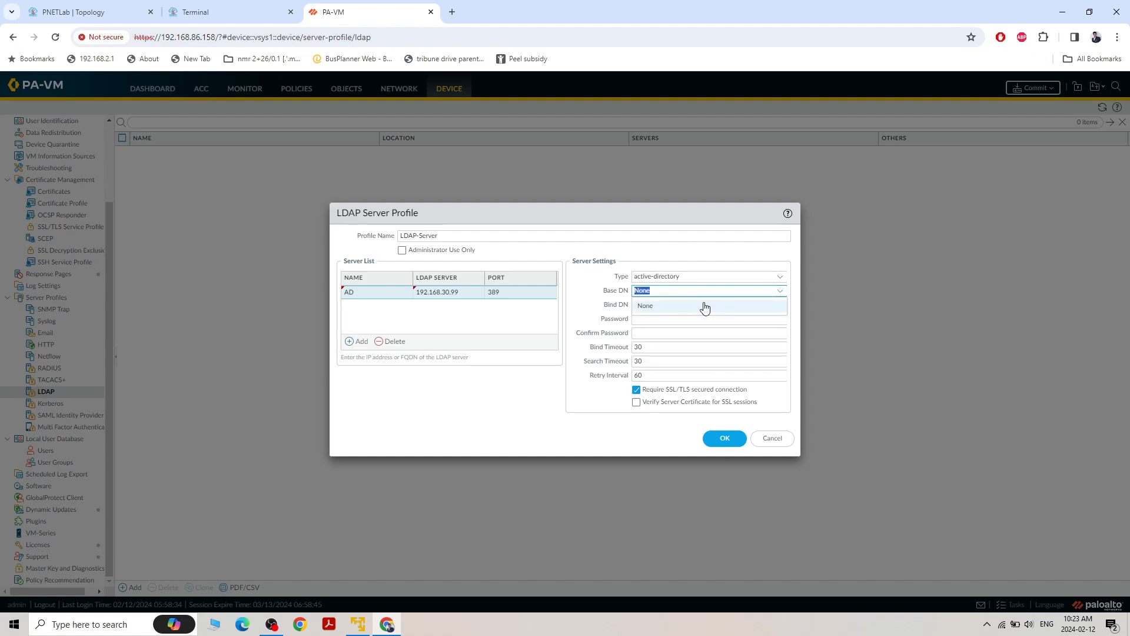
pyautogui.click(689, 320)
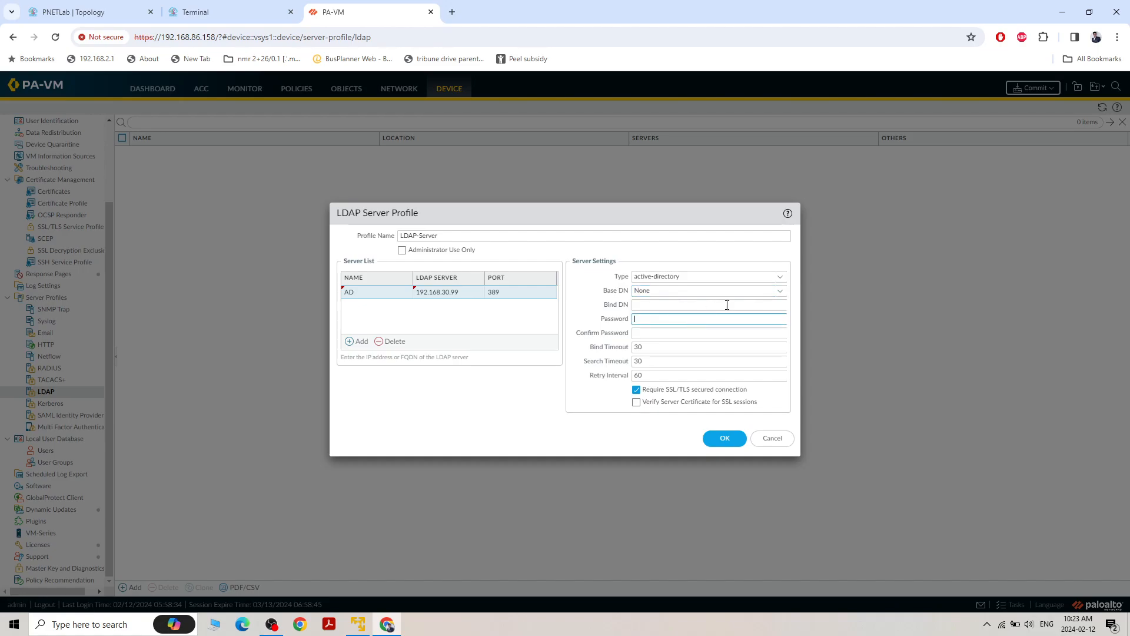
pyautogui.click(779, 304)
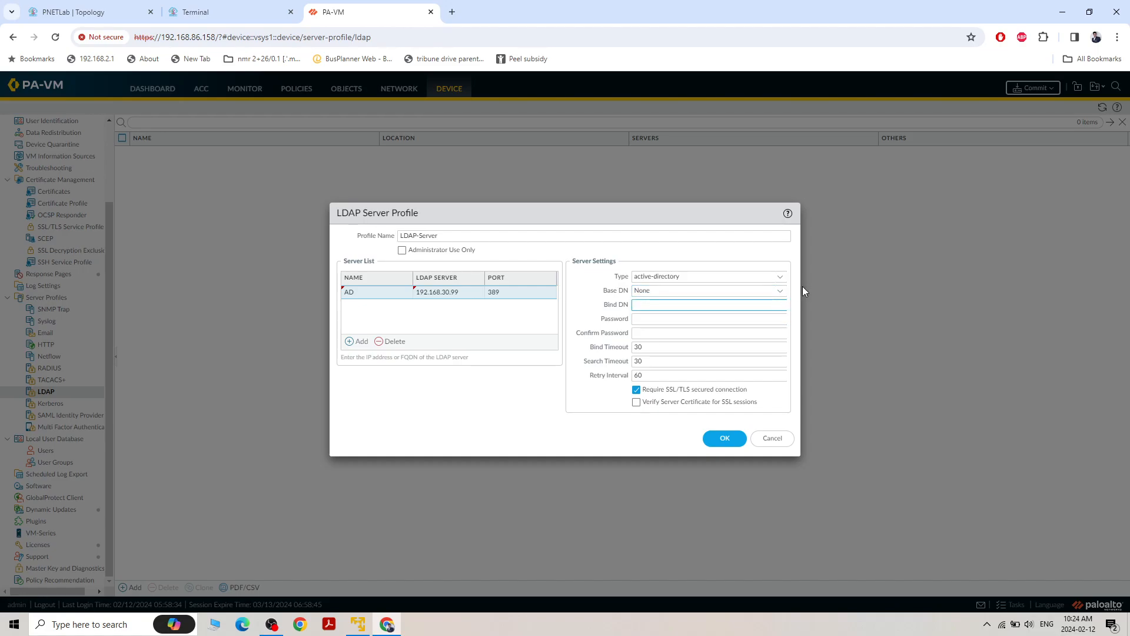
pyautogui.click(782, 292)
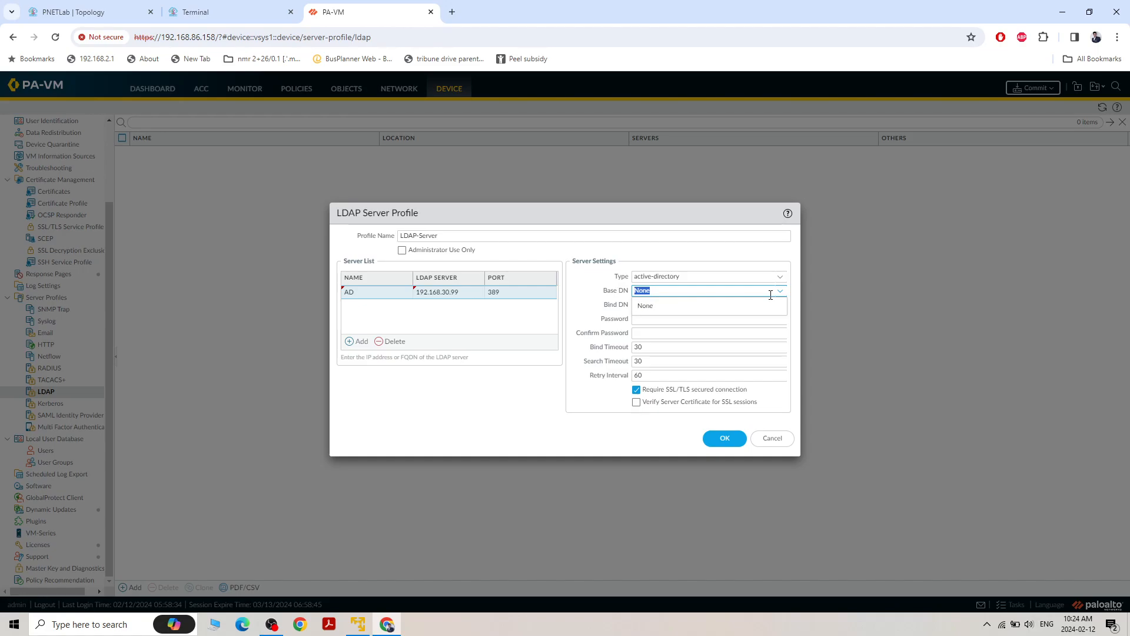
pyautogui.click(665, 305)
# Enter the administrator account's login as the Bind DN, and fill in and confirm the account password
pyautogui.click(670, 309)
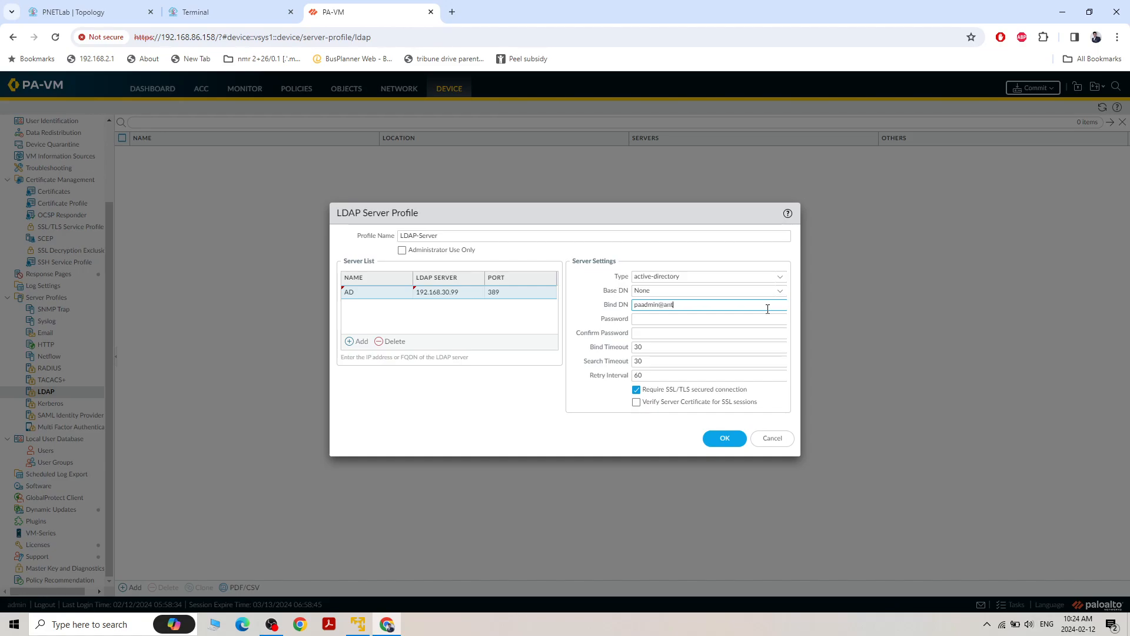
pyautogui.write('paadmin@antil.com')
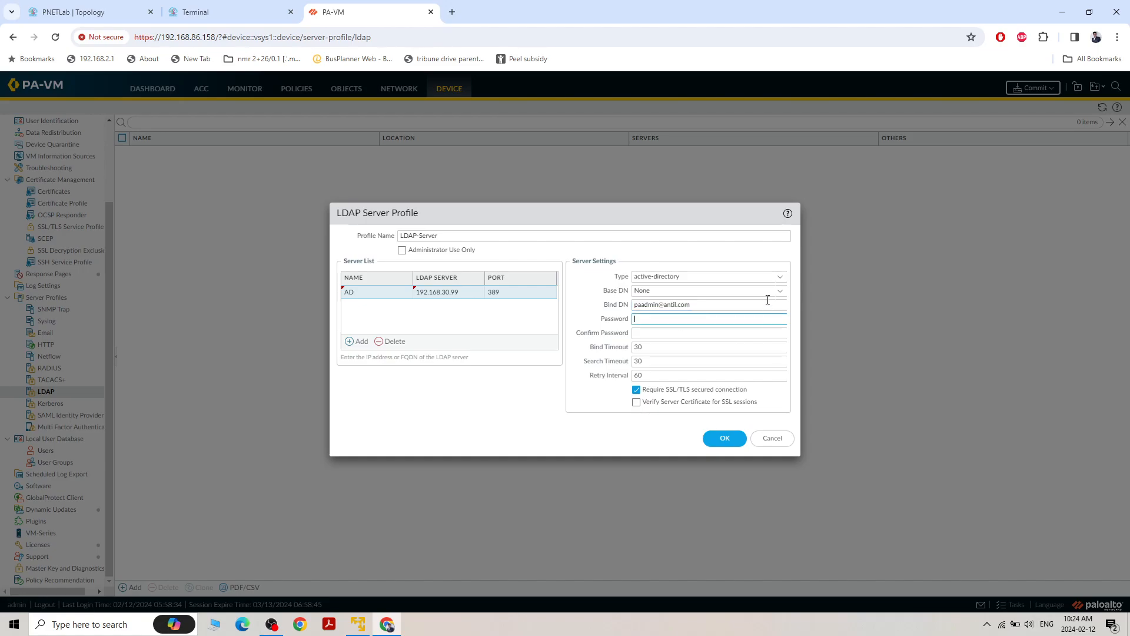
pyautogui.click(778, 292)
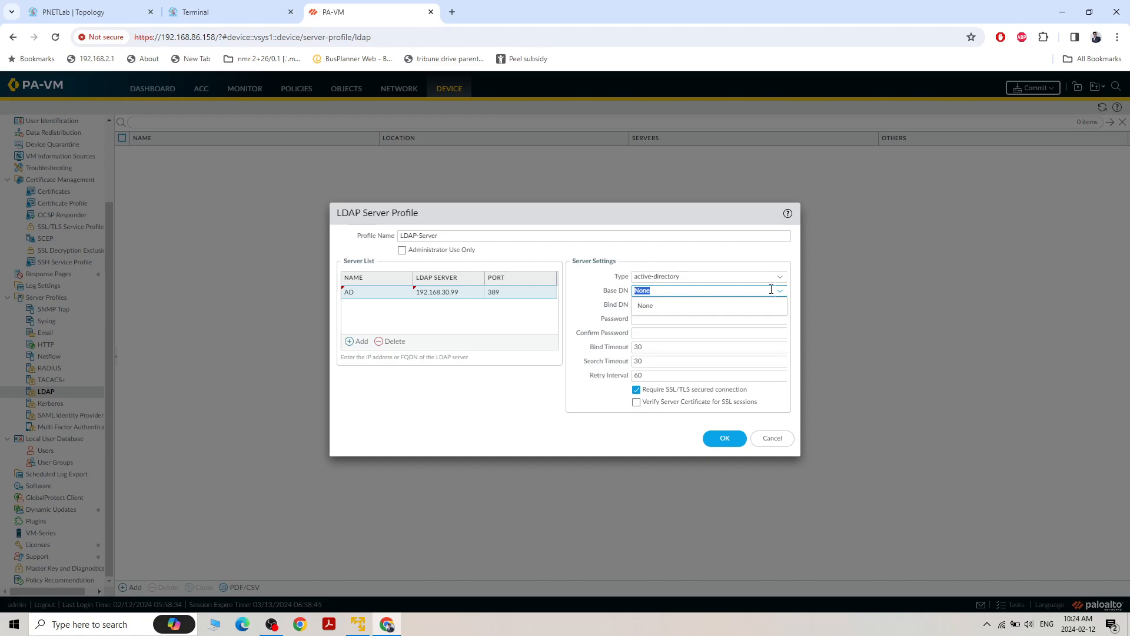
pyautogui.click(686, 320)
pyautogui.click(675, 320)
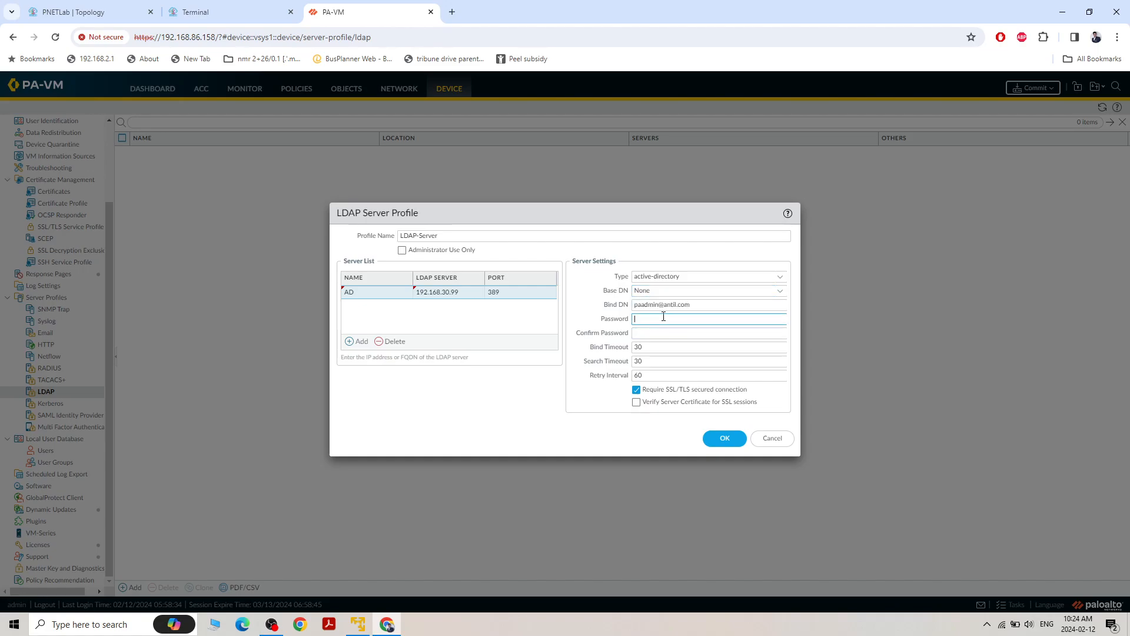
pyautogui.write('admin')
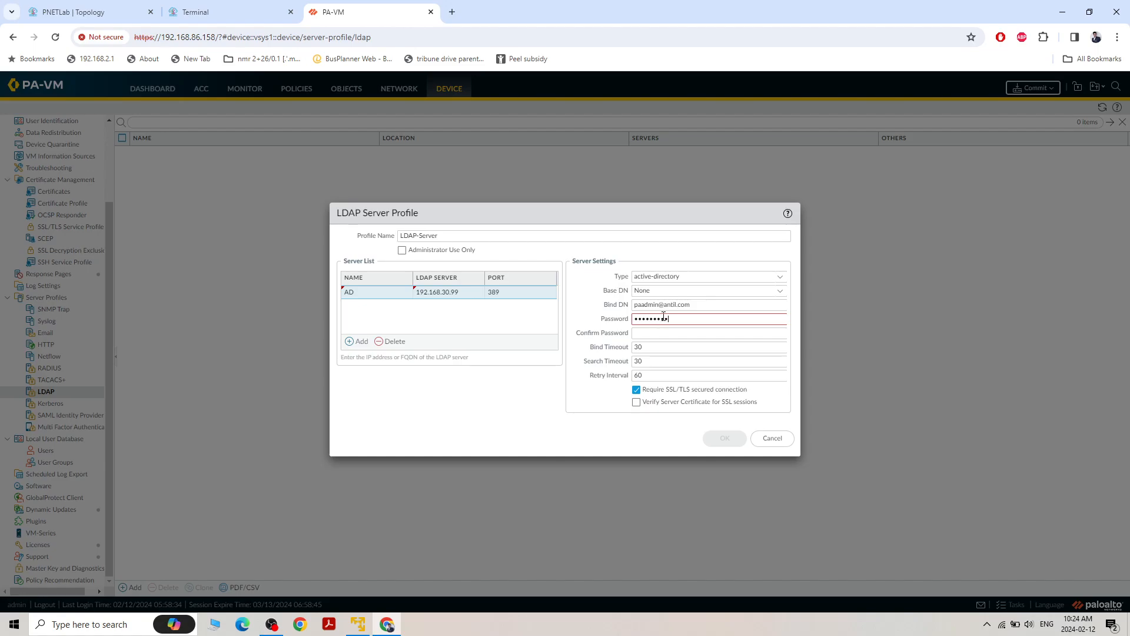
pyautogui.click(669, 330)
pyautogui.write('ad•••••••')
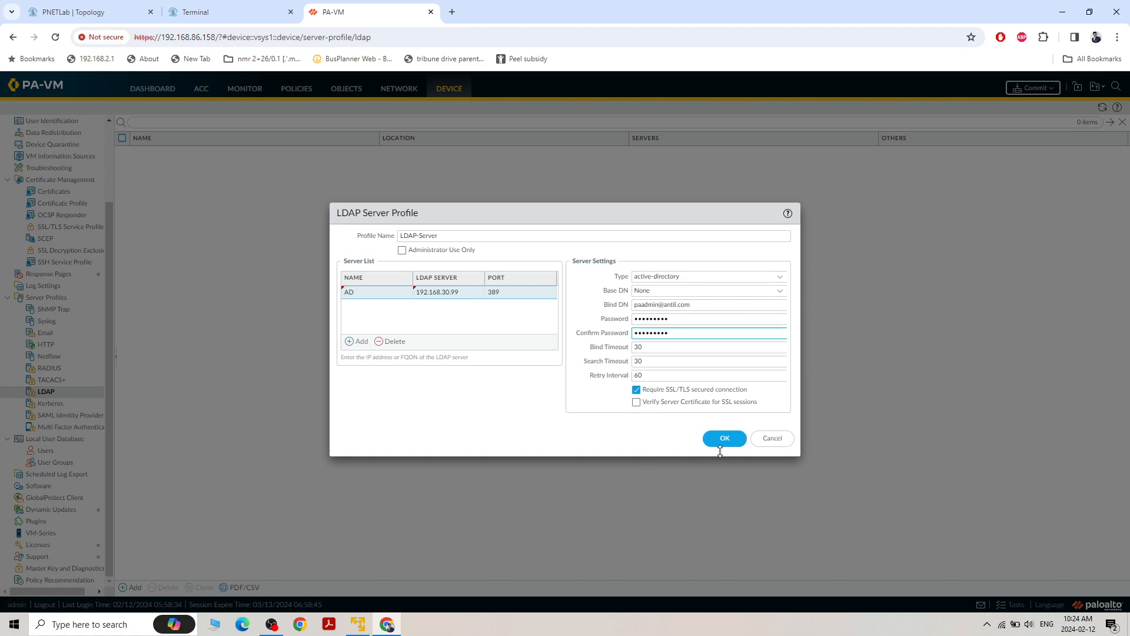
# Turn off the required SSL/TLS secured connection for the LDAP server profile and save the profile
pyautogui.click(637, 391)
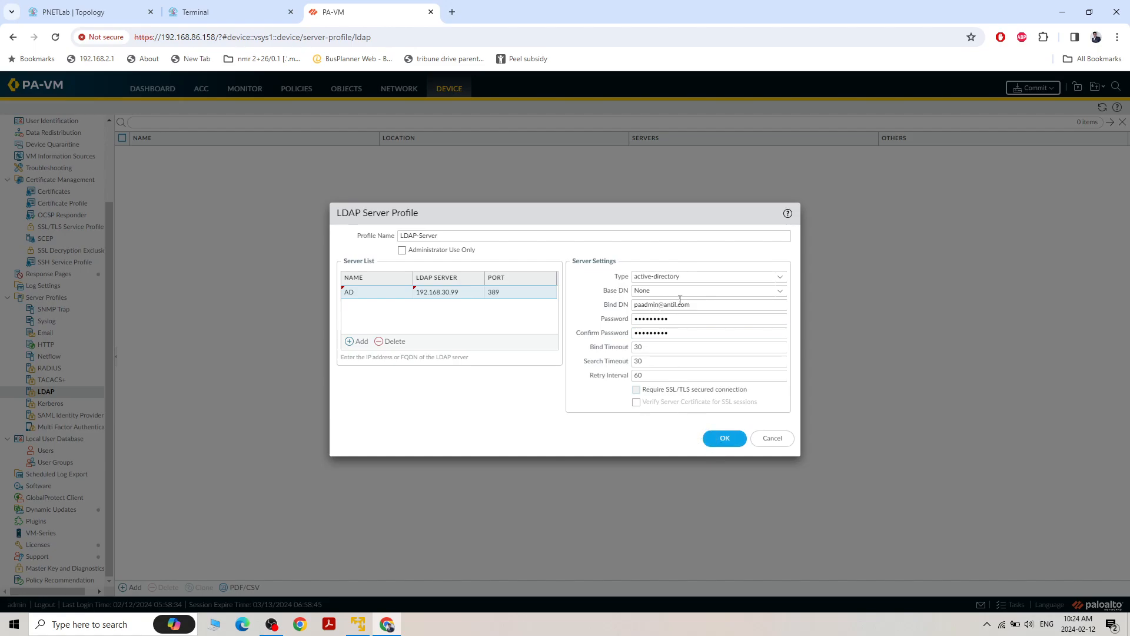
pyautogui.click(780, 290)
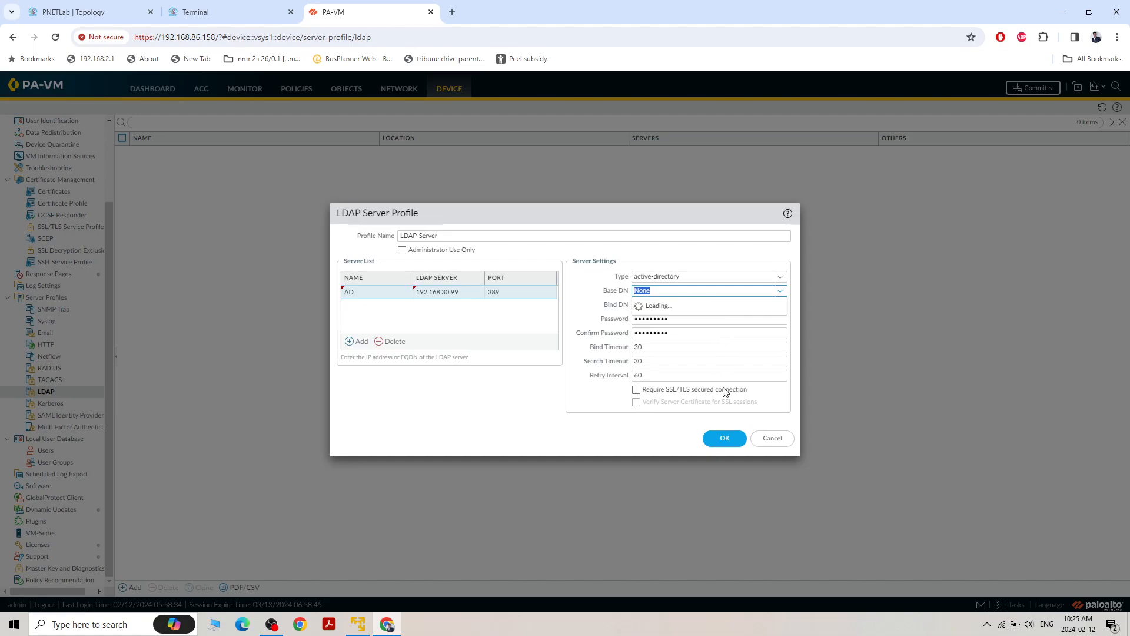
pyautogui.click(719, 441)
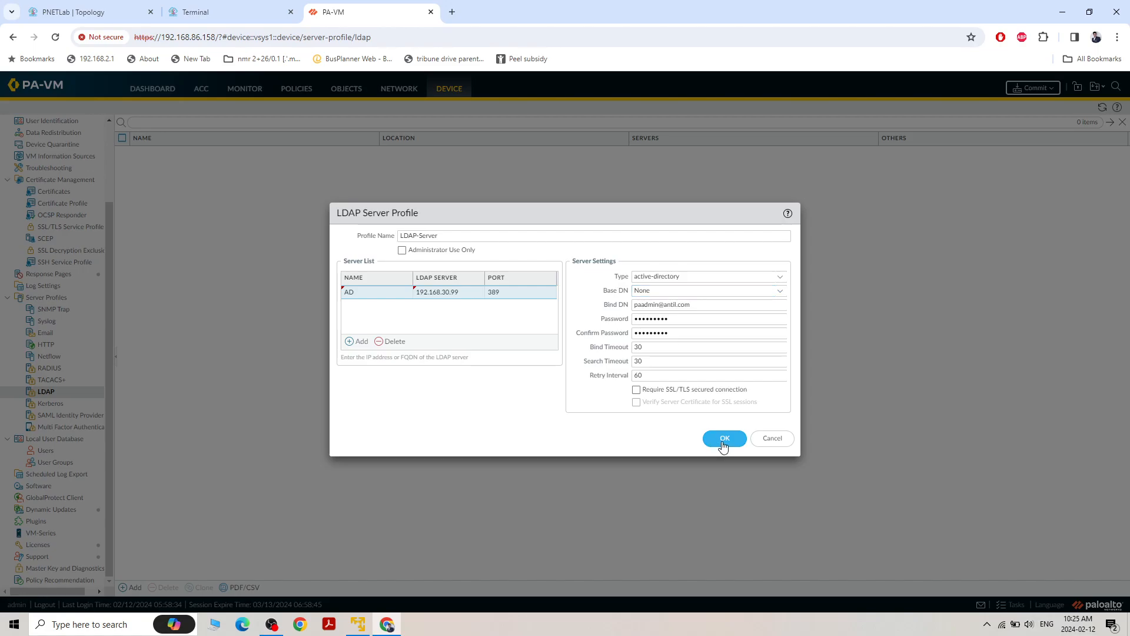
# Commit all pending changes to the firewall's running configuration and dismiss the commit status
pyautogui.click(1025, 89)
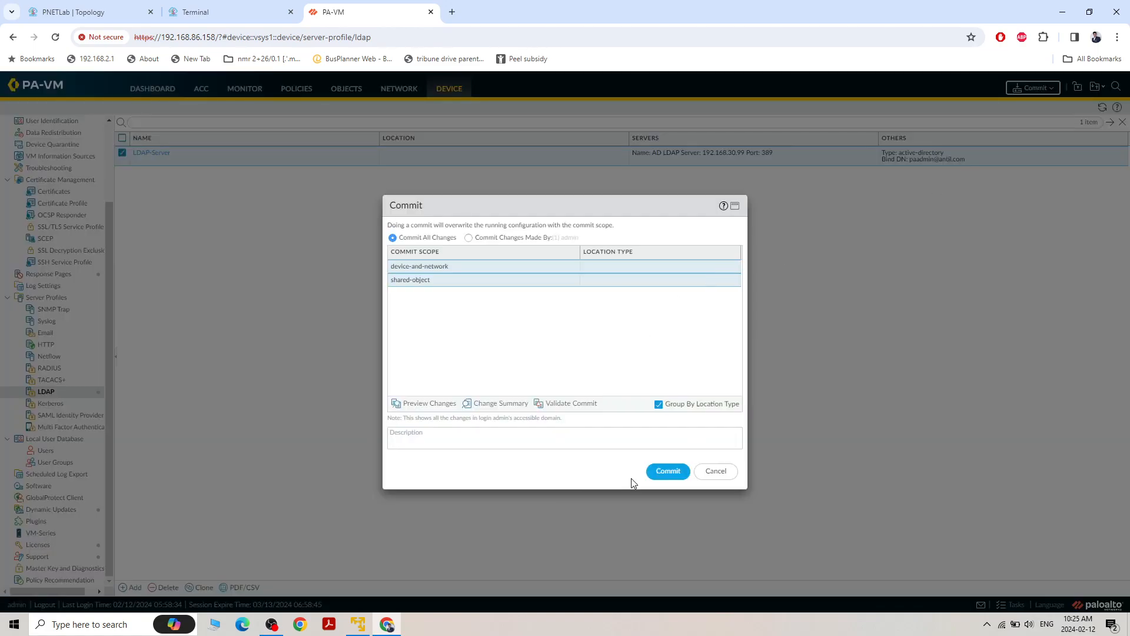
pyautogui.click(676, 469)
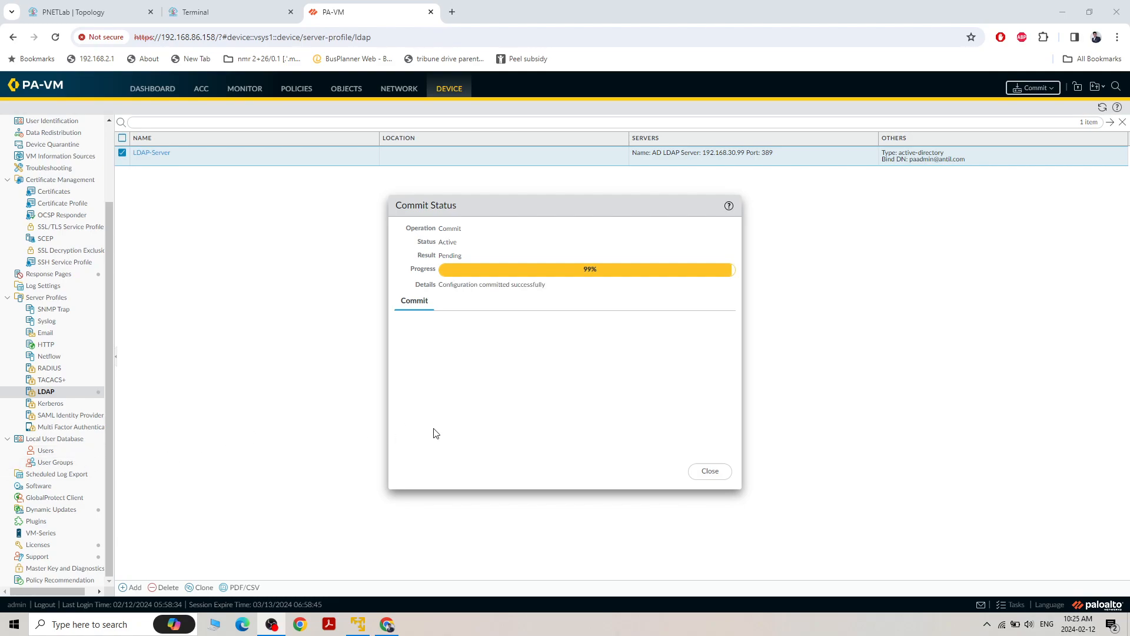
pyautogui.click(720, 477)
# Reopen the LDAP-Server profile, set its Base DN to DC=antil,DC=com and save it
pyautogui.click(151, 153)
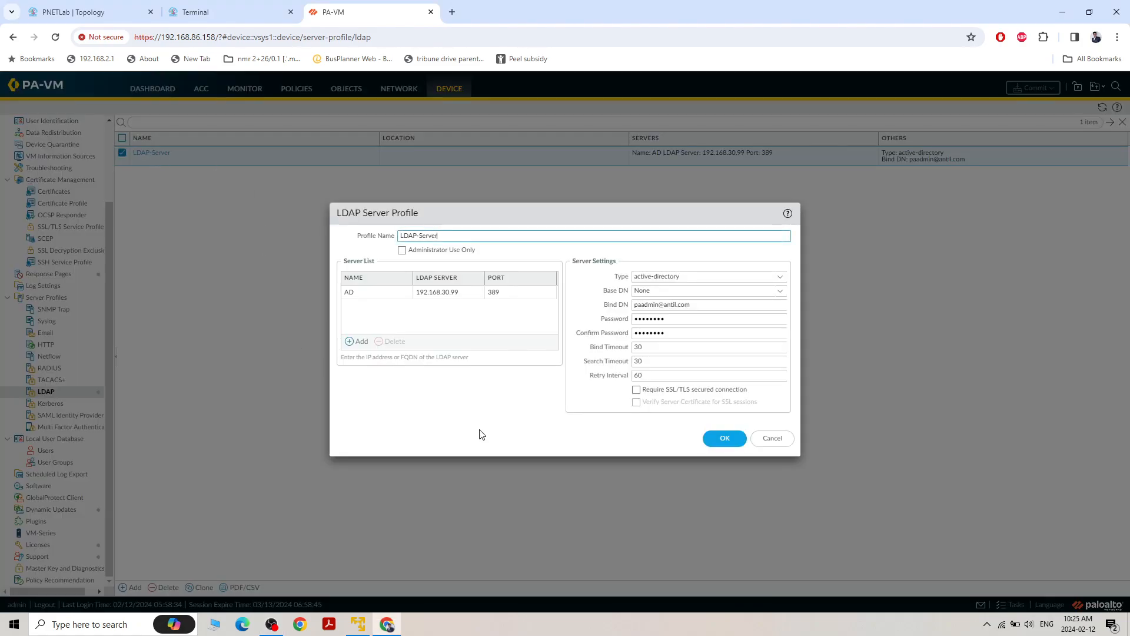
pyautogui.click(771, 292)
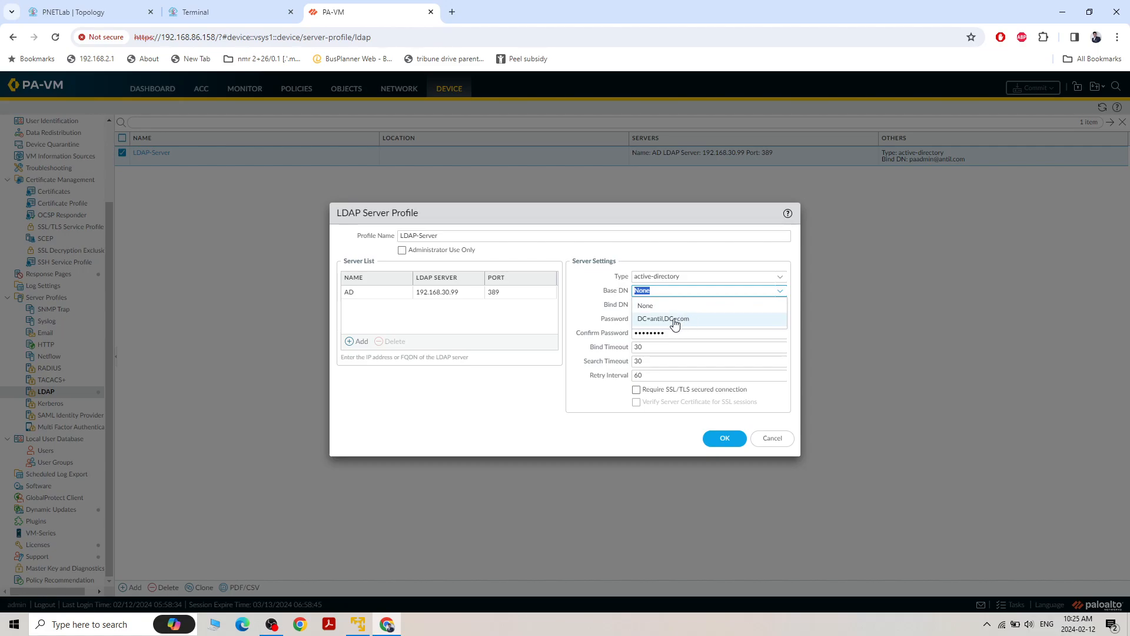
pyautogui.click(675, 320)
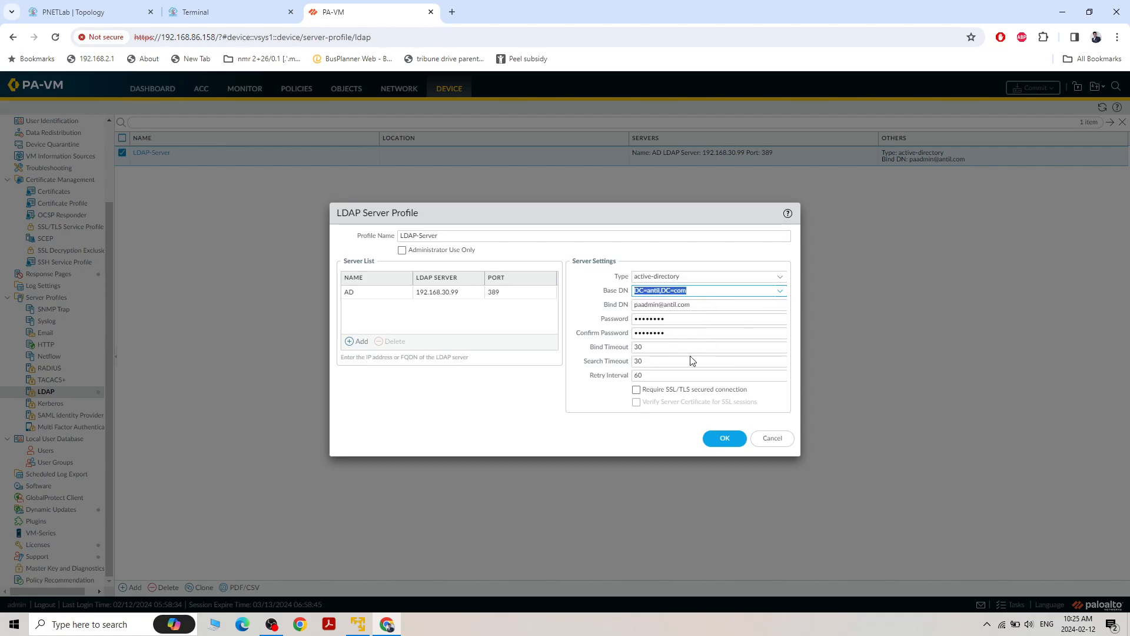
pyautogui.click(721, 439)
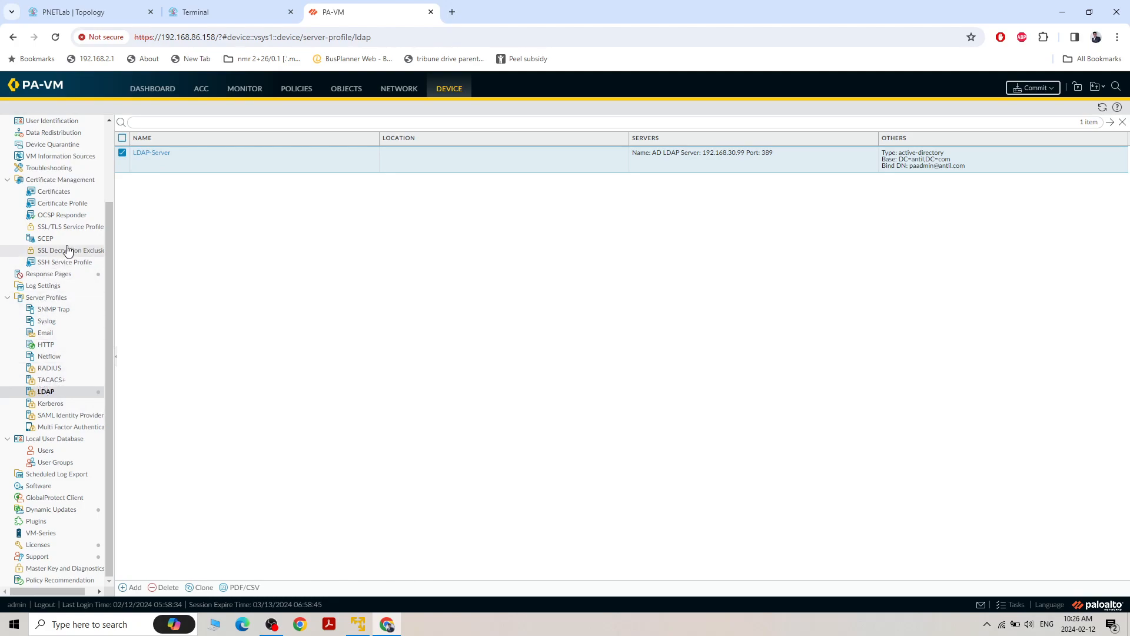
# Start a new authentication profile named AD-Authentication-Profile and set its type to LDAP
pyautogui.scroll(2, 54, 251)
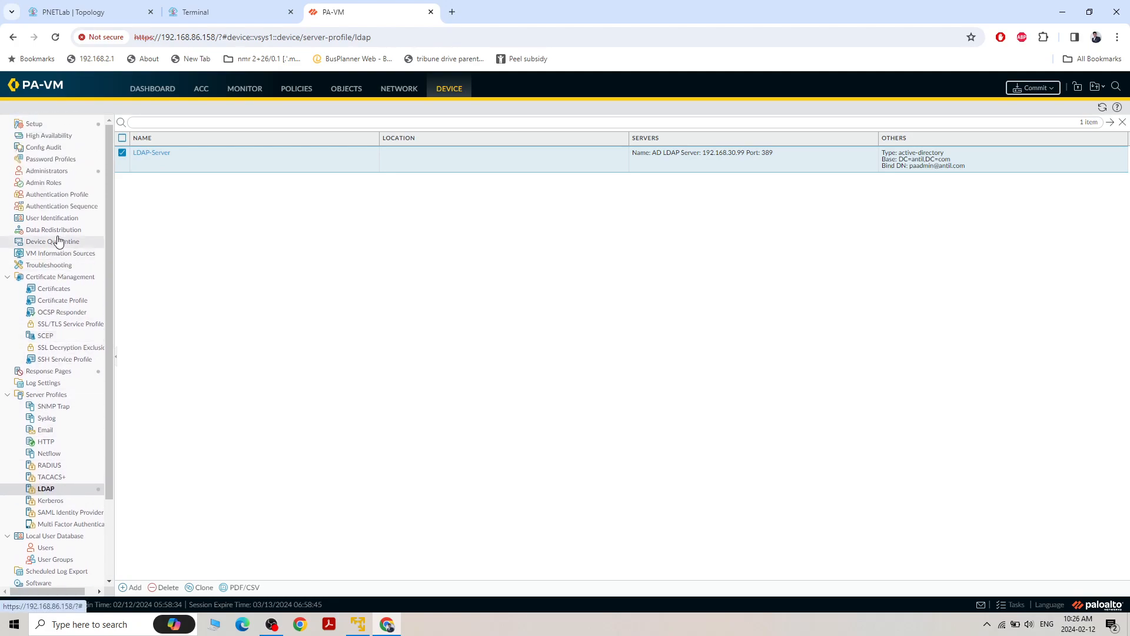
pyautogui.click(61, 198)
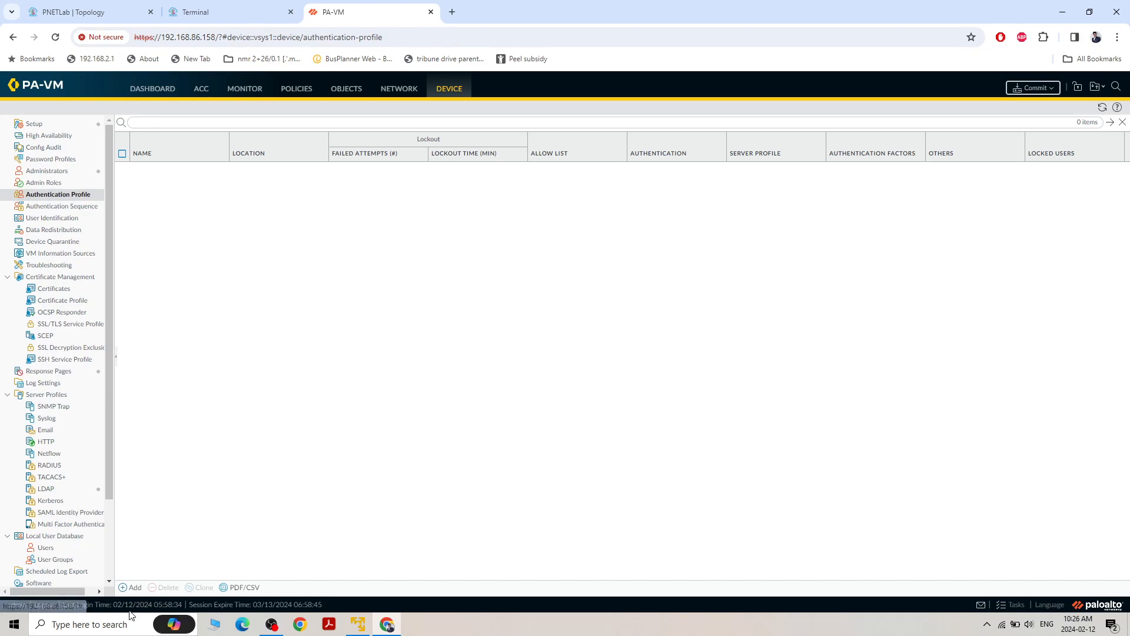
pyautogui.click(134, 587)
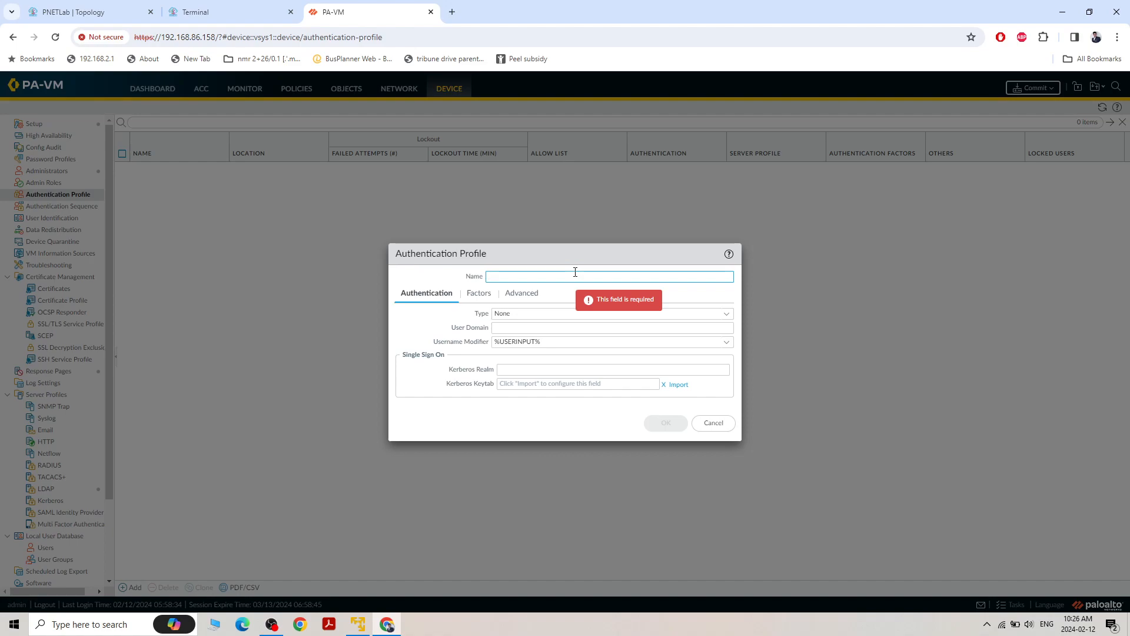
pyautogui.write('AD')
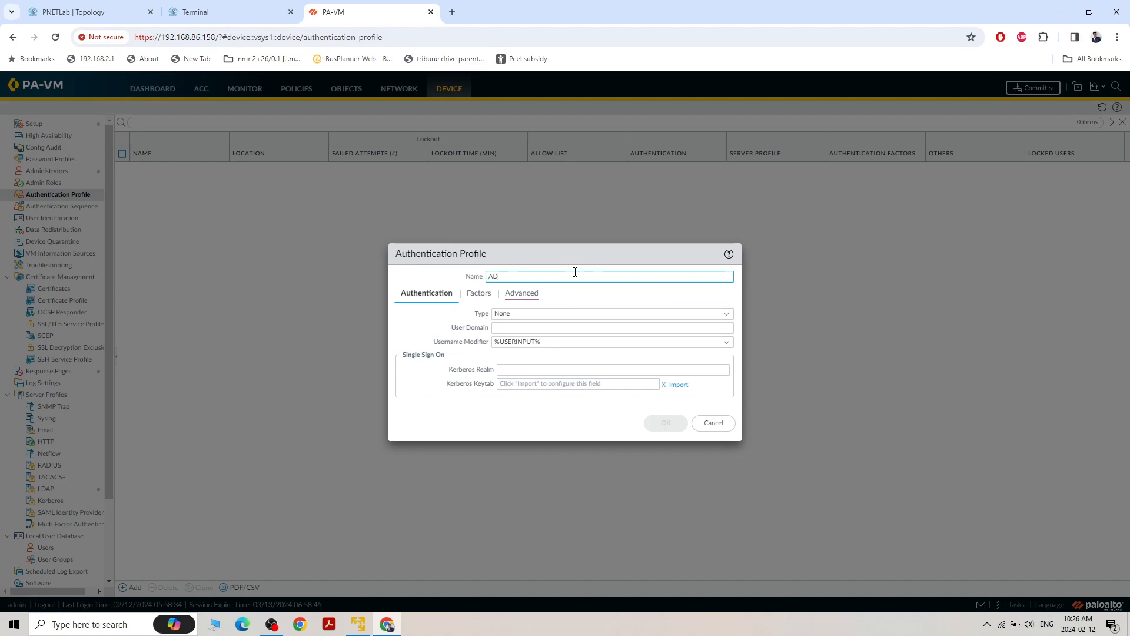
pyautogui.write('-Authenticat')
pyautogui.write('ion-Profile')
pyautogui.click(726, 318)
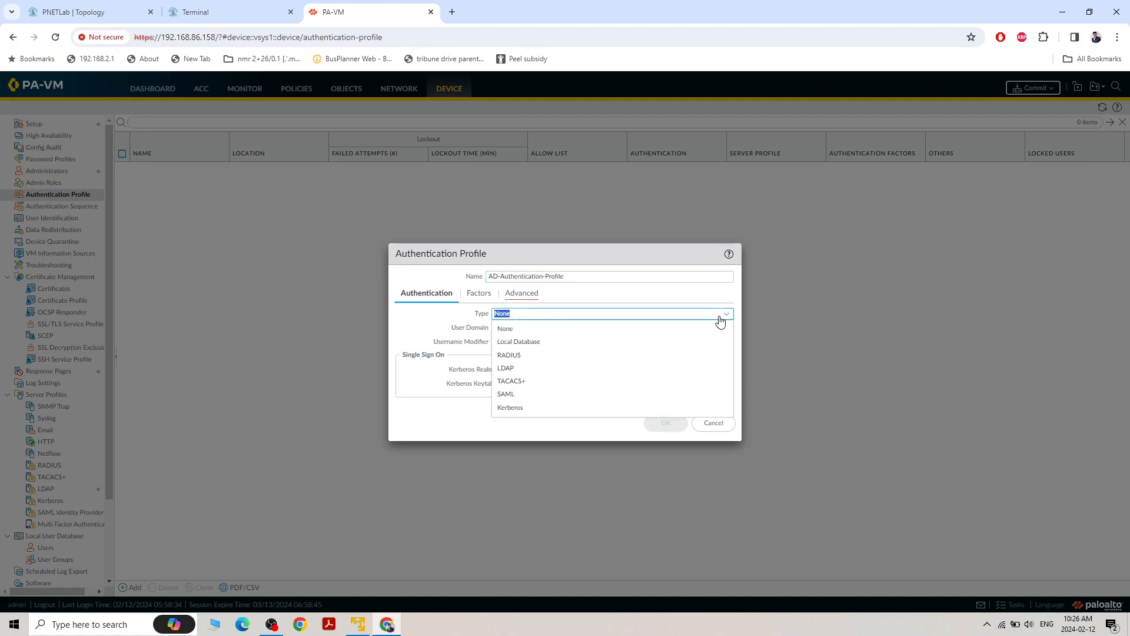
pyautogui.click(539, 369)
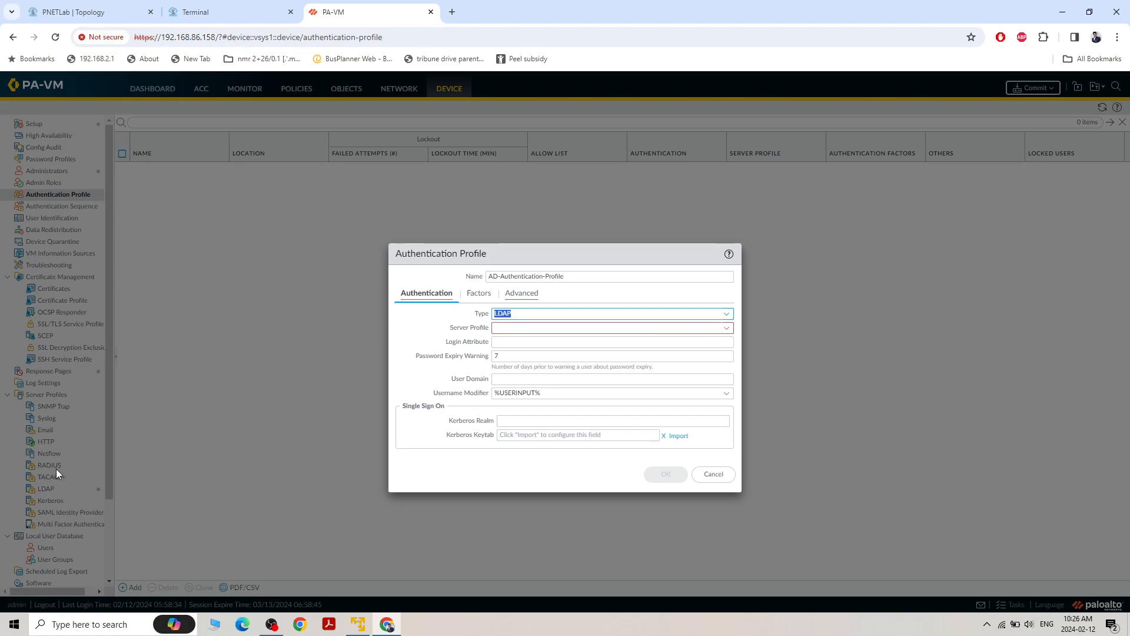
pyautogui.click(726, 327)
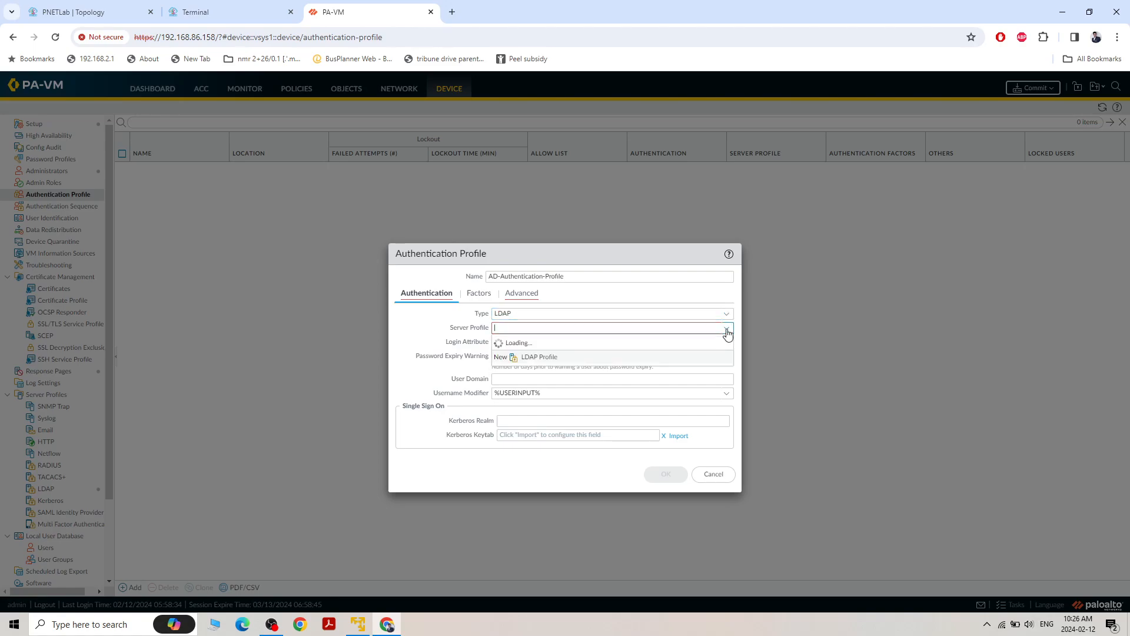
pyautogui.click(543, 357)
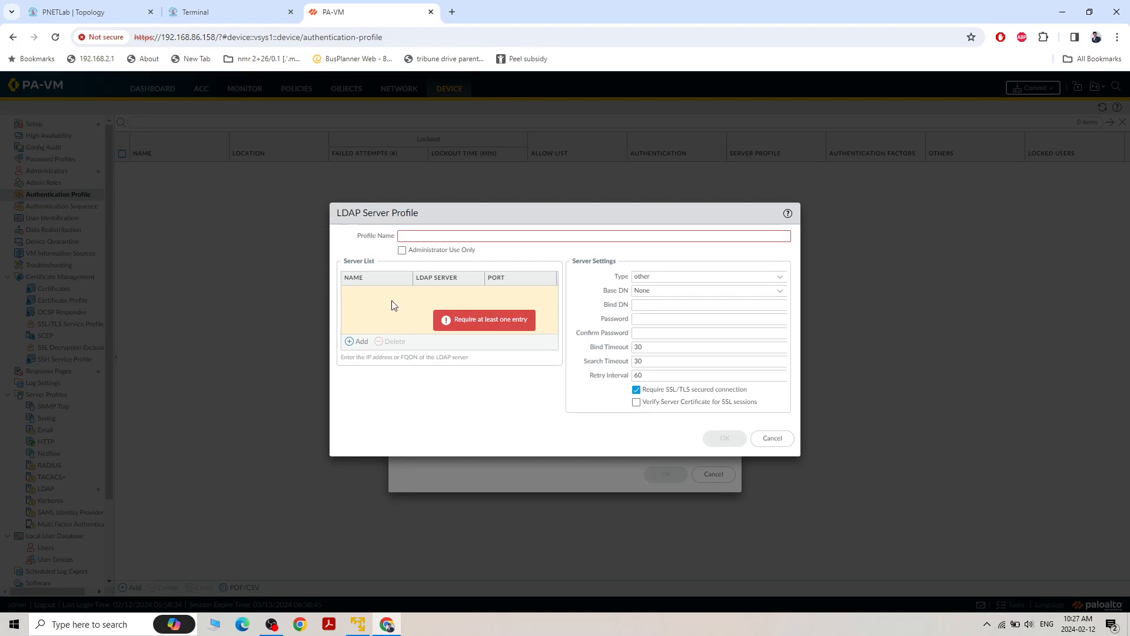
pyautogui.click(349, 342)
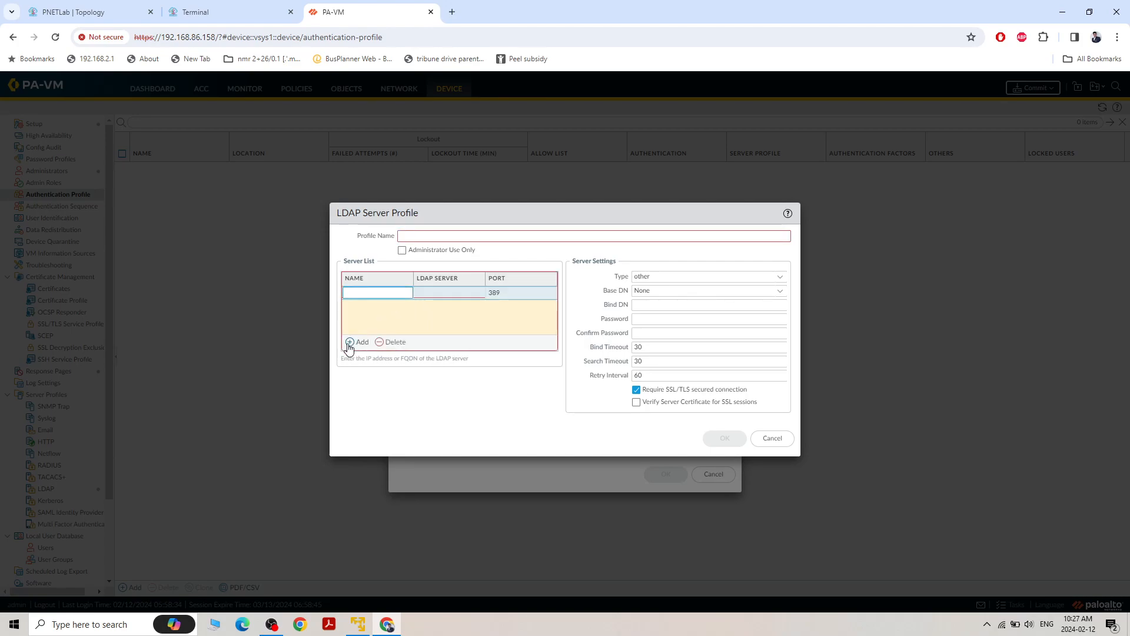
pyautogui.click(773, 438)
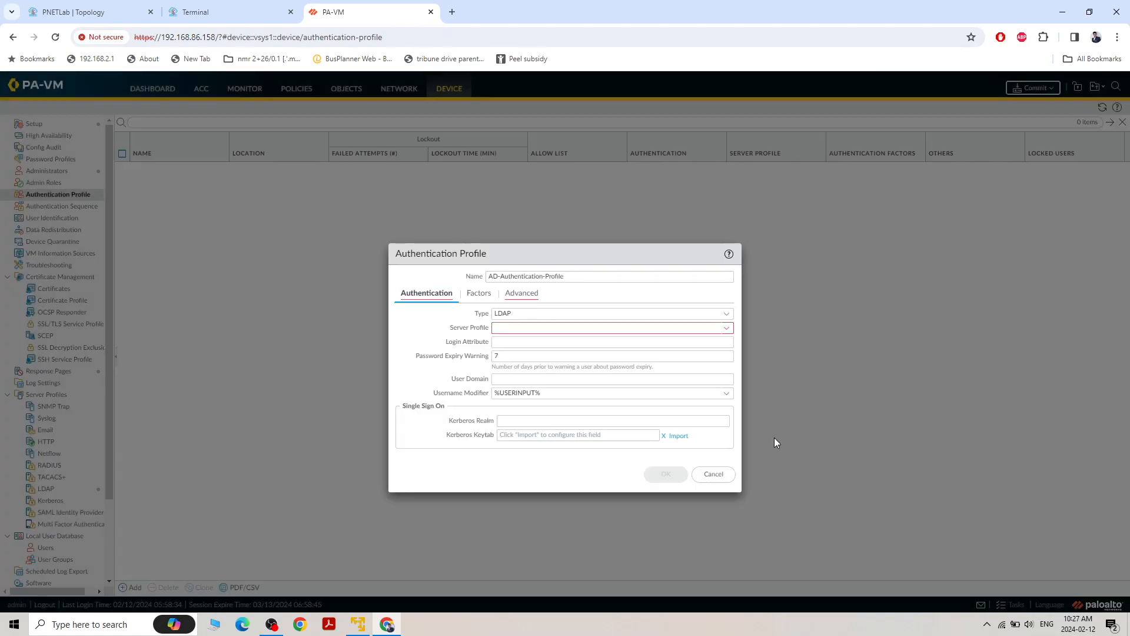
# Assign the existing LDAP-Server as the authentication profile's server profile
pyautogui.click(724, 329)
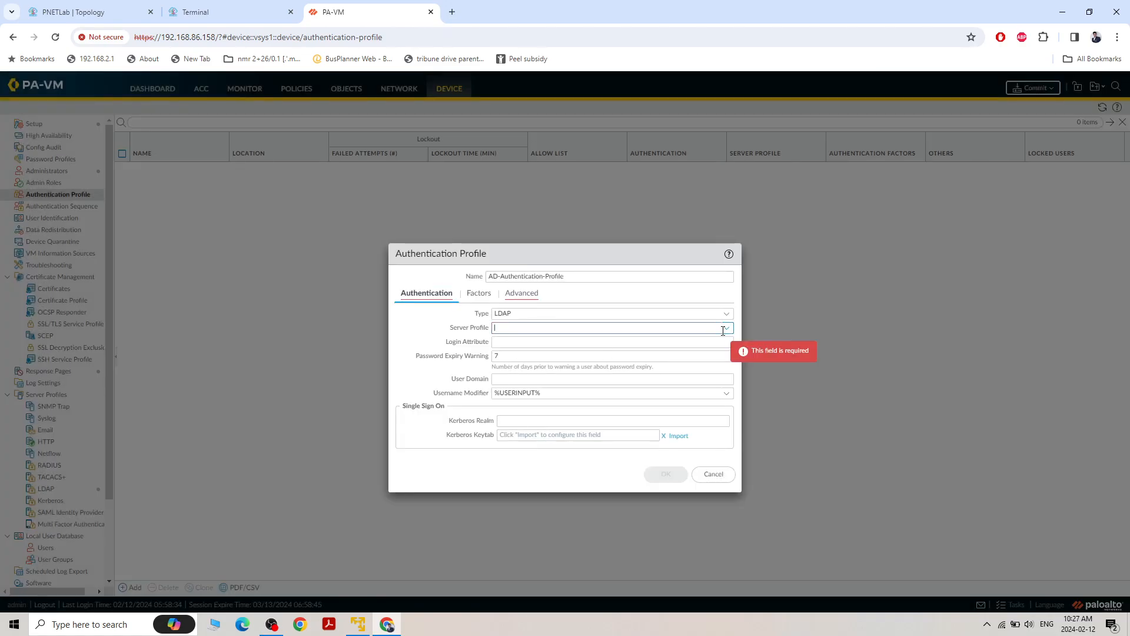
pyautogui.click(726, 331)
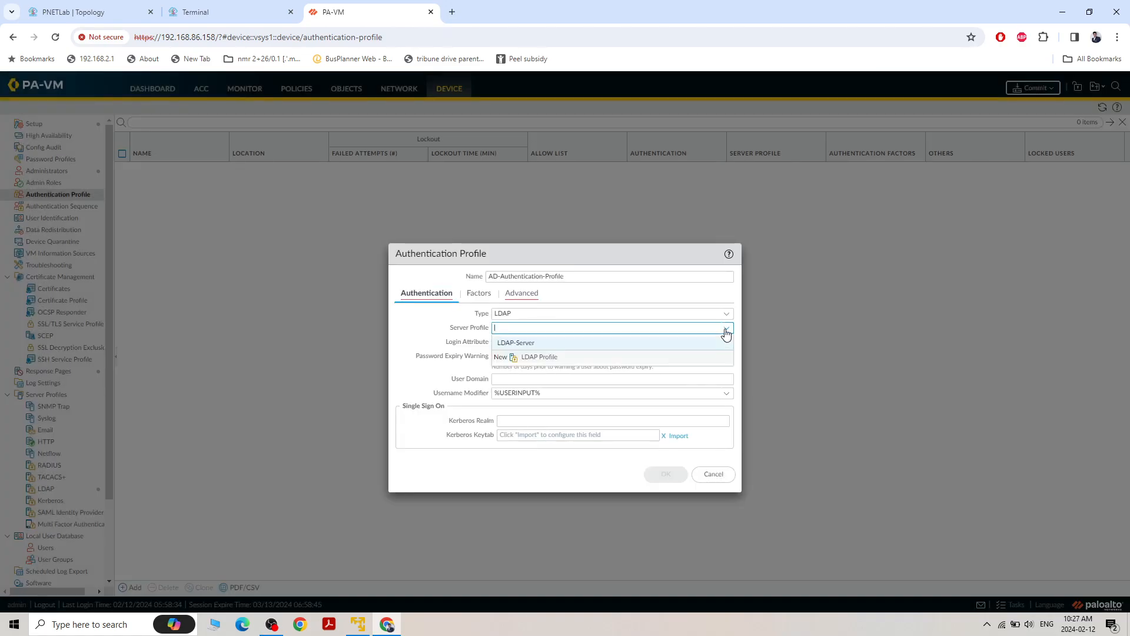
pyautogui.click(524, 343)
# Search Google in a new browser tab for samaccountname and copy the attribute name sAMAccountName from the featured result
pyautogui.click(558, 341)
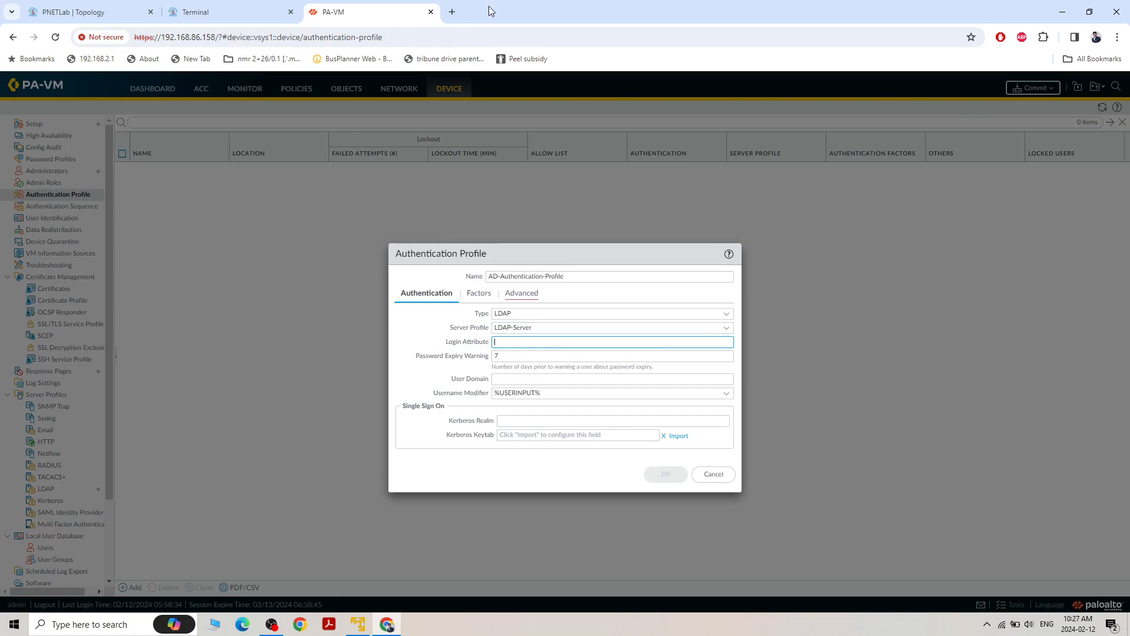
pyautogui.click(451, 12)
pyautogui.click(460, 302)
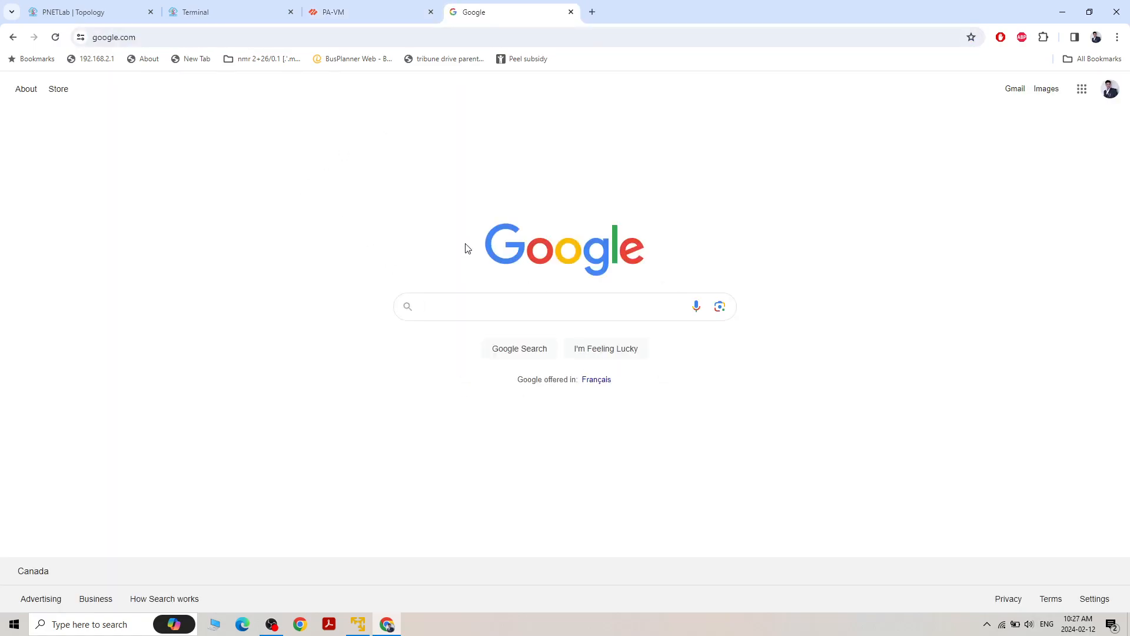
pyautogui.write('sama')
pyautogui.press('Down')
pyautogui.press('Return')
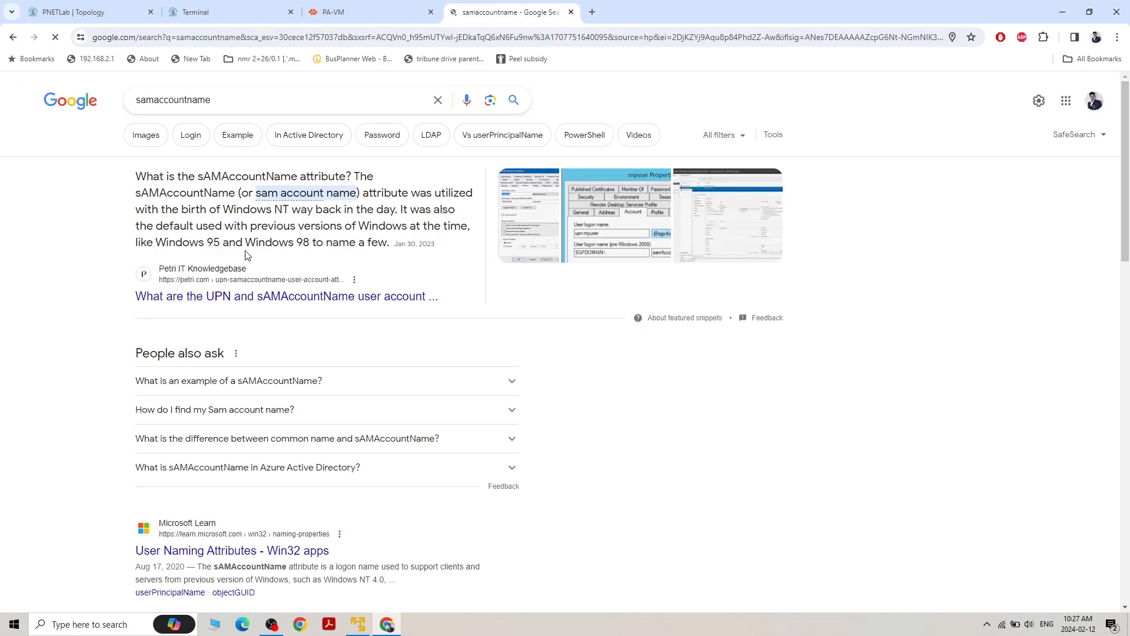
pyautogui.moveTo(234, 195)
pyautogui.mouseDown()
pyautogui.moveTo(136, 196)
pyautogui.moveTo(235, 198)
pyautogui.mouseUp()
pyautogui.rightClick(227, 196)
pyautogui.click(253, 207)
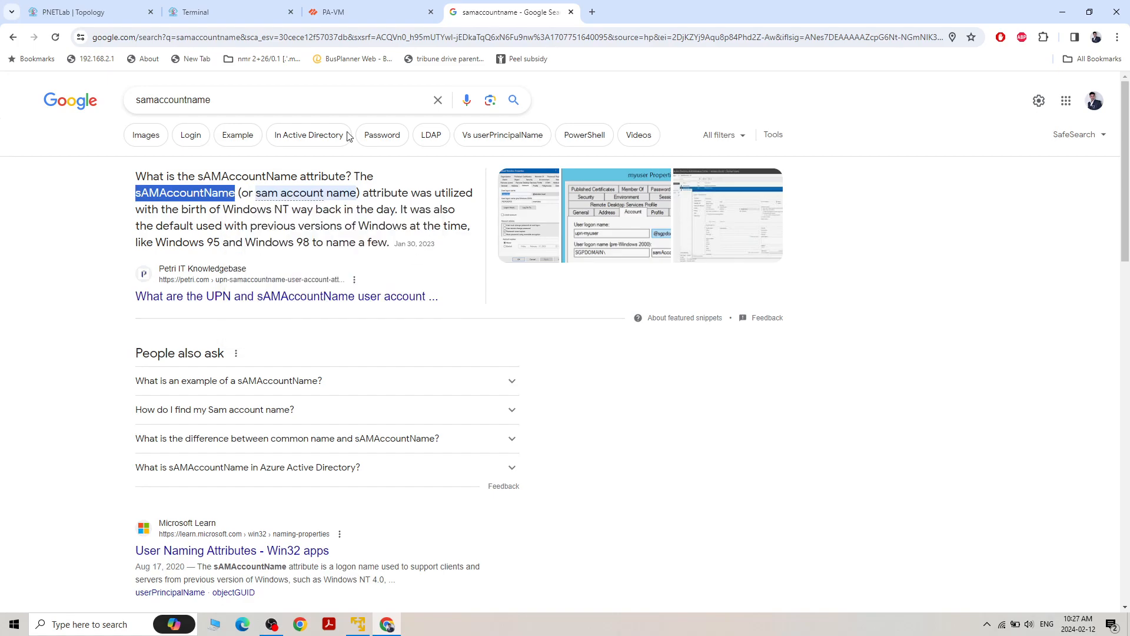
# Return to the firewall's authentication profile and set its login attribute to sAMAccountName and its user domain to antil.com
pyautogui.click(379, 10)
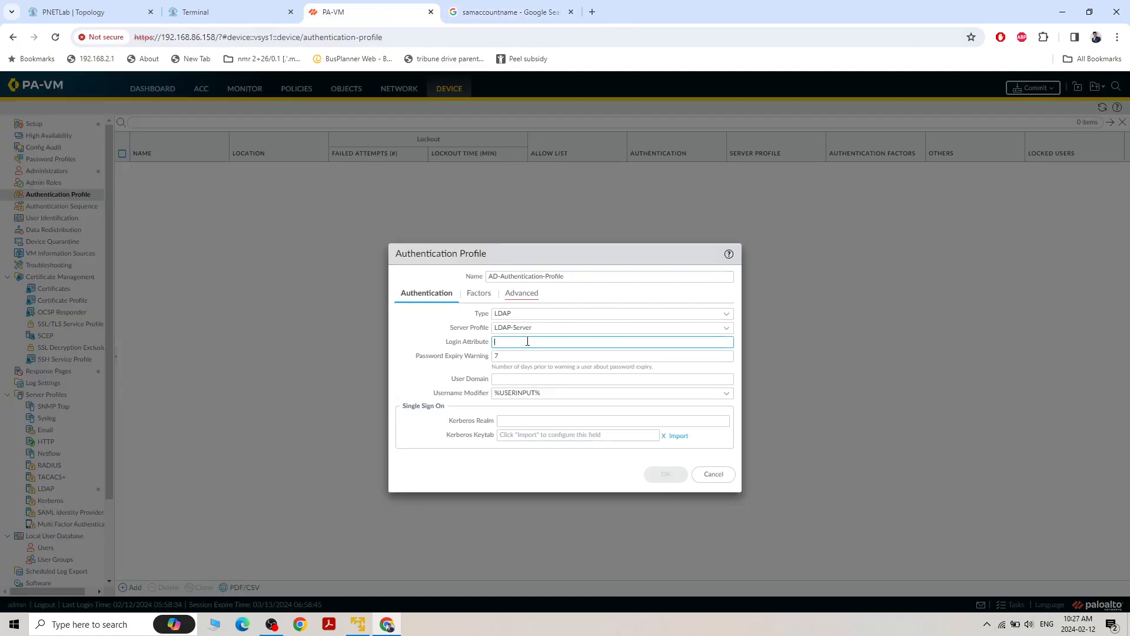
pyautogui.hotkey('ctrl', 'v')
pyautogui.click(547, 378)
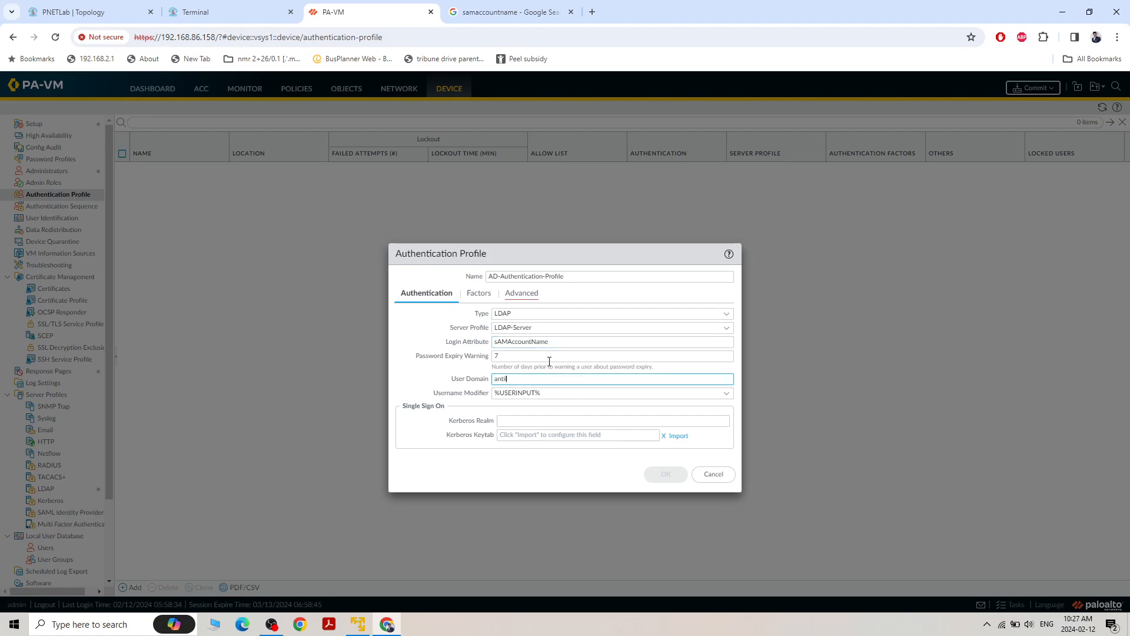
pyautogui.write('antil.com')
pyautogui.click(427, 335)
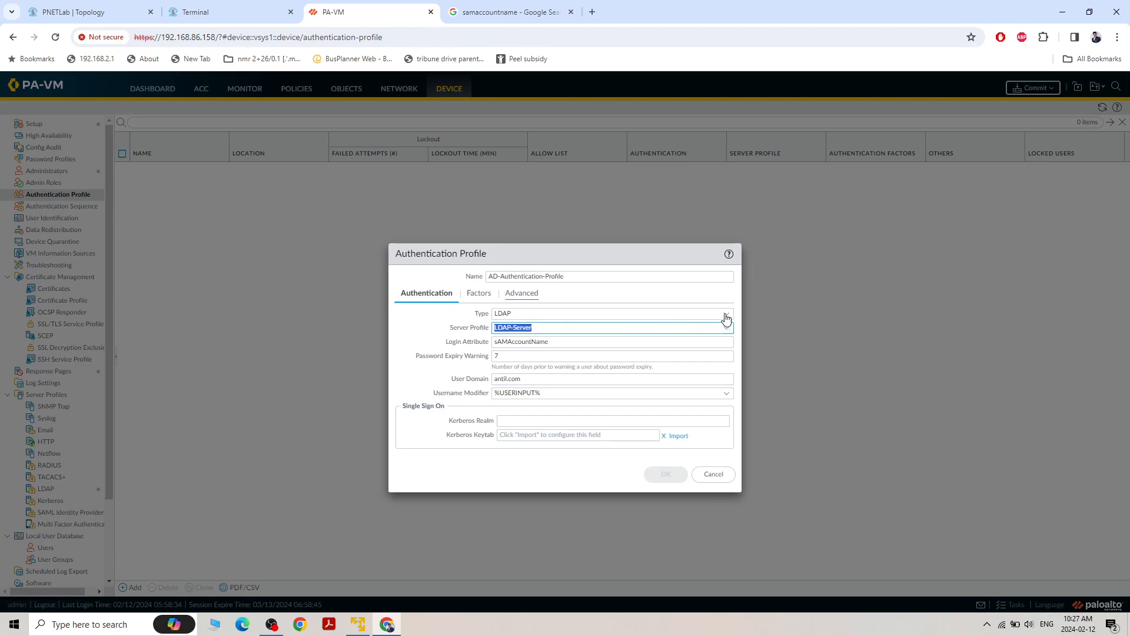
pyautogui.click(562, 342)
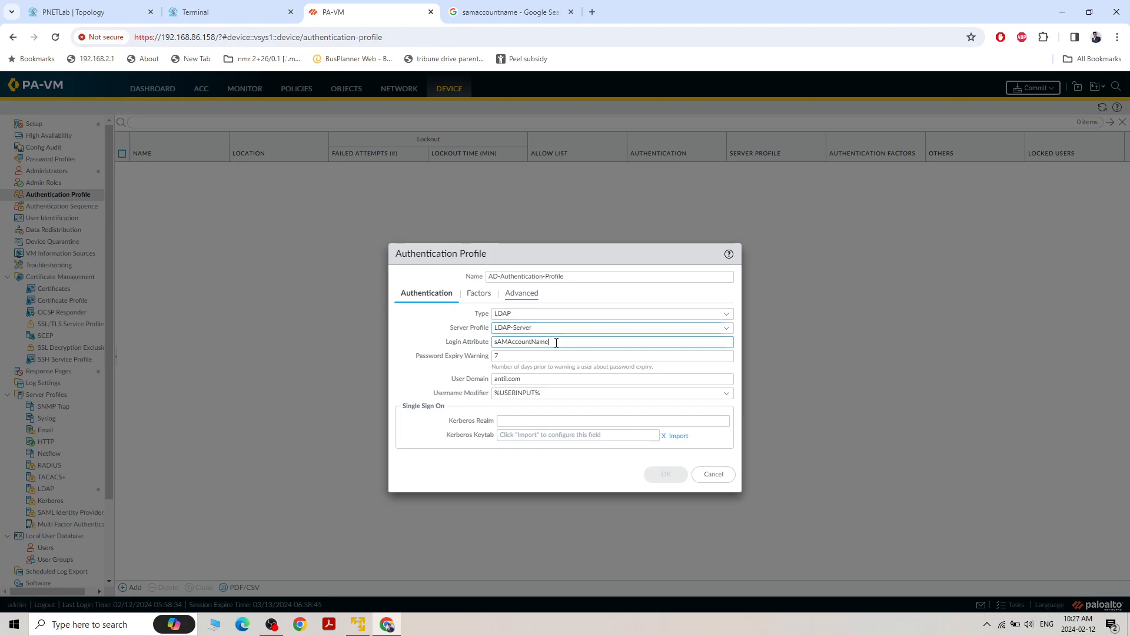
pyautogui.moveTo(561, 342); pyautogui.dragTo(496, 342)
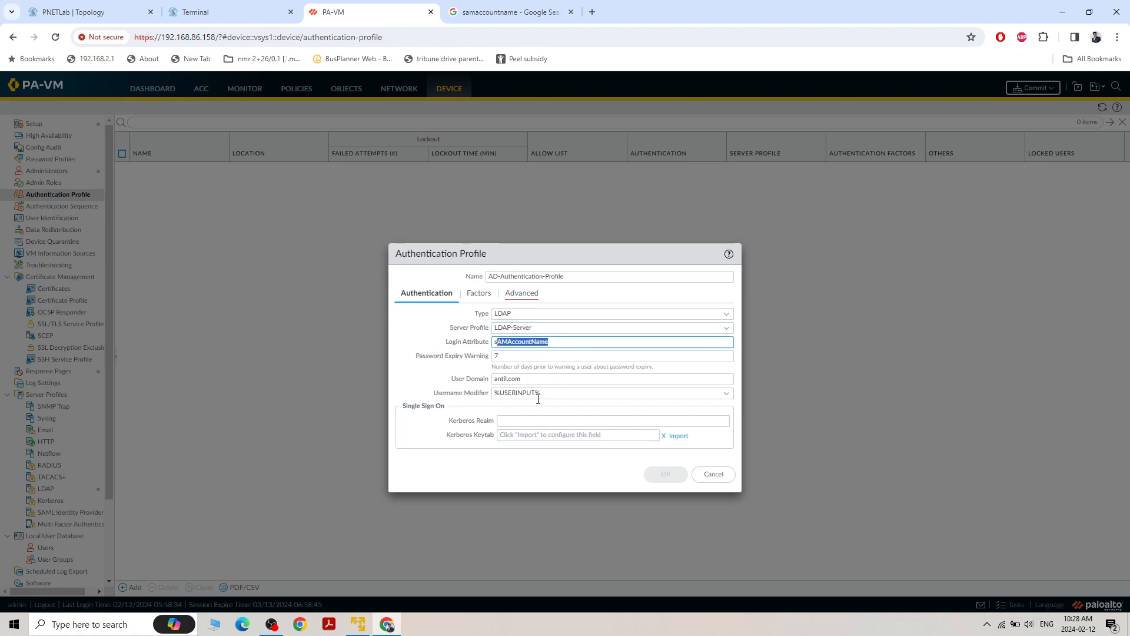
# Add all to the authentication profile's allow list and save the profile
pyautogui.click(478, 293)
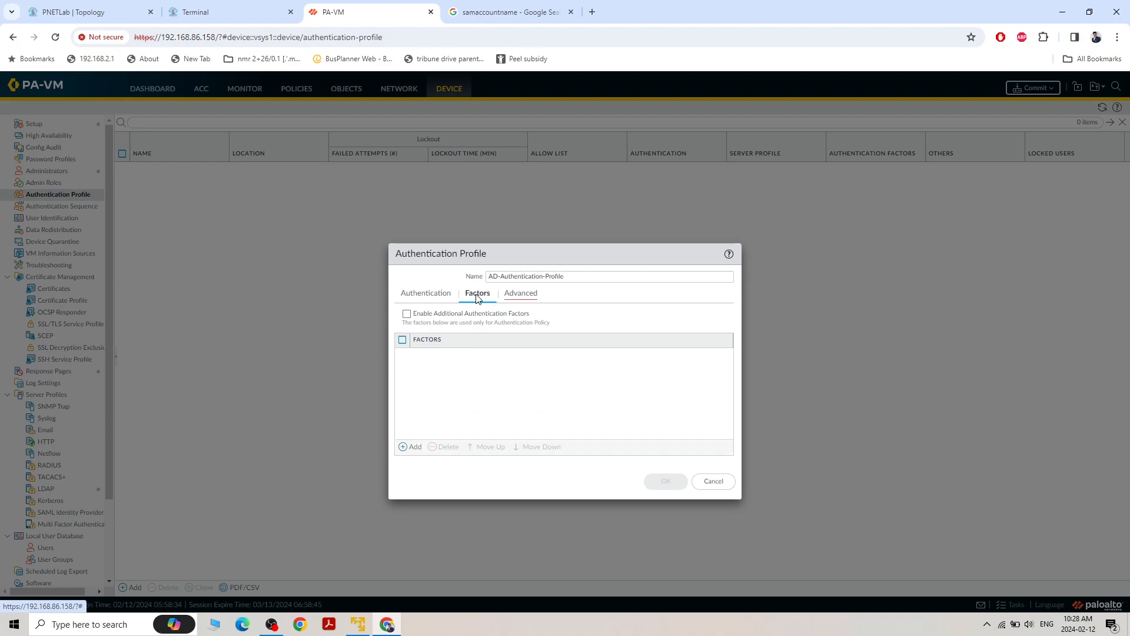
pyautogui.click(533, 303)
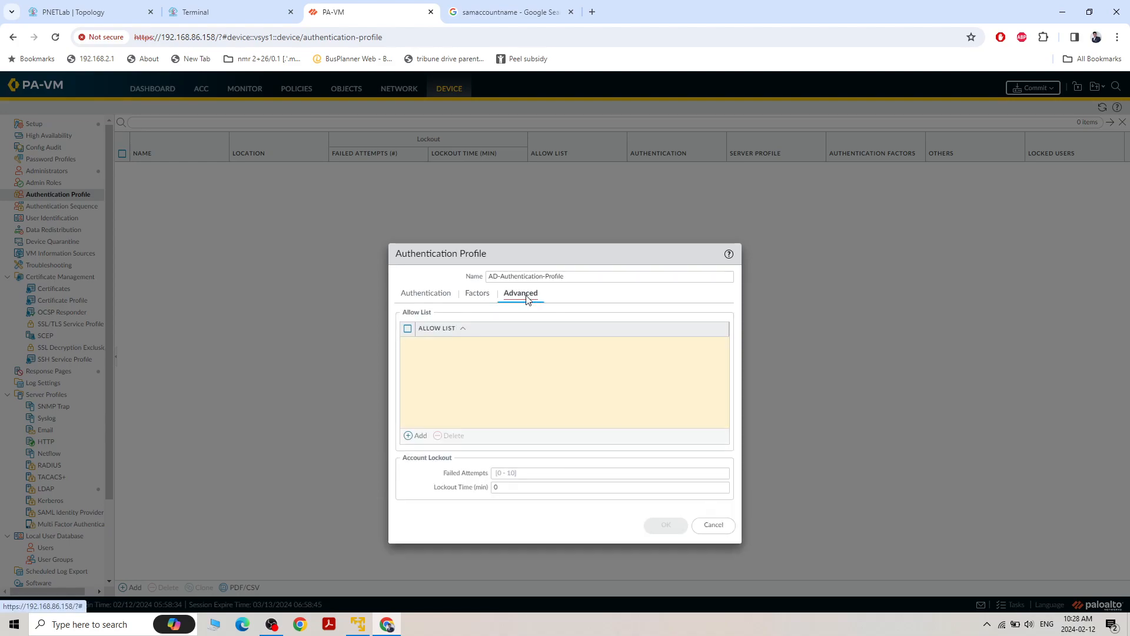
pyautogui.click(413, 435)
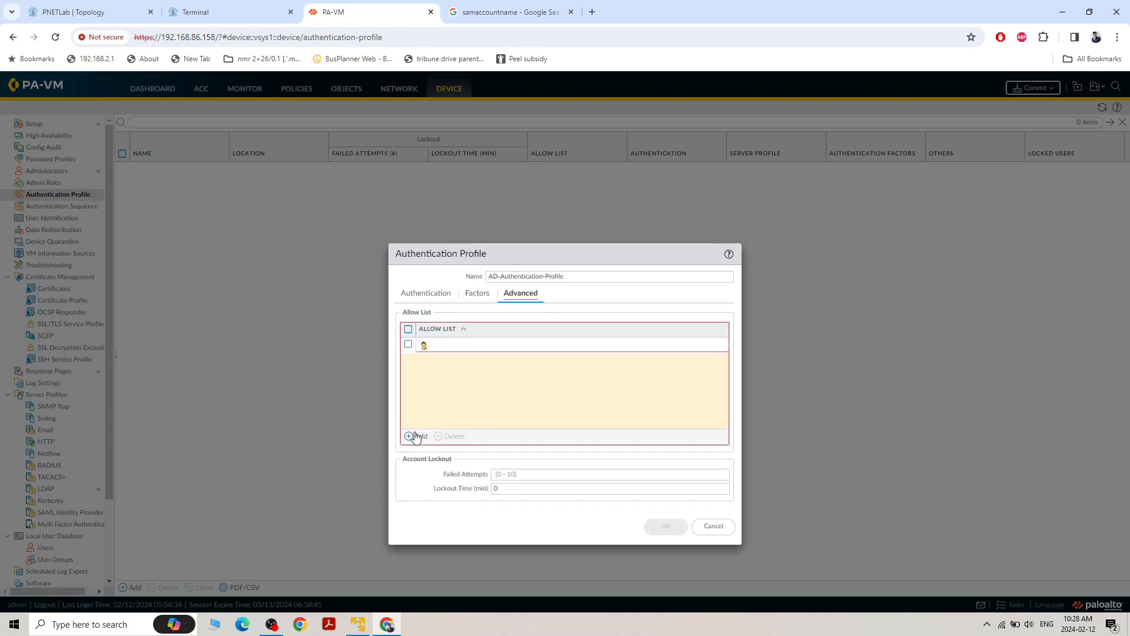
pyautogui.click(432, 357)
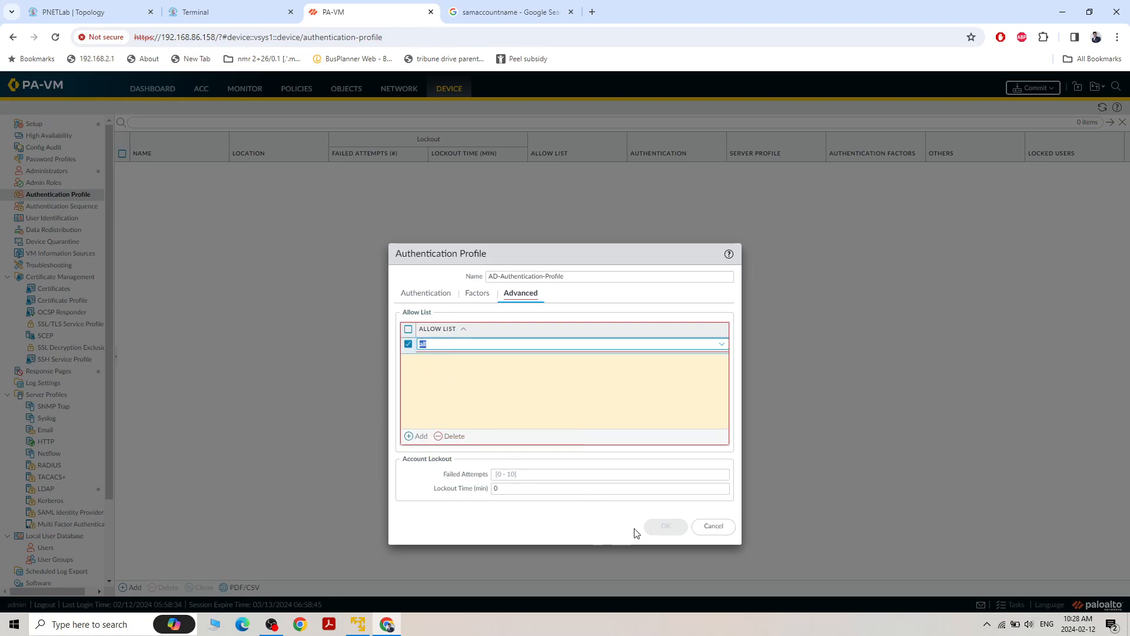
pyautogui.click(515, 399)
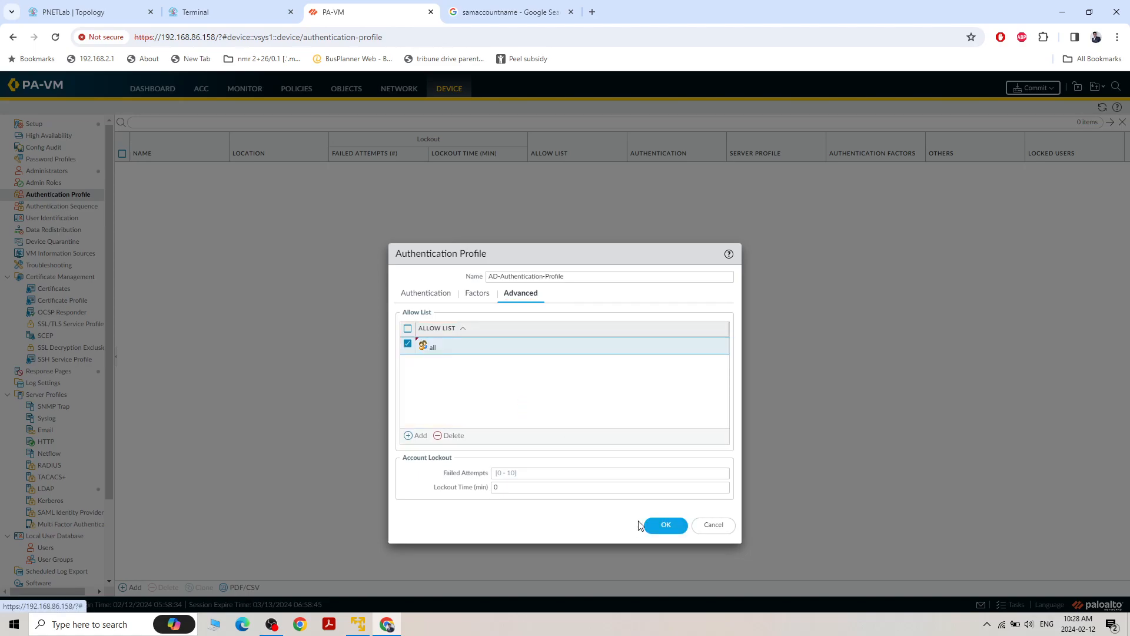
pyautogui.click(666, 525)
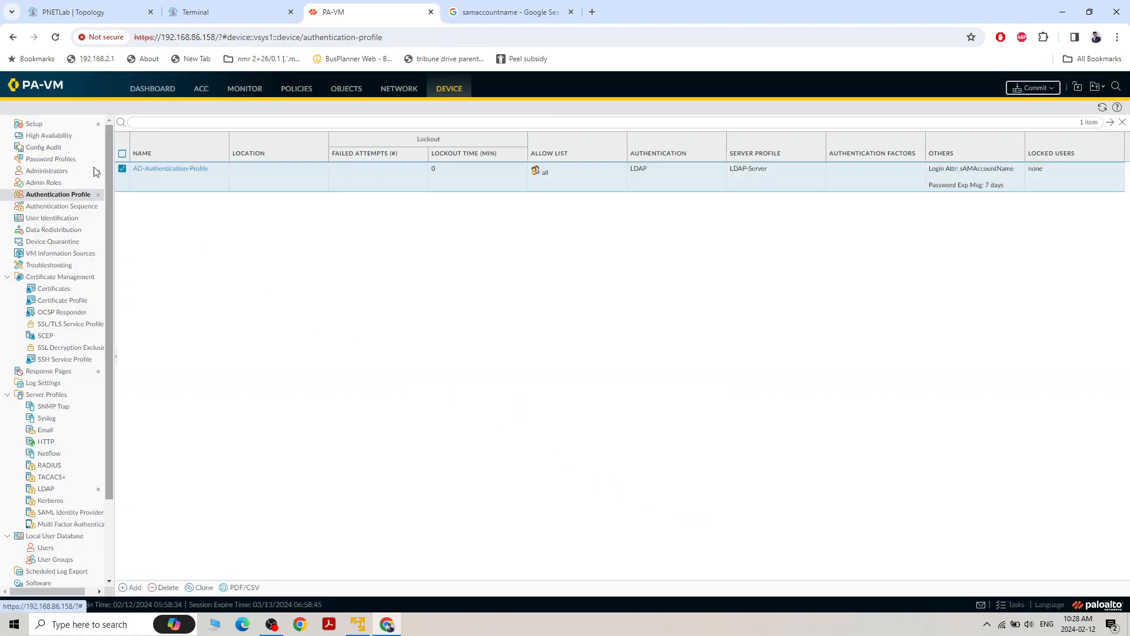
pyautogui.click(47, 489)
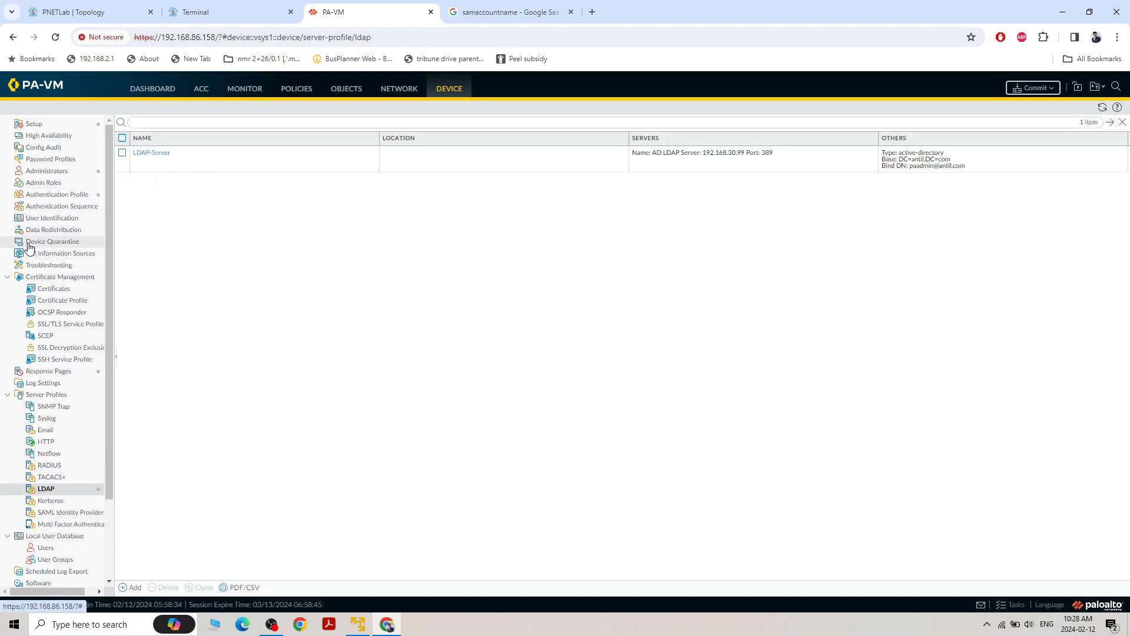
pyautogui.click(57, 194)
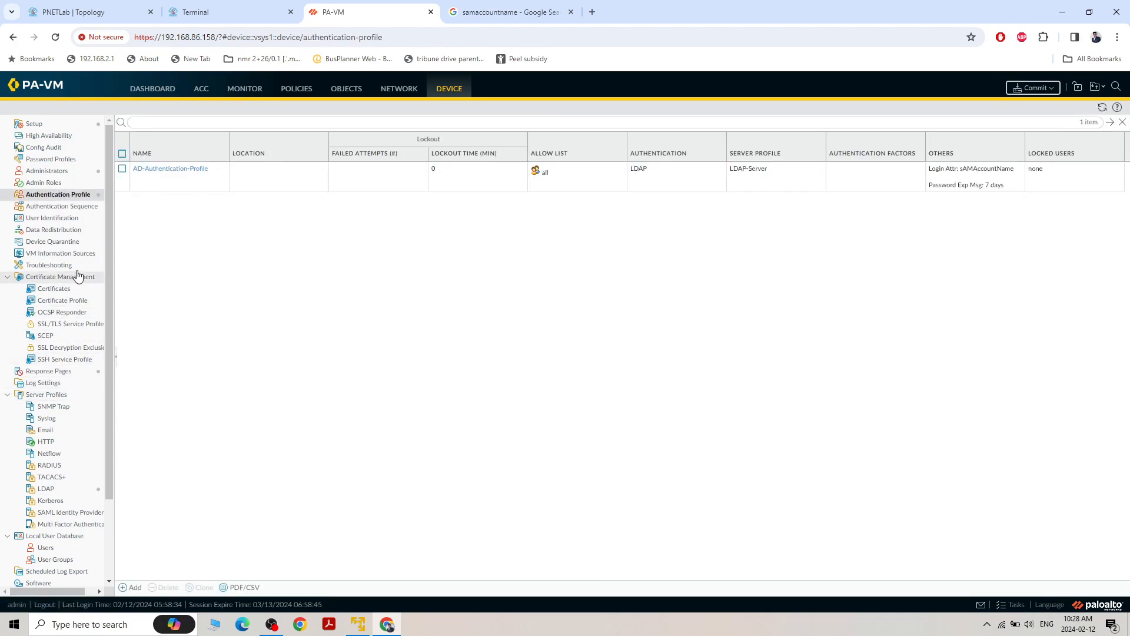
# In the User-ID agent setup, set the server monitor account's username to antil\paadmin, then enter and confirm the account password
pyautogui.click(66, 219)
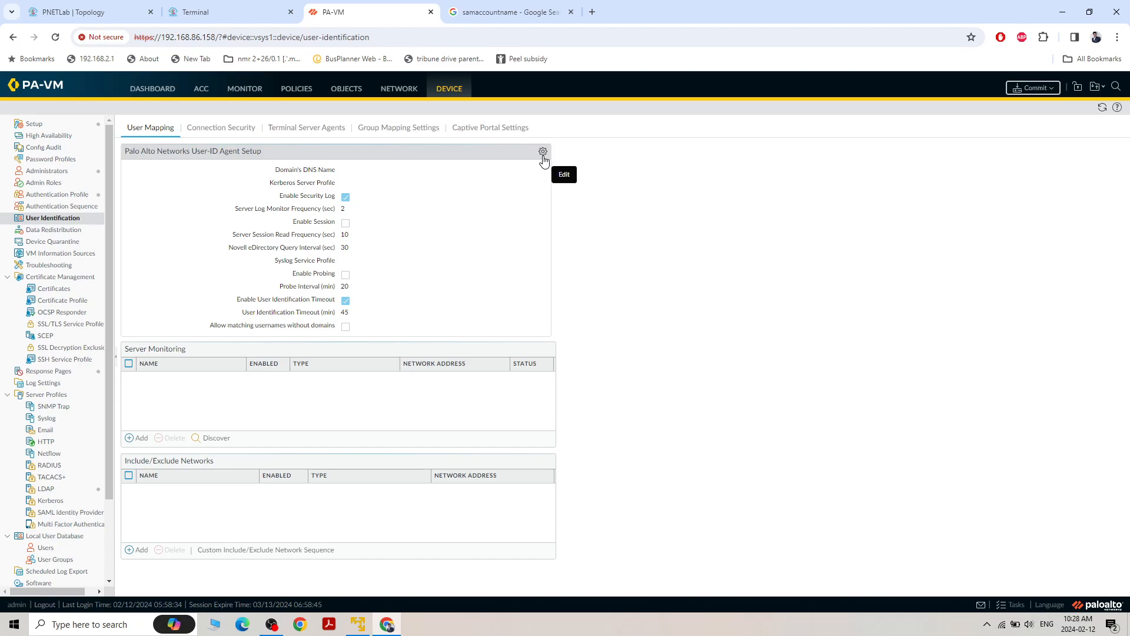
pyautogui.click(543, 152)
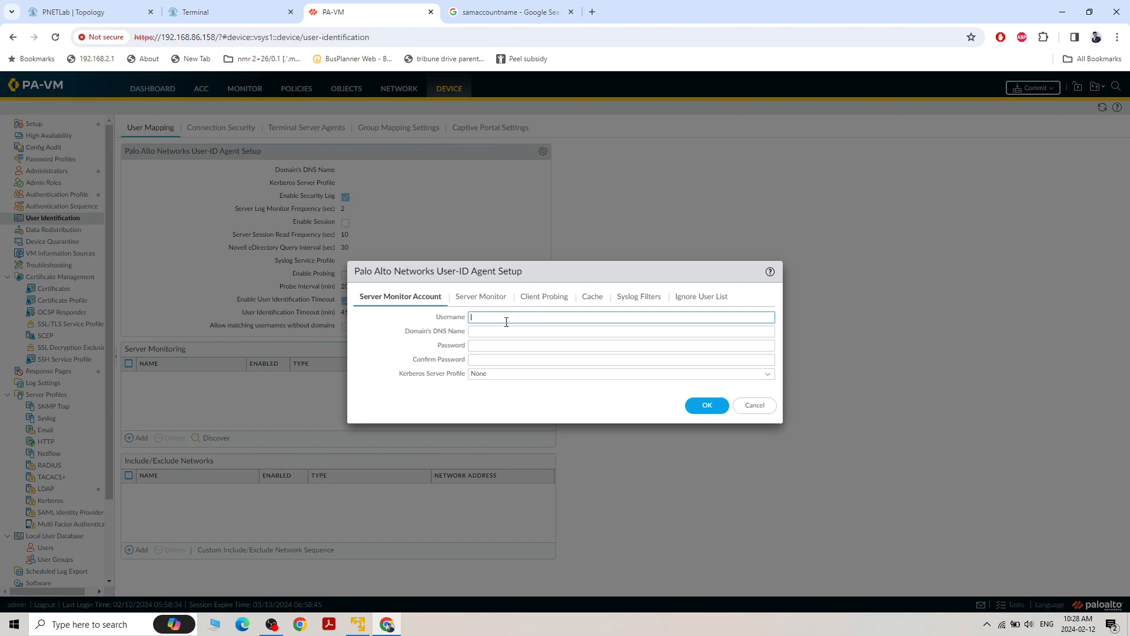
pyautogui.write('antil\\paadmin')
pyautogui.click(512, 333)
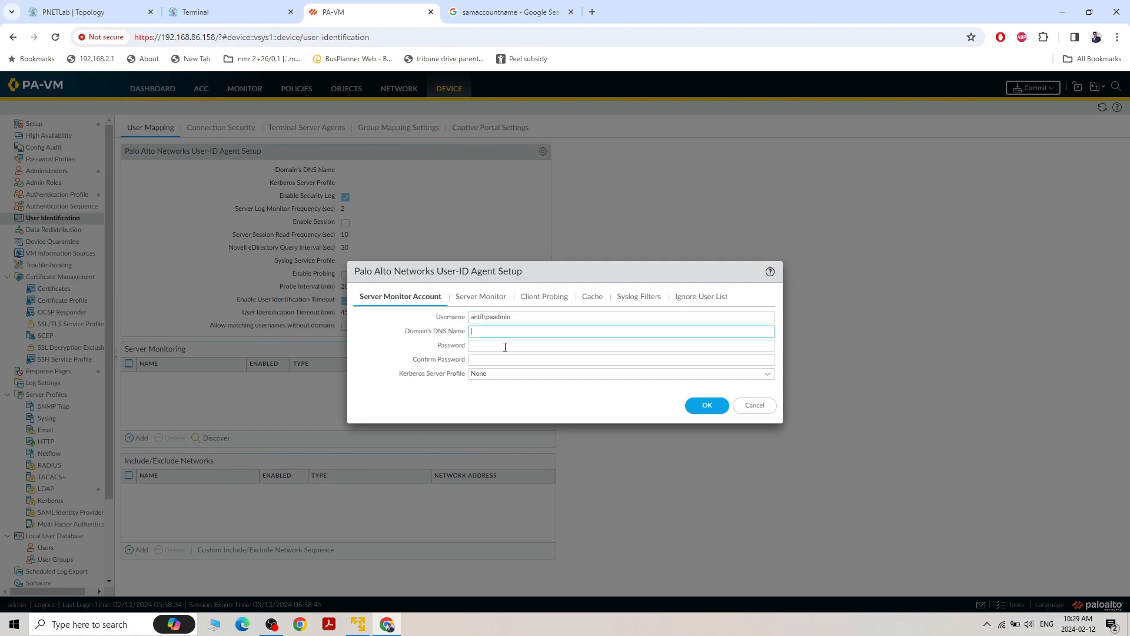
pyautogui.click(497, 347)
pyautogui.write('•')
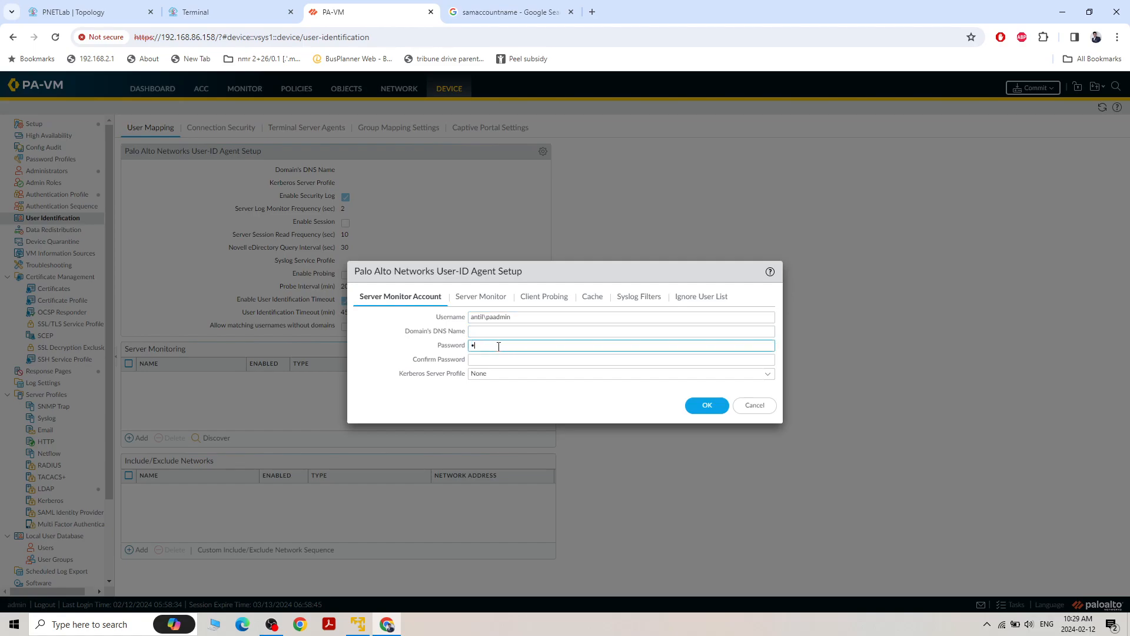
pyautogui.write('••••')
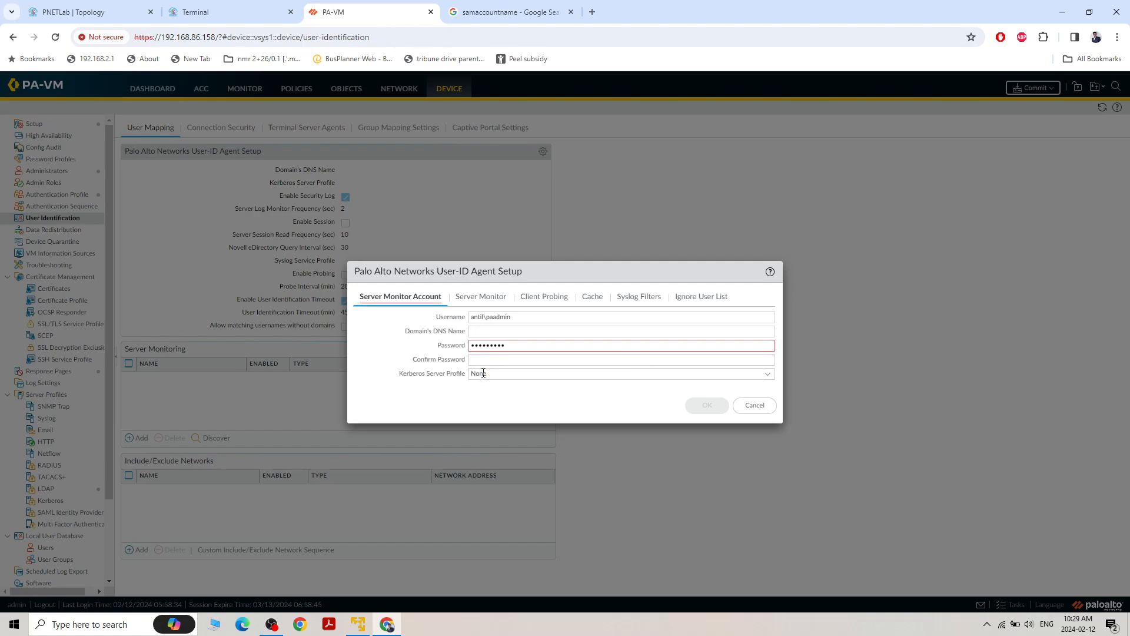
pyautogui.click(499, 358)
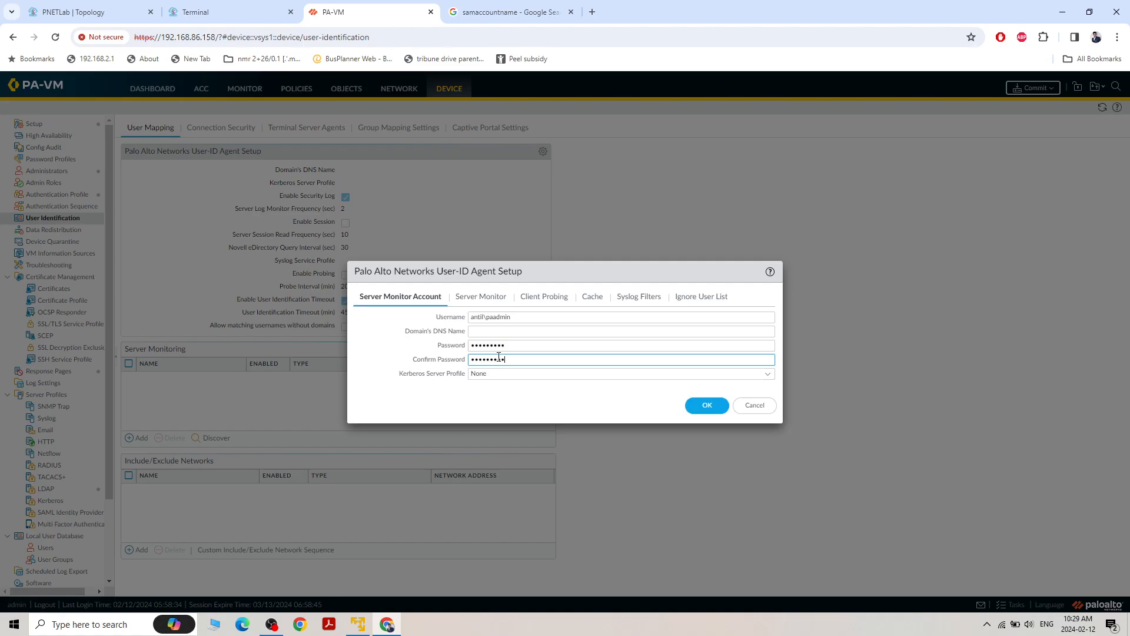
# Review the server monitor, client probing, cache, syslog filter and ignore user settings, then save the User-ID agent setup
pyautogui.click(480, 296)
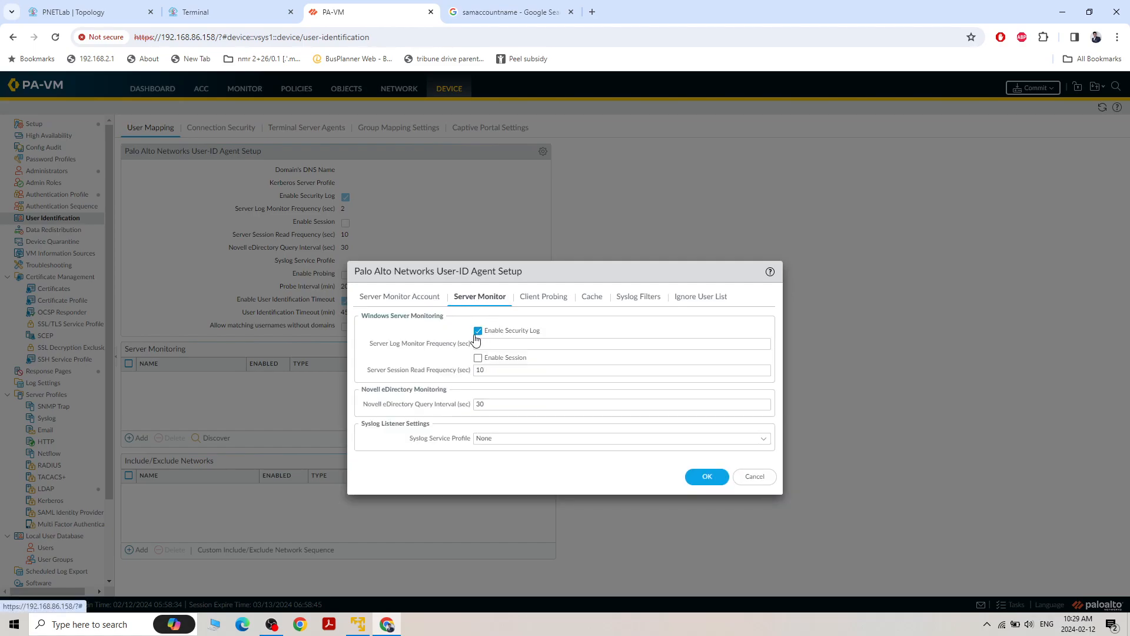
pyautogui.click(543, 297)
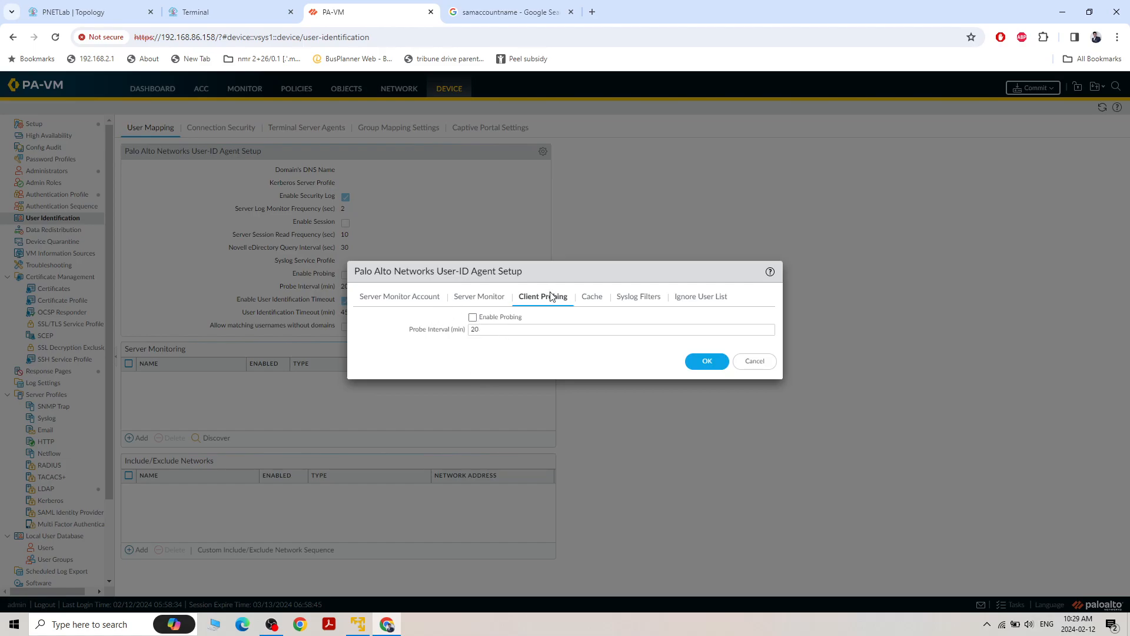
pyautogui.click(592, 297)
pyautogui.click(632, 297)
pyautogui.click(694, 297)
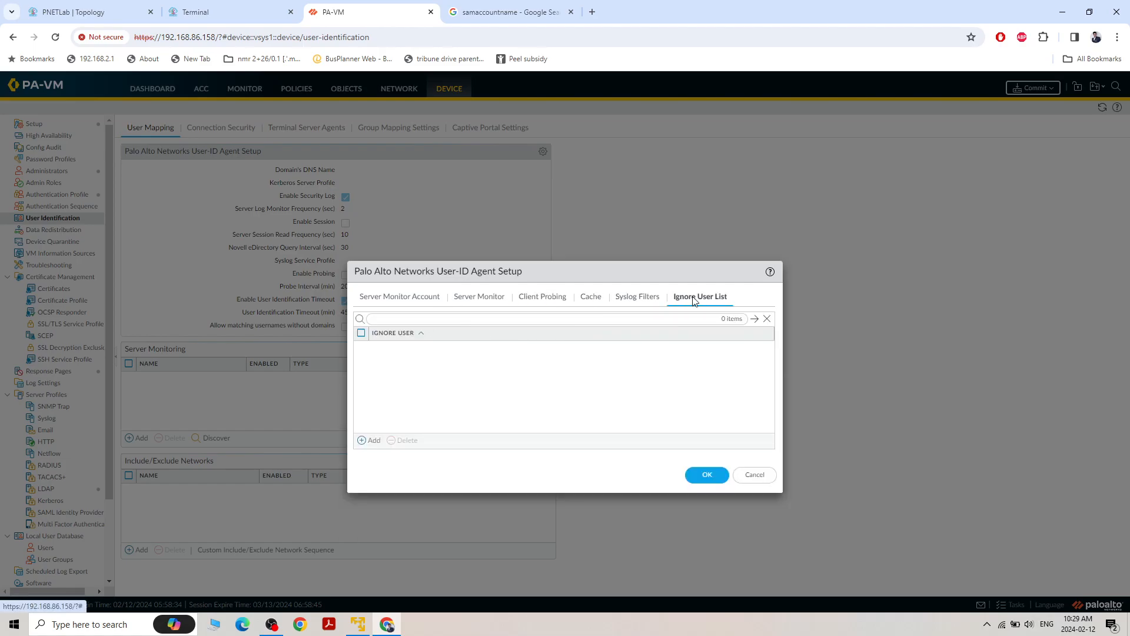
pyautogui.click(386, 299)
pyautogui.click(697, 406)
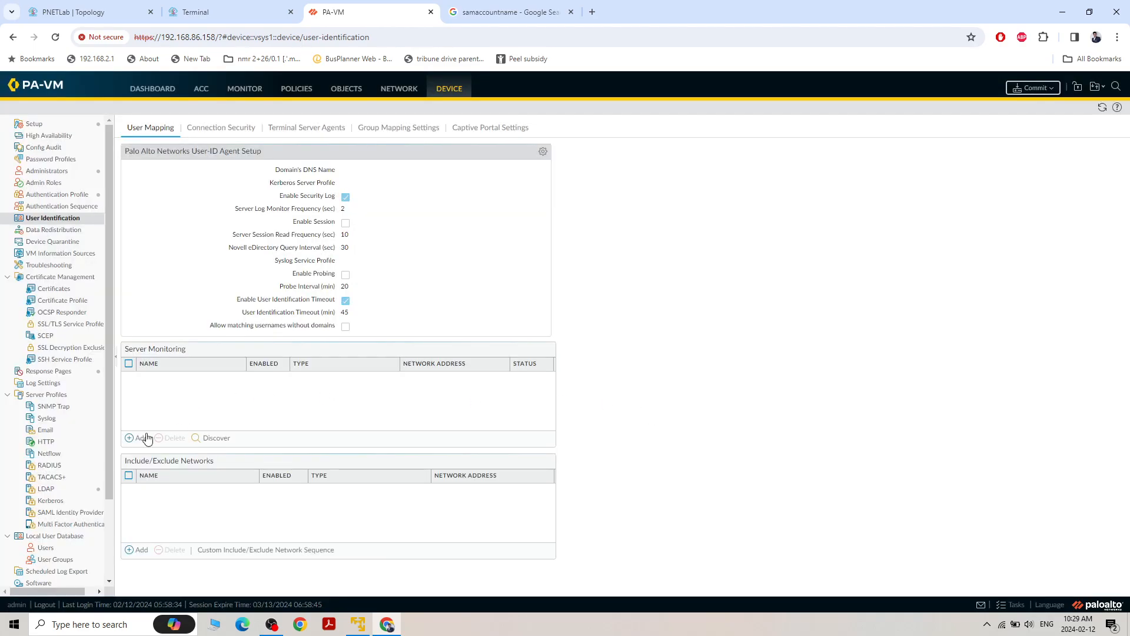
# Add an enabled monitored server named AD-Server, type Microsoft Active Directory, transport protocol WMI, network address 192.168.30.99
pyautogui.click(130, 440)
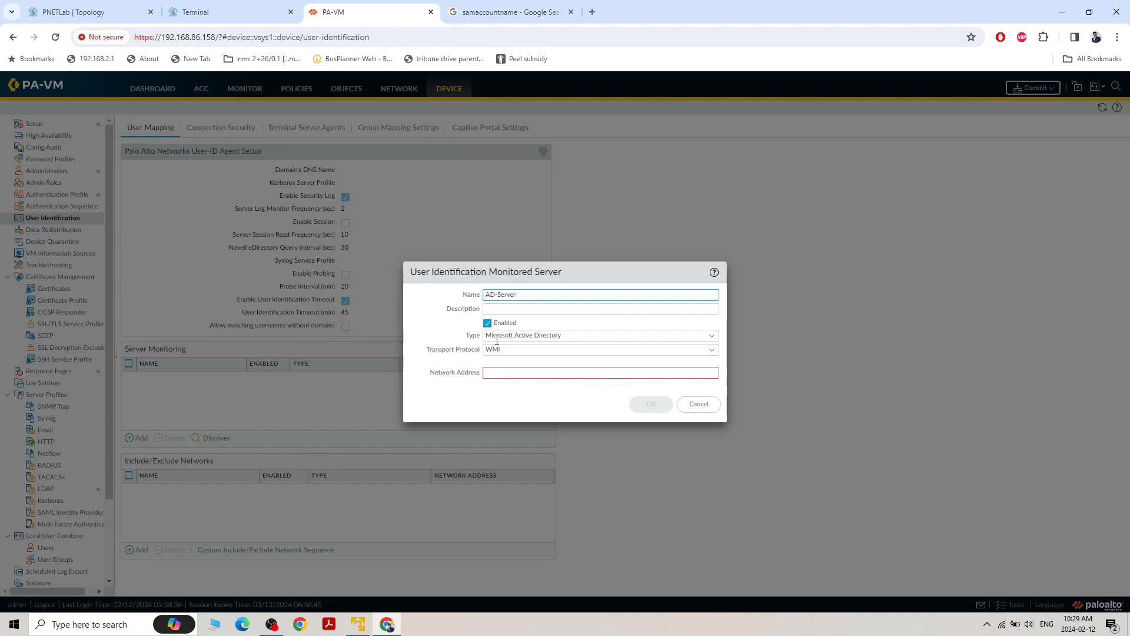
pyautogui.click(585, 373)
pyautogui.write('192.168.30.99')
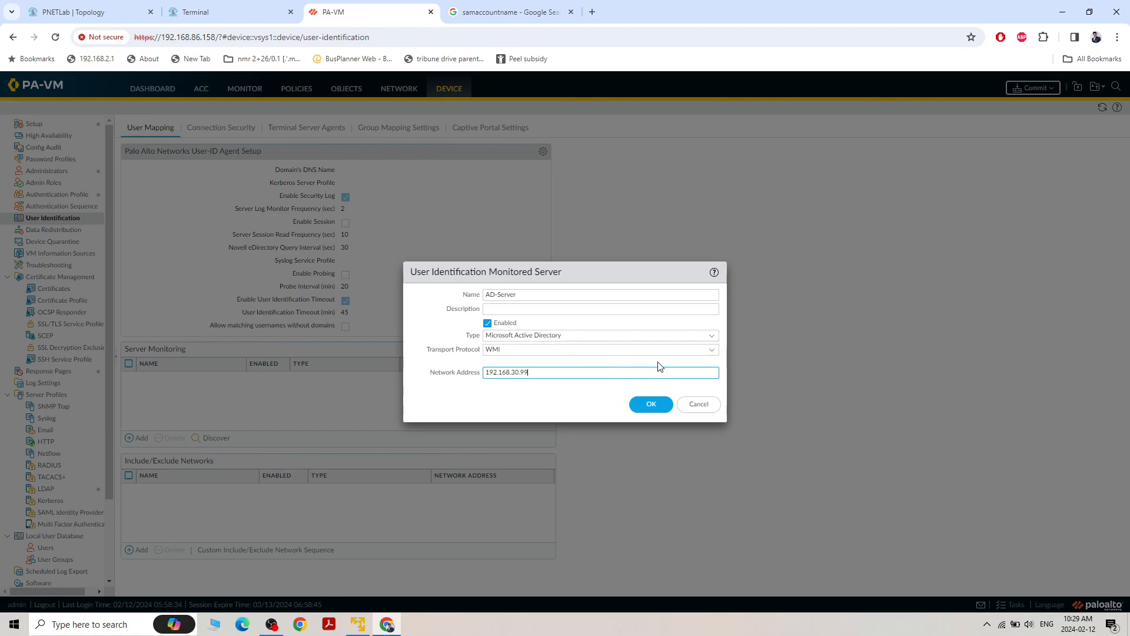
pyautogui.click(712, 351)
pyautogui.click(712, 352)
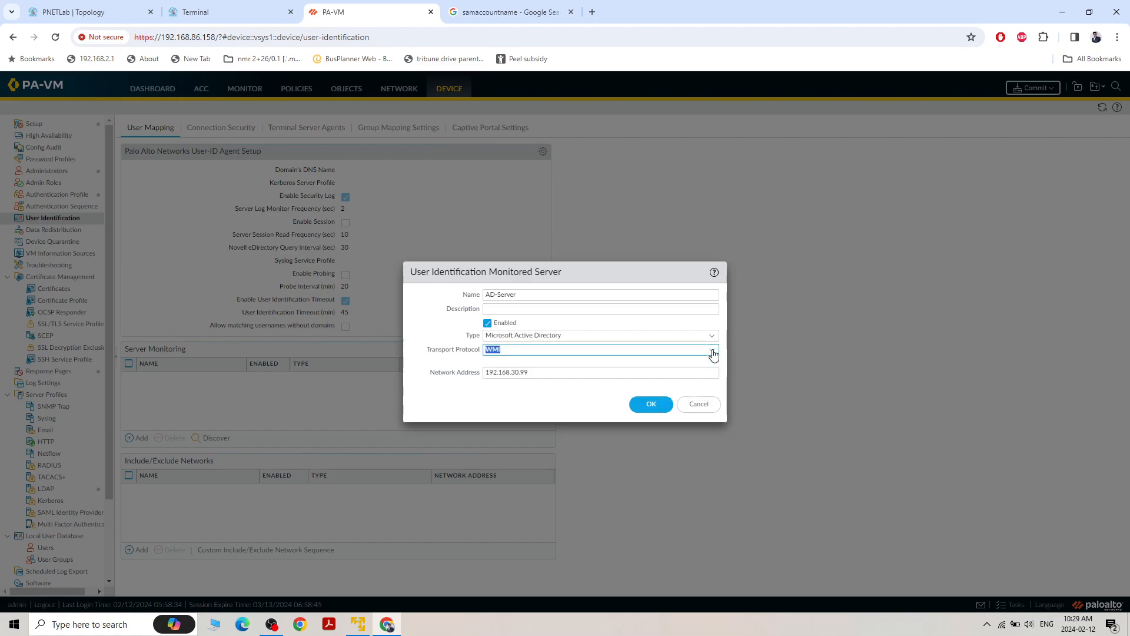
pyautogui.click(650, 404)
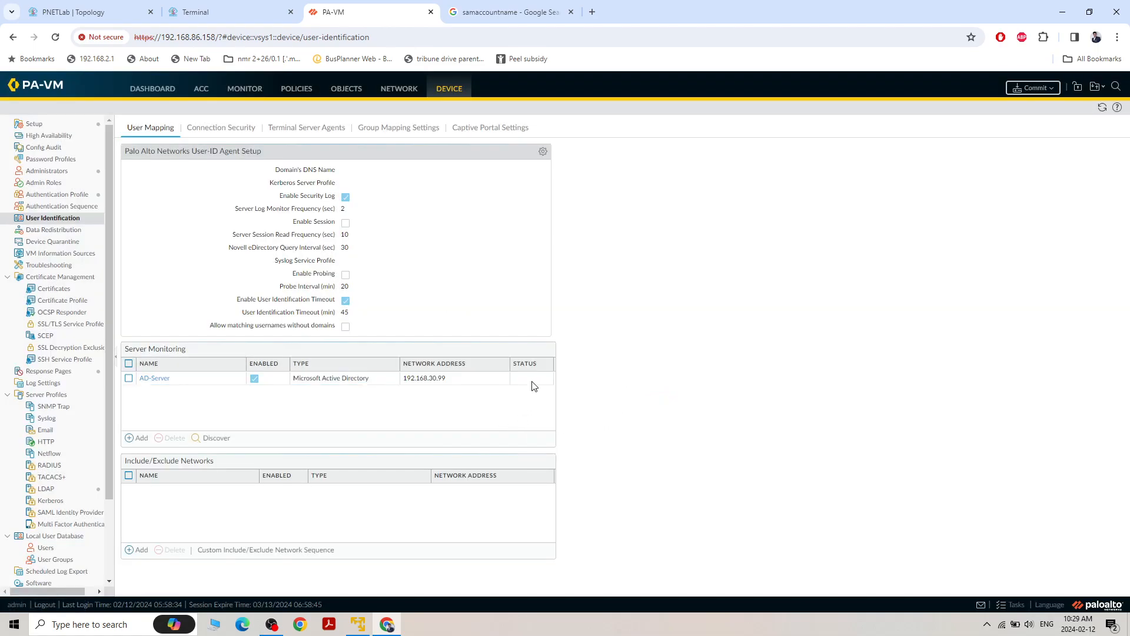
# Commit all changes to the firewall and check the PNETLab topology while the commit runs
pyautogui.click(1034, 88)
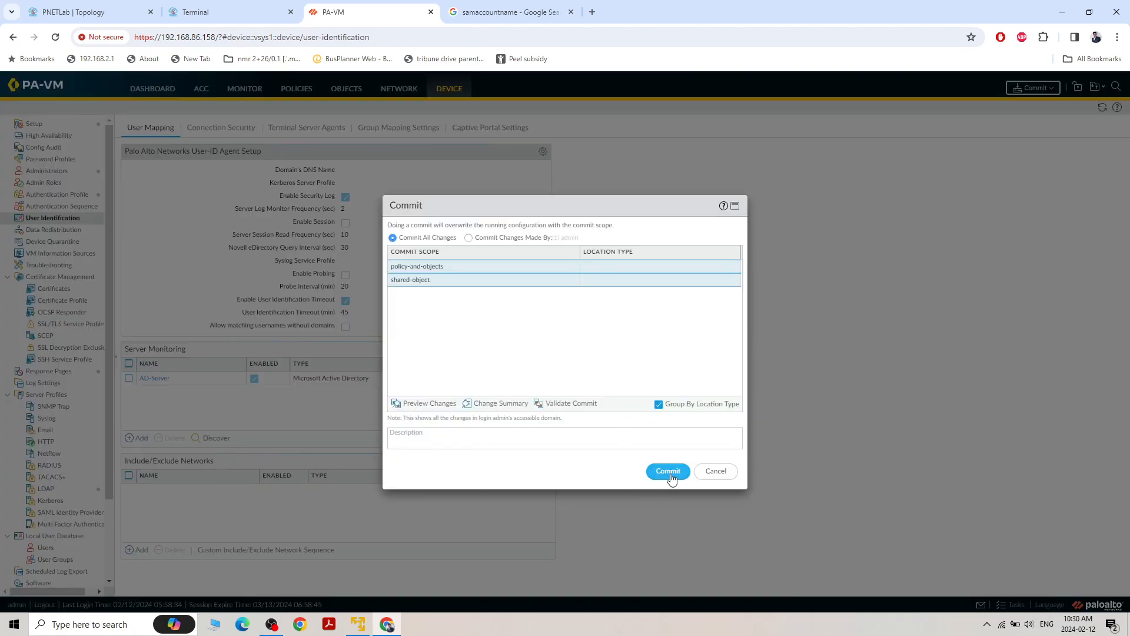
pyautogui.click(671, 478)
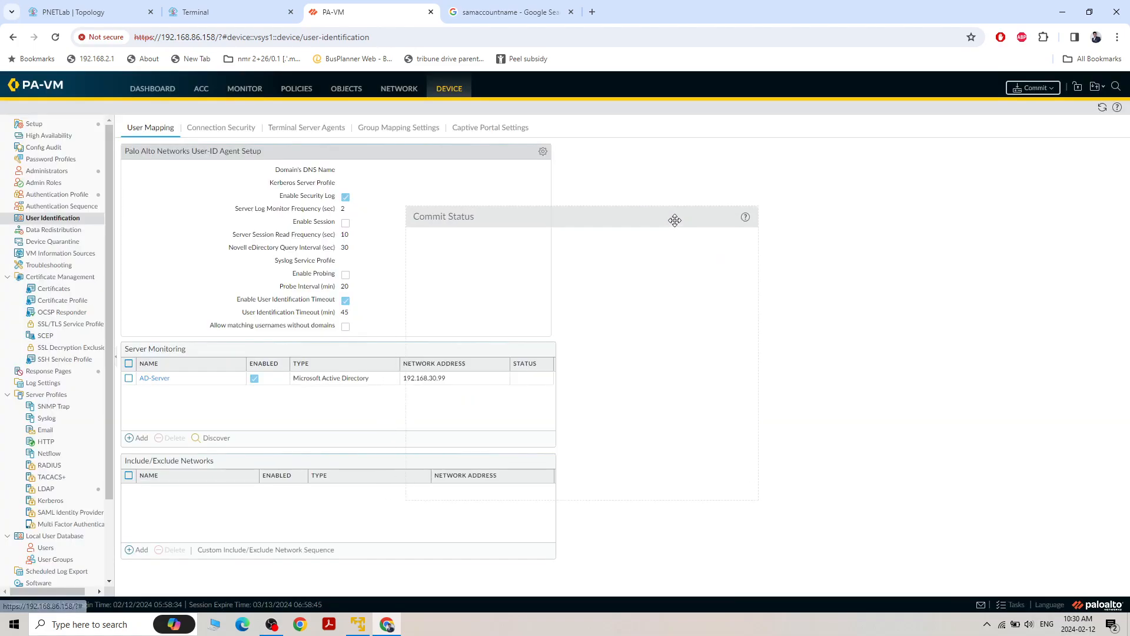
pyautogui.moveTo(650, 220); pyautogui.dragTo(824, 137)
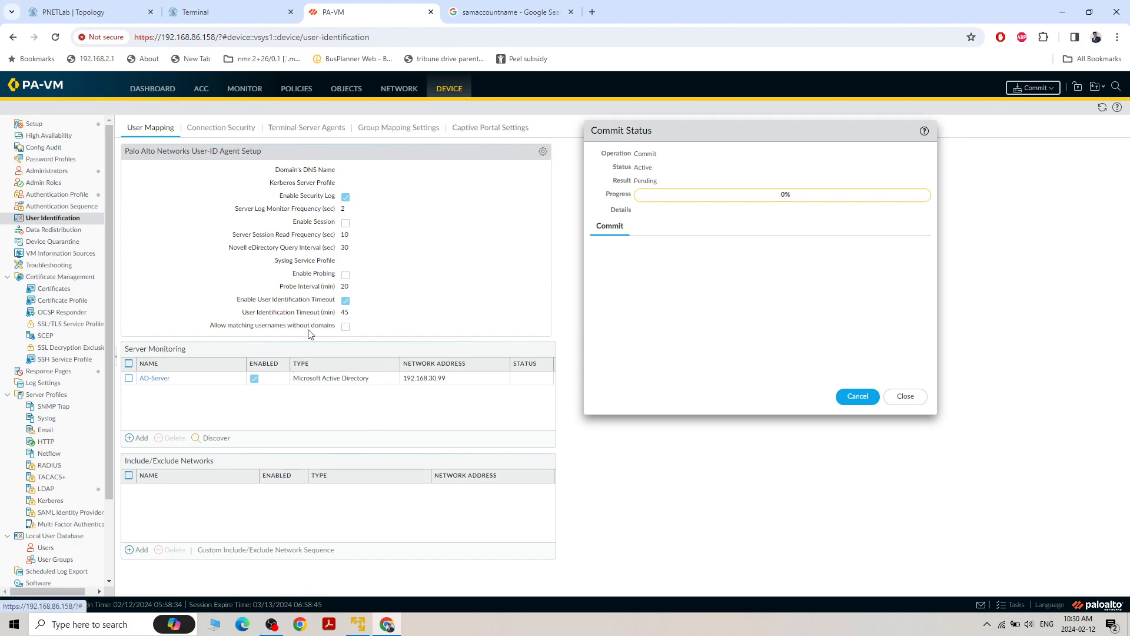
pyautogui.click(88, 12)
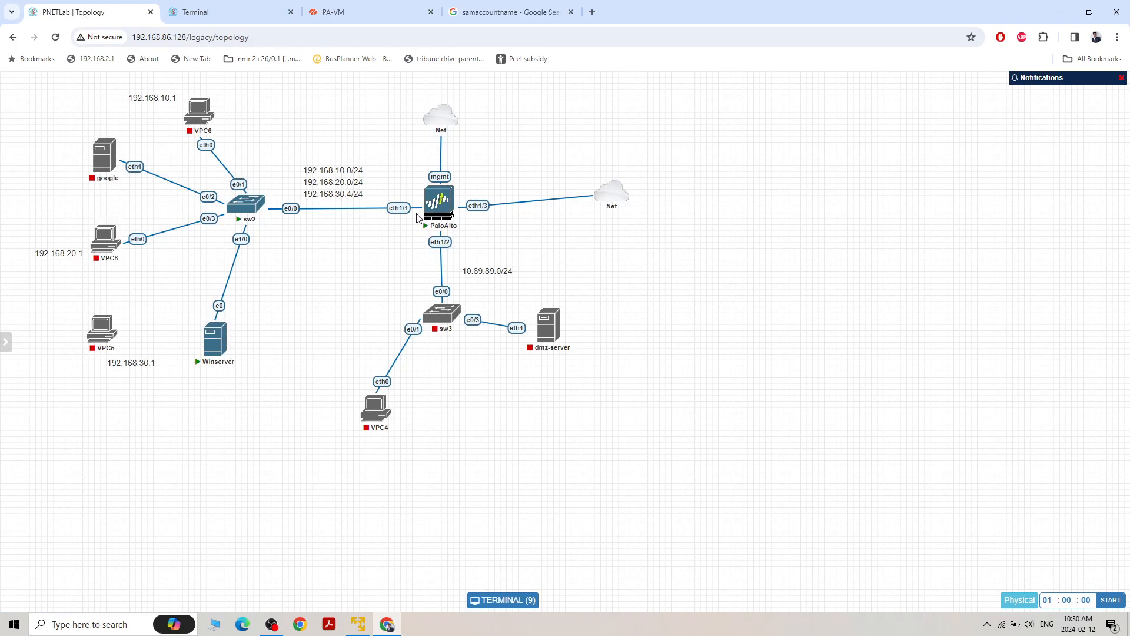
pyautogui.click(379, 16)
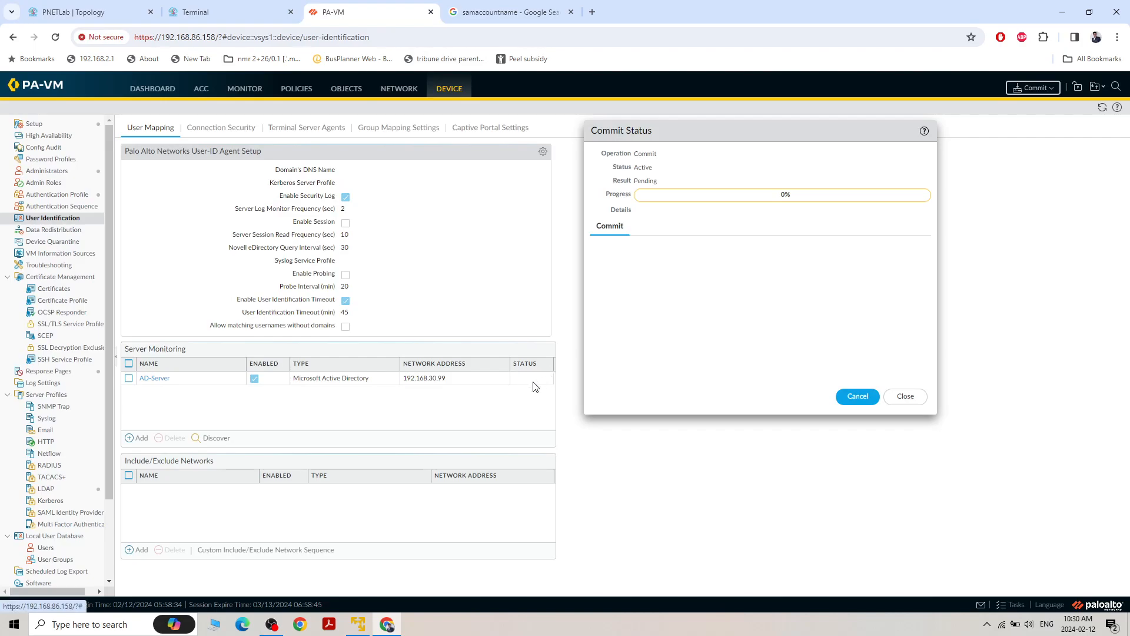
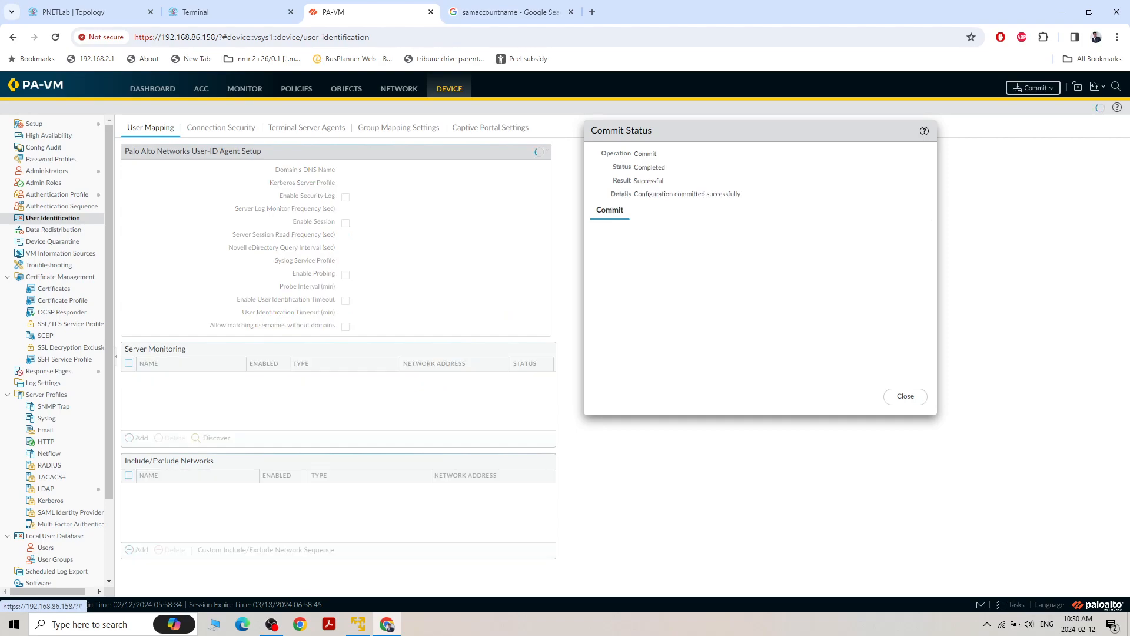
# Add a group mapping named palo-alto-AD-group with server profile LDAP-Server and user domain antil
pyautogui.click(908, 397)
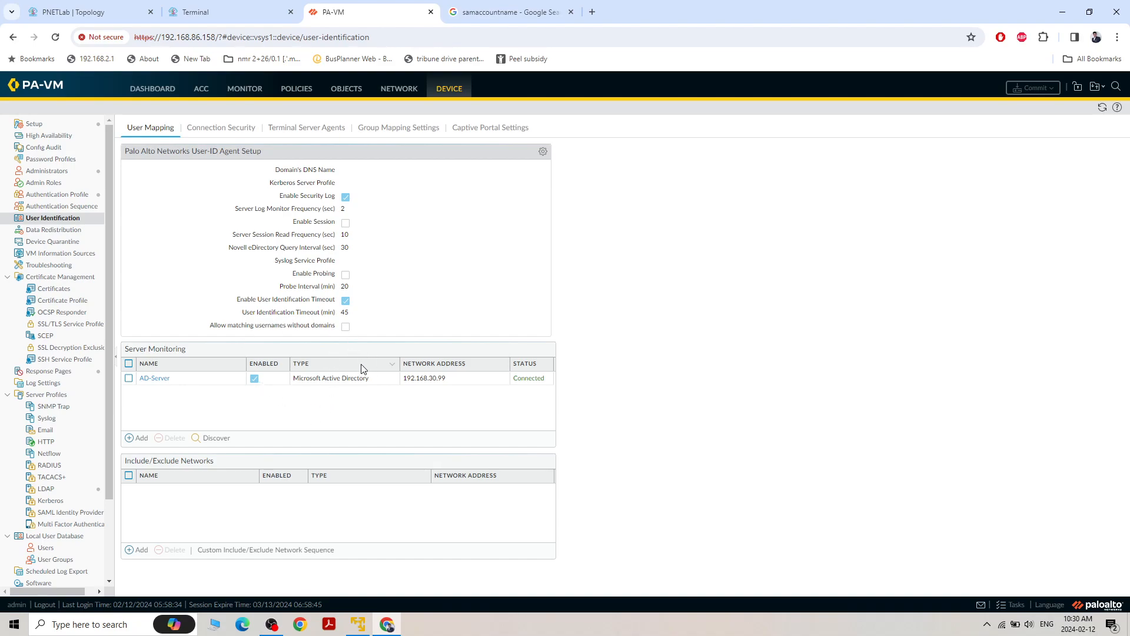
pyautogui.click(391, 135)
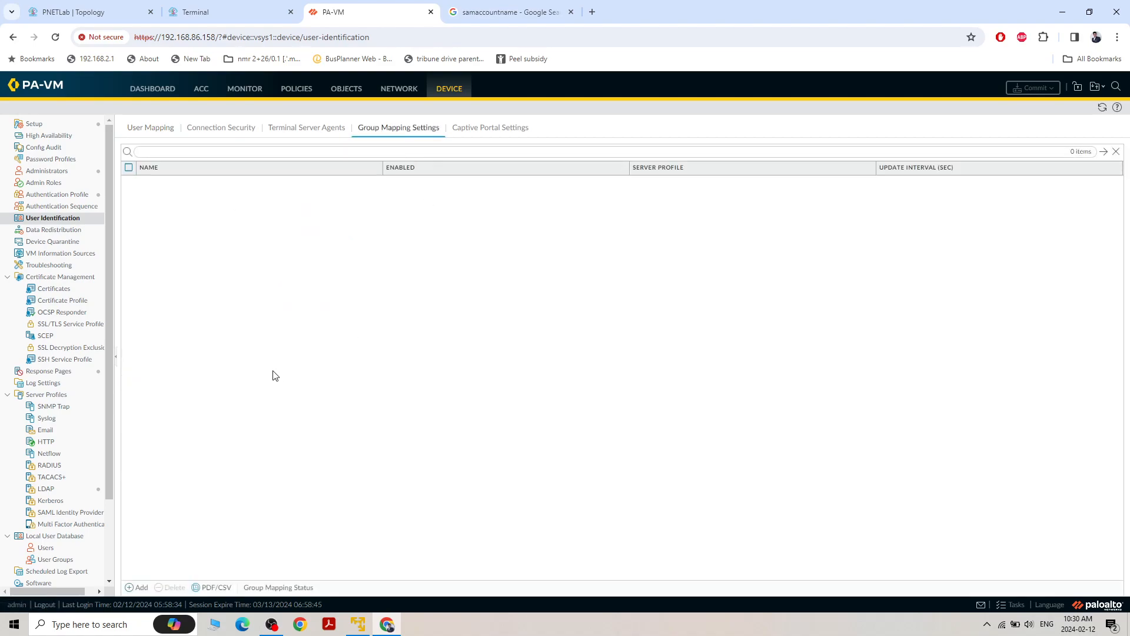
pyautogui.click(137, 587)
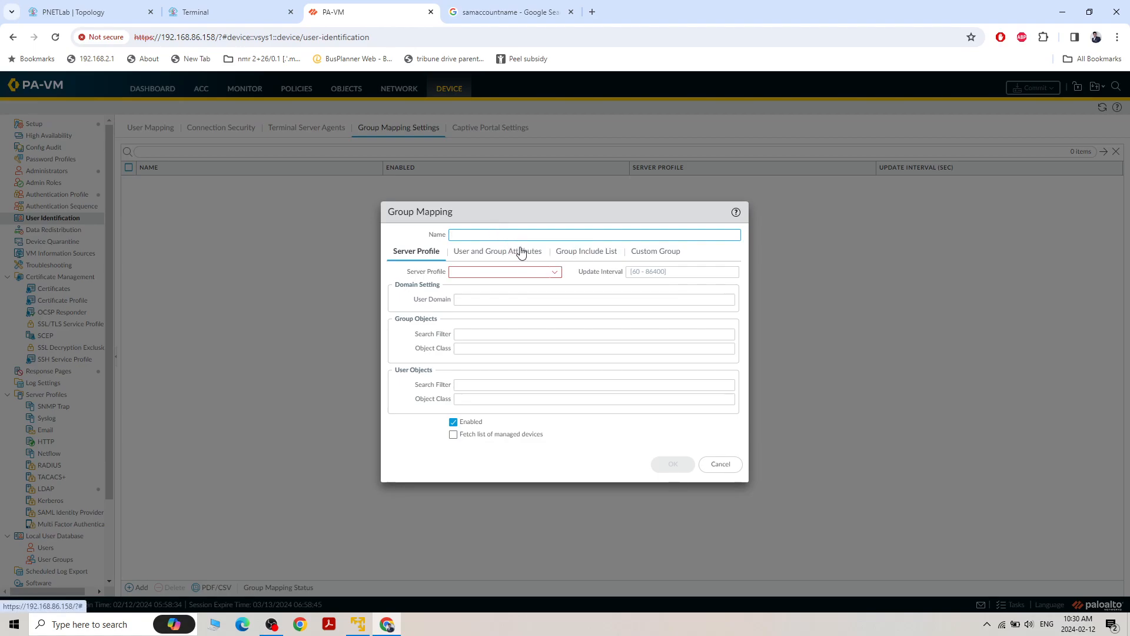
pyautogui.write('palo-alto-AD-gr')
pyautogui.click(555, 272)
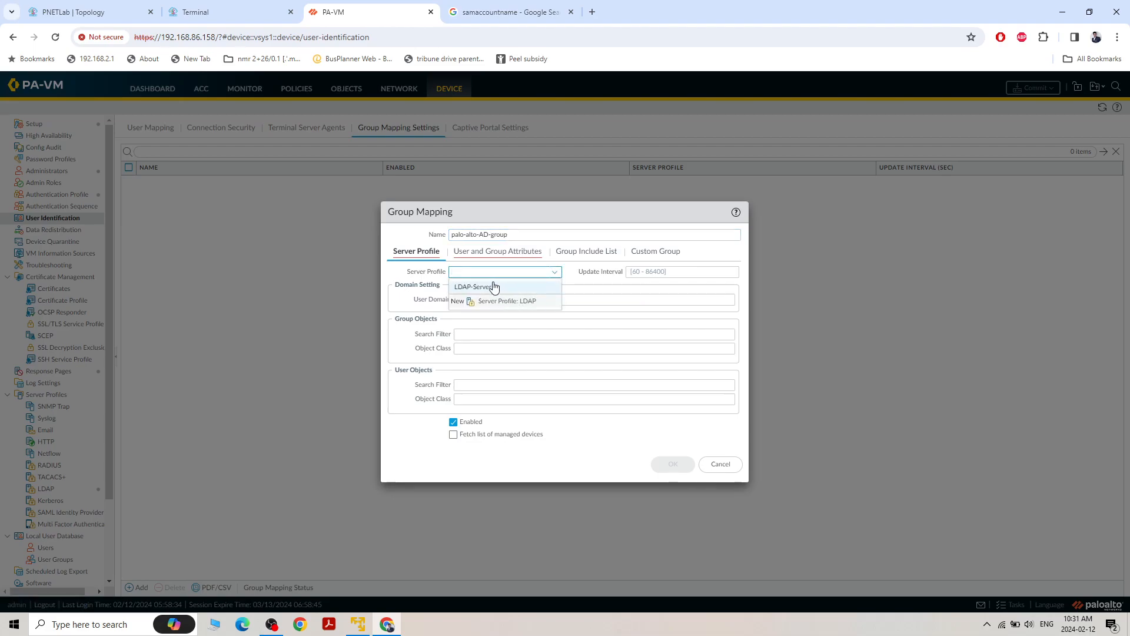
pyautogui.click(492, 286)
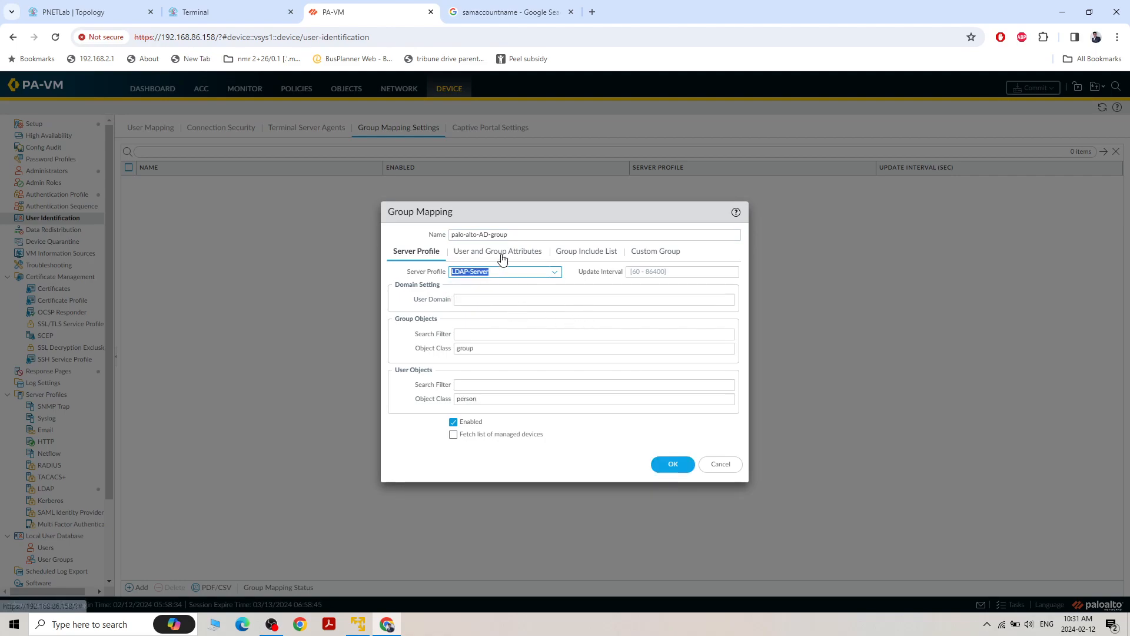
pyautogui.click(505, 298)
pyautogui.write('antil')
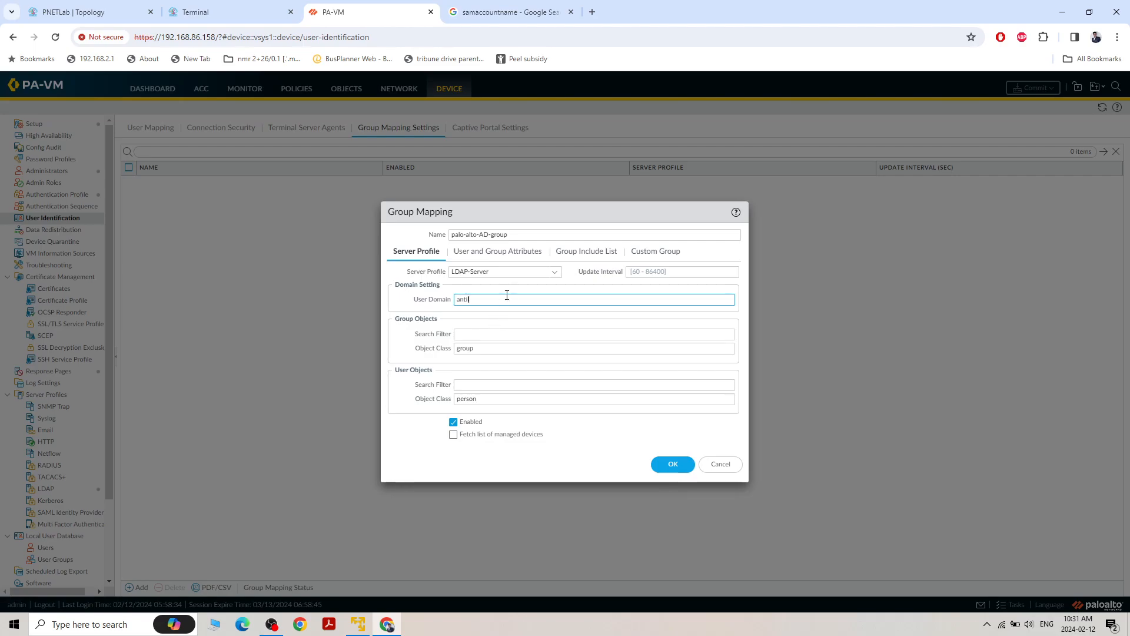
# Review the mapping's user and group attributes and compare its available groups with the Palo-alto users OU in Active Directory on the Winserver console
pyautogui.click(499, 253)
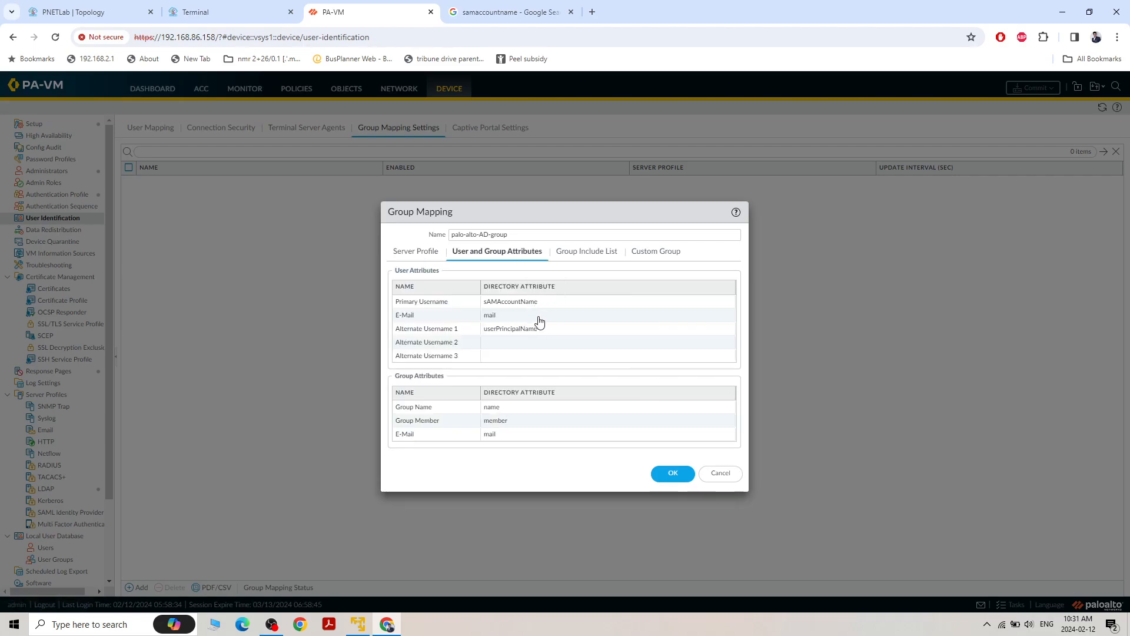
pyautogui.click(593, 251)
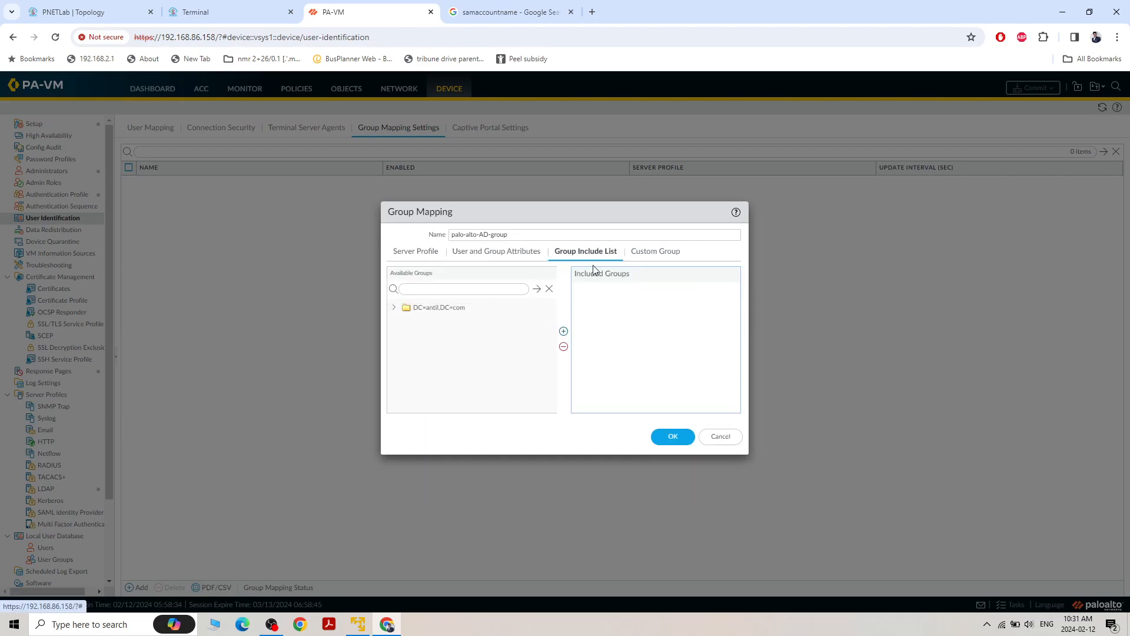
pyautogui.click(395, 308)
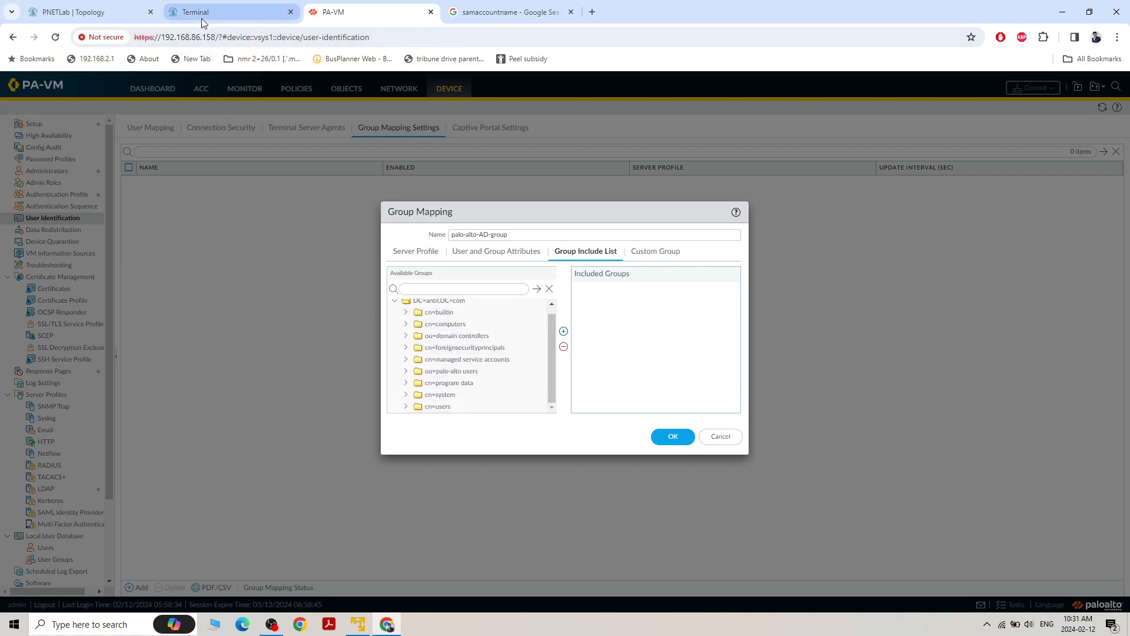
pyautogui.click(70, 13)
pyautogui.click(232, 11)
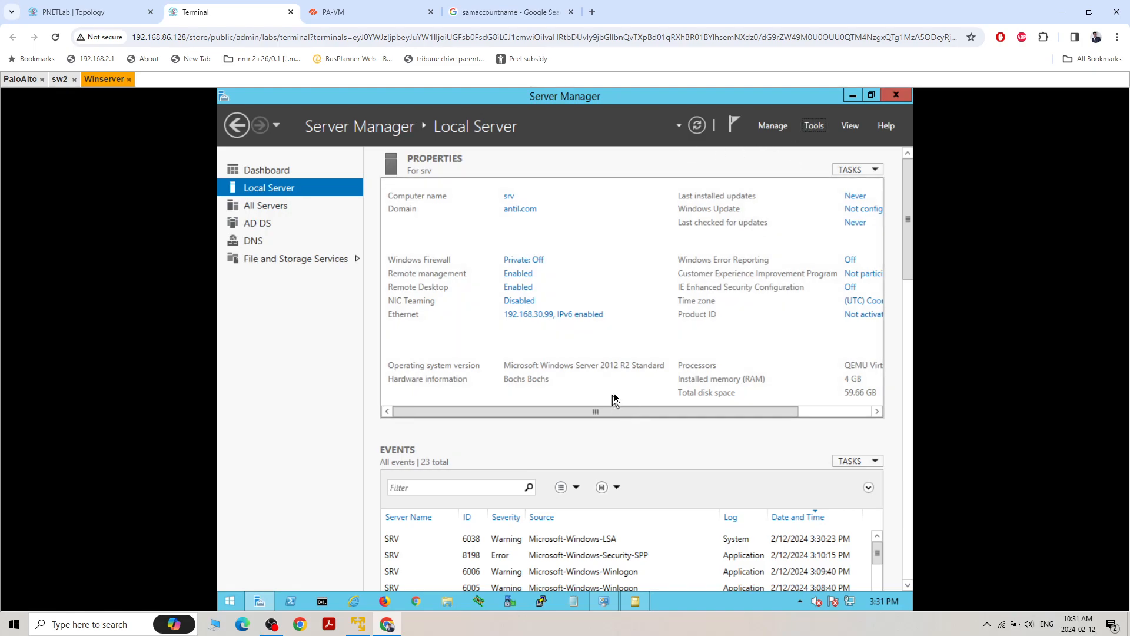
pyautogui.click(635, 606)
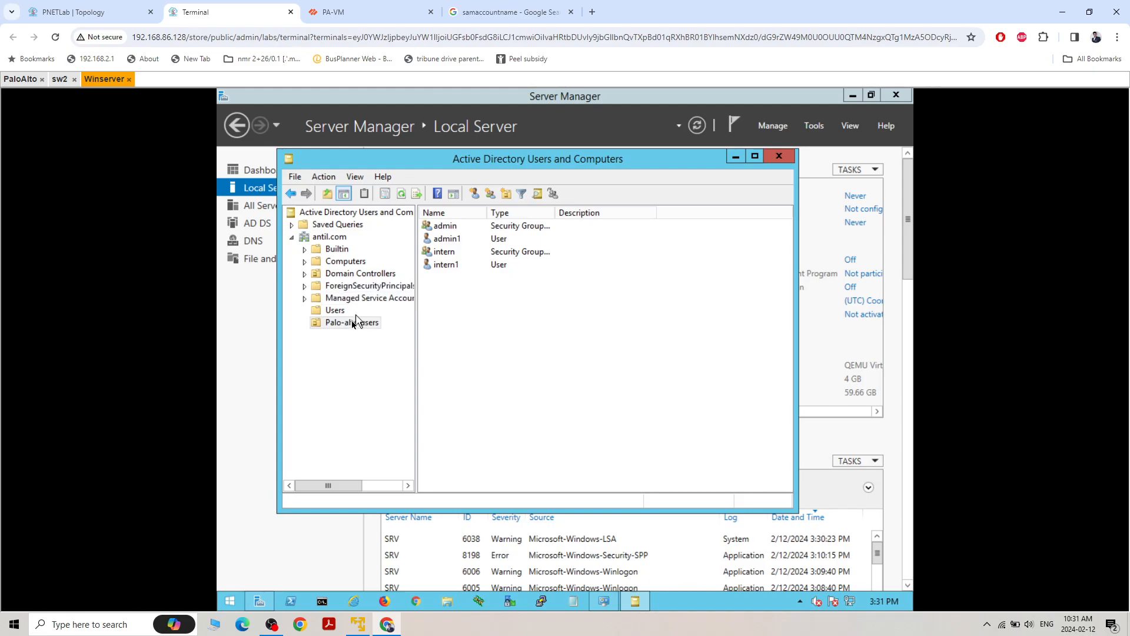
pyautogui.click(391, 11)
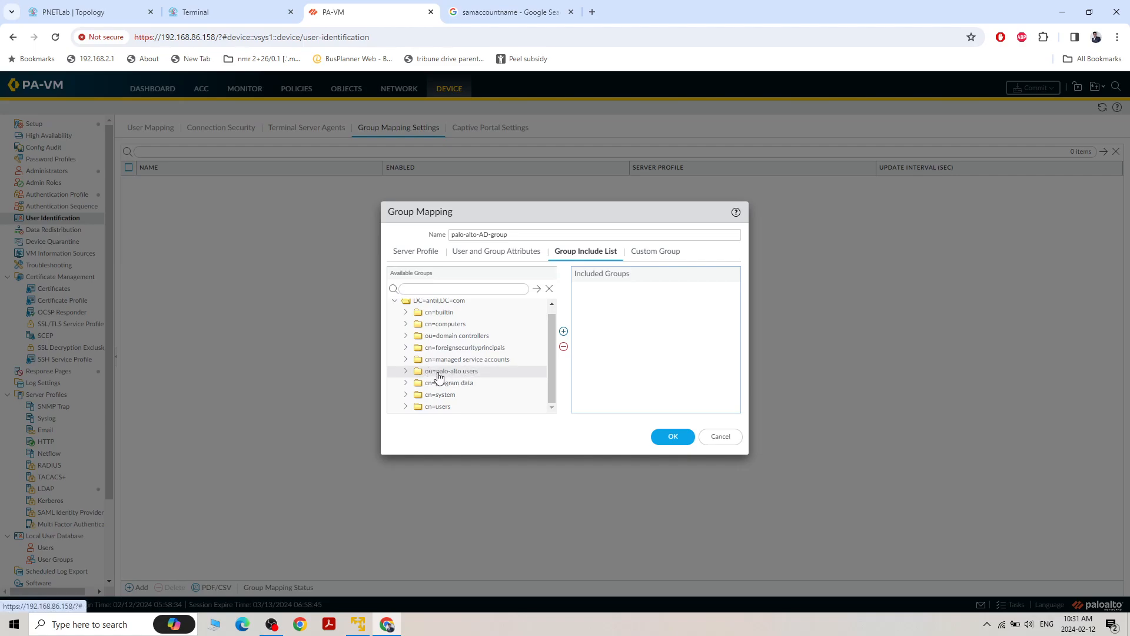
# Include the admin and intern groups from the palo-alto users OU in the group mapping's include list
pyautogui.click(405, 372)
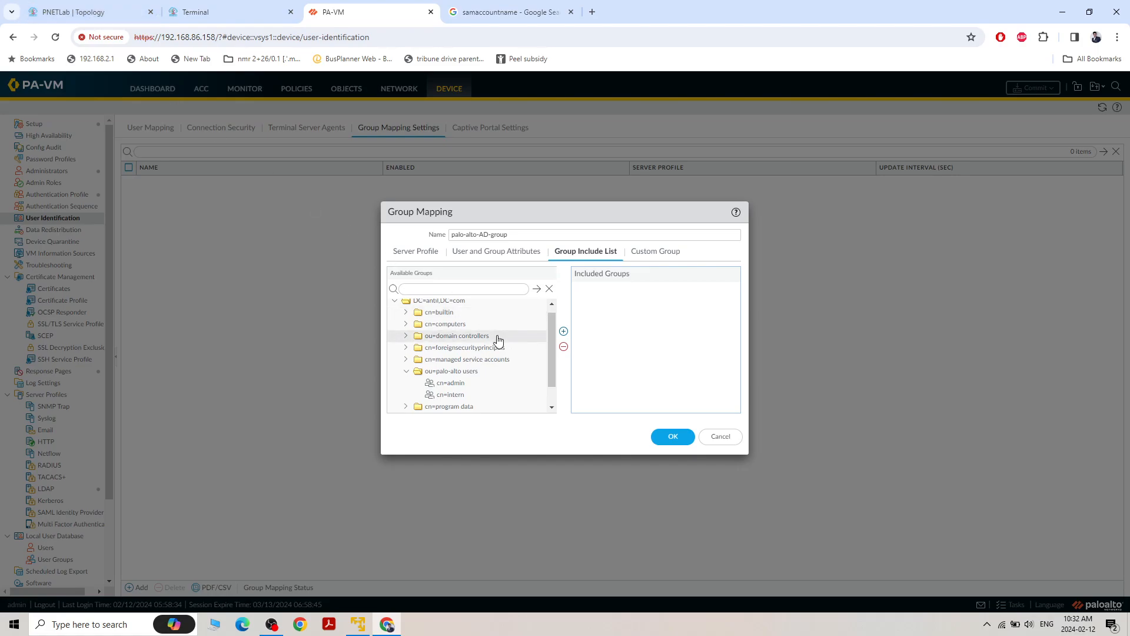
pyautogui.click(460, 383)
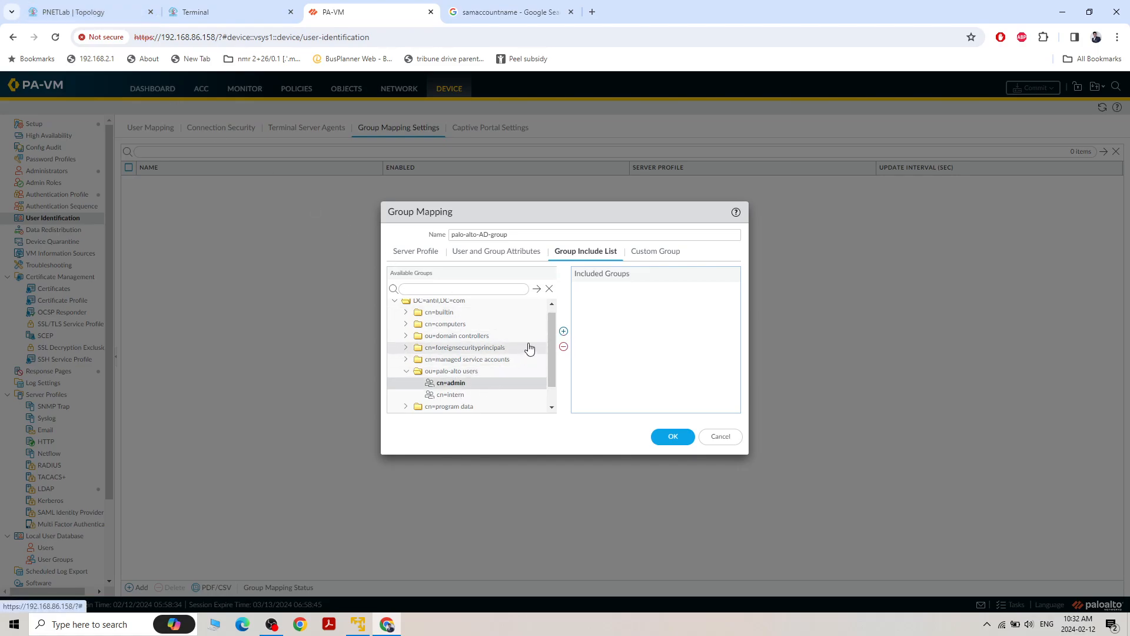
pyautogui.click(564, 331)
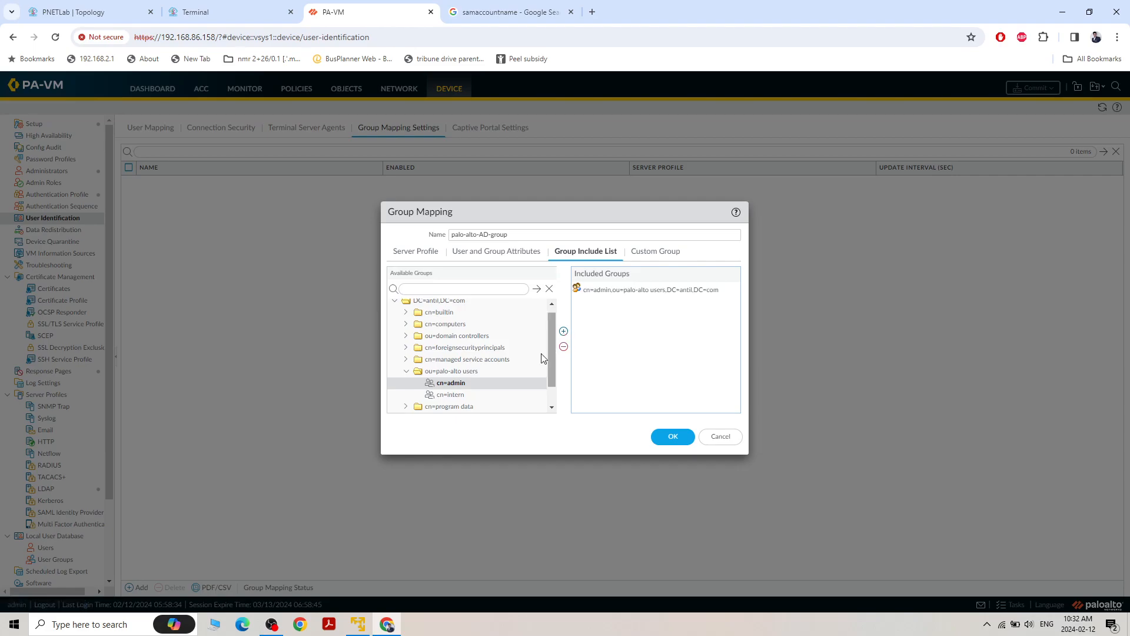
pyautogui.click(467, 394)
pyautogui.click(563, 332)
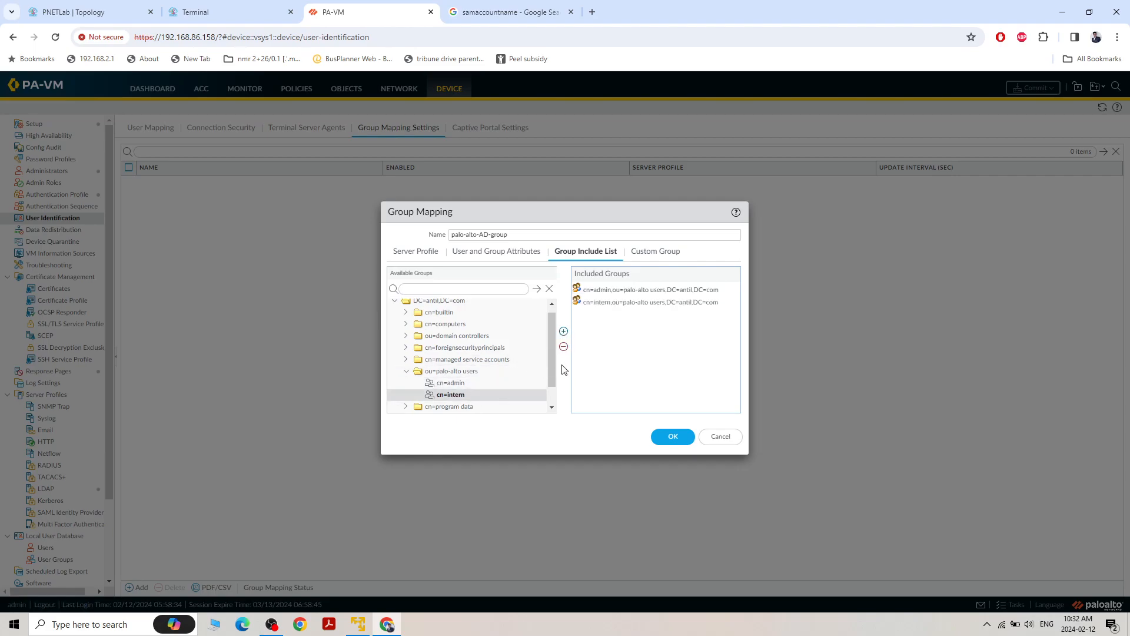
# On the Winserver console, add admin as a member of the admin security group in Palo-alto users and apply the change
pyautogui.click(217, 13)
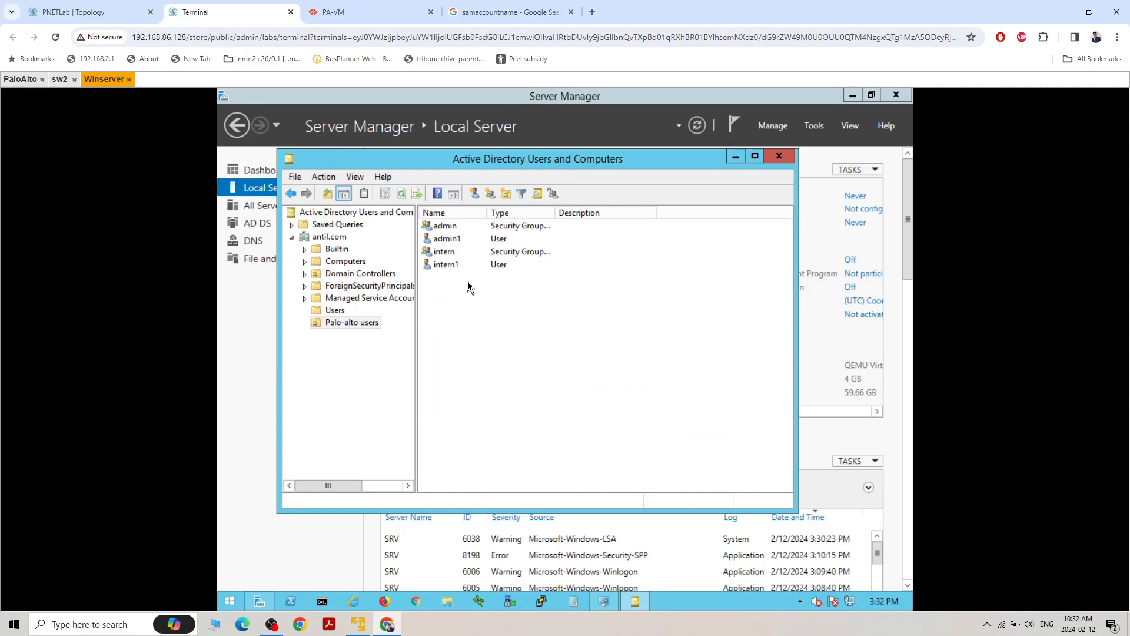
pyautogui.click(454, 226)
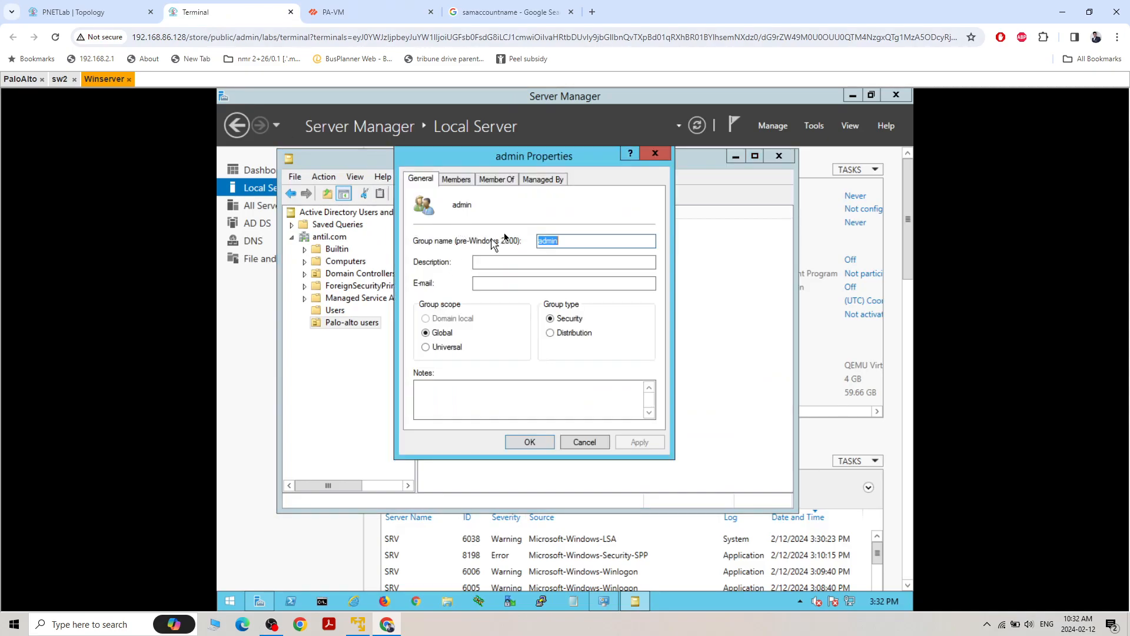
pyautogui.click(455, 180)
pyautogui.click(440, 401)
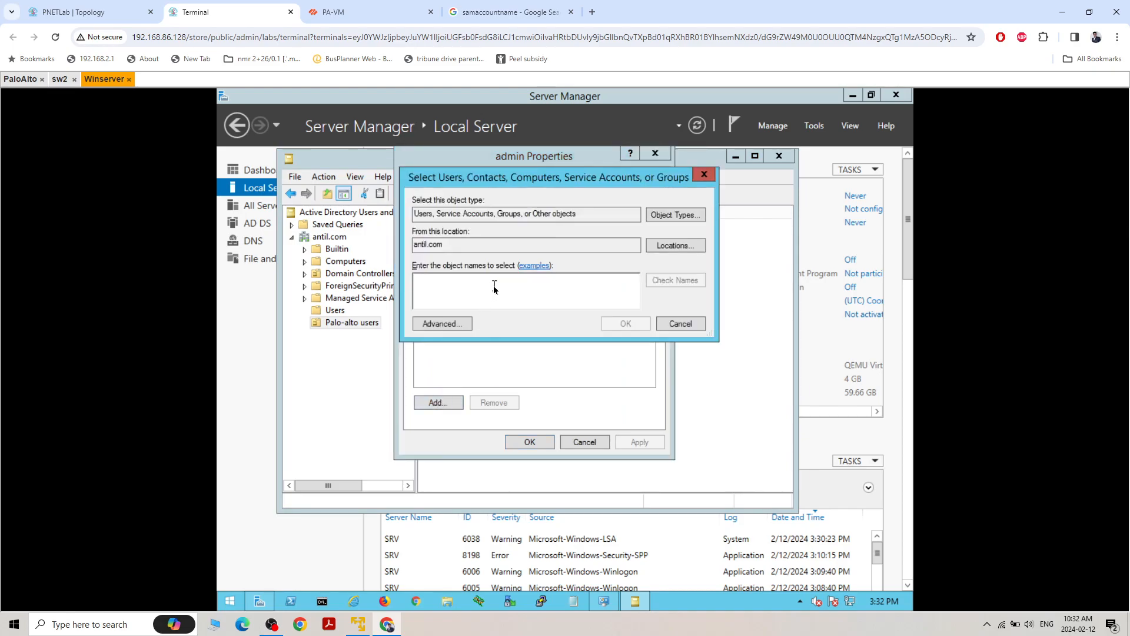
pyautogui.write('admin')
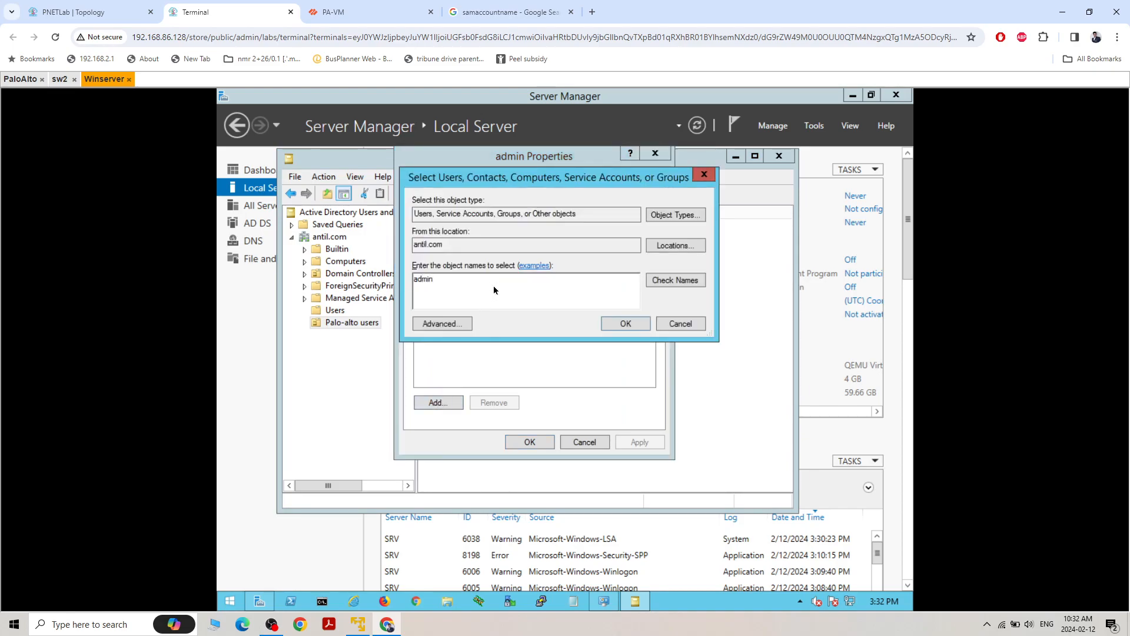
pyautogui.press('Return')
pyautogui.click(639, 442)
pyautogui.click(530, 442)
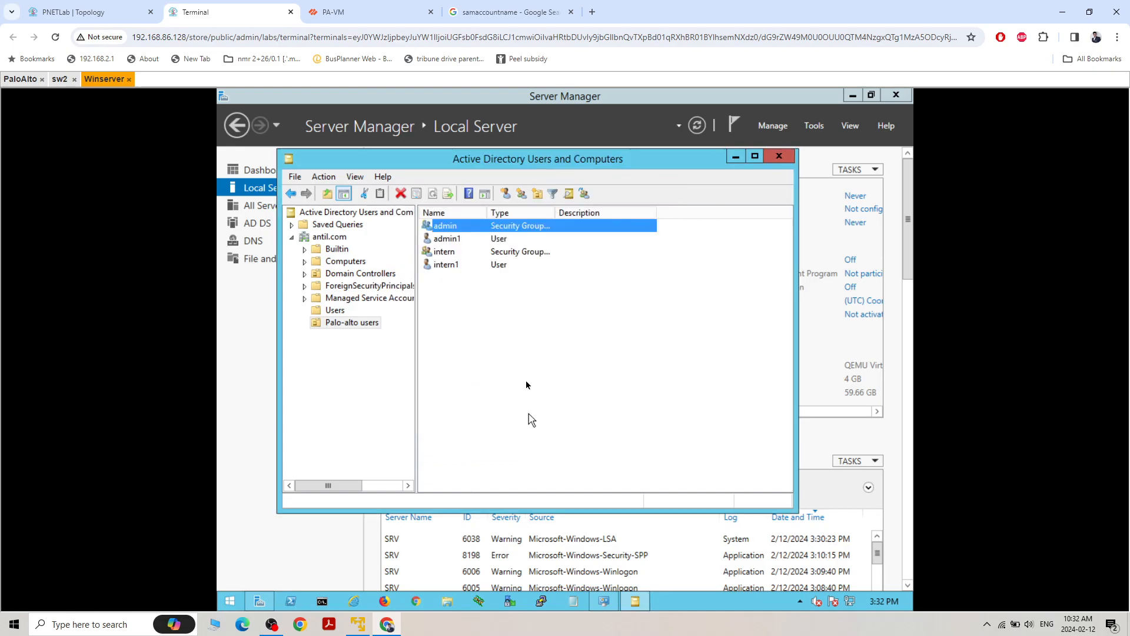
pyautogui.doubleClick(445, 264)
pyautogui.click(450, 179)
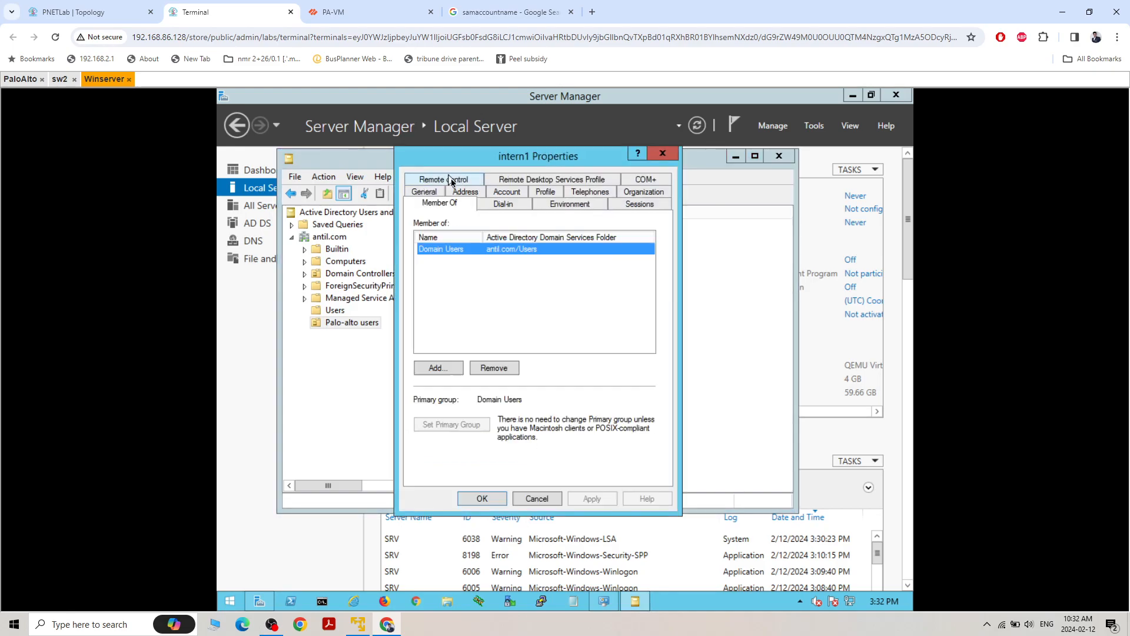
pyautogui.click(517, 330)
pyautogui.click(438, 368)
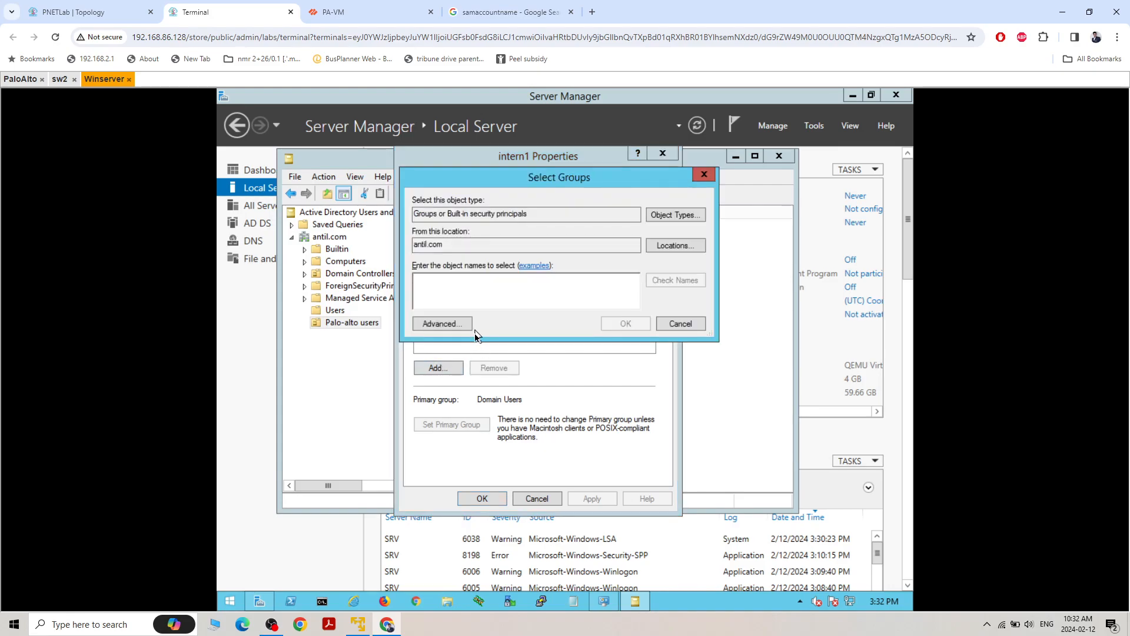
pyautogui.write('inter')
pyautogui.click(677, 280)
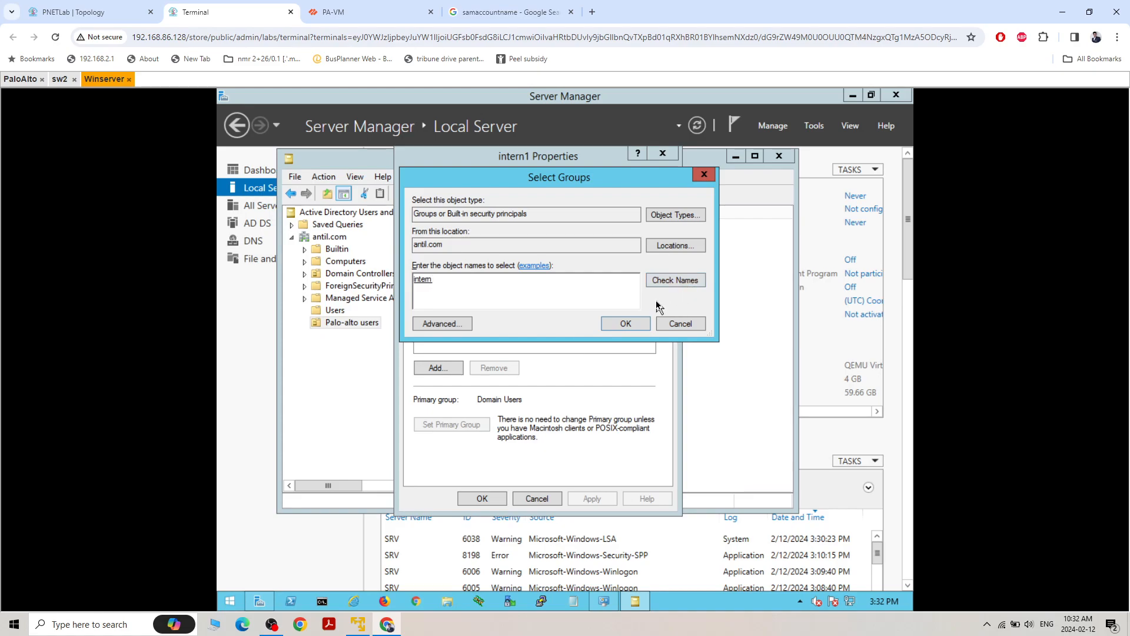
pyautogui.write('1')
pyautogui.click(682, 281)
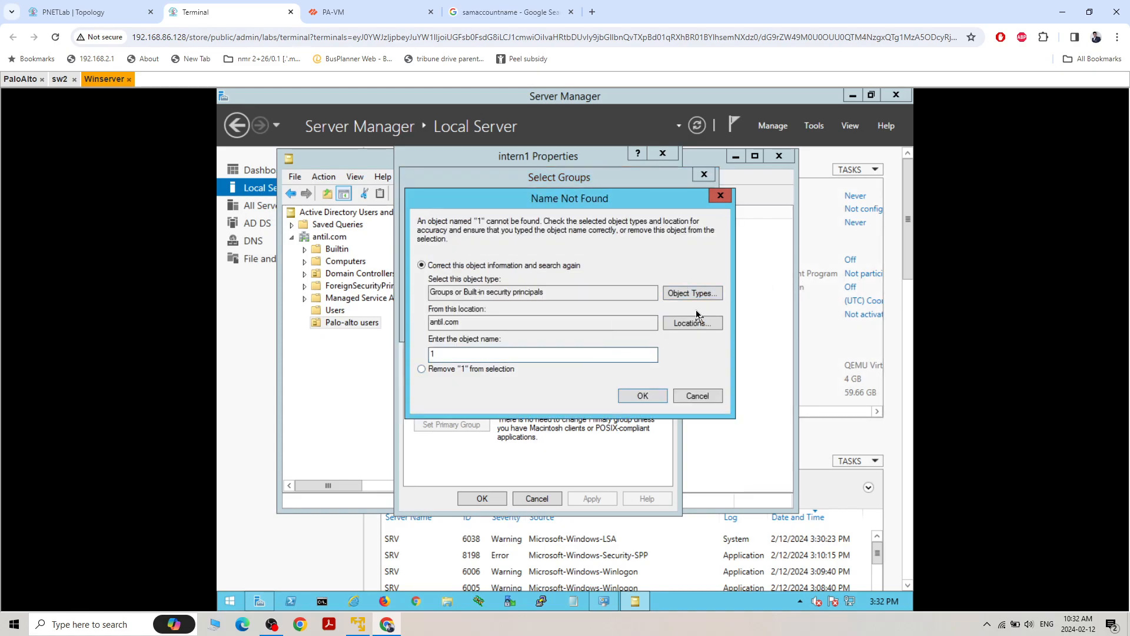
pyautogui.click(698, 395)
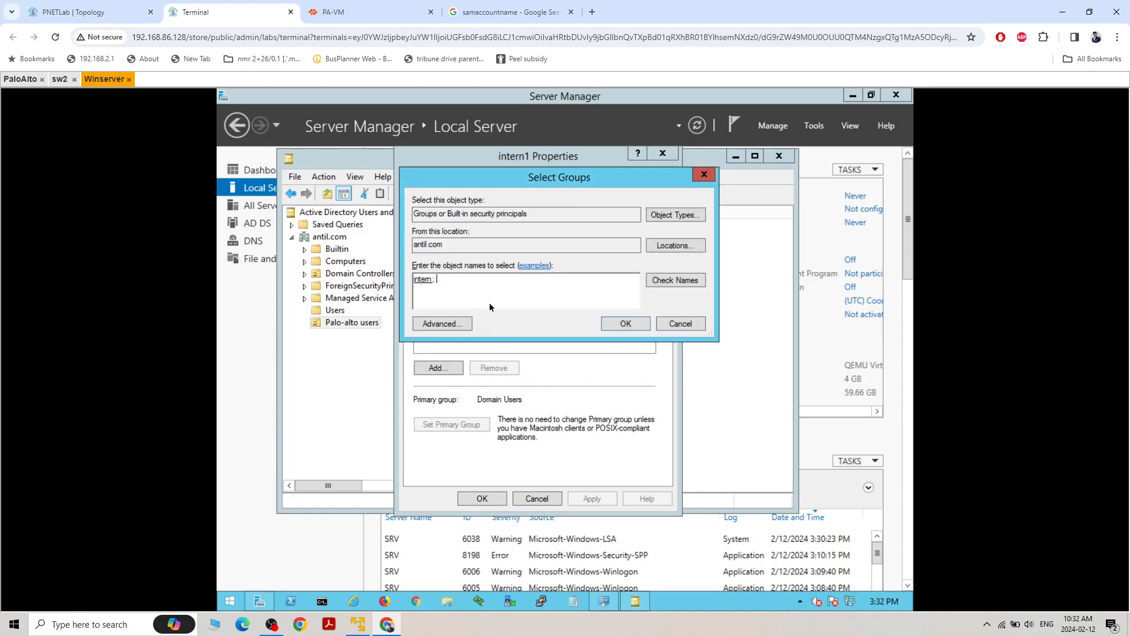
pyautogui.press('BackSpace')
pyautogui.press('BackSpace')
pyautogui.press('BackSpace')
pyautogui.write('intern1')
pyautogui.click(667, 283)
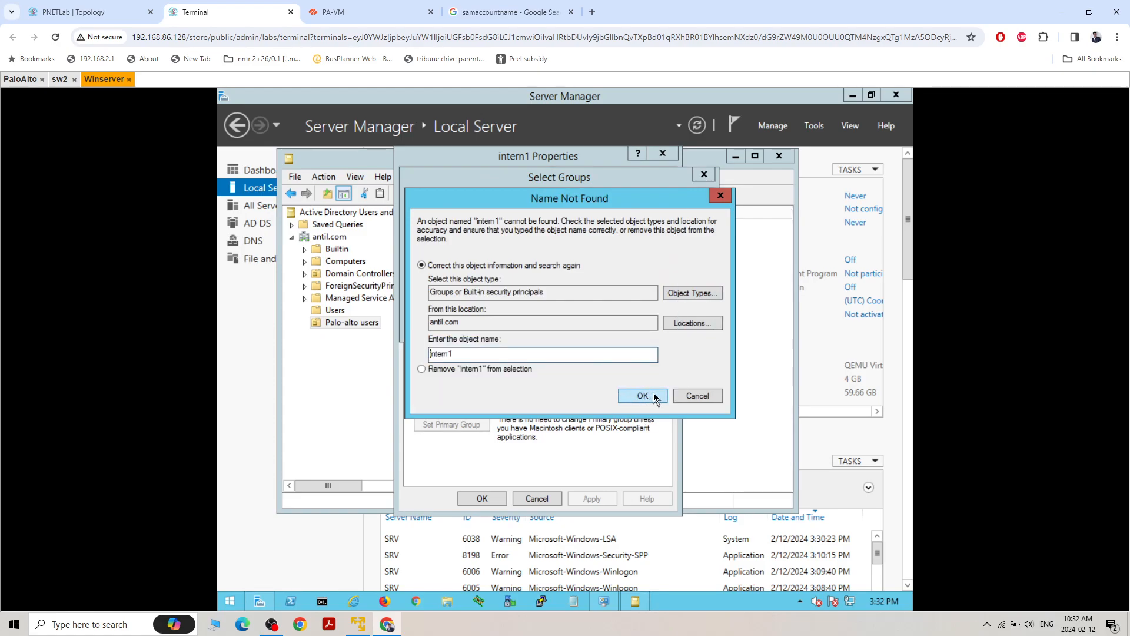
pyautogui.click(695, 400)
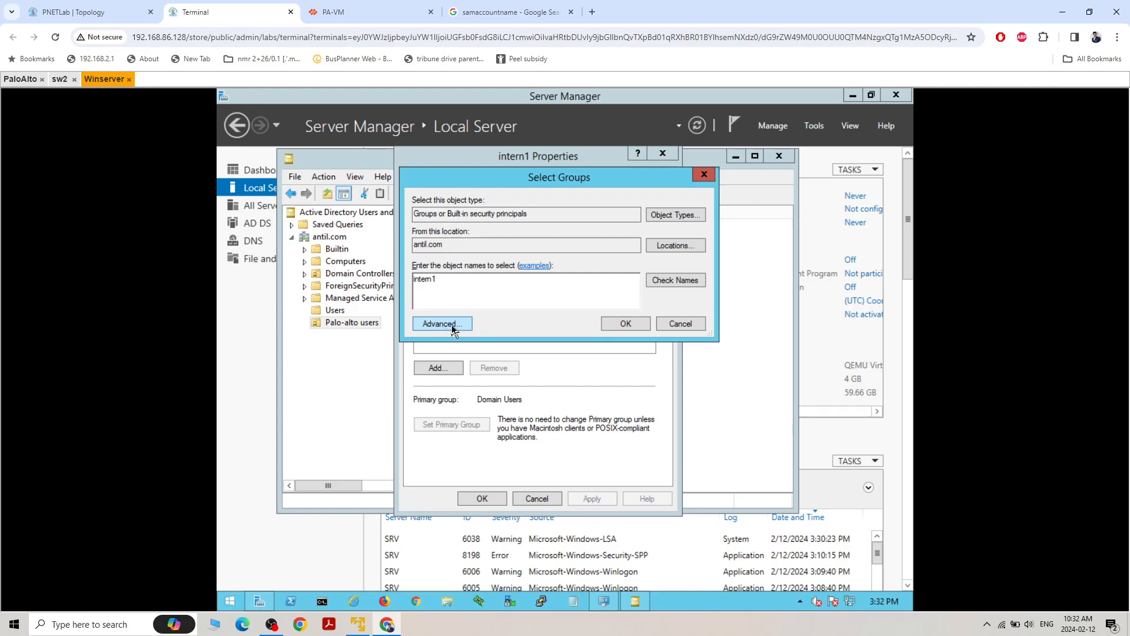
pyautogui.click(681, 323)
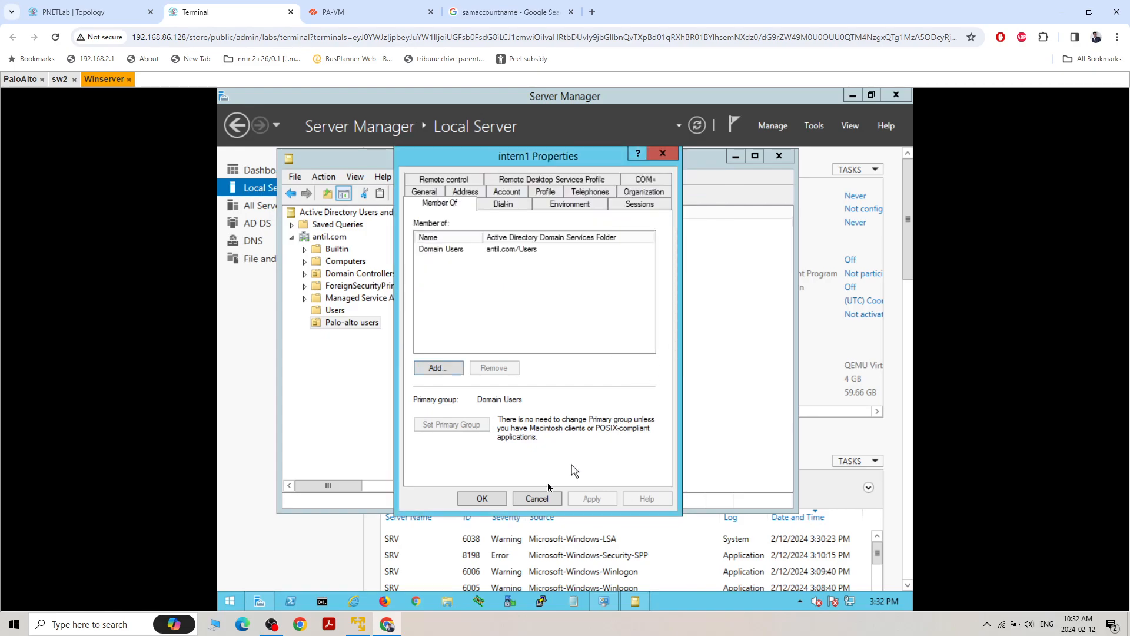
pyautogui.click(537, 498)
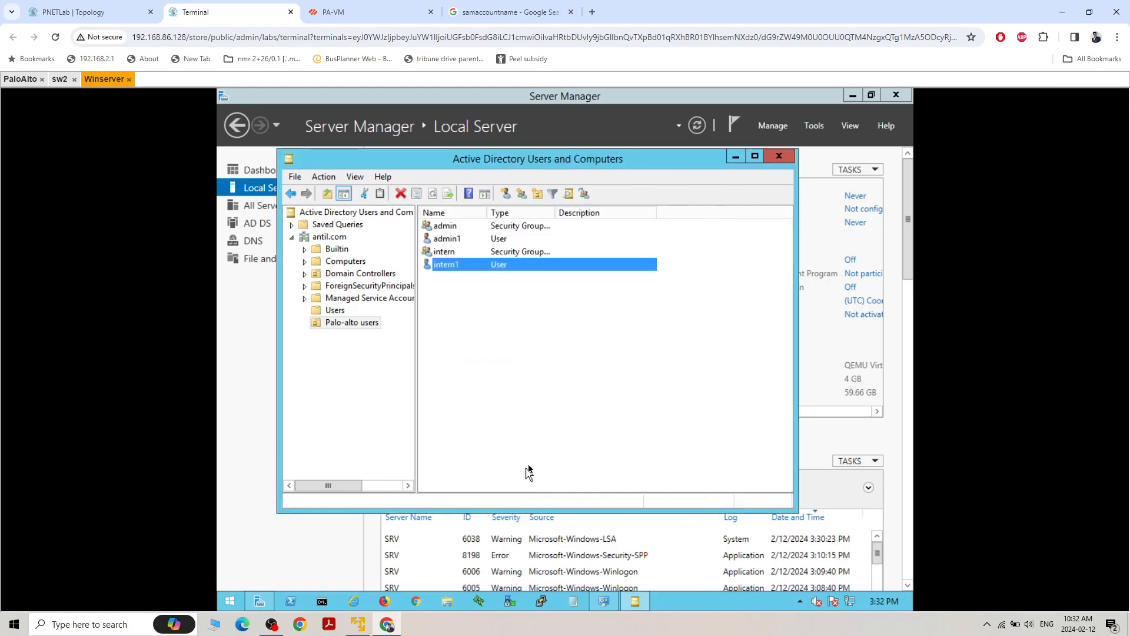
# Make the intern1 user a member of the intern group and apply the change
pyautogui.doubleClick(454, 266)
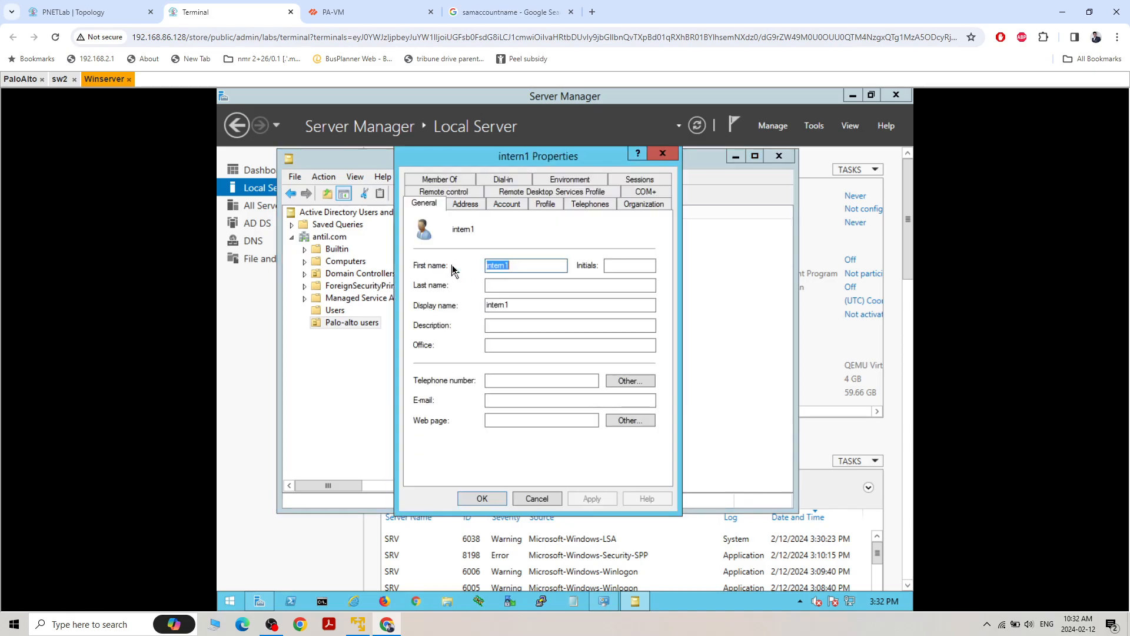
pyautogui.click(443, 178)
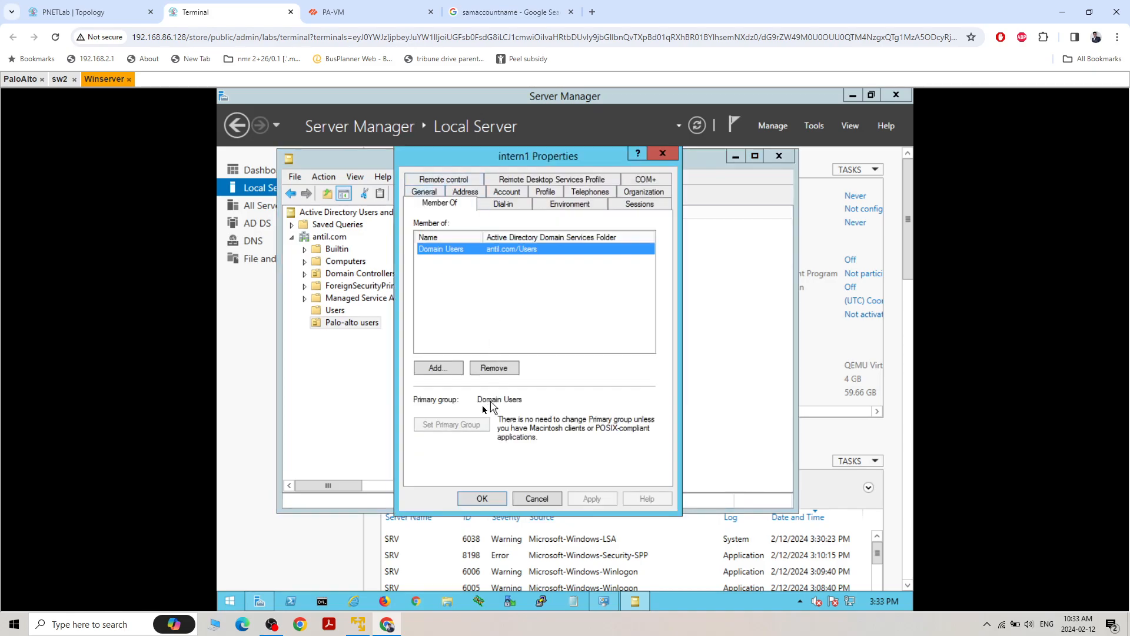
pyautogui.click(438, 368)
pyautogui.write('intern')
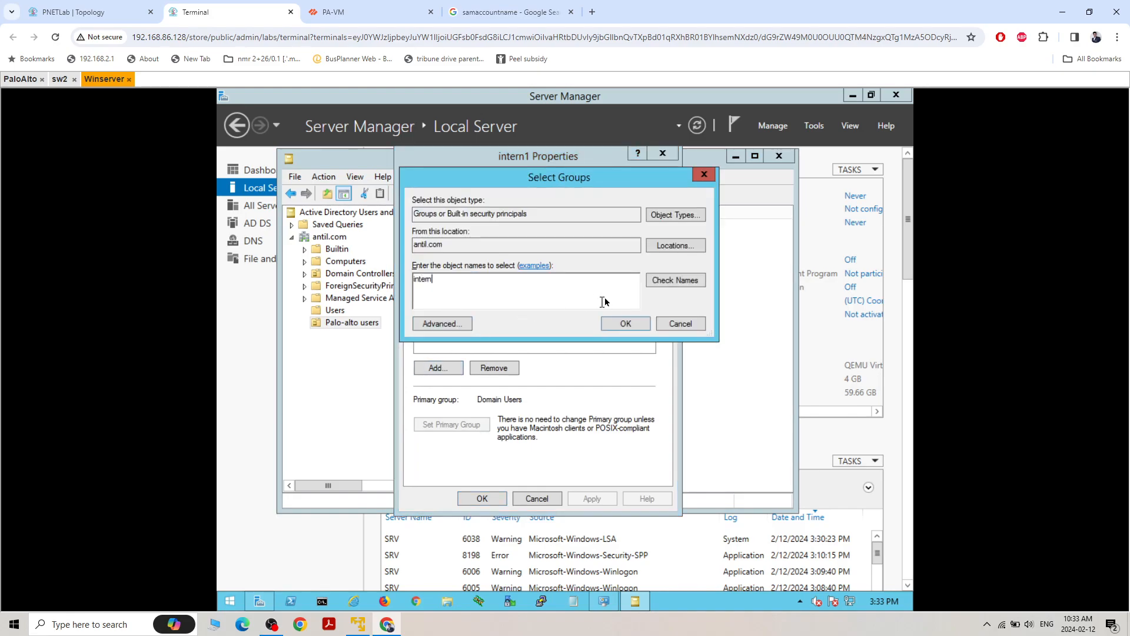
pyautogui.click(680, 282)
pyautogui.click(624, 323)
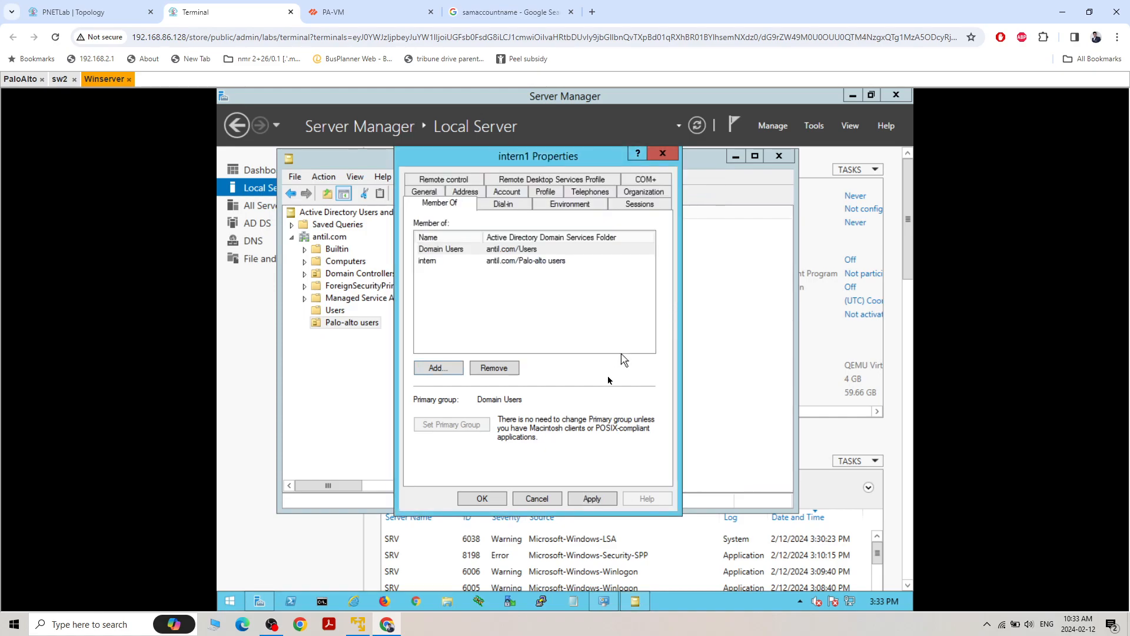
pyautogui.click(590, 499)
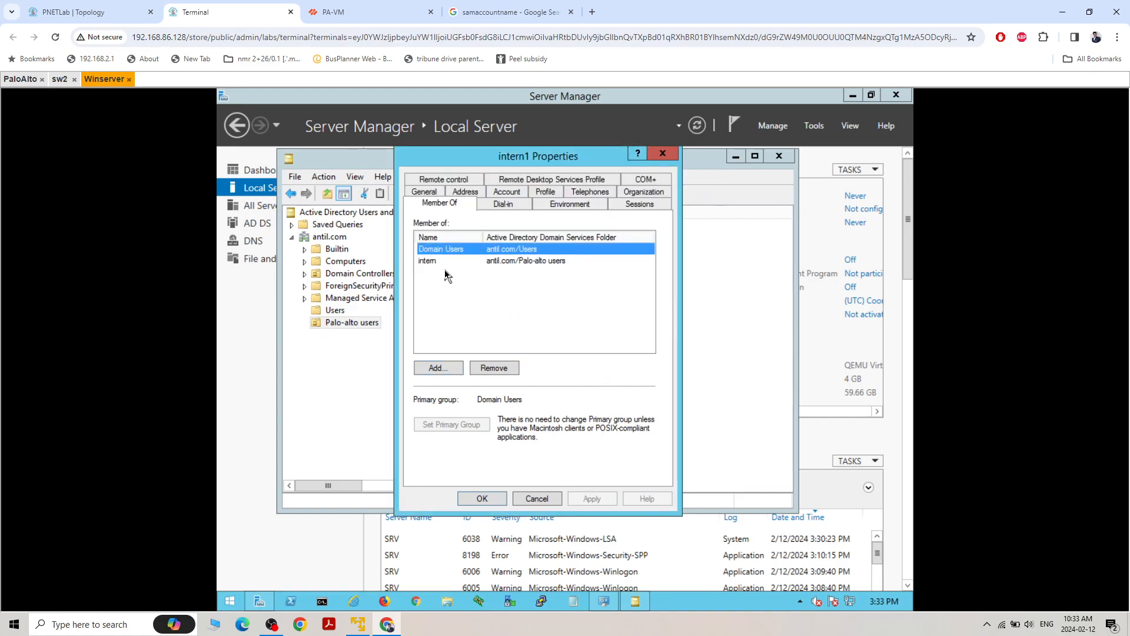
# Close the intern1 properties and save the palo-alto-AD-group group mapping on the PA-VM firewall
pyautogui.click(482, 499)
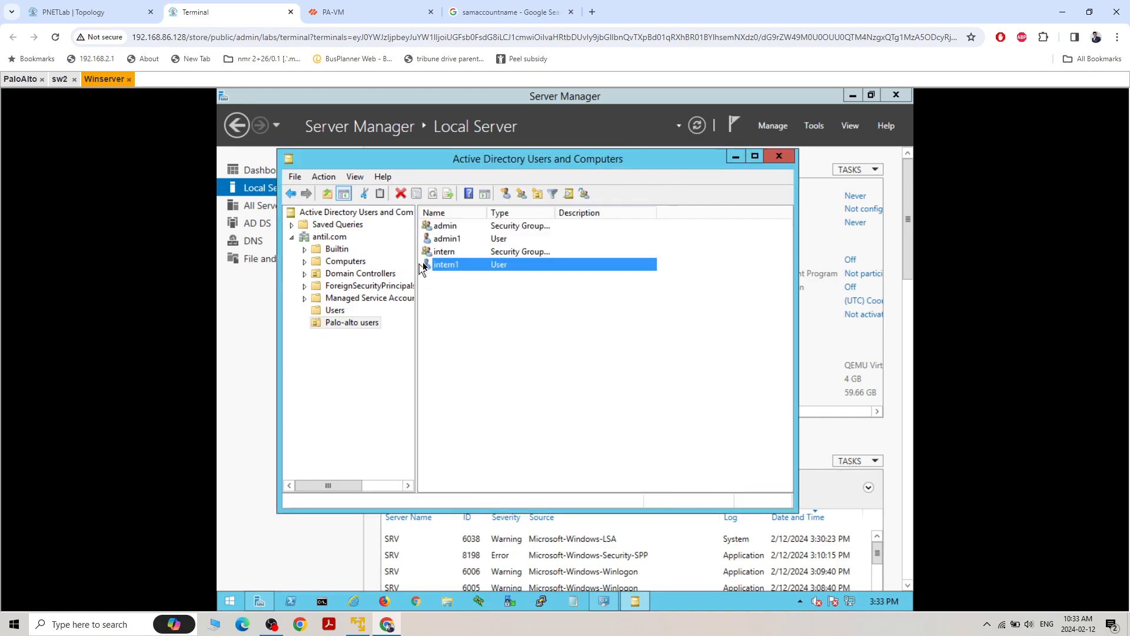
pyautogui.click(389, 12)
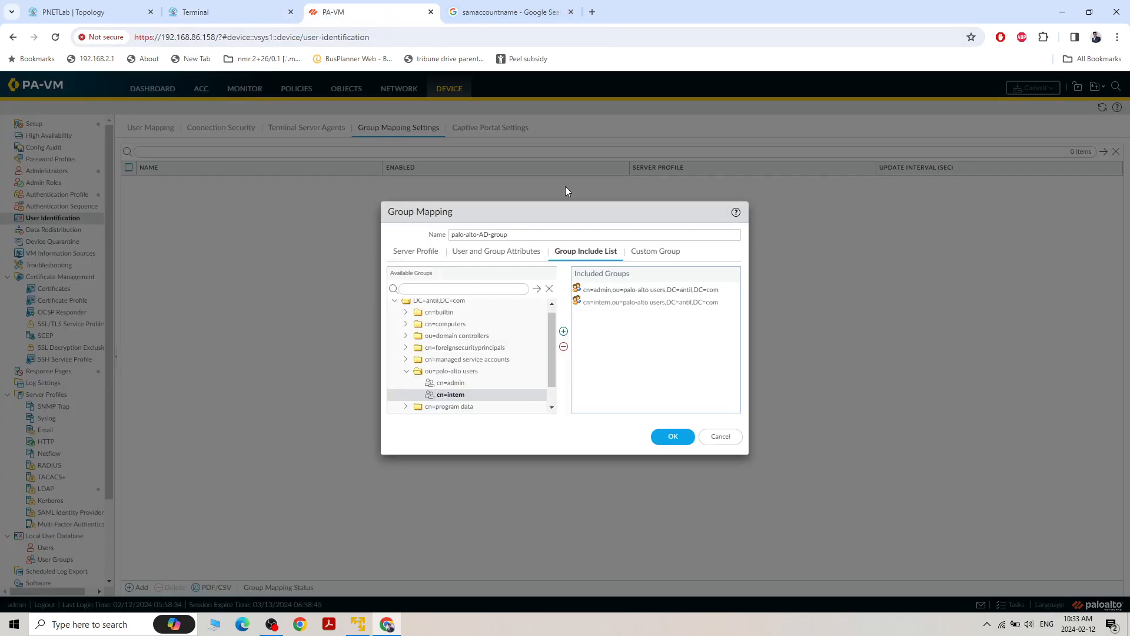
pyautogui.click(675, 437)
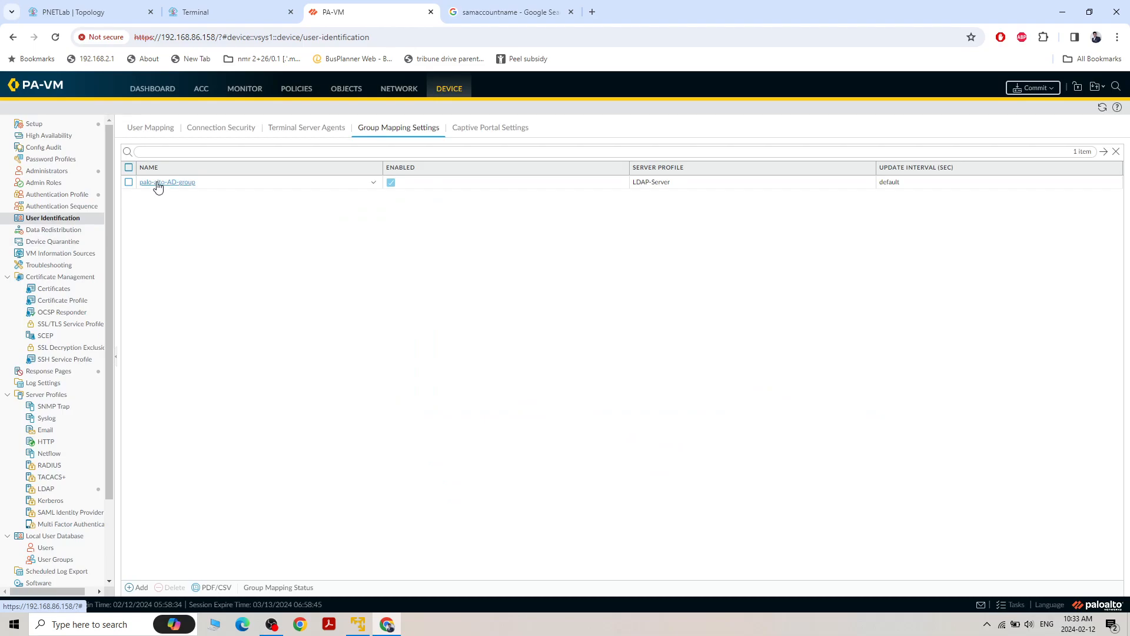
# Reopen the palo-alto-AD-group mapping to check its user domain and included groups
pyautogui.click(157, 184)
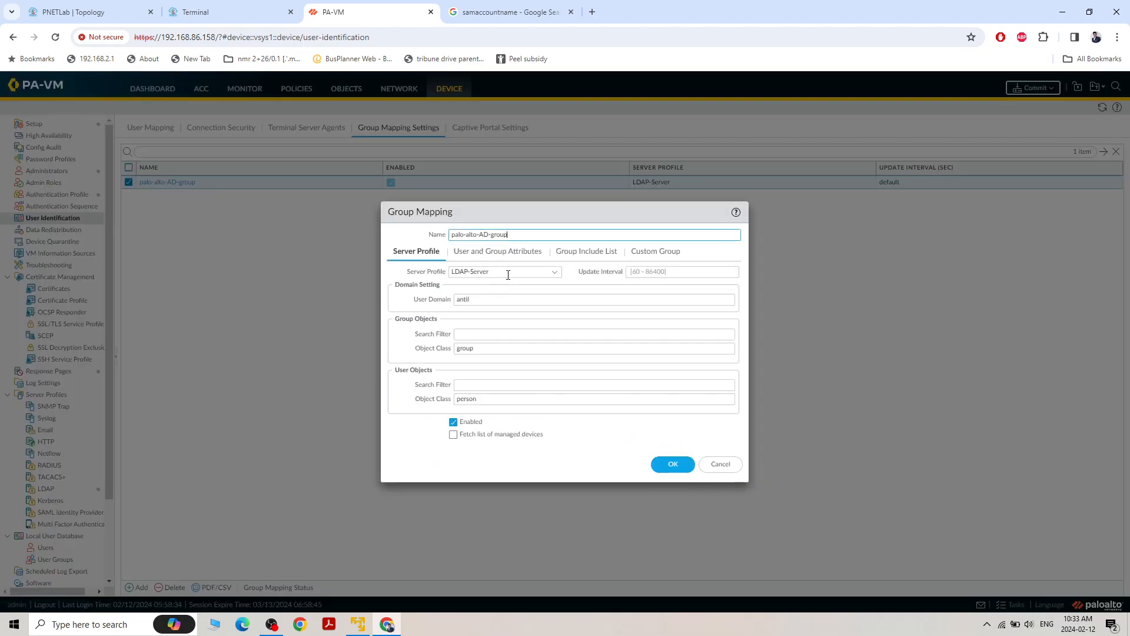
pyautogui.doubleClick(463, 299)
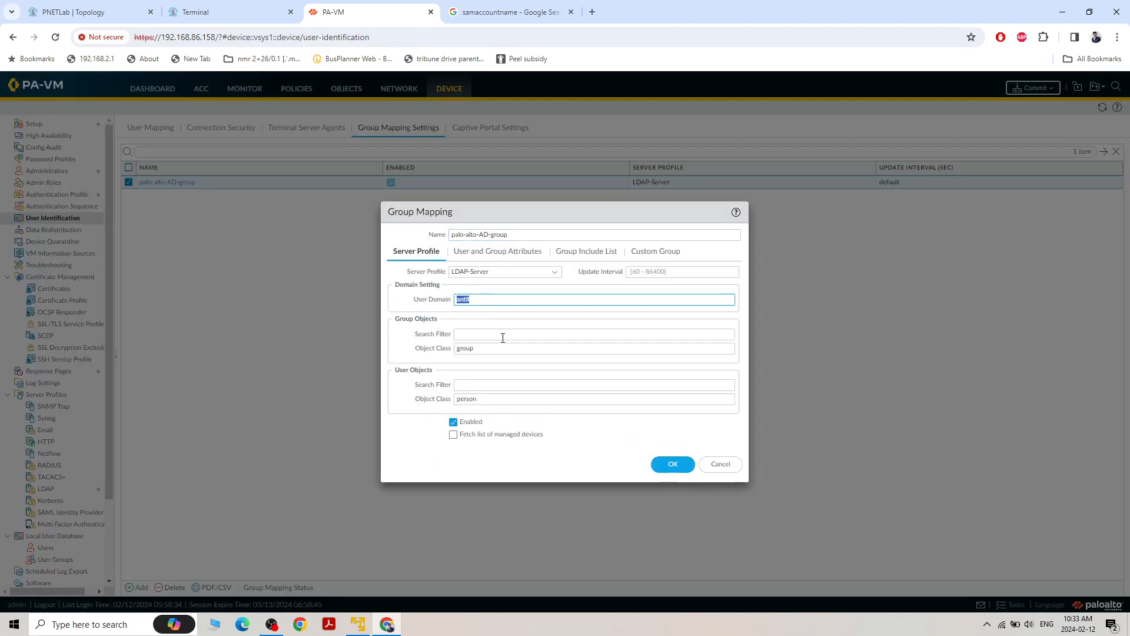
pyautogui.click(575, 252)
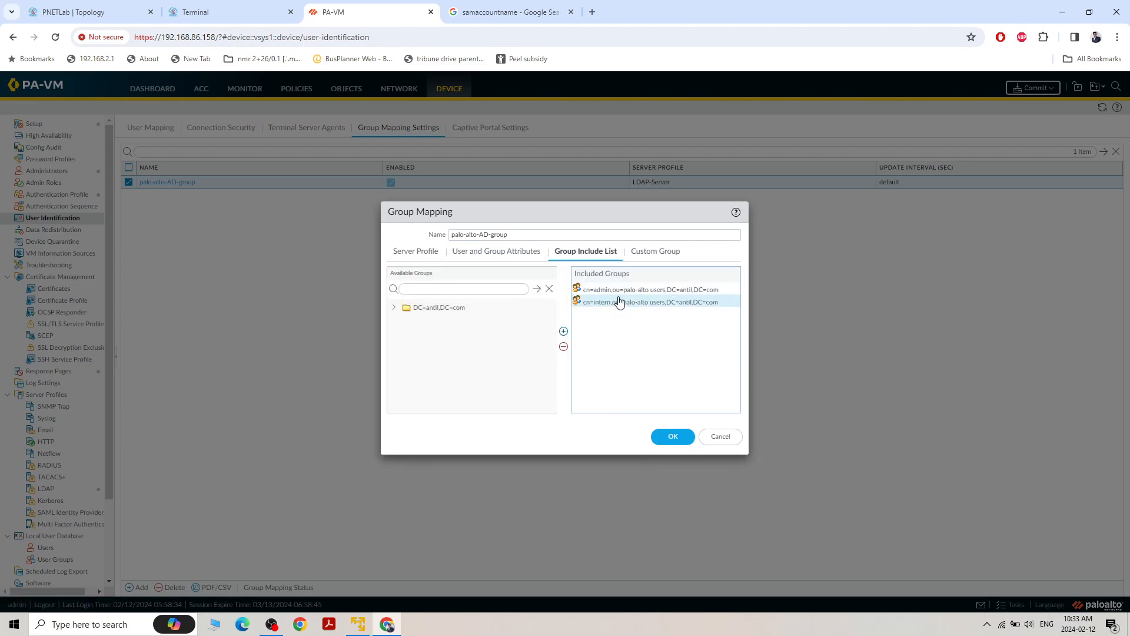
pyautogui.click(672, 436)
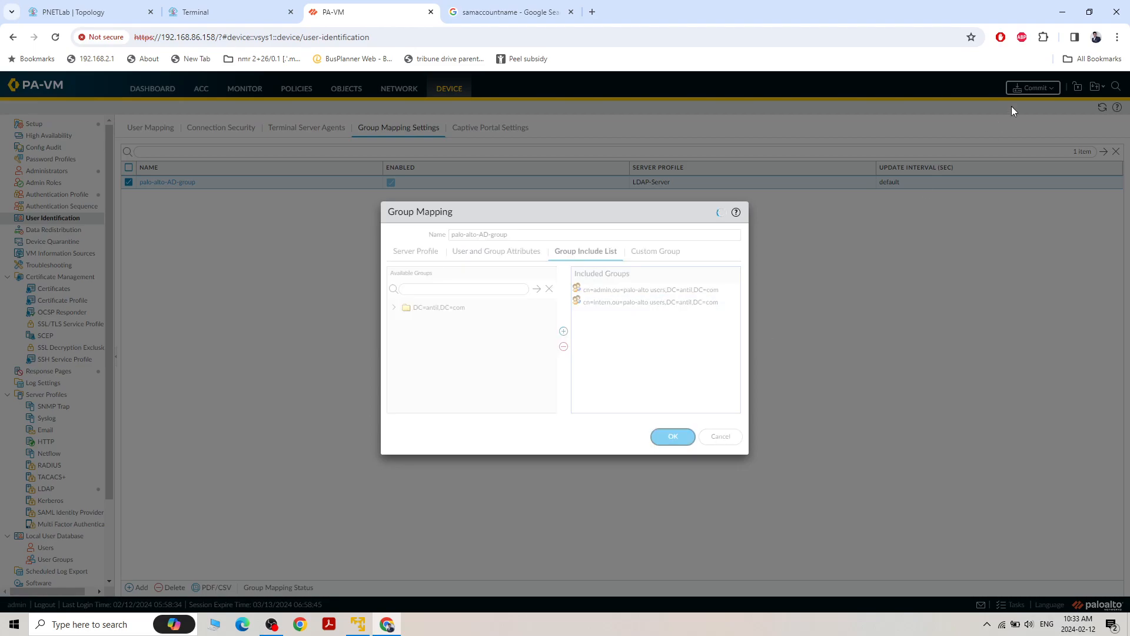
# Commit all pending changes to the firewall's running configuration and close the commit status
pyautogui.click(1033, 91)
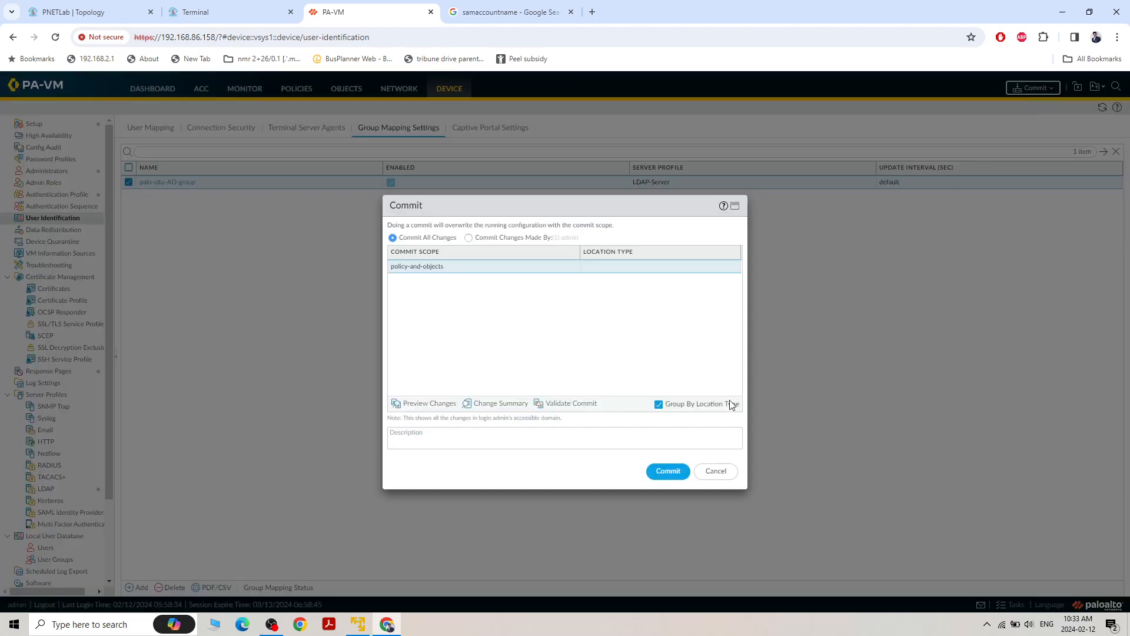
pyautogui.click(675, 478)
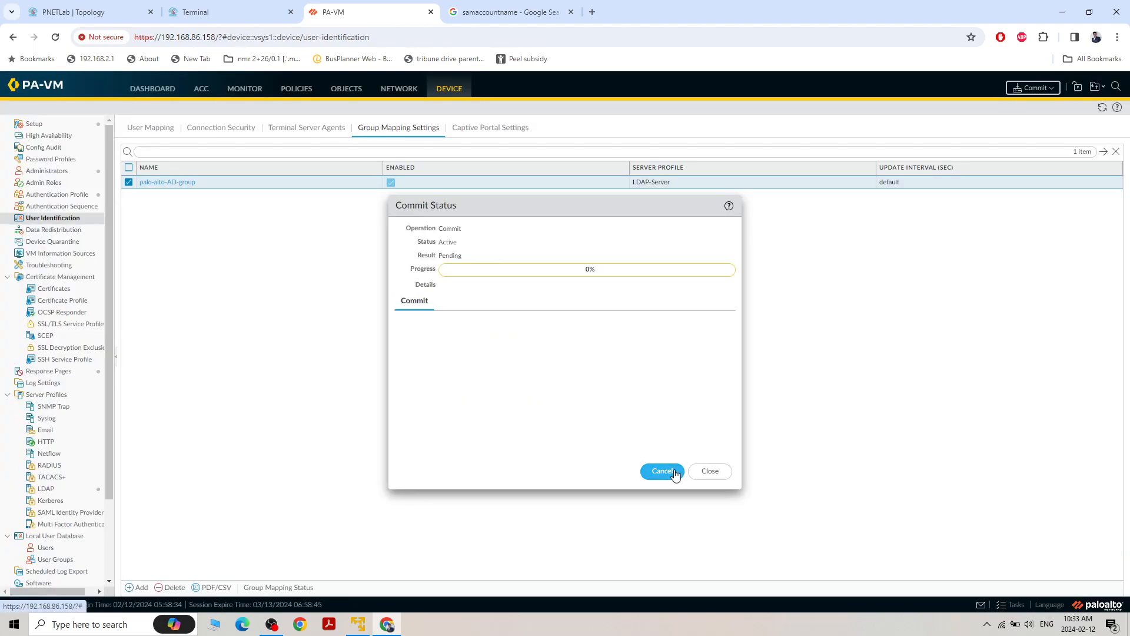
pyautogui.click(710, 471)
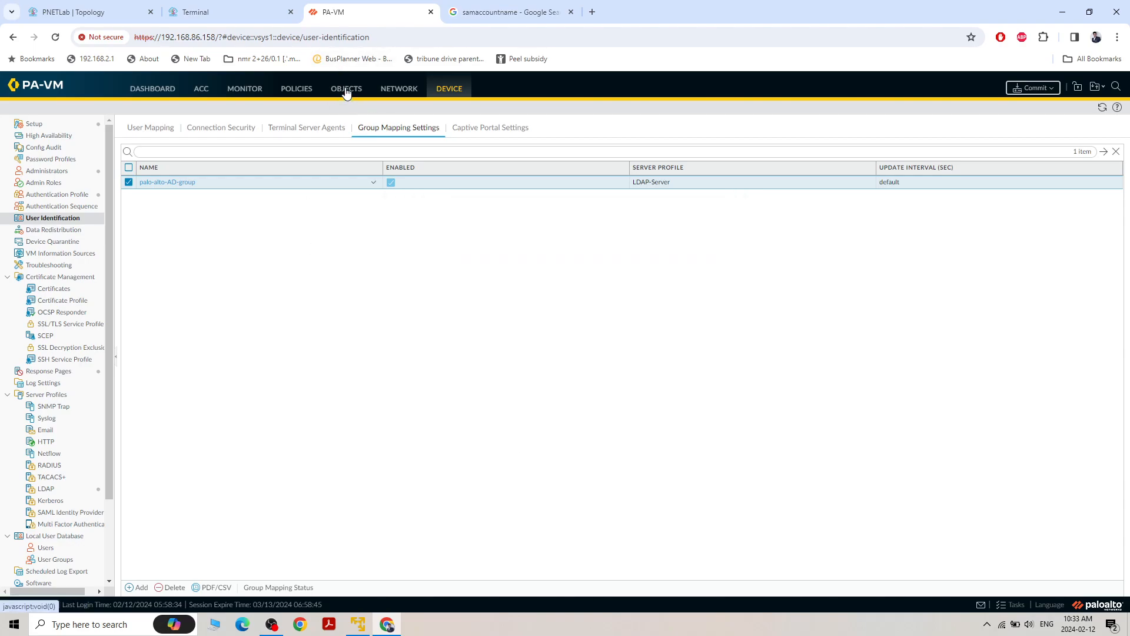
# Start a new security policy rule and enter a name for it referring to AD user auth
pyautogui.click(299, 90)
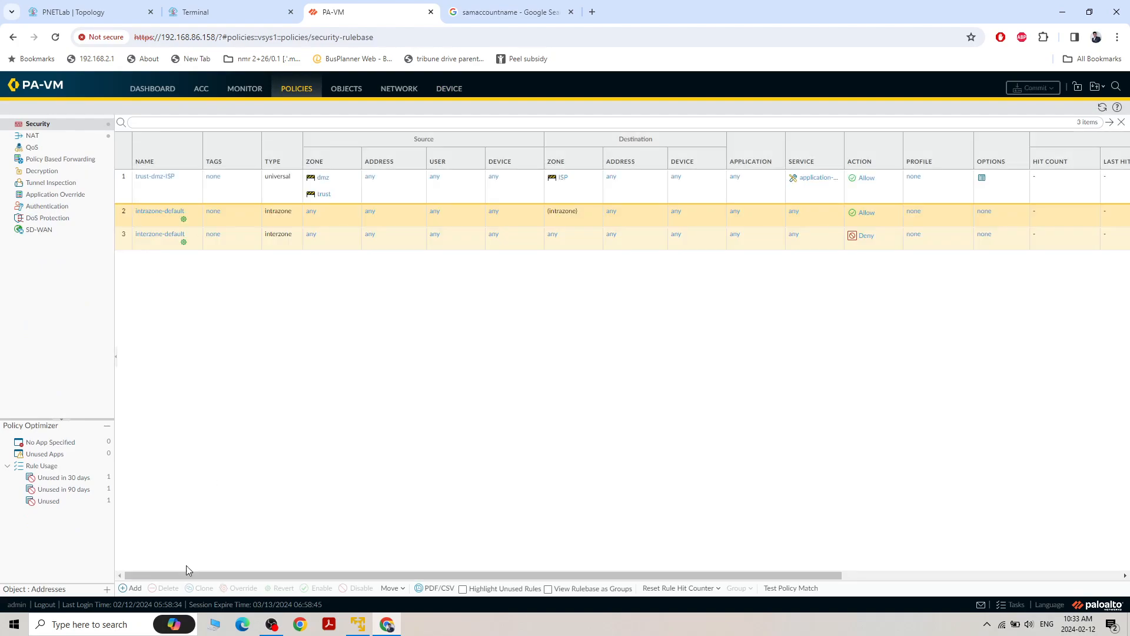
pyautogui.click(133, 588)
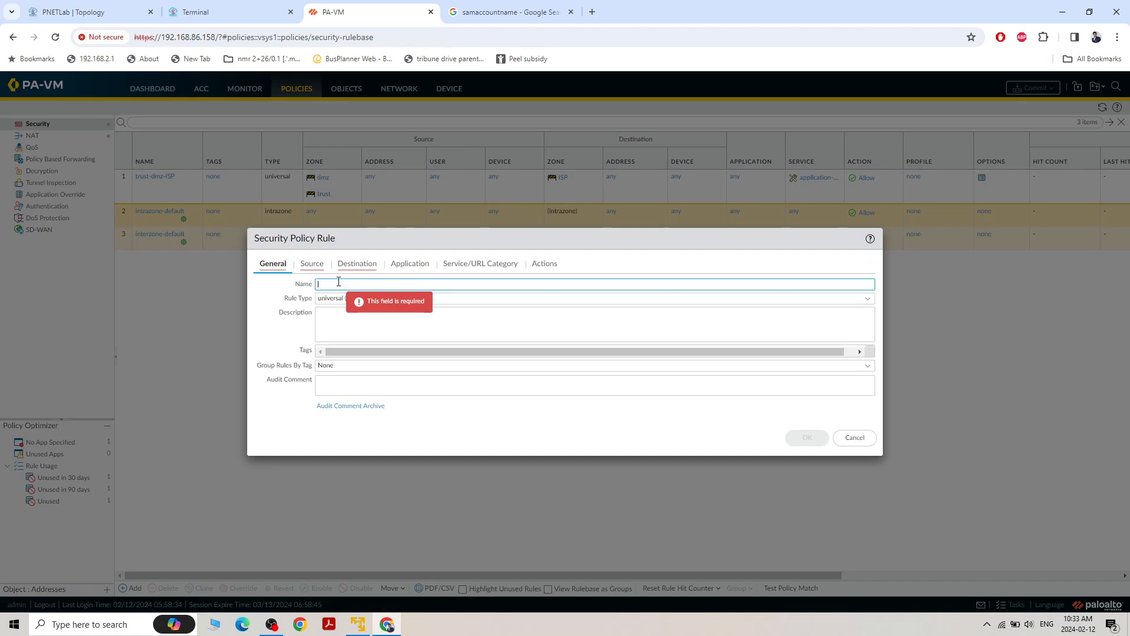
pyautogui.write('ad userauth')
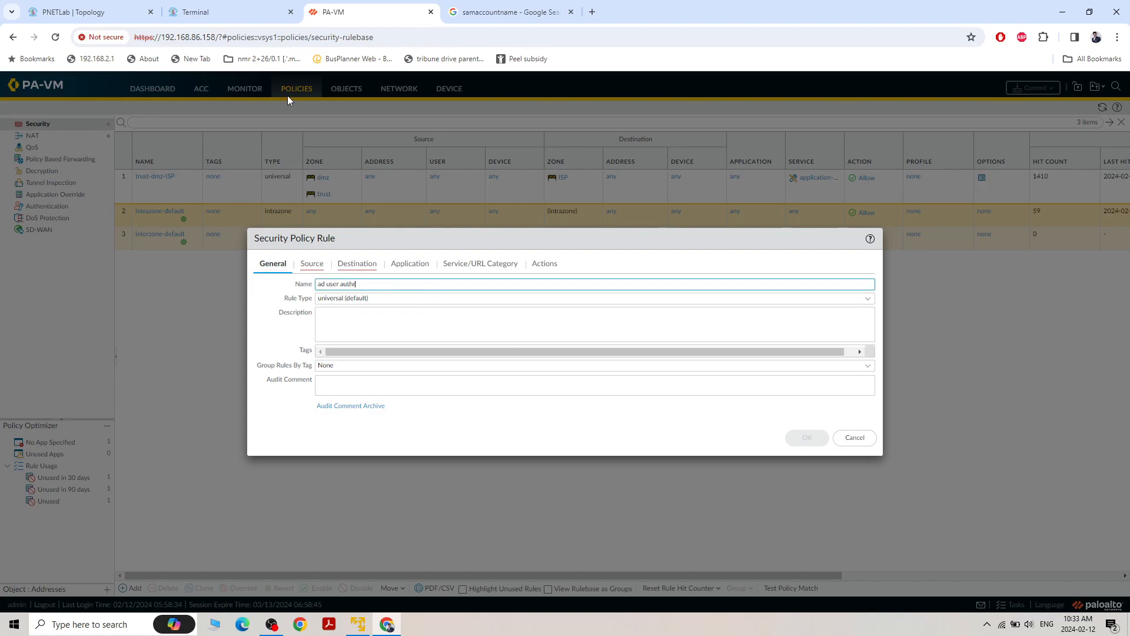
pyautogui.press('BackSpace')
pyautogui.press('BackSpace')
pyautogui.press('BackSpace')
pyautogui.press('BackSpace')
pyautogui.press('BackSpace')
pyautogui.press('BackSpace')
pyautogui.press('BackSpace')
pyautogui.press('BackSpace')
pyautogui.press('BackSpace')
pyautogui.press('BackSpace')
pyautogui.press('BackSpace')
pyautogui.write('AD-')
# Add dmz and trust as source zones of the new security policy rule
pyautogui.click(312, 263)
pyautogui.click(266, 409)
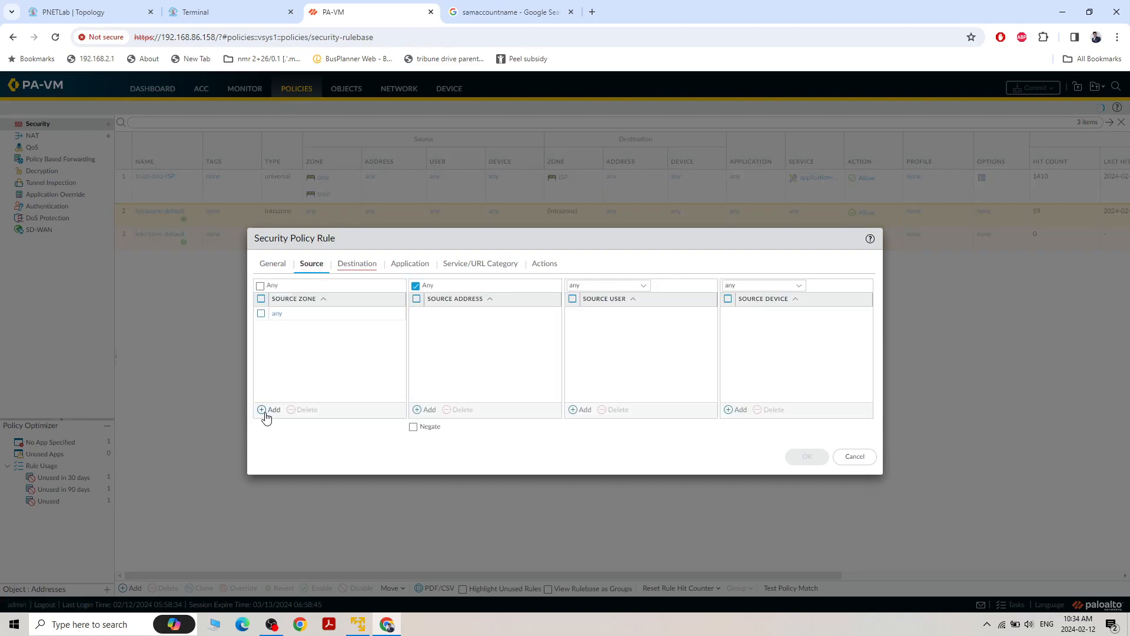
pyautogui.click(306, 331)
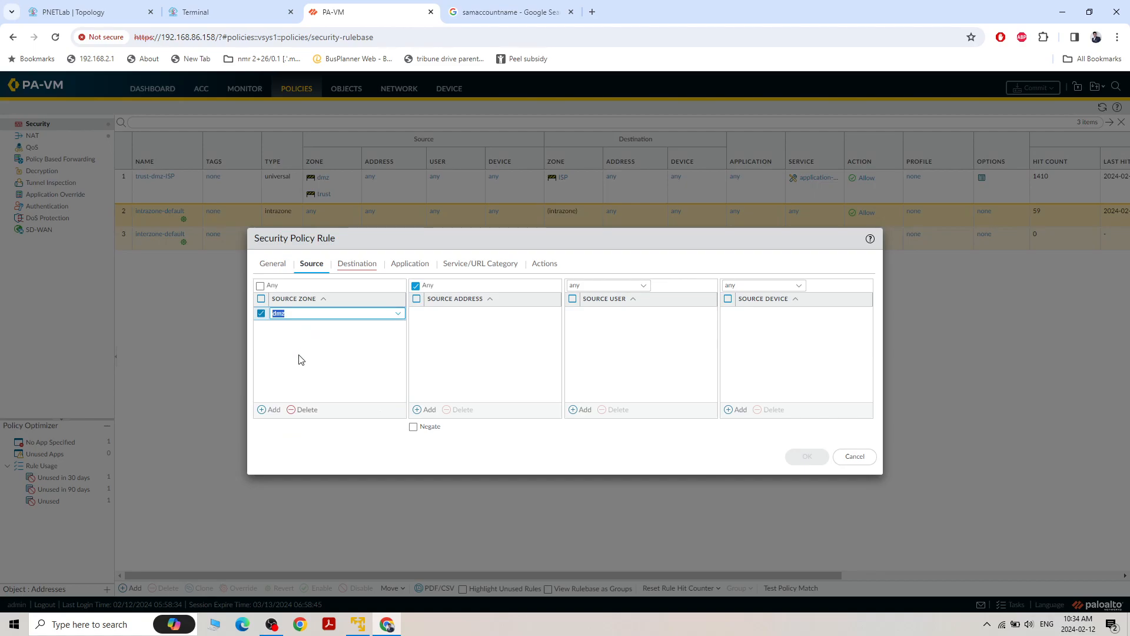
pyautogui.click(273, 406)
pyautogui.click(292, 378)
# Add the AD group antil\admin as the source user of the new security policy rule
pyautogui.click(418, 410)
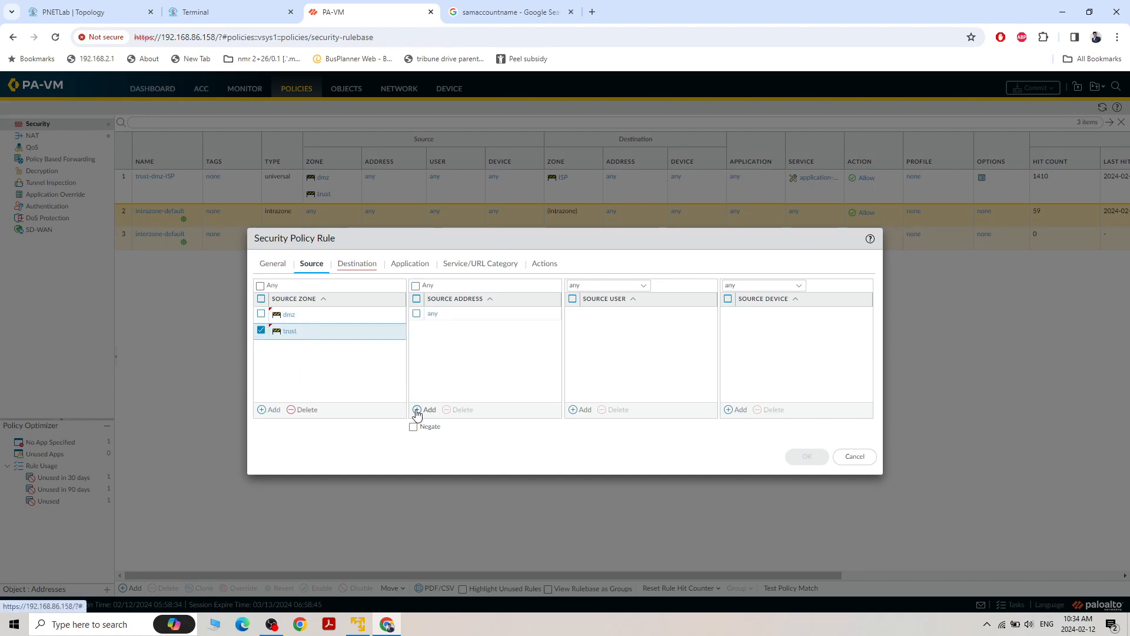
pyautogui.click(676, 366)
pyautogui.click(582, 409)
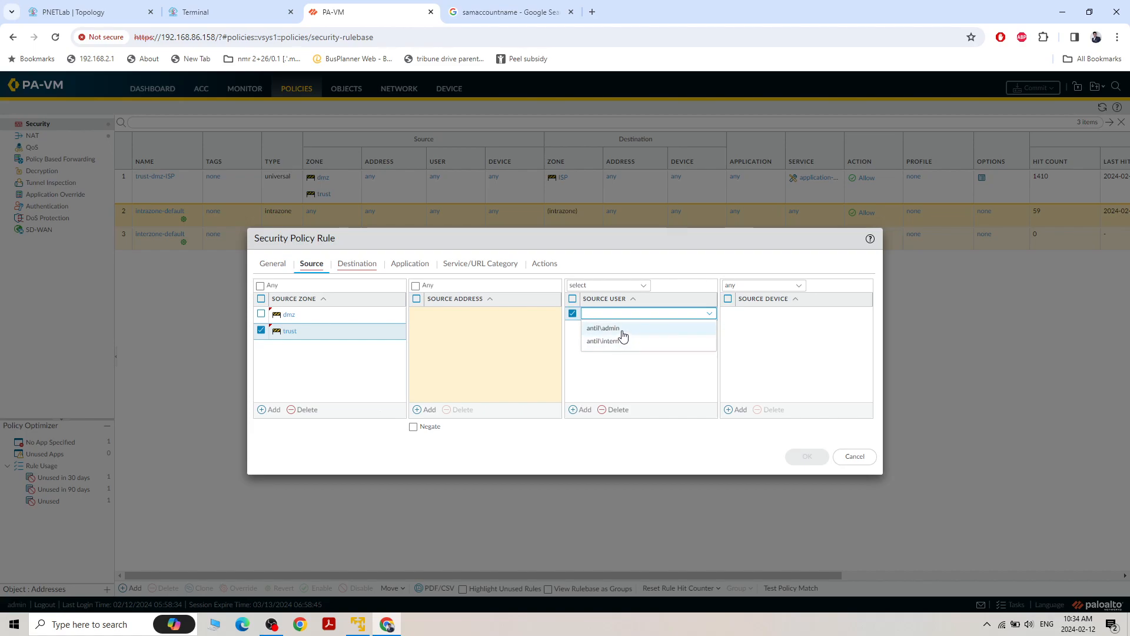
pyautogui.click(623, 331)
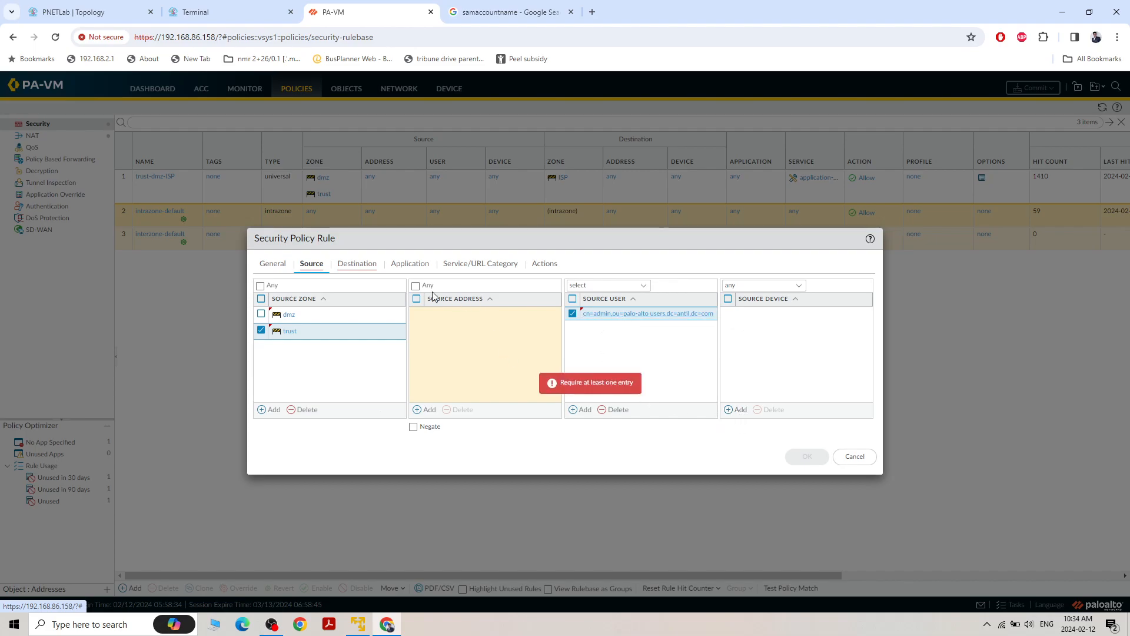
# Look through the rule's destination, application, service/URL category and action settings, and discard the unsaved rule
pyautogui.click(358, 266)
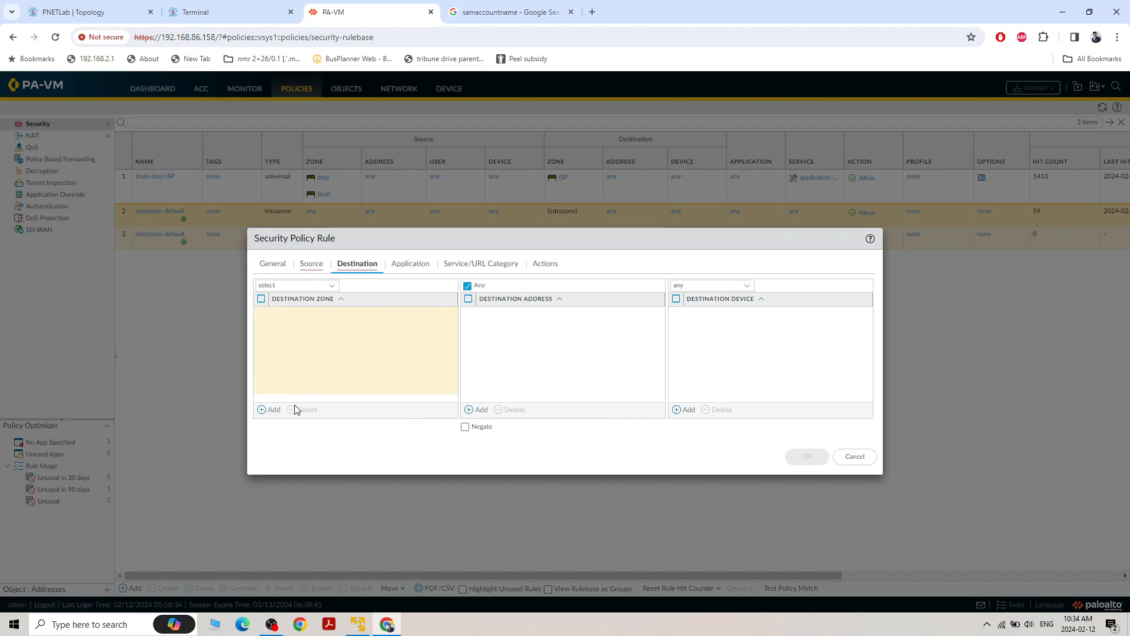
pyautogui.click(408, 266)
pyautogui.click(492, 266)
pyautogui.click(548, 266)
pyautogui.click(311, 264)
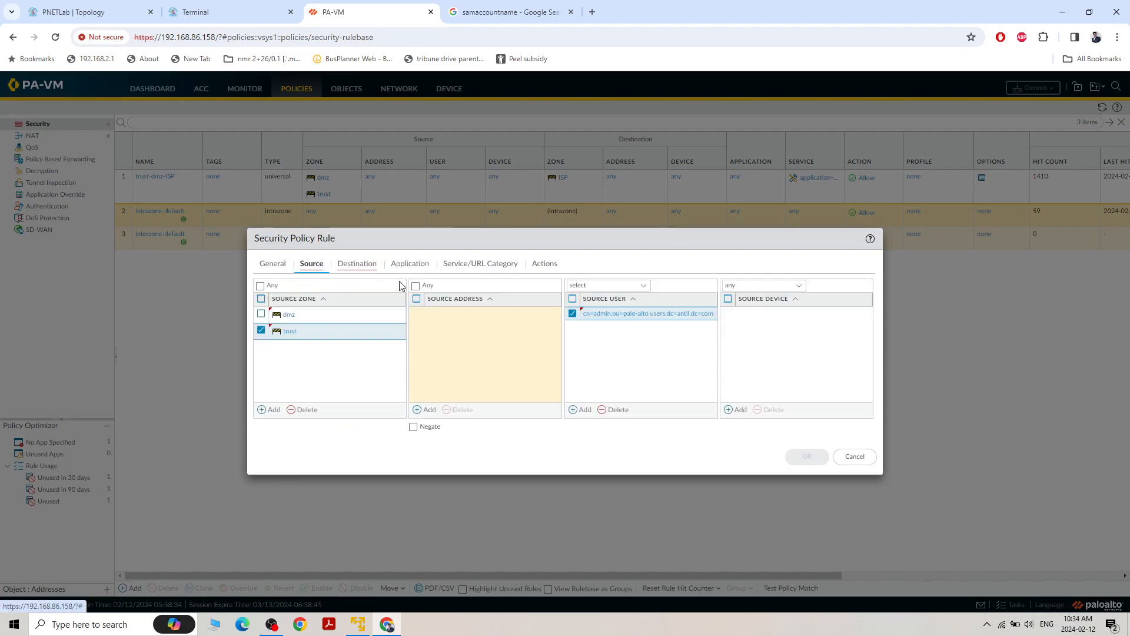
pyautogui.click(855, 457)
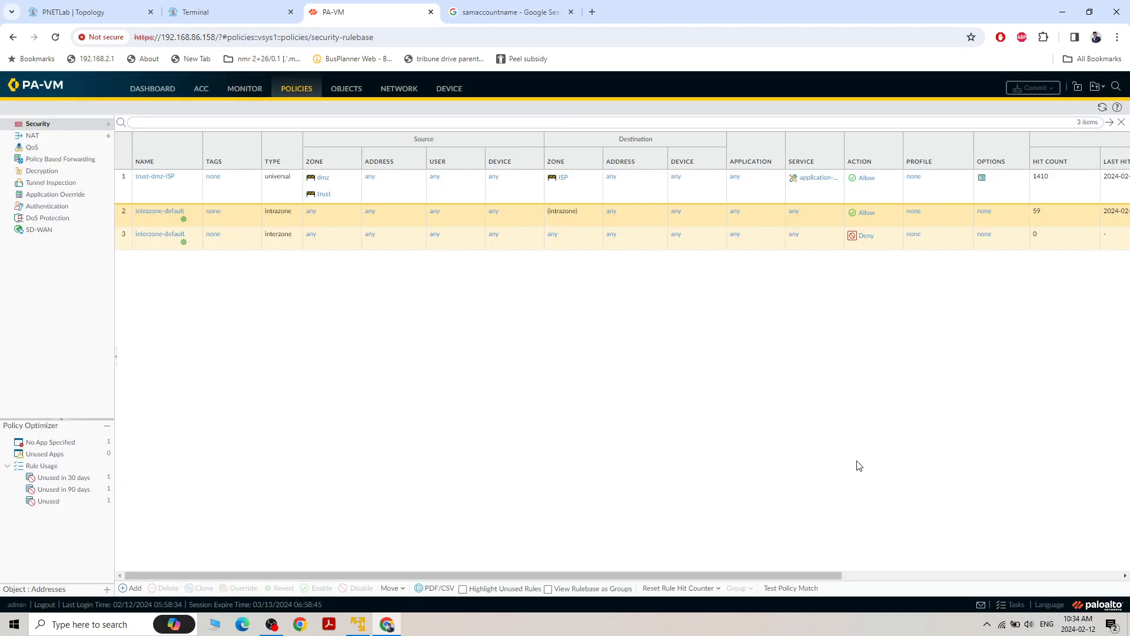
# Open the firewall's list of all tasks to check the status of the latest commit
pyautogui.click(480, 16)
pyautogui.click(324, 22)
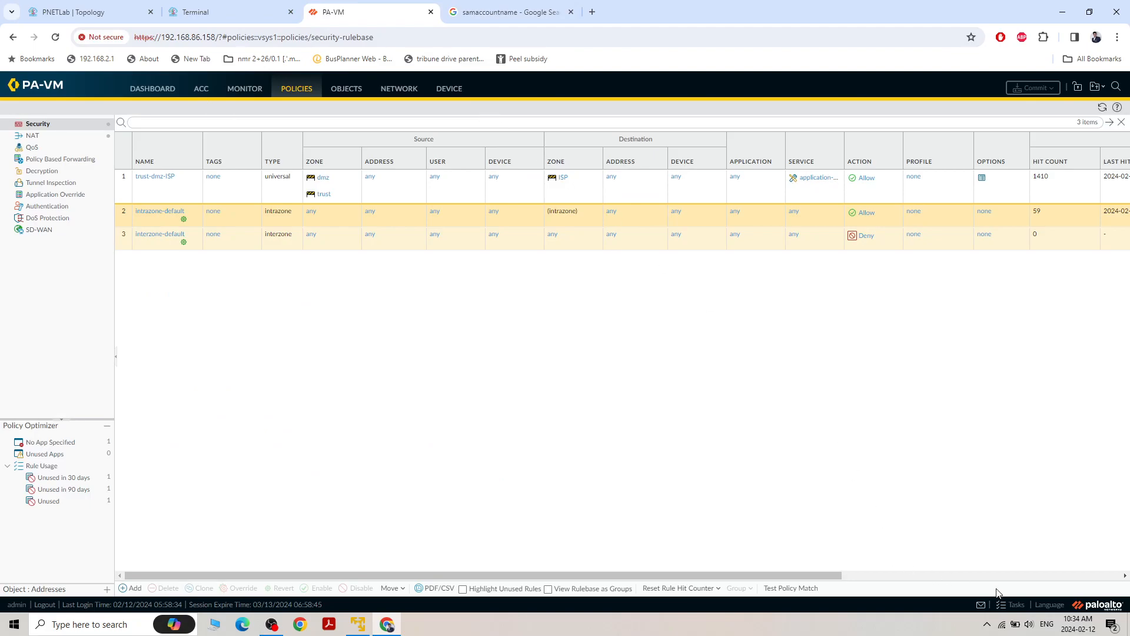
pyautogui.click(1007, 605)
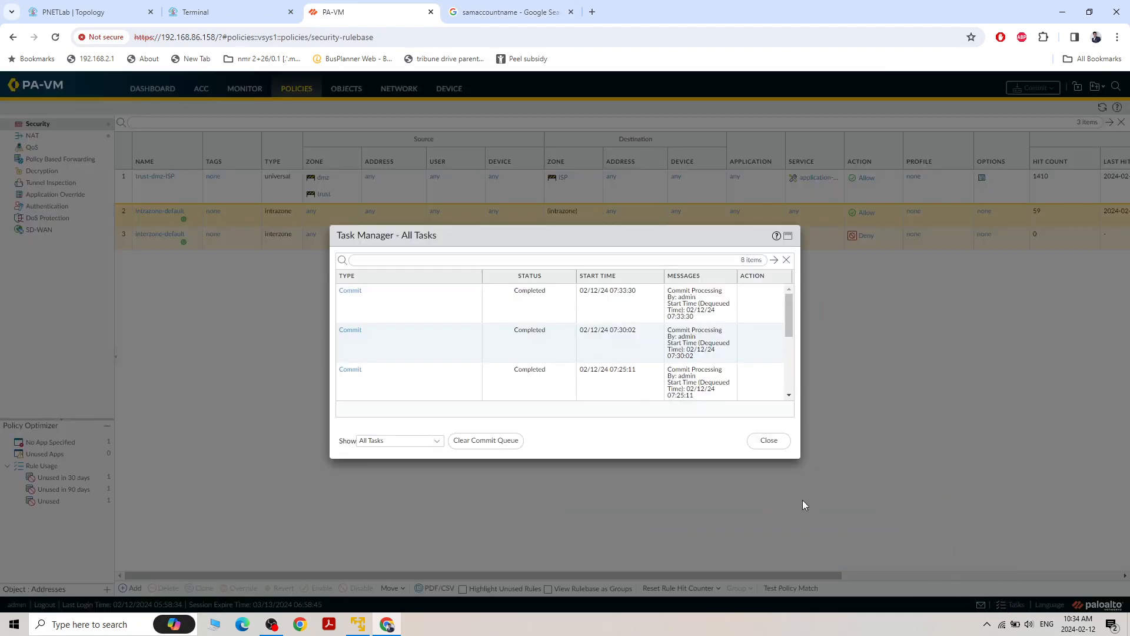